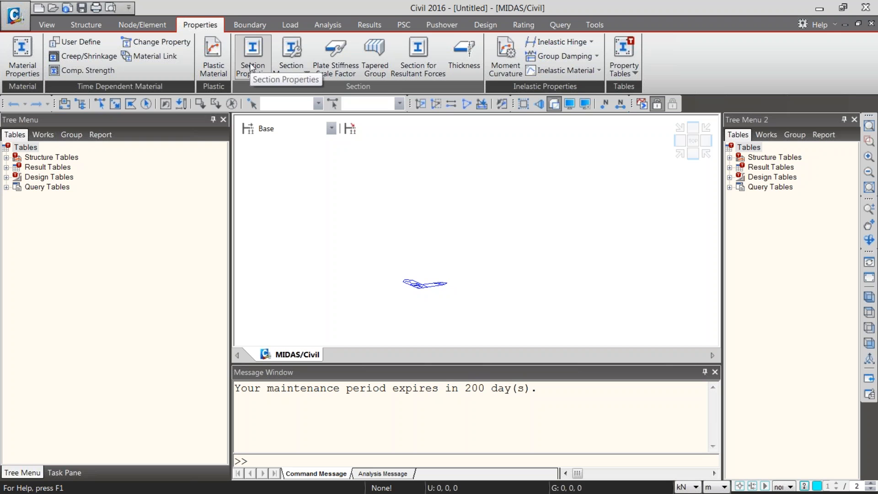
Step: Start a new section and set it to a user-defined solid rectangle
left_click(250, 68)
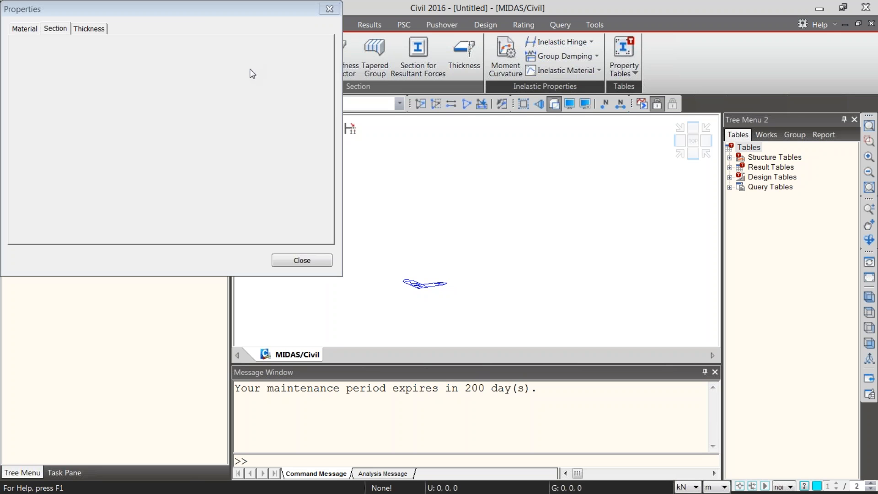
left_click(492, 82)
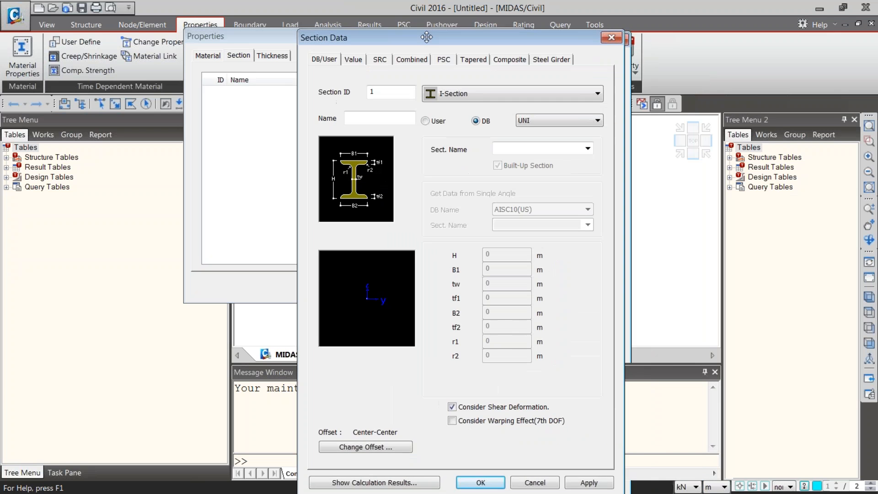
left_click(496, 44)
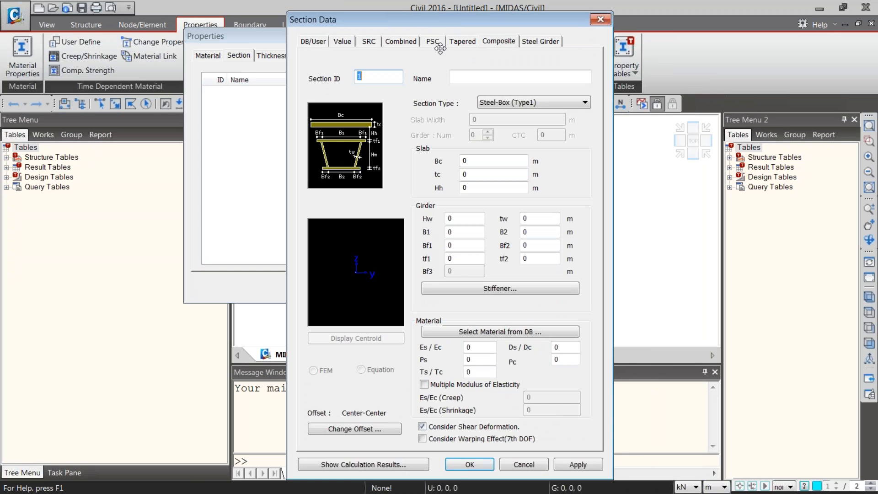
left_click(314, 42)
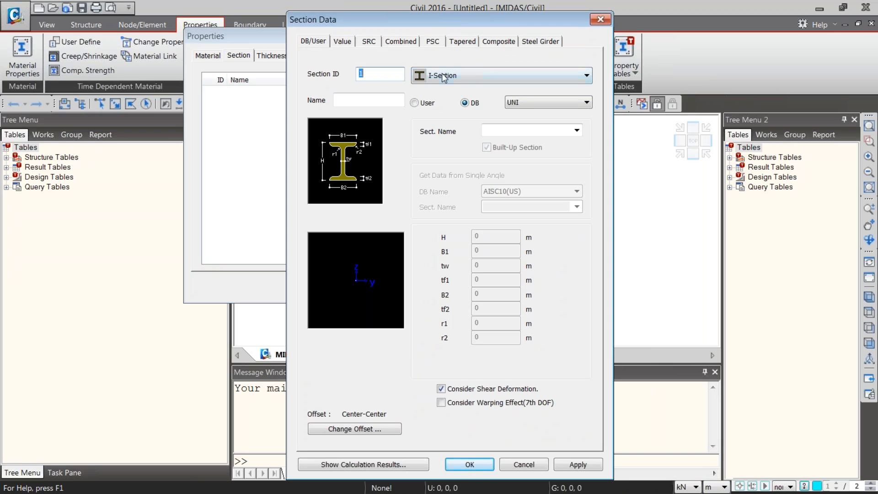
left_click(442, 77)
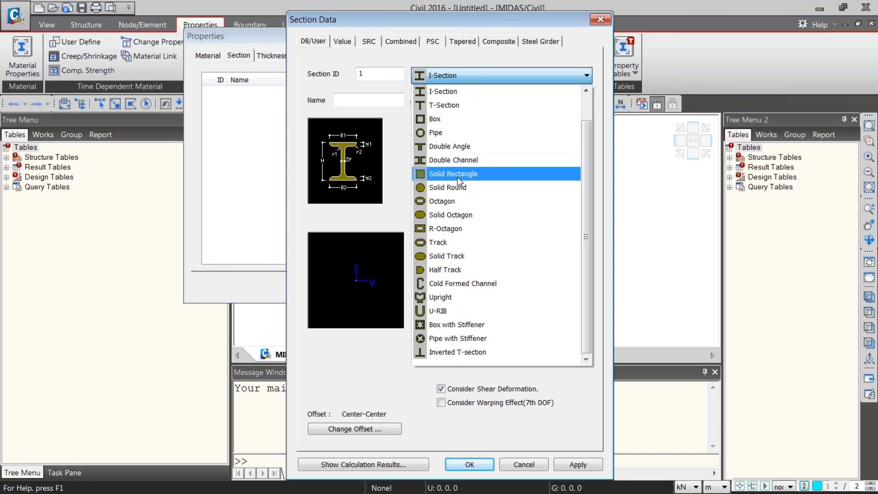
left_click(457, 177)
left_click(415, 102)
Step: Name the section Pier Cap, give it a height H of 1 m and width B of 2 m, and add it
left_click(377, 101)
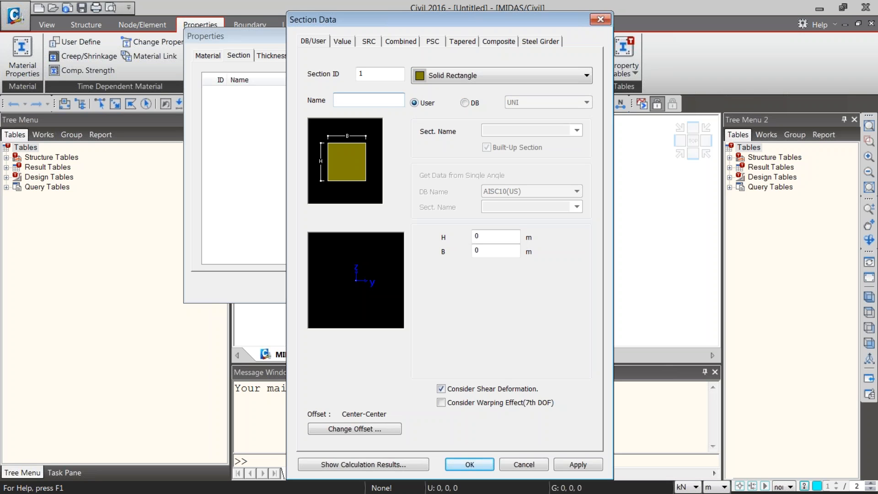
type("Pier Cap")
left_click(484, 236)
type("1")
key("Tab")
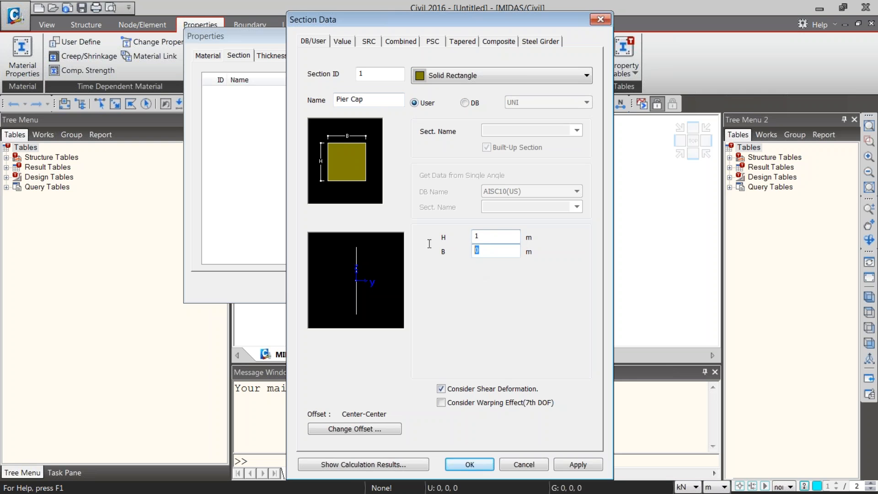
type("2")
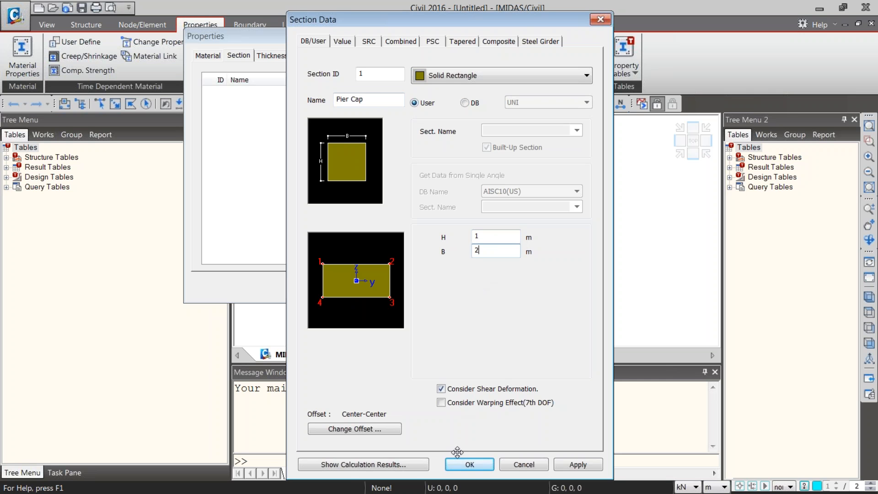
left_click(469, 464)
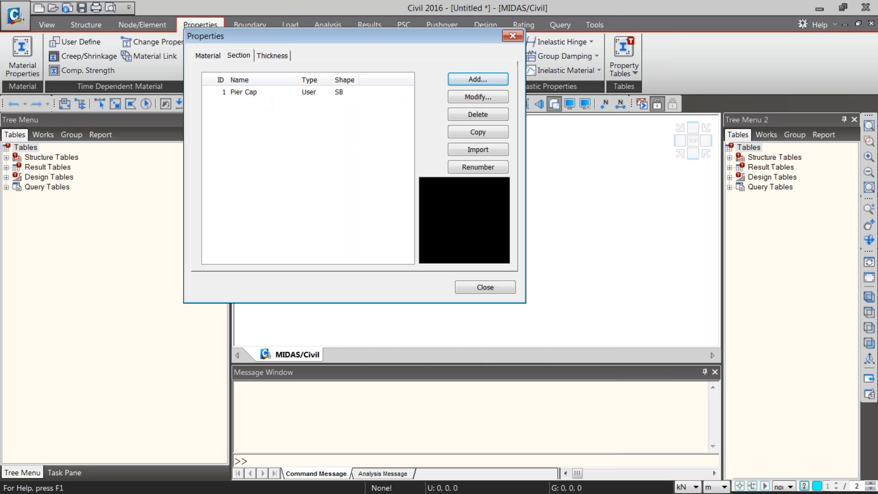
Step: Start a new steel material and set its steel standard to ASTM(S)
left_click(207, 57)
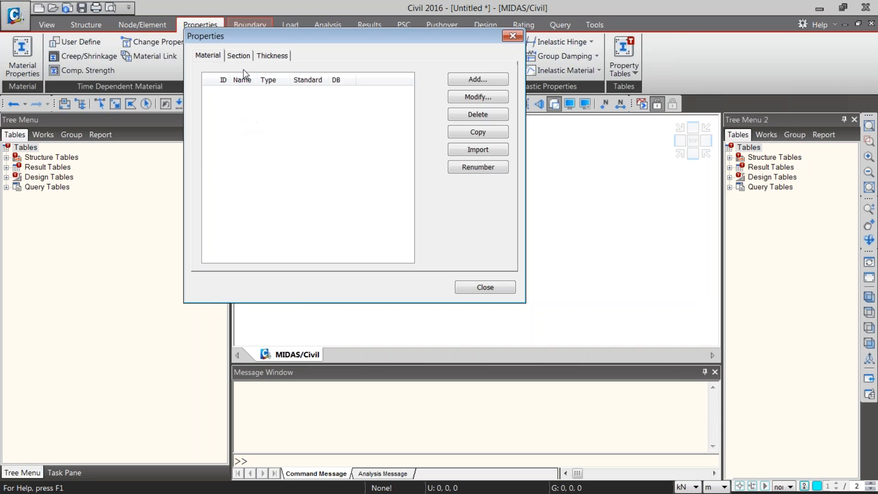
left_click(468, 81)
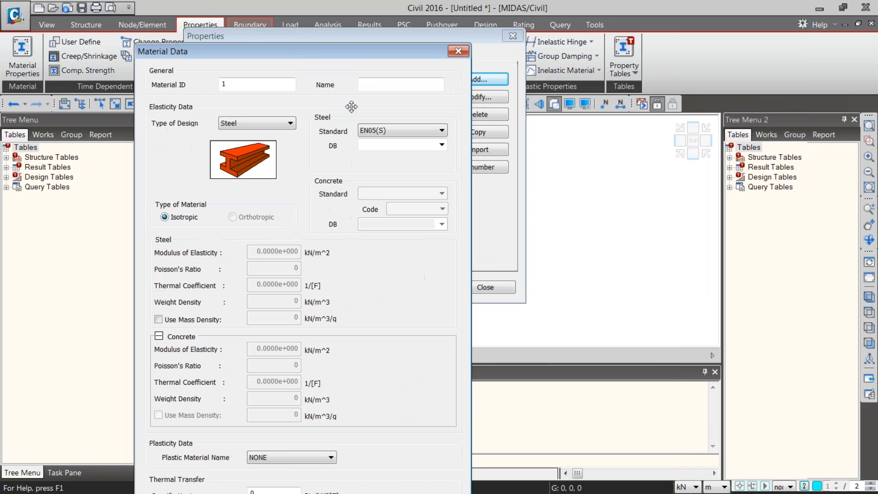
left_click(370, 130)
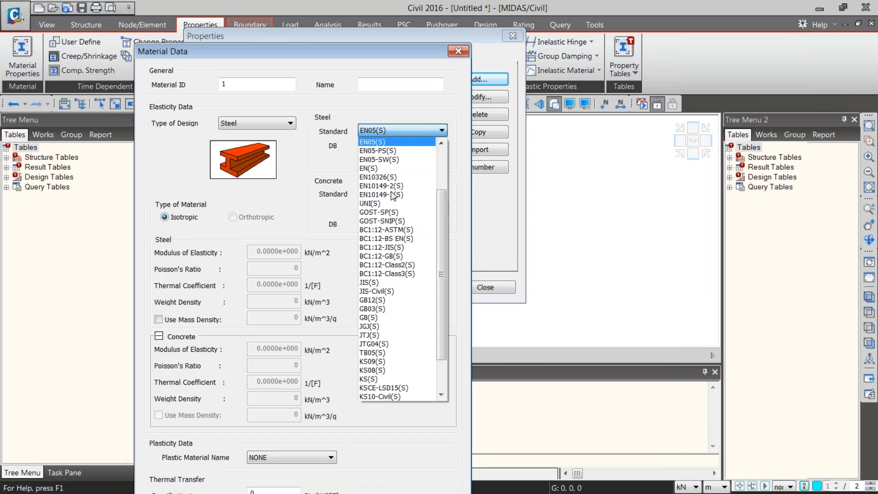
left_click(379, 168)
left_click(401, 131)
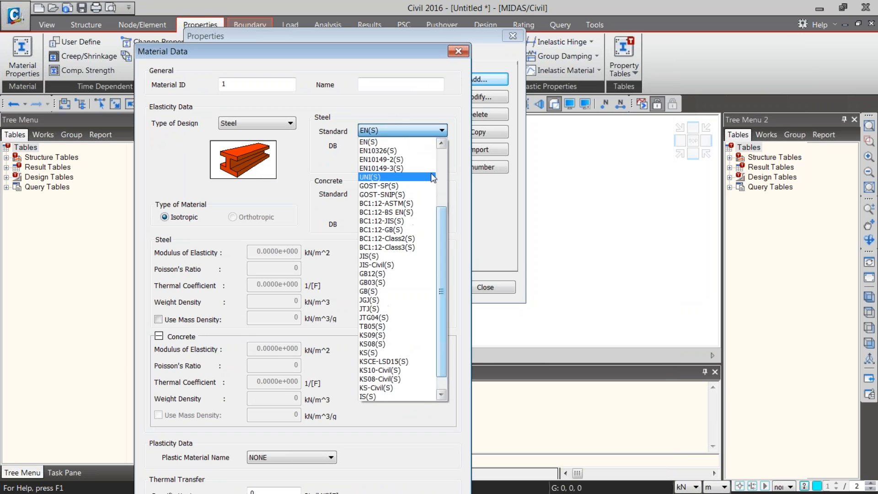
left_click(442, 178)
left_click(400, 130)
scroll(371, 157, "up", 2)
left_click(371, 158)
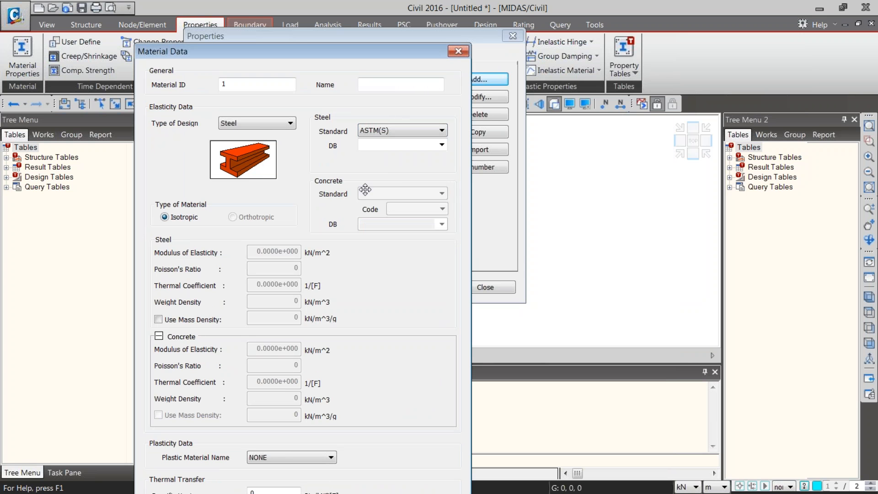
Step: Pick A36 from the steel database, add the material, and close the properties dialog
left_click(444, 148)
left_click(404, 166)
left_click_drag(400, 50, 395, 2)
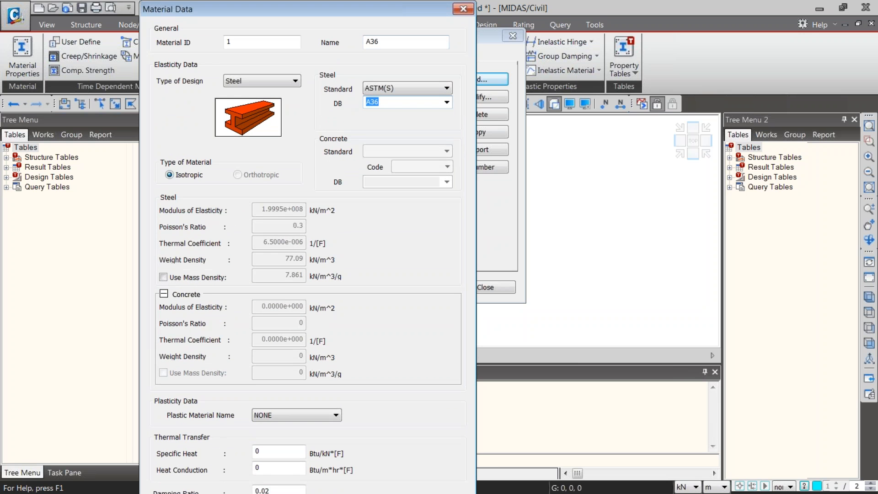
left_click(164, 294)
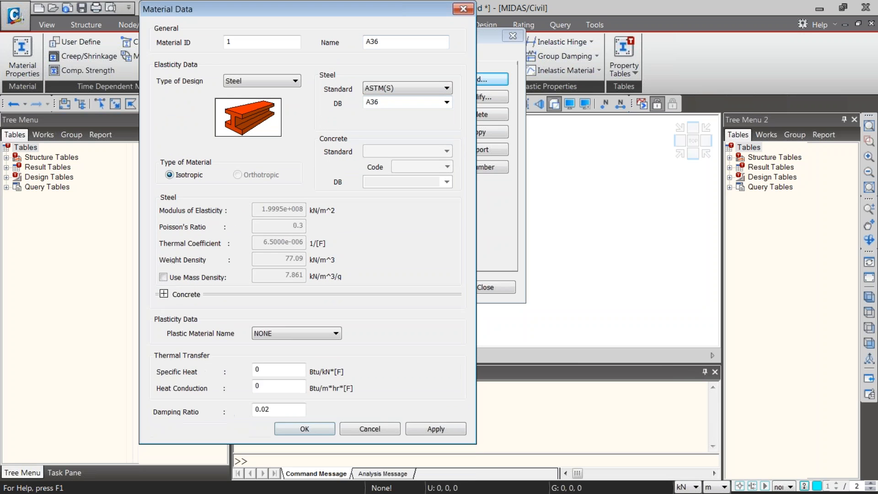
left_click(303, 429)
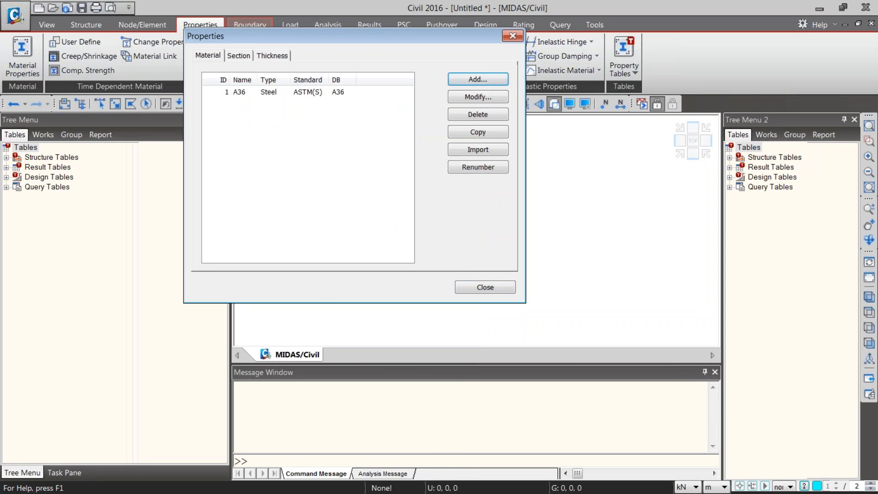
left_click(485, 287)
left_click(15, 15)
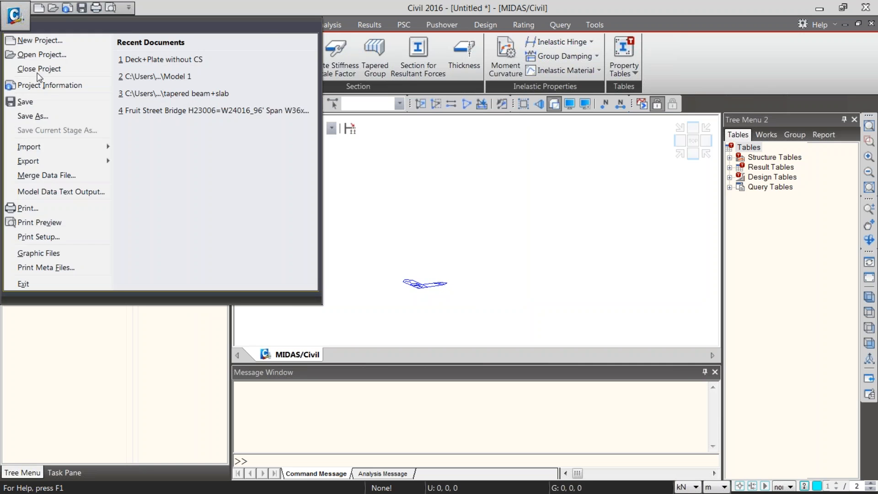
left_click(31, 116)
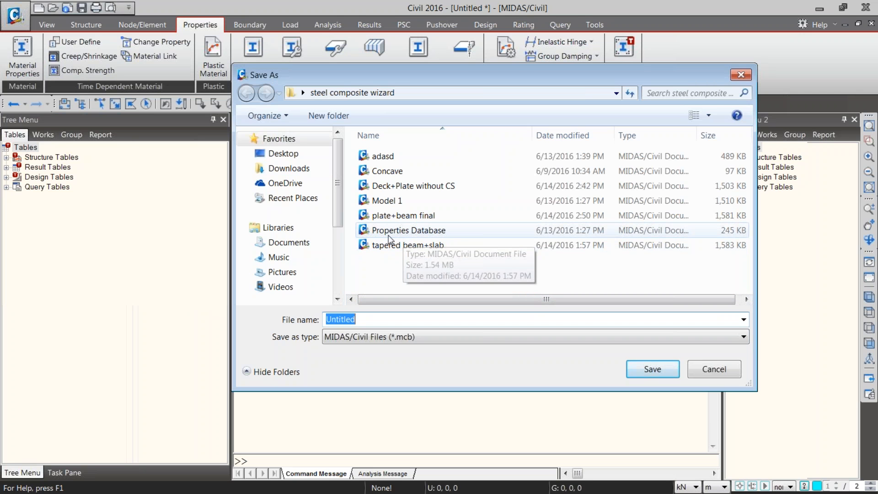
left_click(721, 371)
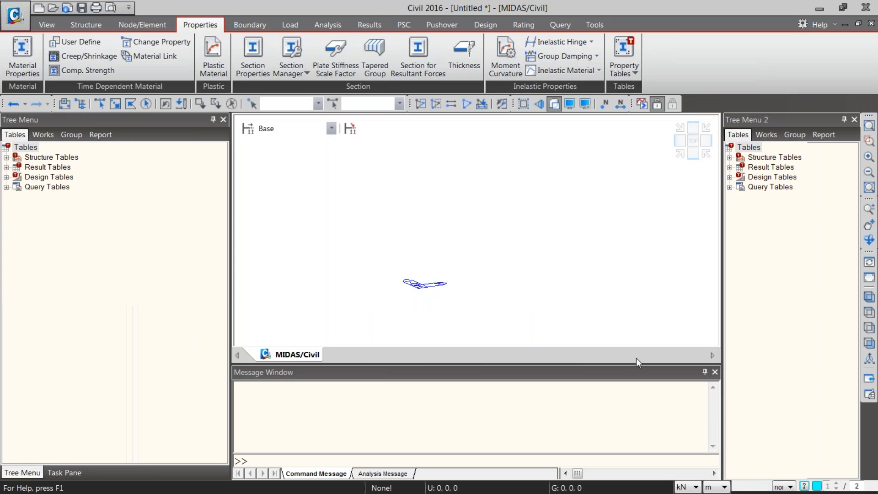
Step: Open the Properties Database project and expand its material and section lists for review
left_click(2, 15)
left_click(32, 57)
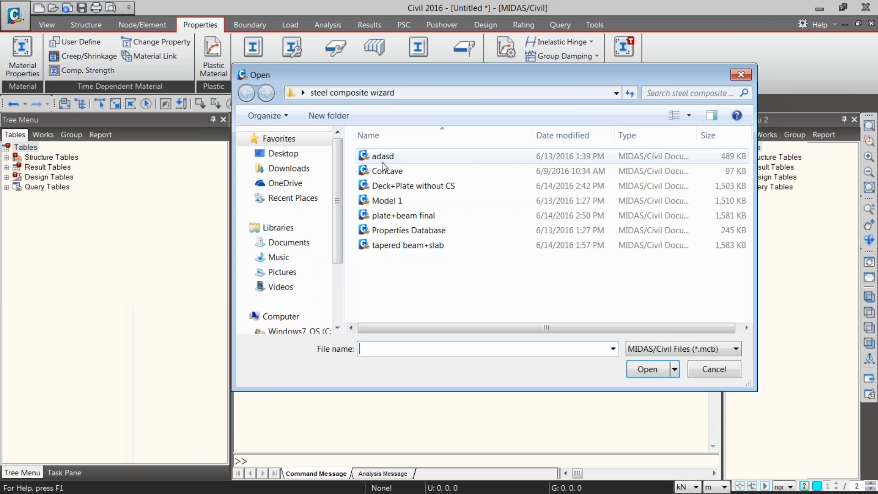
double_click(389, 229)
left_click(447, 276)
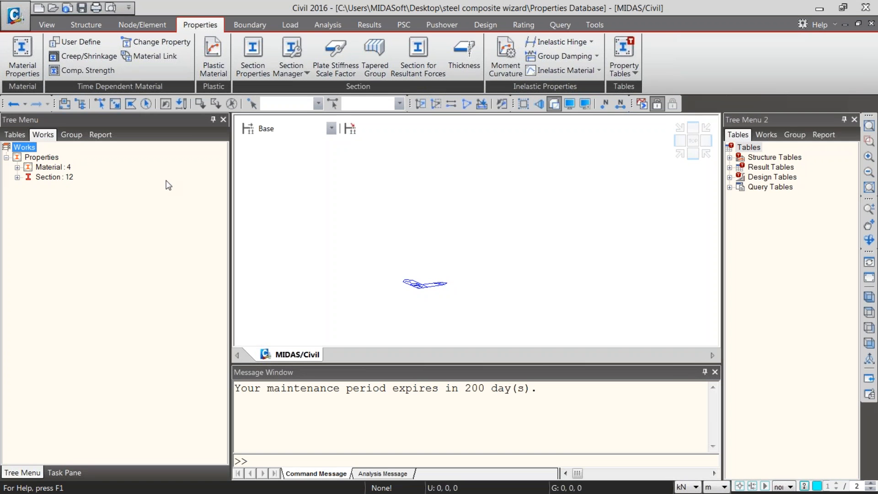
left_click(18, 168)
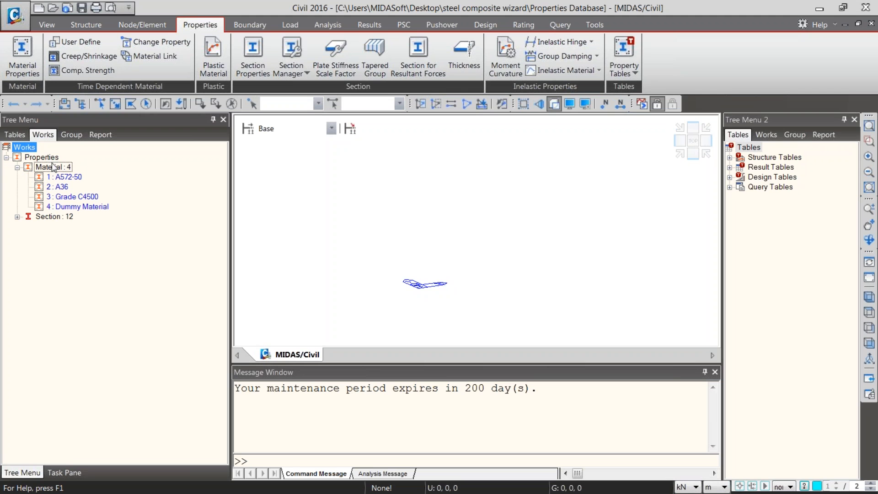
left_click(18, 217)
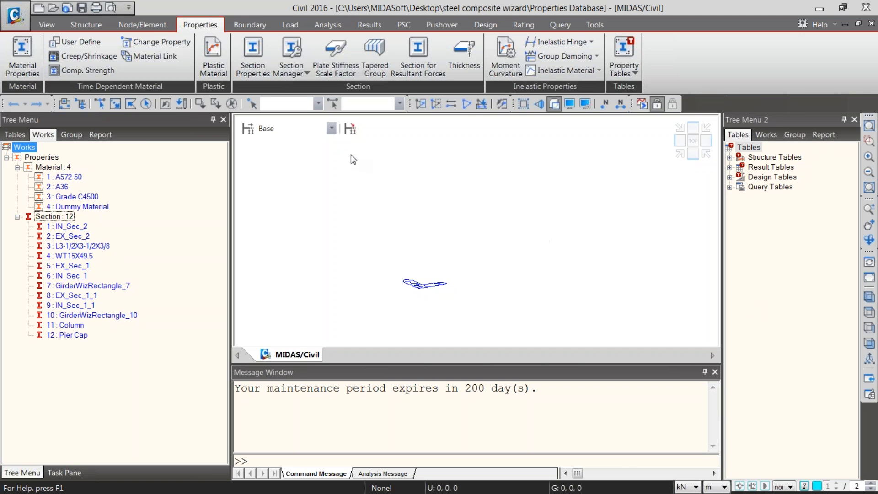
Step: Create a new project and choose the Properties Database file as the source for importing sections
left_click(10, 26)
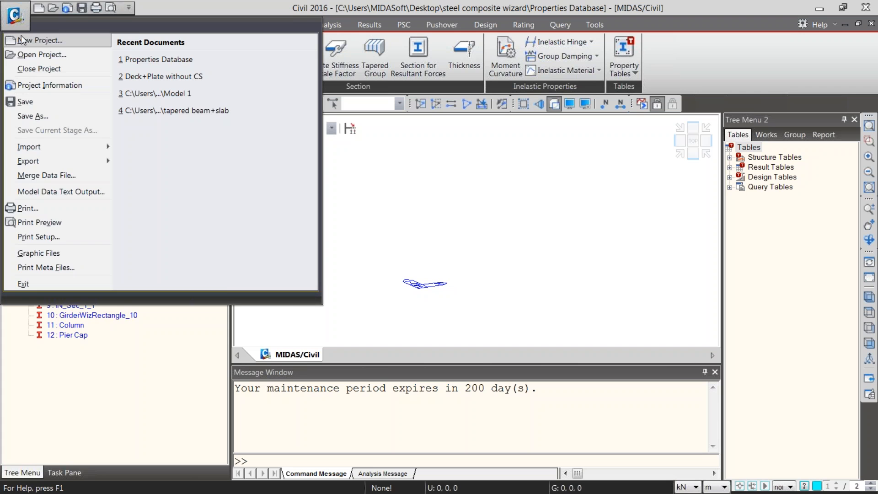
left_click(25, 25)
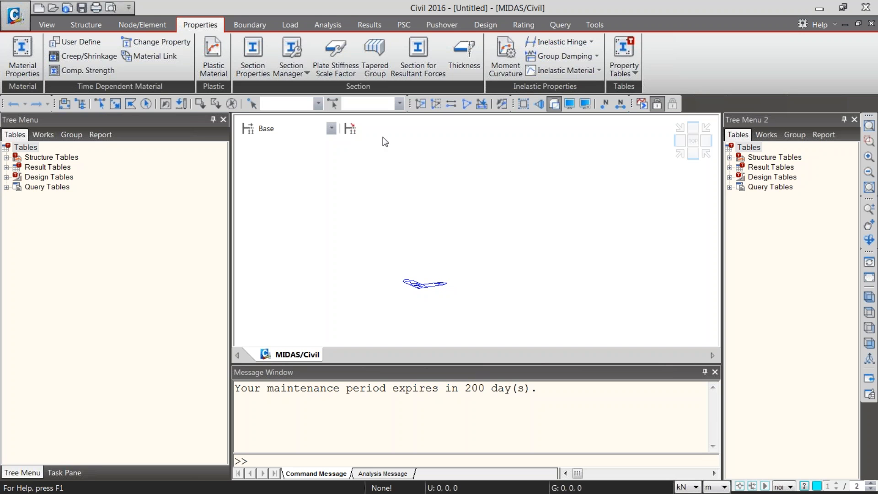
left_click(251, 64)
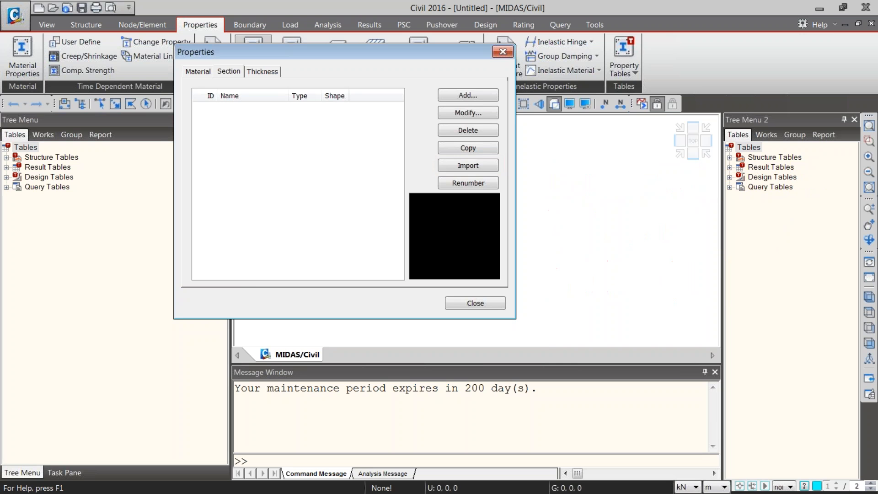
left_click(468, 166)
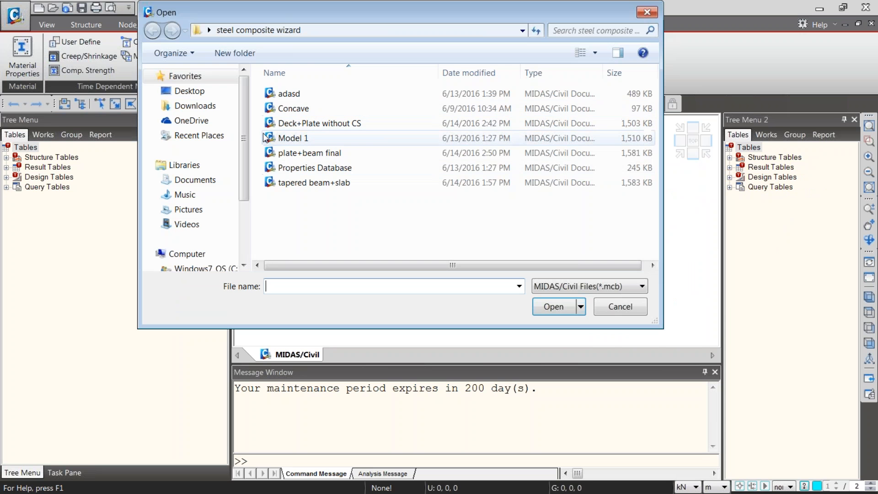
double_click(305, 168)
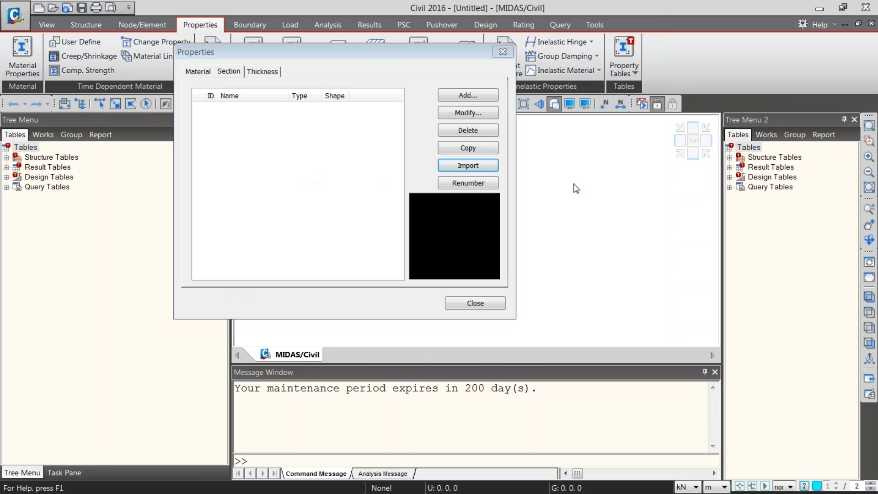
left_click_drag(563, 89, 562, 52)
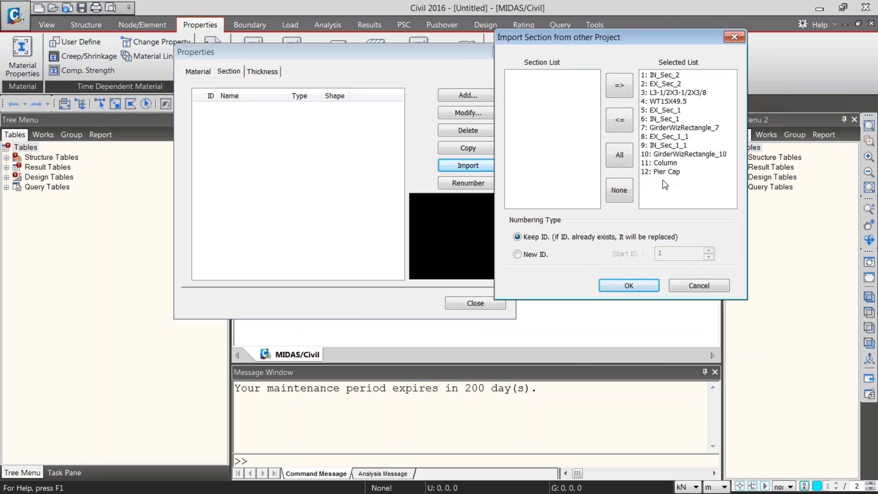
Step: Exclude EX_Sec_2 from the selected list and import the other sections, including IN_Sec_2, keeping their IDs
left_click(667, 87)
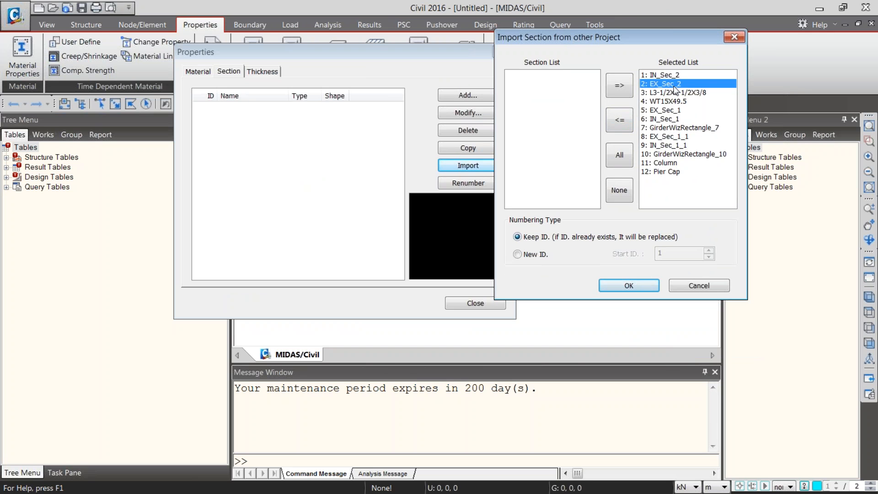
left_click(671, 76)
left_click(671, 84, "ctrl")
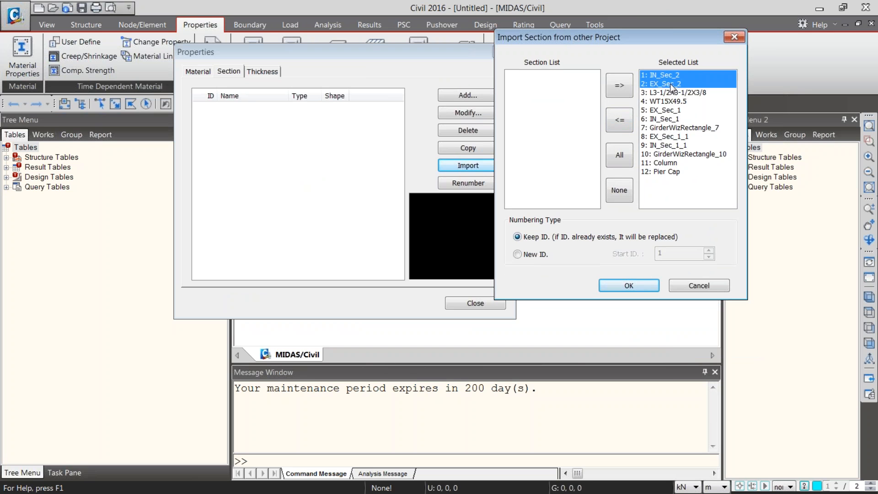
left_click(619, 119)
left_click(537, 76)
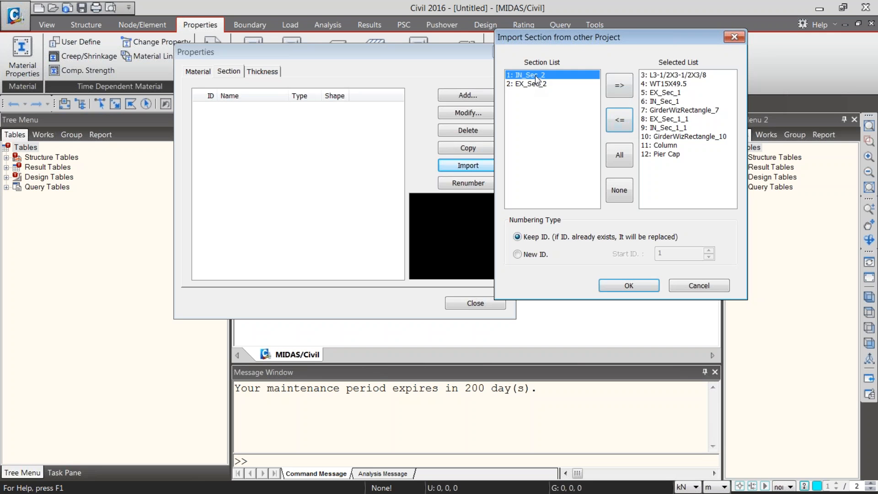
left_click(622, 89)
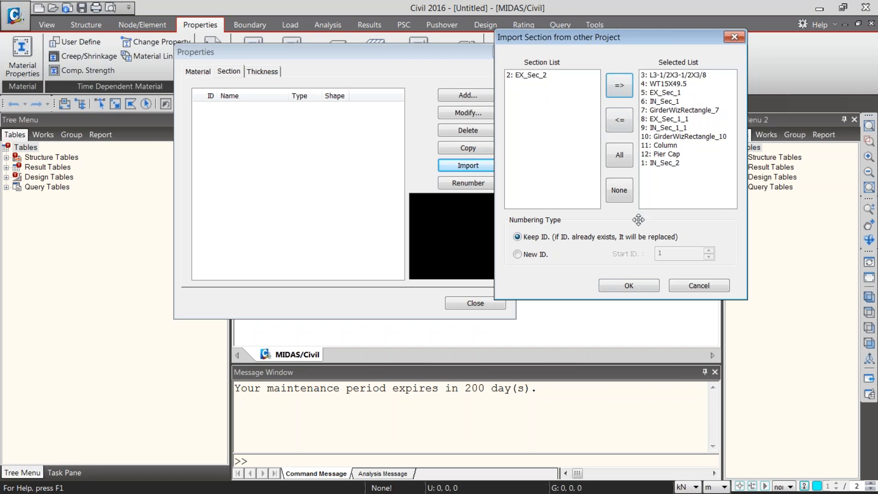
left_click(628, 285)
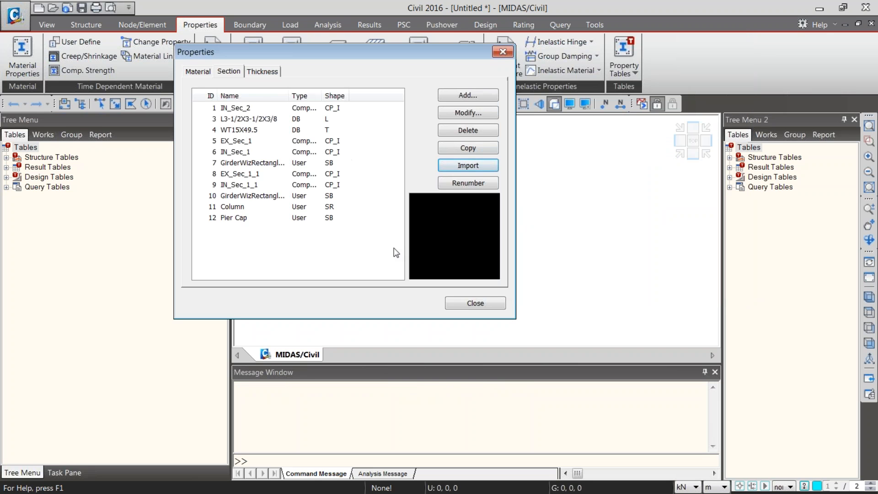
Step: Import all materials from the Properties Database file, keeping their IDs, and show the project's works tree
left_click(206, 72)
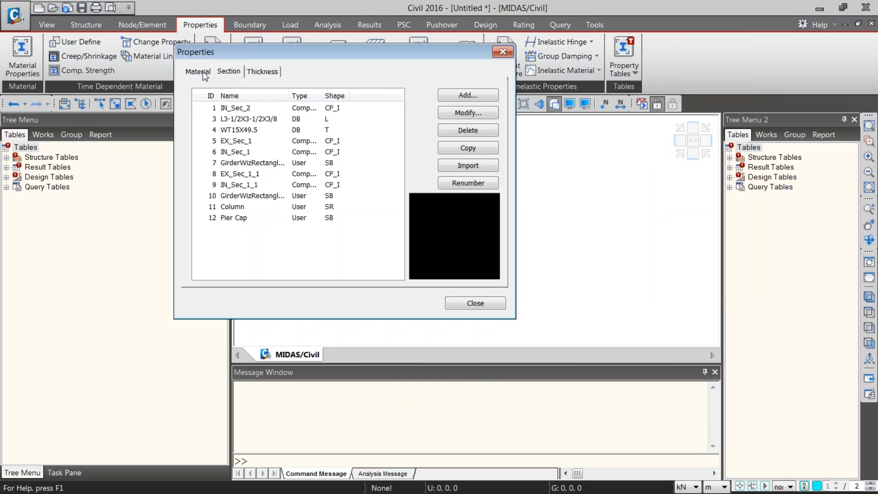
left_click(204, 71)
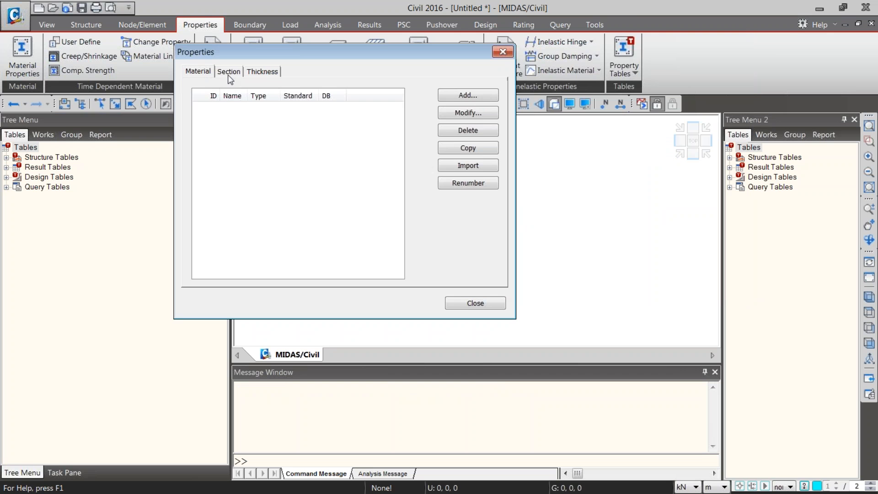
left_click(466, 163)
double_click(320, 169)
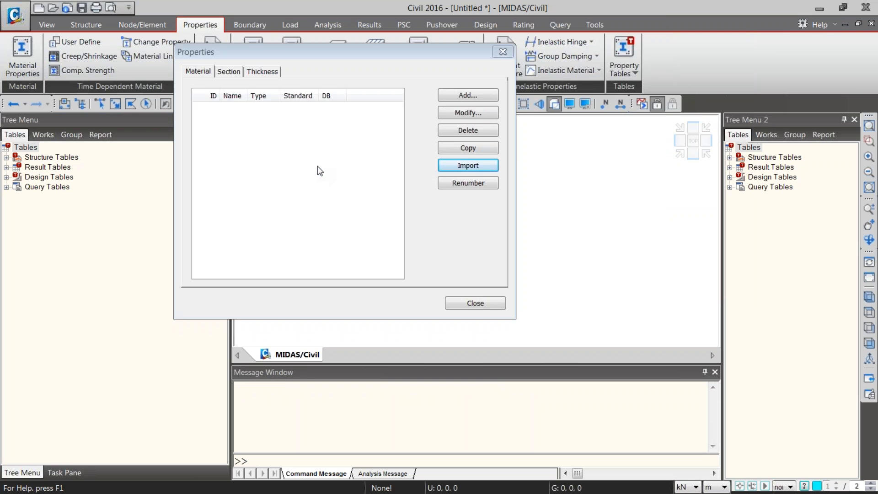
left_click(577, 90)
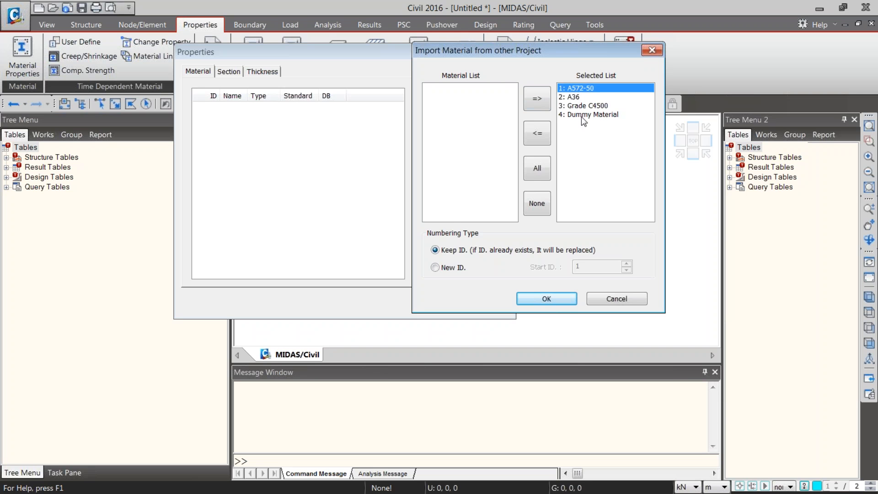
left_click(548, 298)
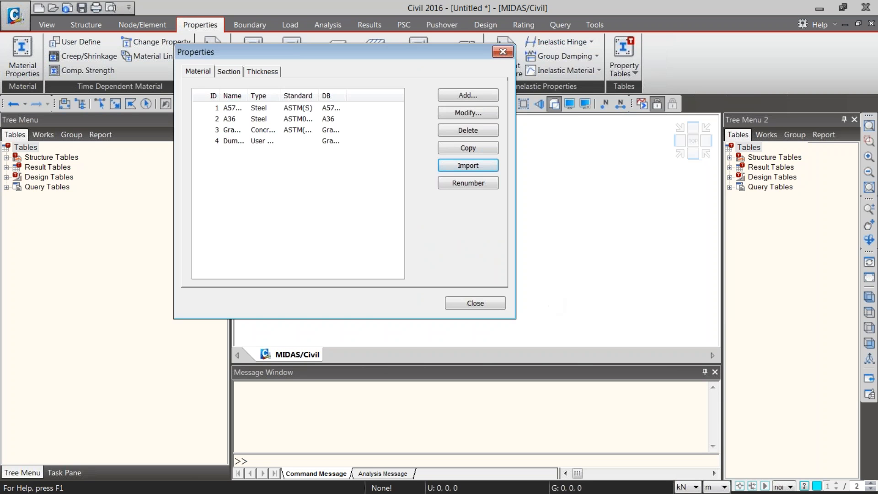
left_click(476, 304)
left_click(43, 134)
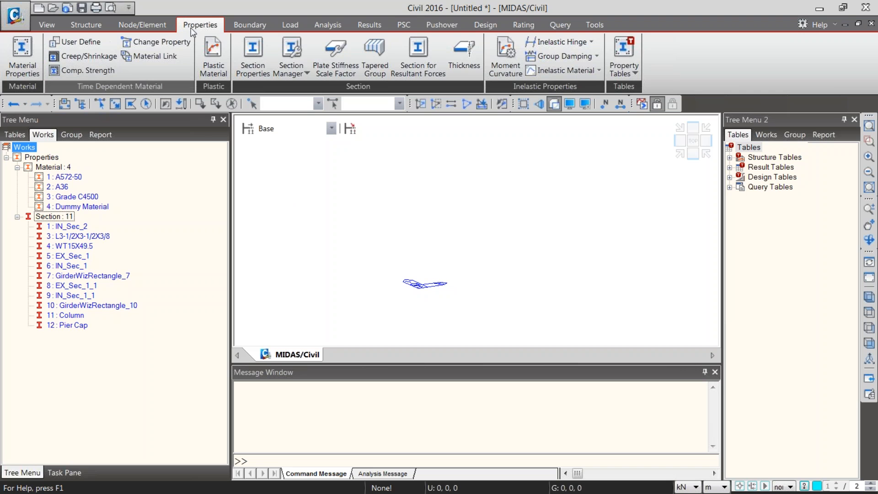
Step: Open the Steel Composite Bridge wizard and look through its section, load and construction stage settings
left_click(82, 27)
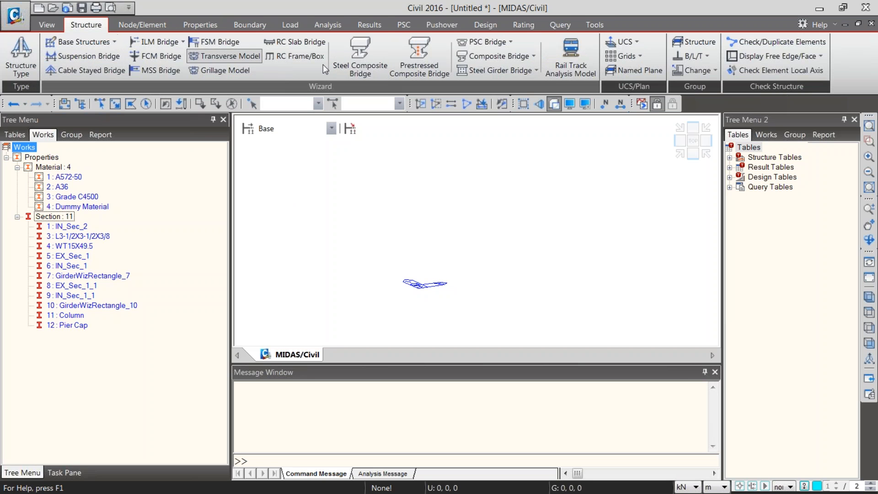
left_click(362, 58)
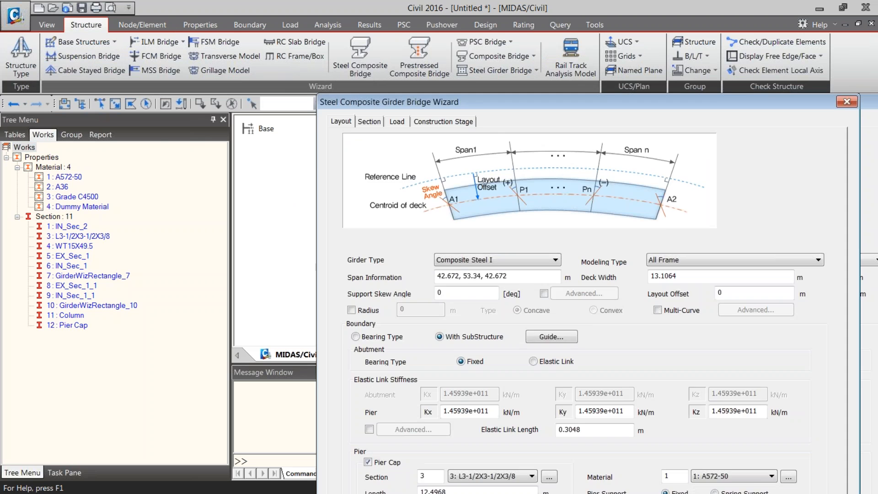
left_click_drag(420, 98, 240, 14)
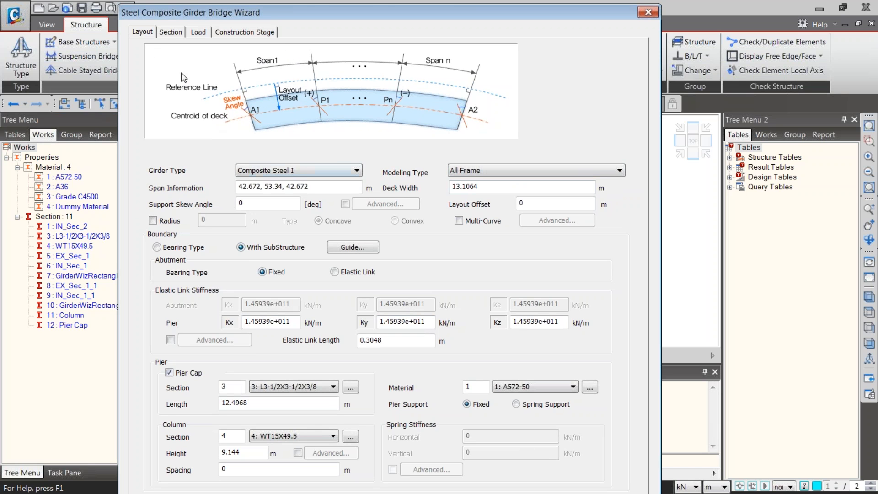
left_click(170, 32)
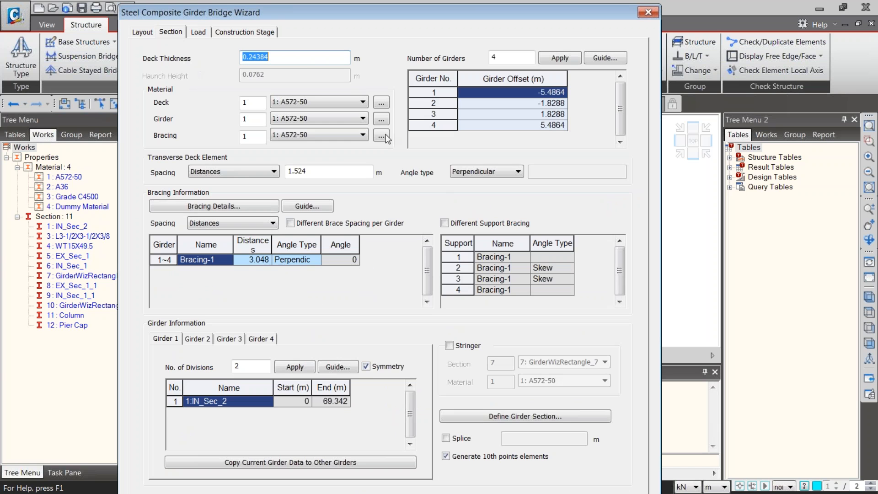
left_click(203, 33)
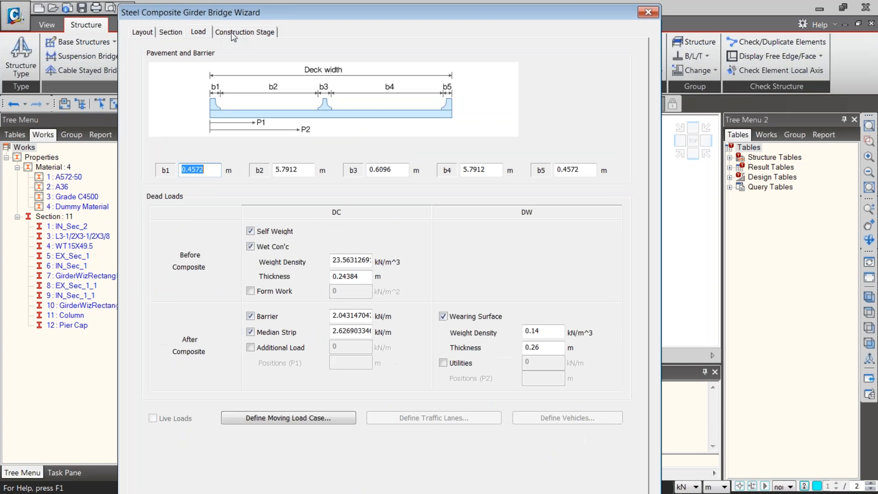
left_click(245, 32)
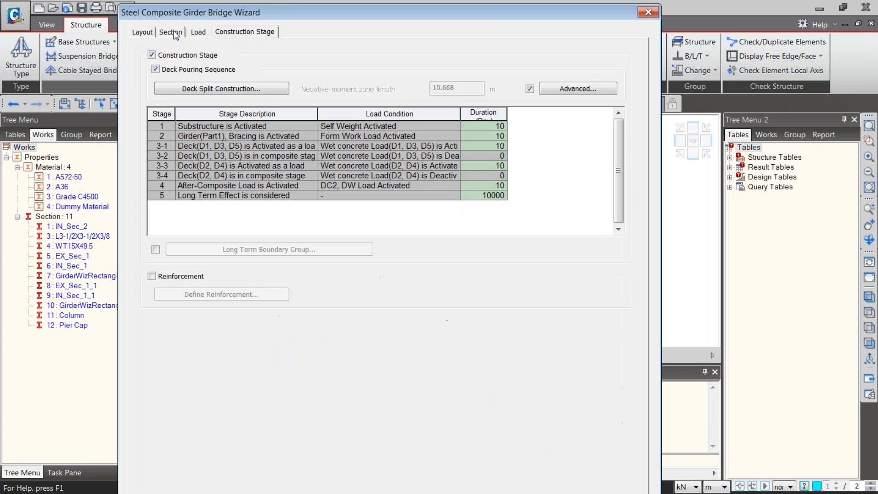
left_click(144, 32)
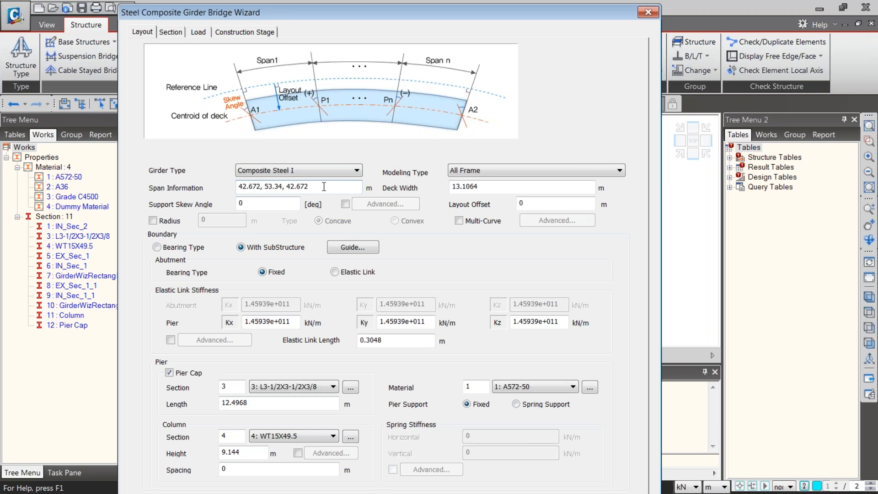
Step: Set the wizard's span information to 35, 60, 45 m and deck width to 12 m, and enable the curve radius
left_click_drag(314, 187, 205, 185)
type("35,60,45")
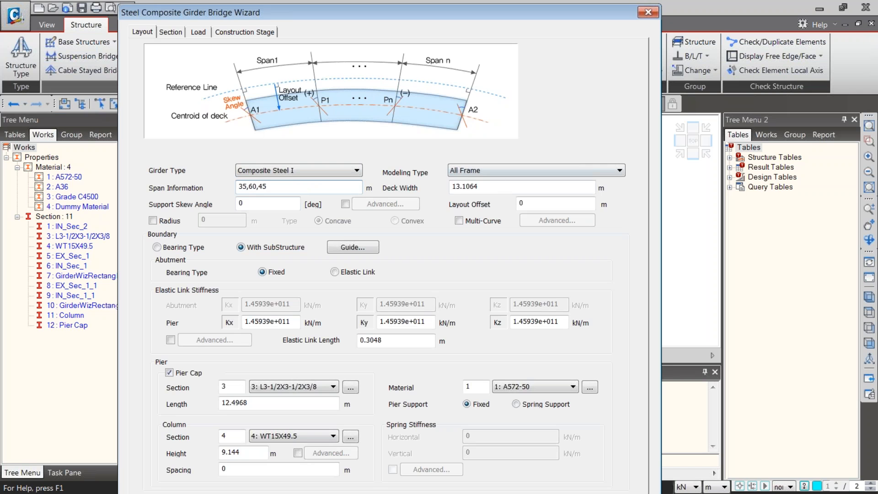
key("Tab")
type("1")
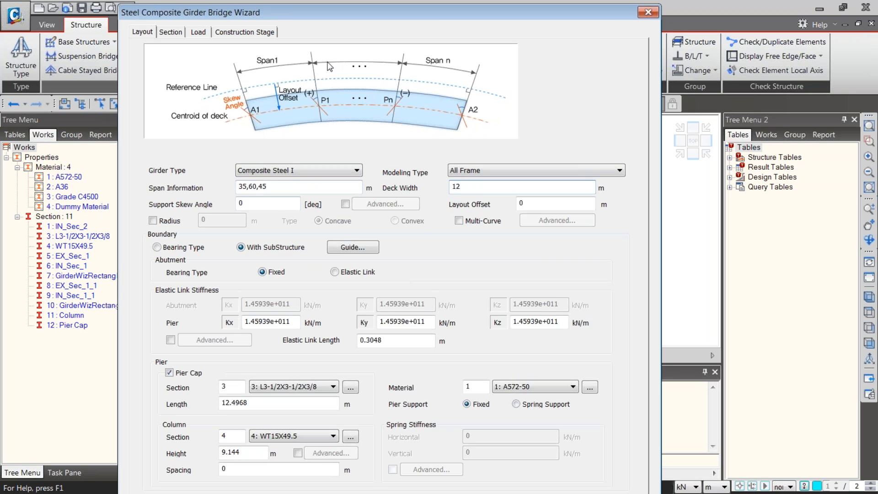
left_click_drag(326, 25, 326, 3)
key("Up")
key("Up")
key("Up")
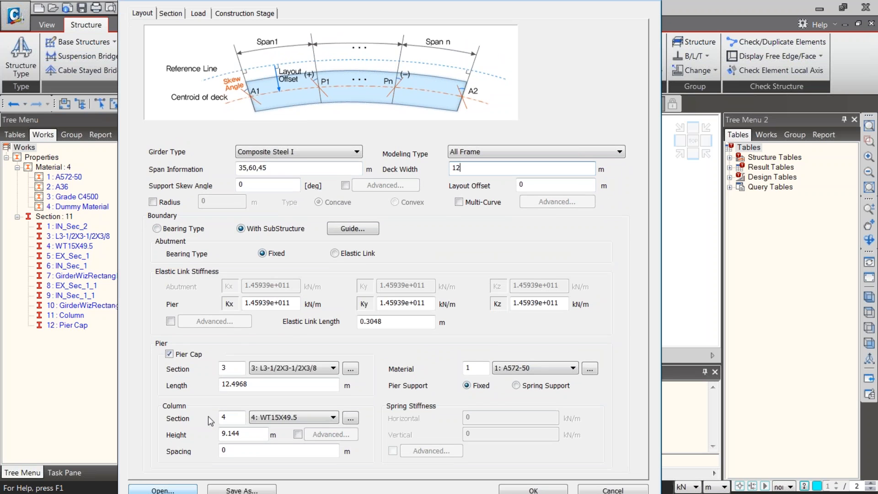
left_click(179, 203)
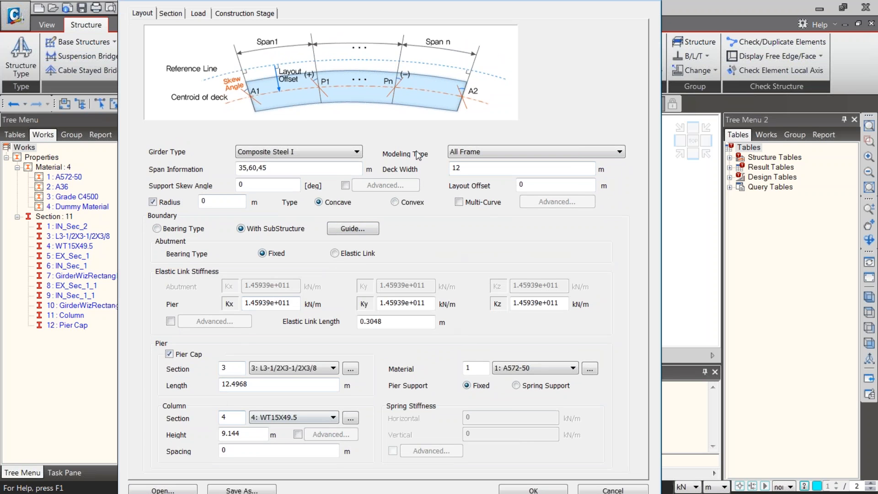
Step: Review the wizard's section, load and construction stage settings, and recheck the span information in the layout
left_click(176, 14)
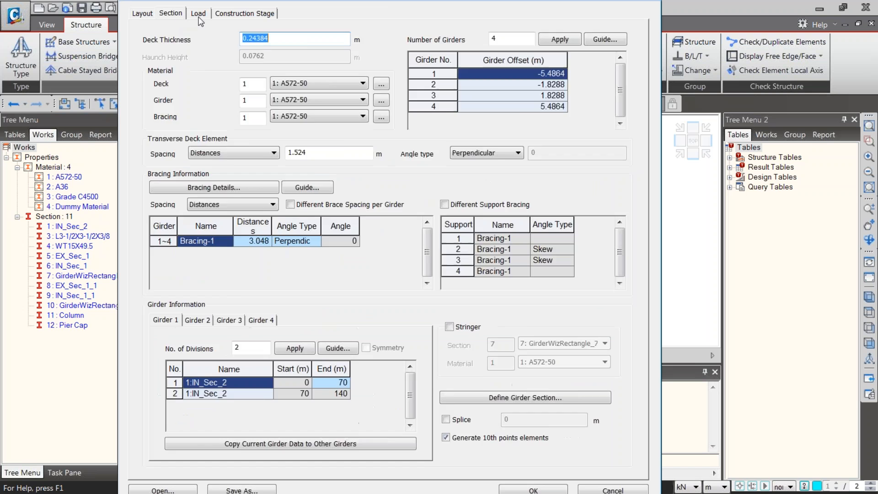
left_click(198, 13)
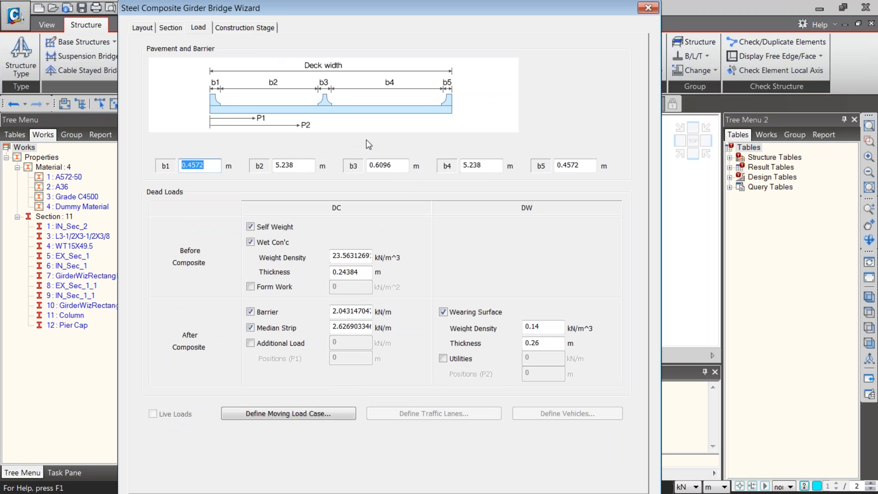
left_click(239, 28)
left_click(201, 28)
left_click(165, 27)
left_click(139, 29)
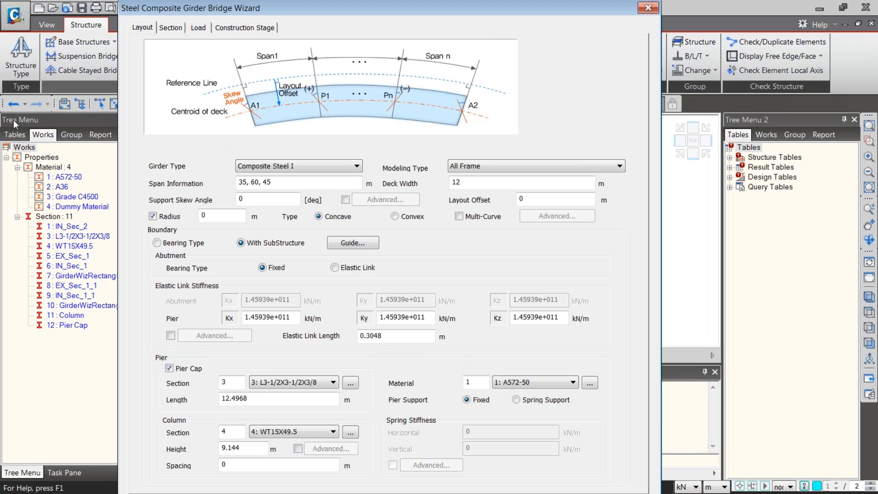
left_click_drag(247, 182, 296, 182)
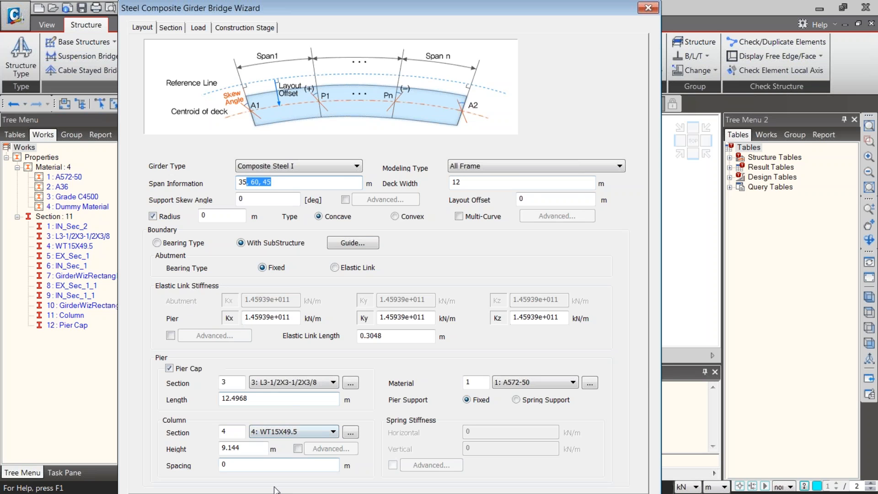
mouse_move(241, 490)
left_click(240, 481)
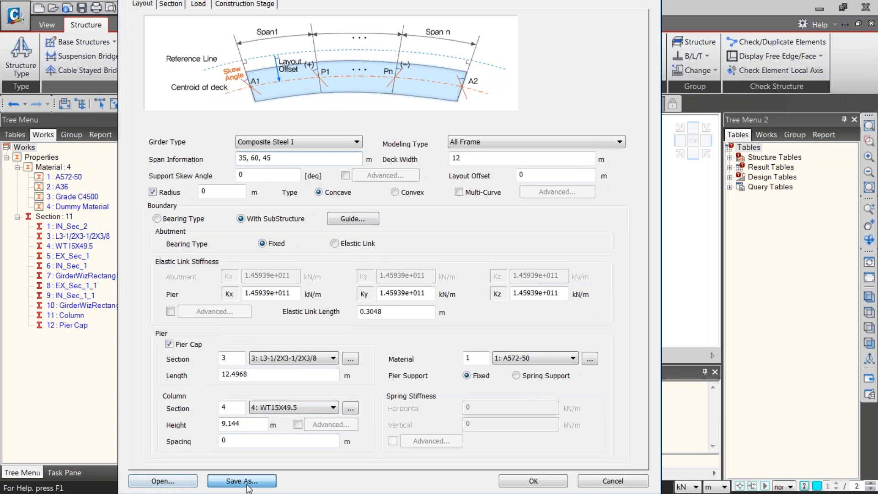
type("new")
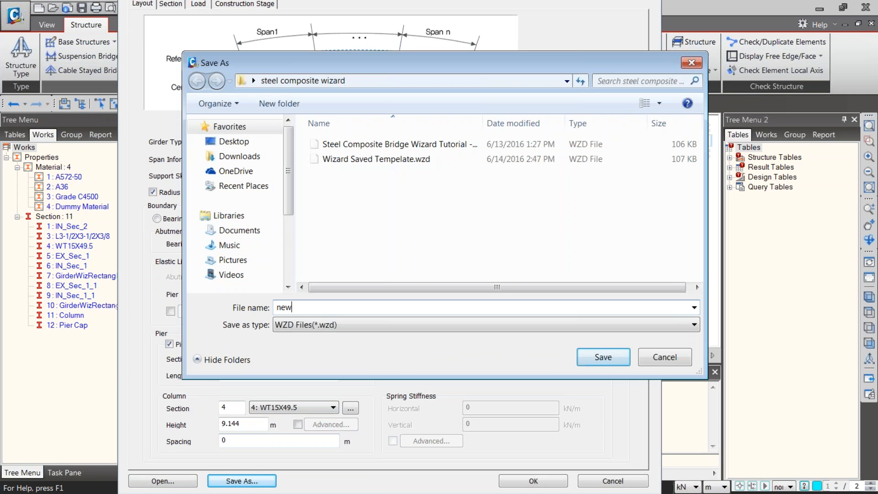
key("BackSpace")
key("BackSpace")
key("BackSpace")
type("saved")
left_click(357, 161)
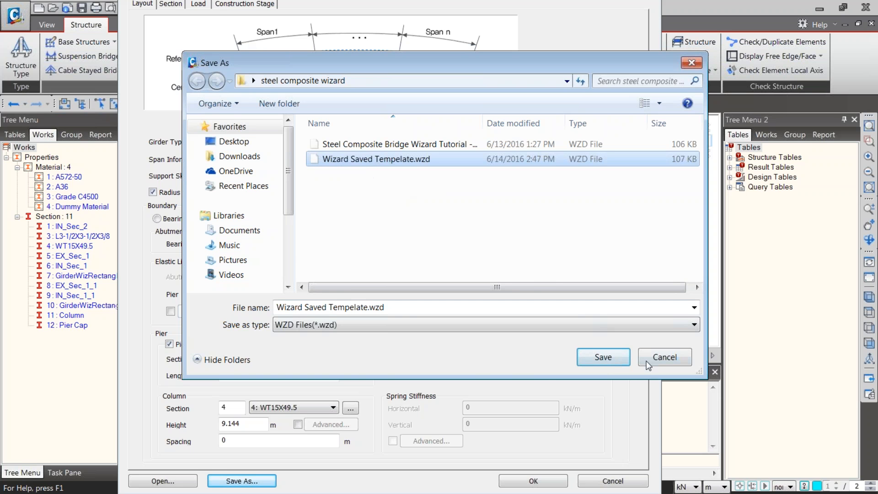
left_click(667, 357)
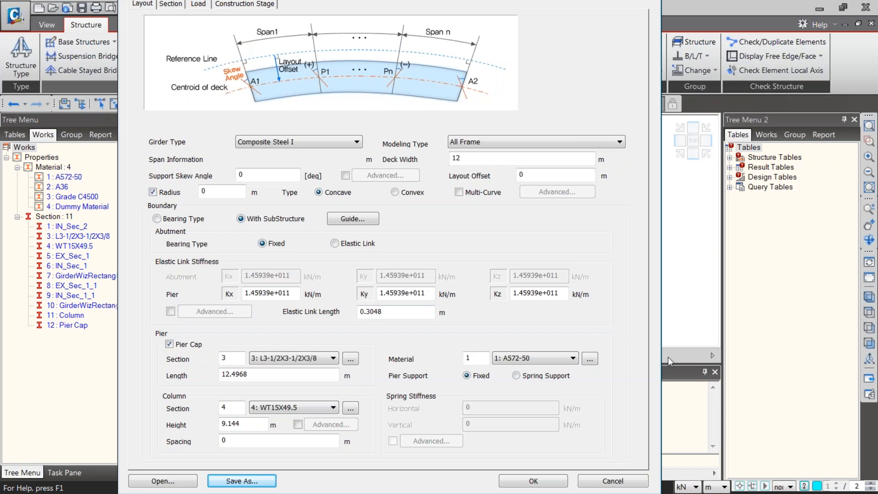
Step: Load Wizard Saved Tempelate.wzd into the bridge wizard and check the sections assigned to Girder 1's divisions
left_click(155, 485)
double_click(340, 160)
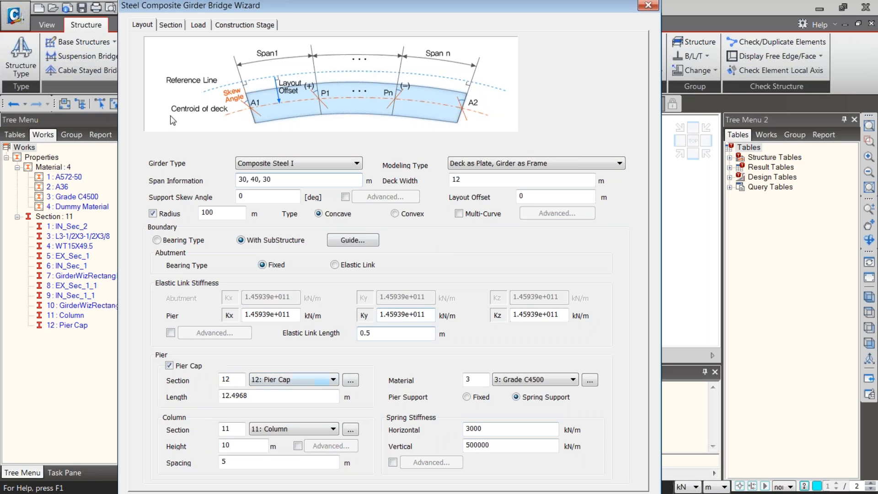
left_click(171, 25)
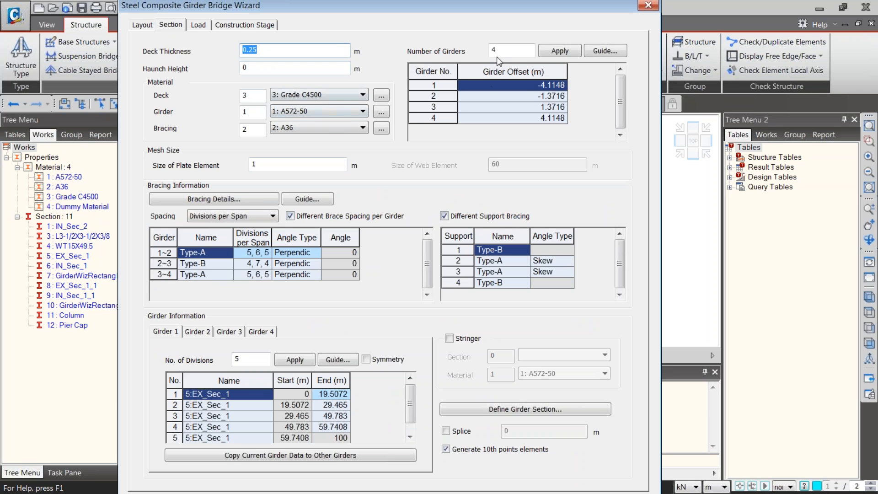
left_click(234, 406)
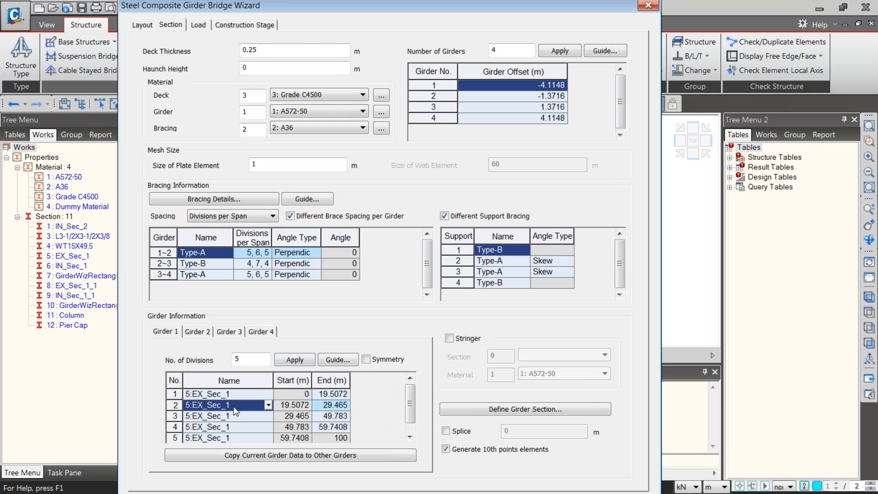
left_click(233, 416)
left_click(246, 423)
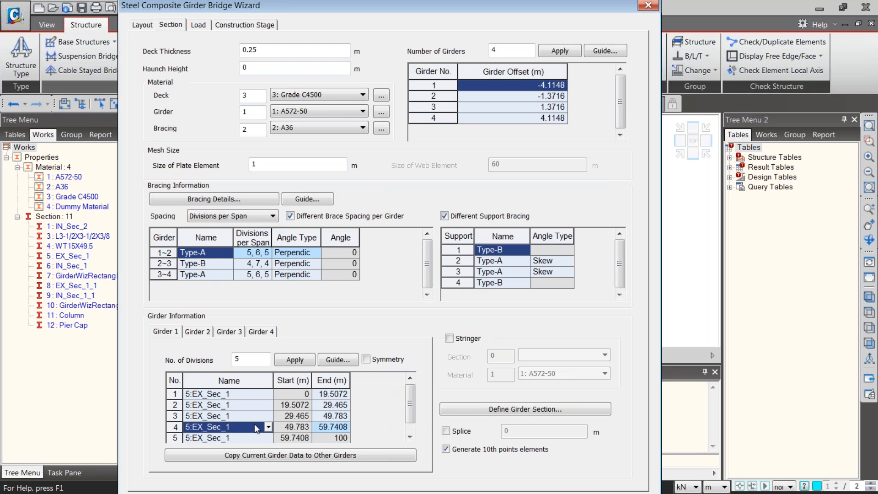
left_click(240, 435)
scroll(411, 418, "up", 1)
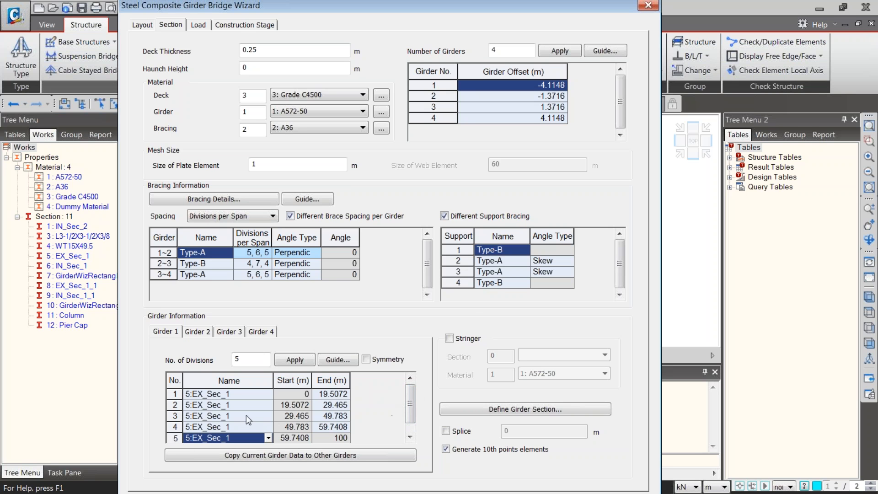
Step: Review the loaded template's dead loads, layout and construction stage settings
left_click(198, 25)
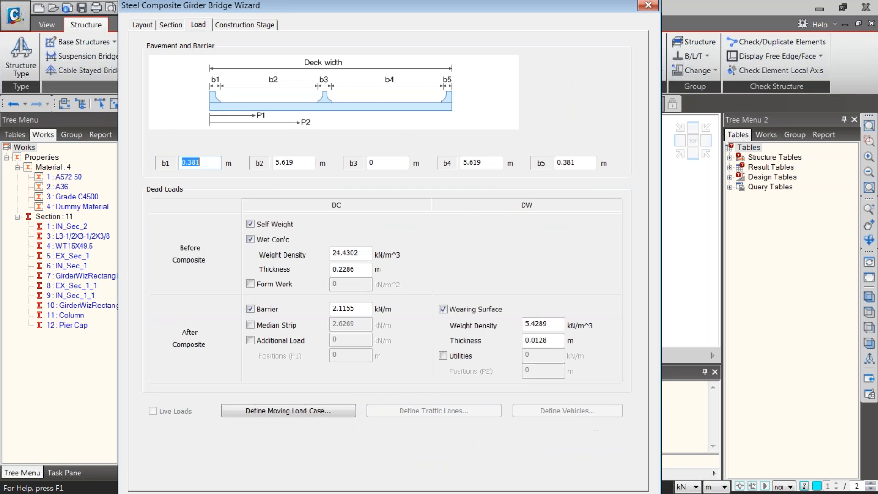
left_click(220, 26)
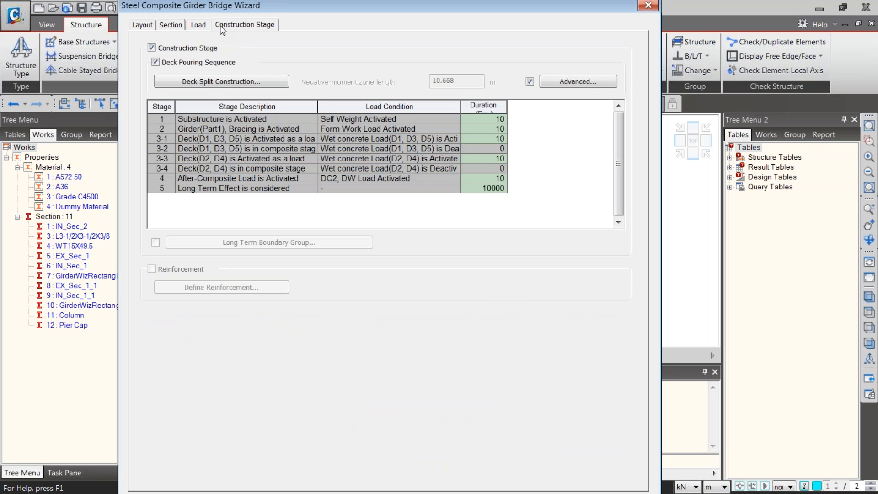
left_click(189, 27)
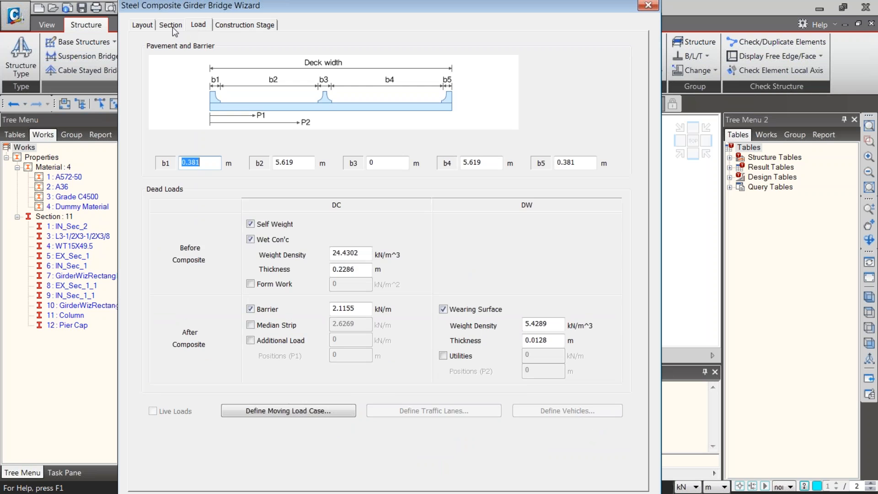
left_click(172, 26)
left_click(143, 25)
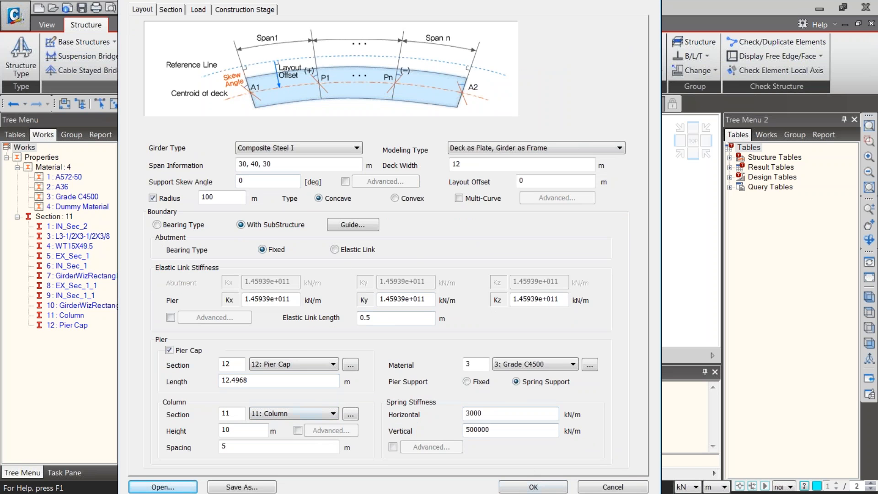
left_click(205, 7)
left_click(241, 11)
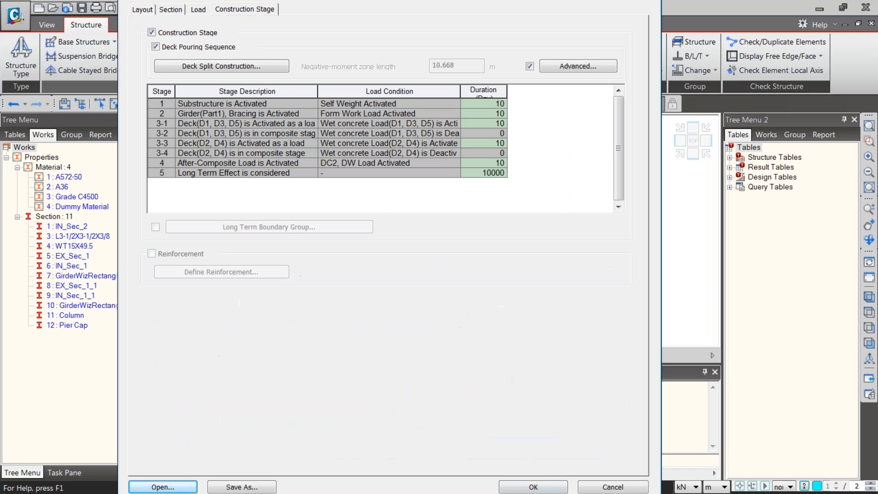
Step: Try to generate the bridge from the loaded template and check the sections assigned to Girder 1
left_click(533, 486)
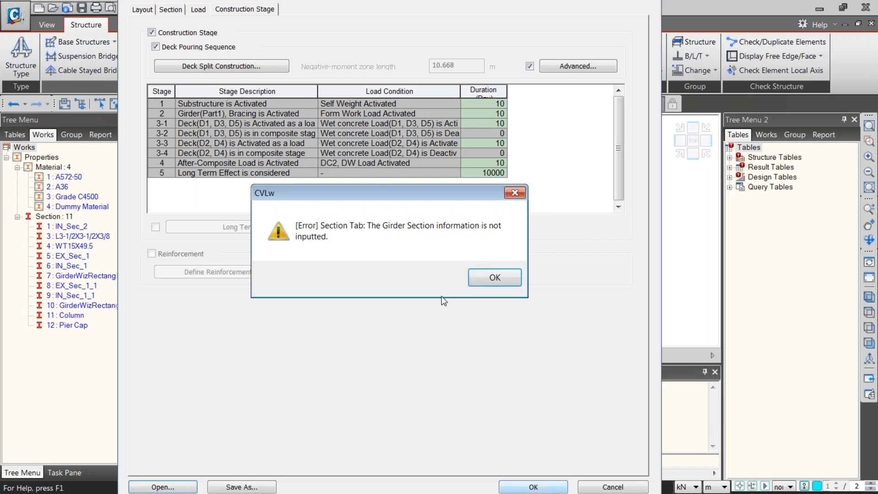
left_click(484, 276)
left_click(170, 9)
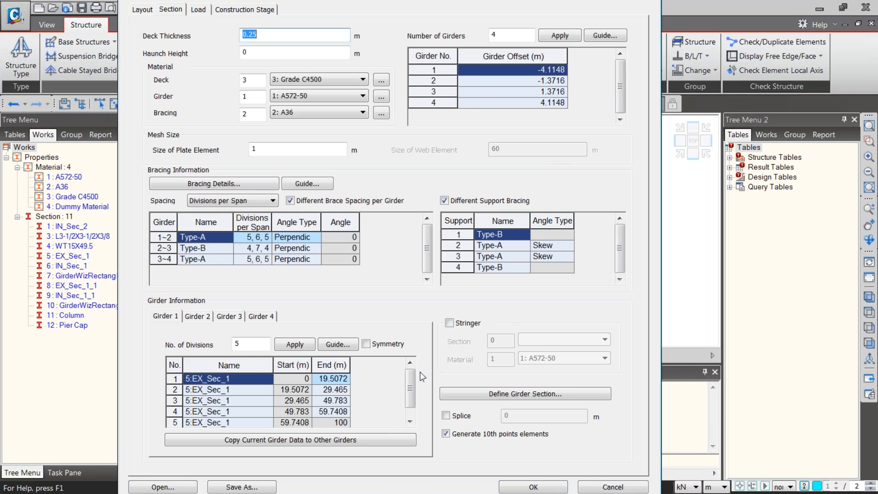
scroll(405, 417, "down", 1)
scroll(409, 397, "up", 1)
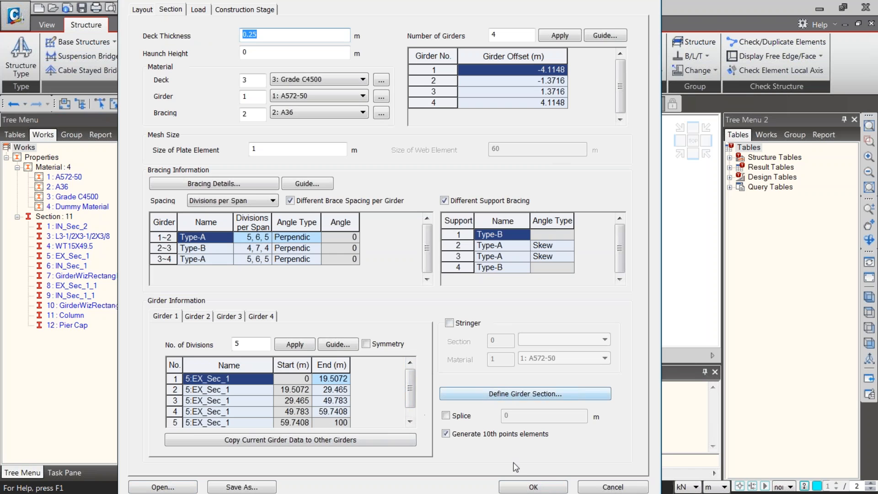
left_click(545, 487)
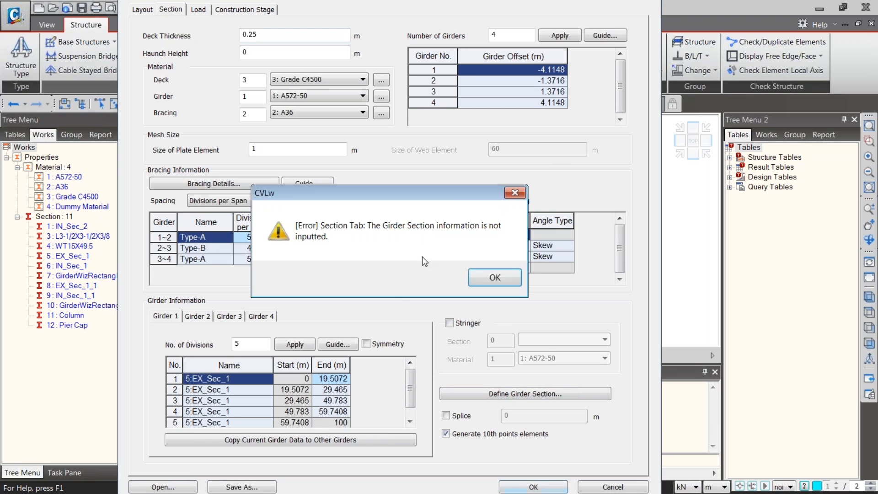
left_click(494, 277)
Step: Assign section 5:EX_Sec_1 to the unassigned divisions of Girder 4 and generate the bridge model
left_click(229, 317)
left_click(258, 316)
left_click(268, 389)
left_click(268, 389)
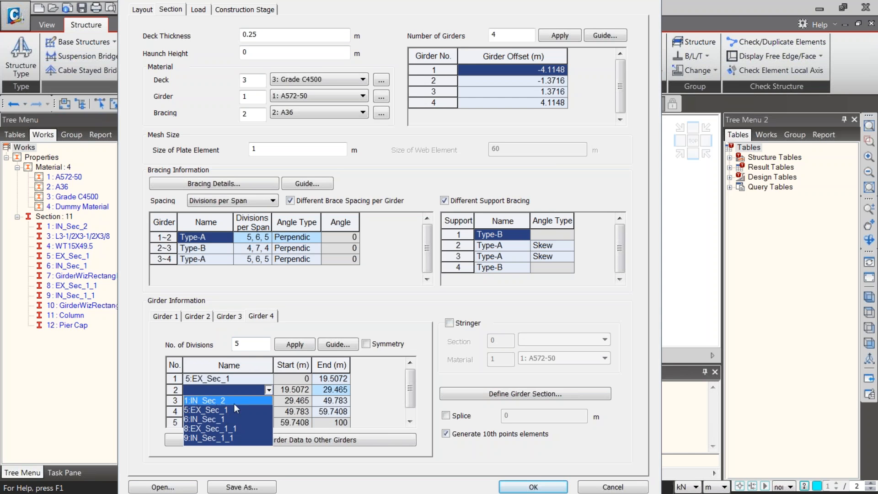
left_click(222, 414)
left_click(273, 416)
left_click(225, 438)
scroll(410, 397, "down", 1)
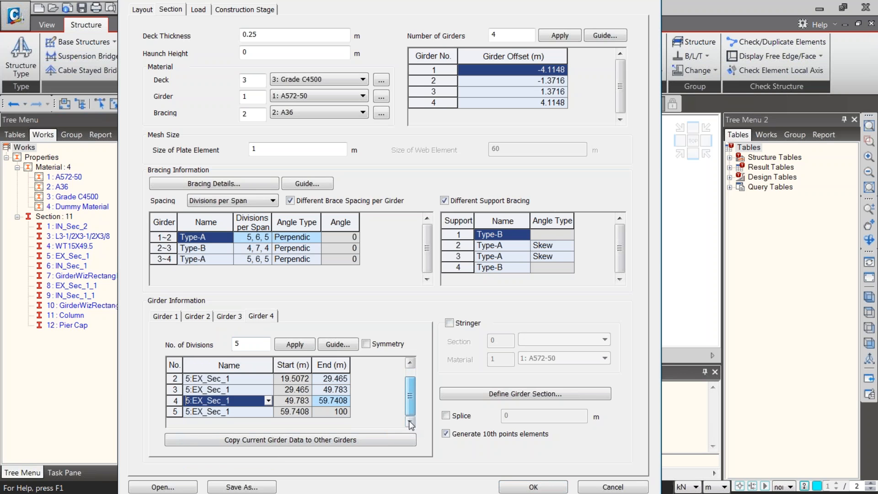
left_click(525, 487)
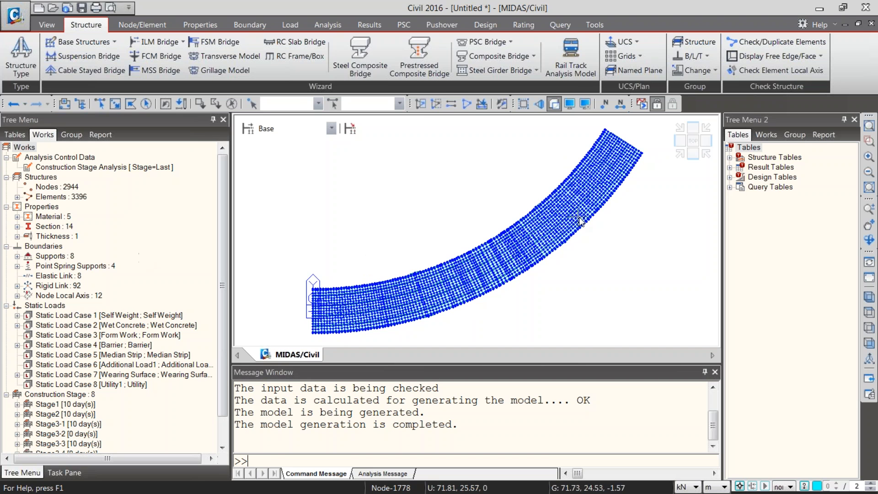
Step: Undo the curved bridge generation and regenerate the model from the steel composite wizard with the curve radius disabled
key("ctrl+z")
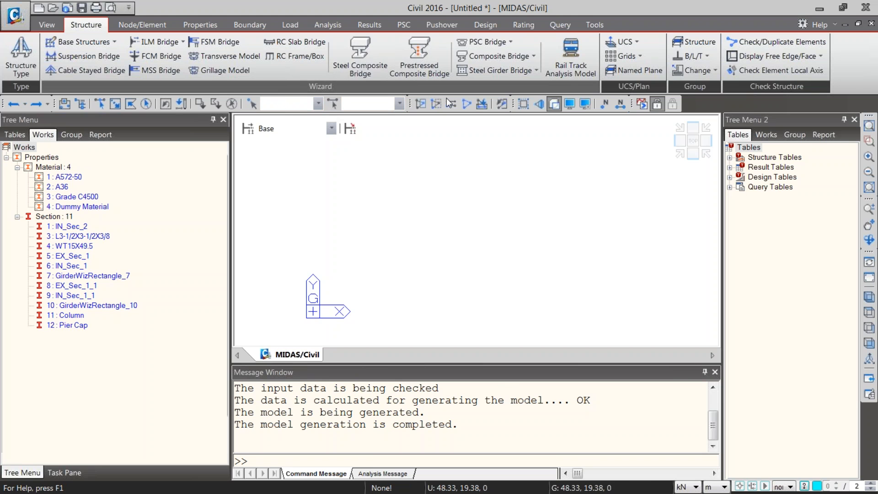
left_click(360, 57)
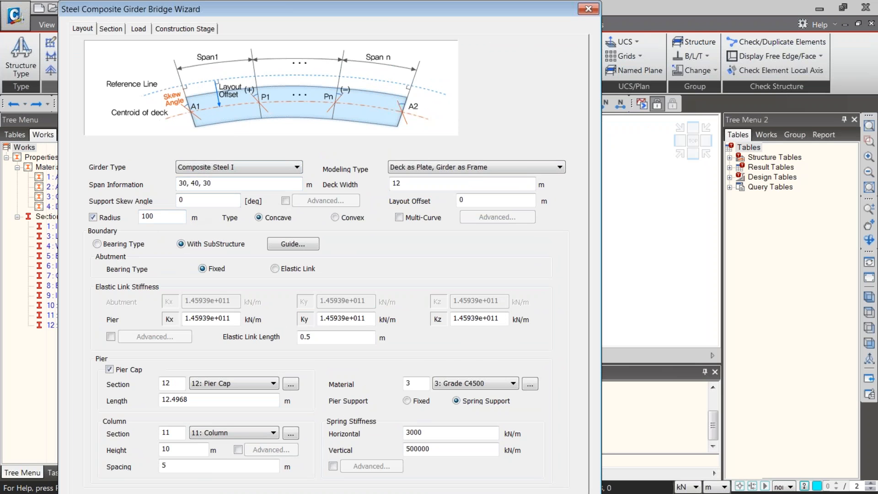
left_click(93, 218)
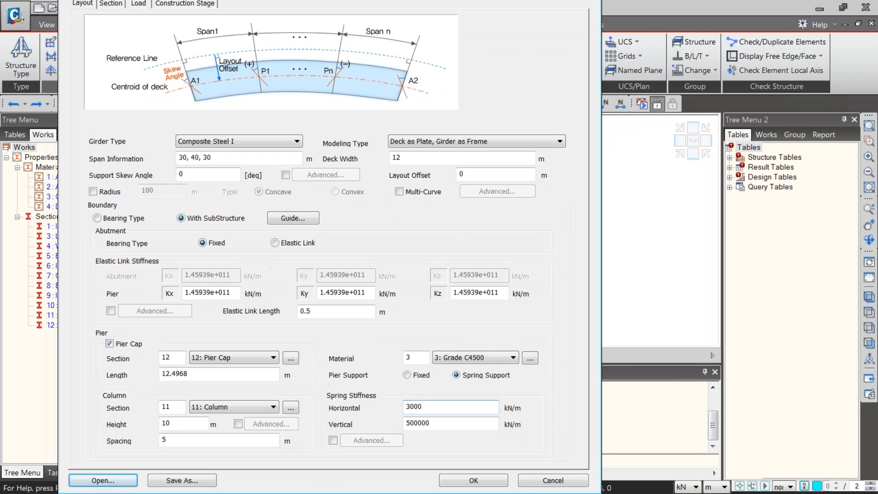
left_click(455, 480)
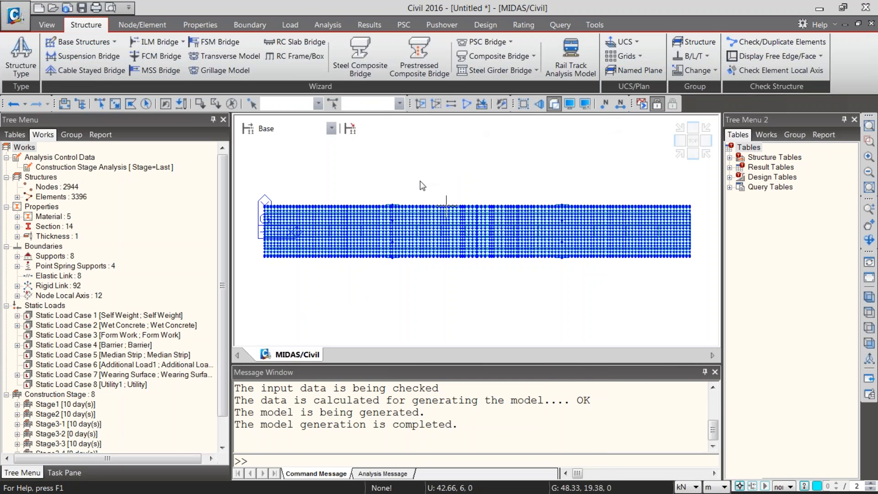
Step: Inspect the straight bridge in a 3D view and review its boundaries, static loads and construction stages in the works tree
left_click(278, 188)
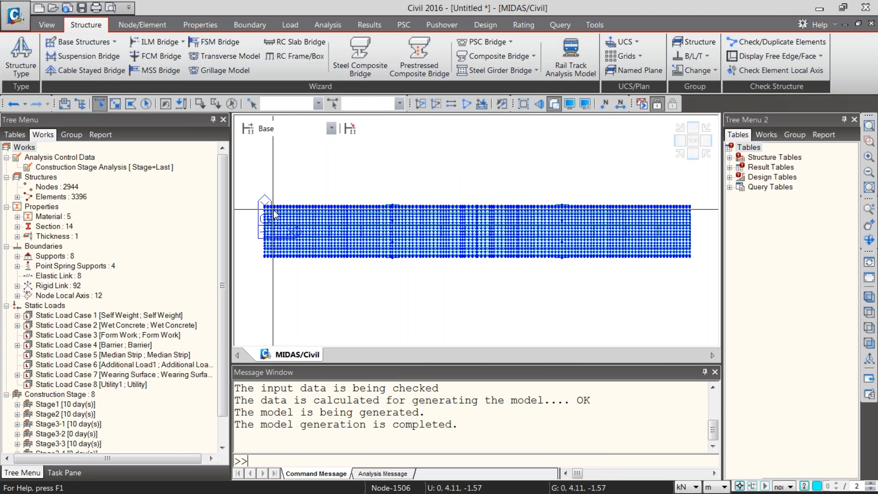
middle_click_drag(315, 279, 392, 197, "ctrl")
left_click_drag(221, 283, 223, 312)
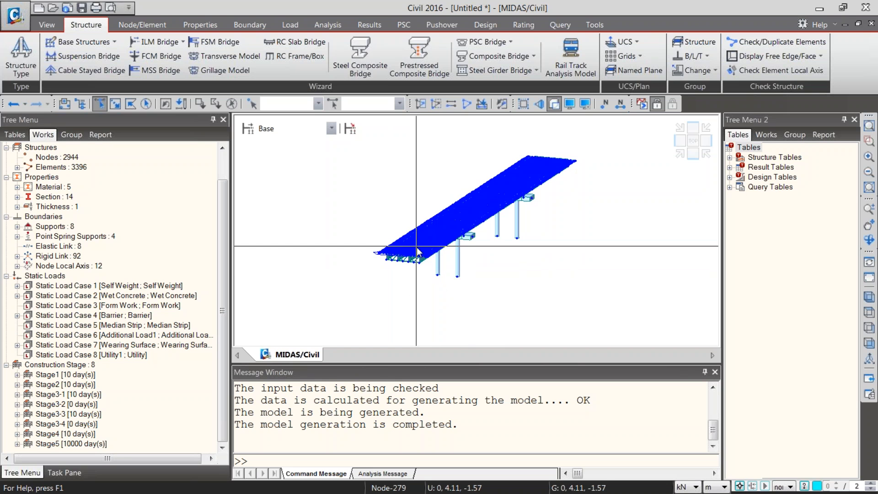
mouse_move(417, 251)
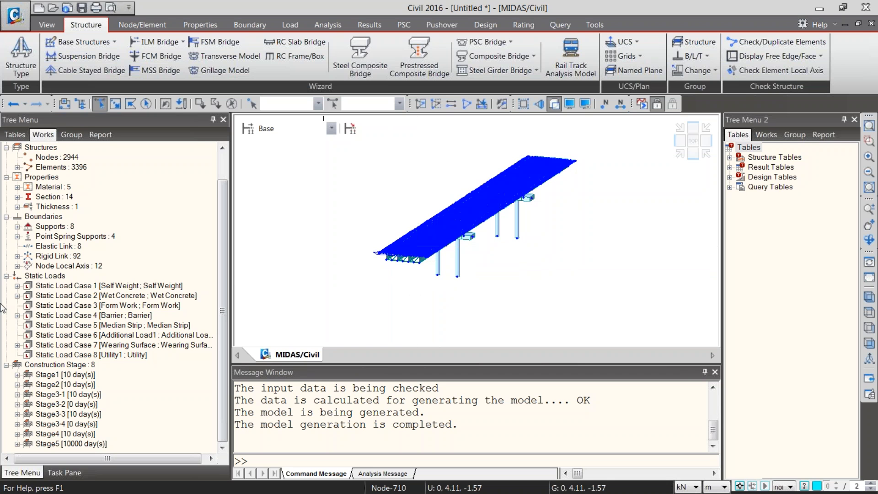
left_click(6, 365)
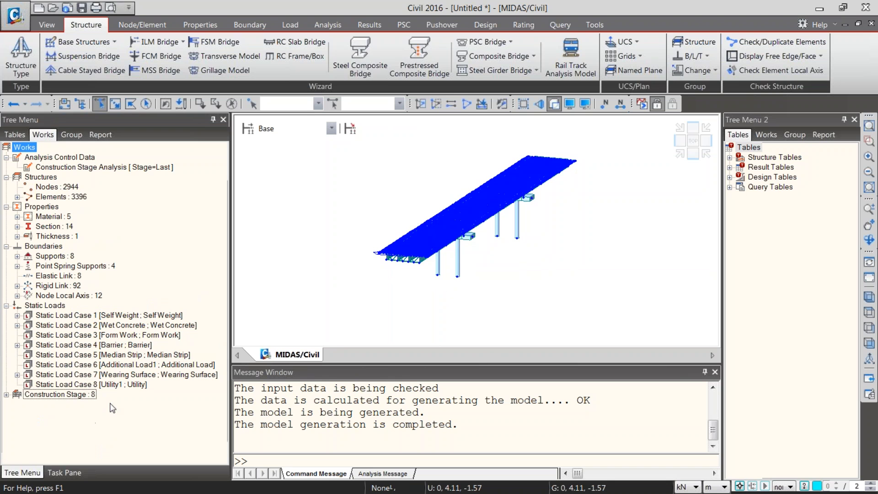
Step: Display the model at Stage1, Stage2 and Stage3-1 to examine the construction sequence, and return to the Base stage
left_click(283, 128)
left_click(282, 152)
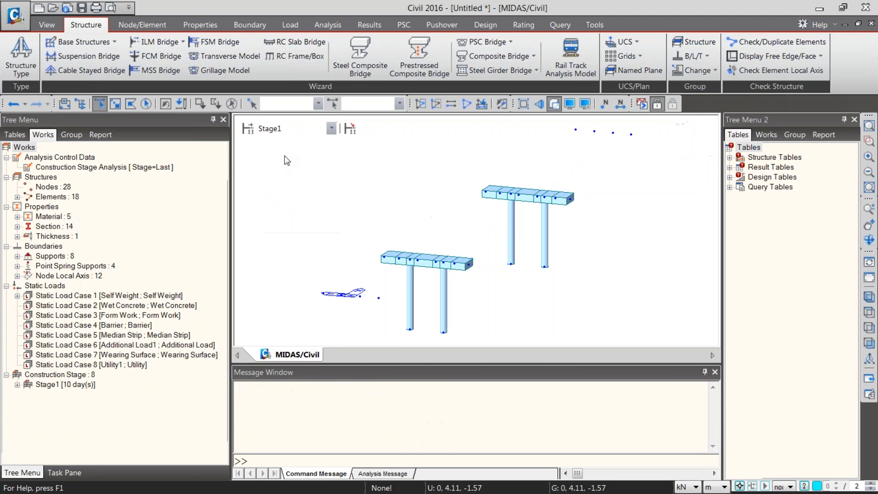
left_click(283, 128)
left_click(274, 163)
left_click(291, 128)
left_click(293, 164)
left_click(292, 129)
left_click(288, 173)
left_click(283, 128)
left_click(282, 152)
left_click(248, 129)
key("Escape")
left_click(293, 128)
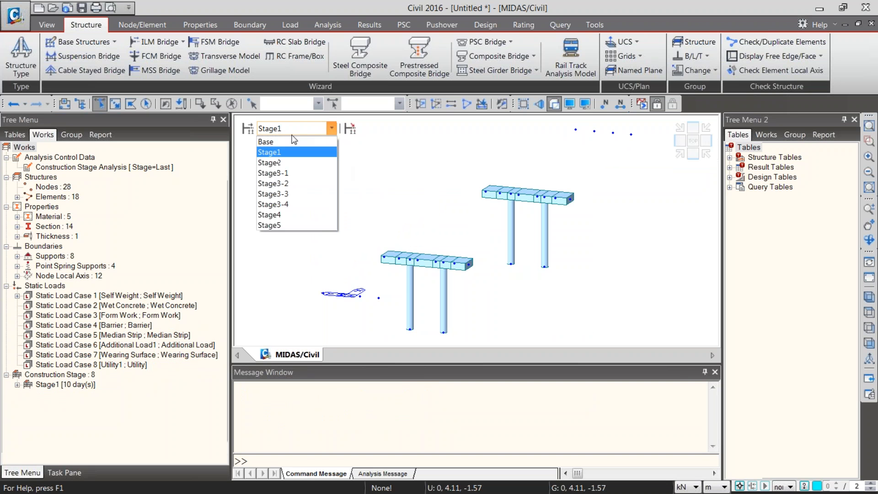
left_click(286, 142)
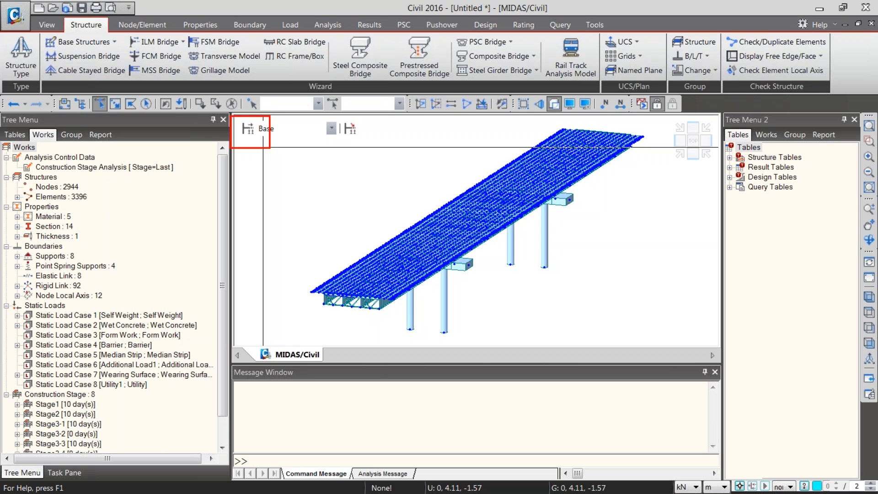
Step: Set the duration of construction stage Stage2 to 15 days
left_click(248, 129)
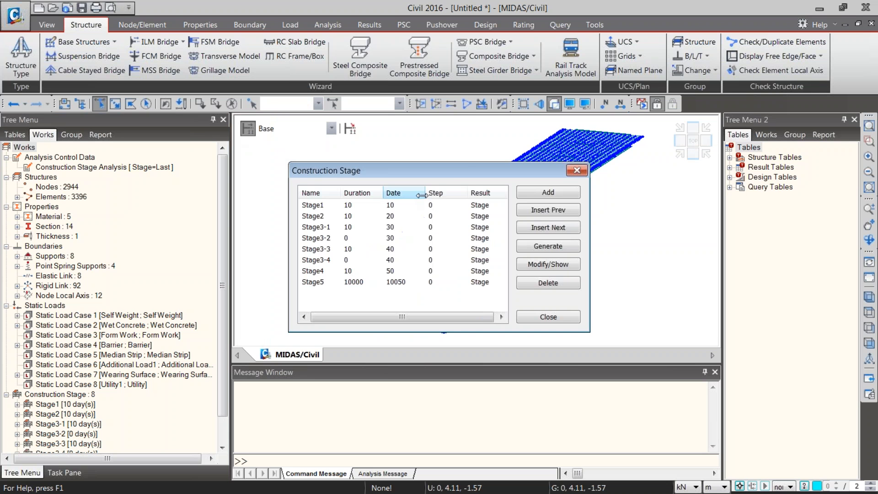
left_click_drag(404, 171, 338, 72)
left_click(251, 118)
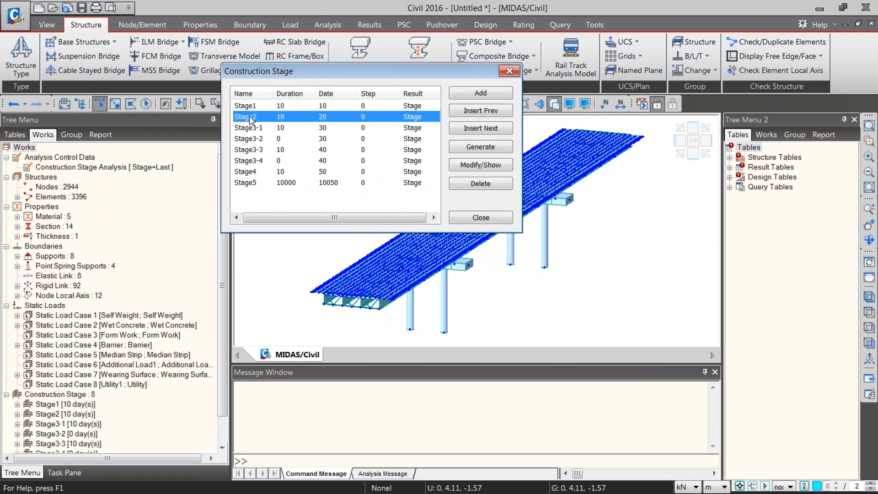
double_click(251, 118)
double_click(195, 70)
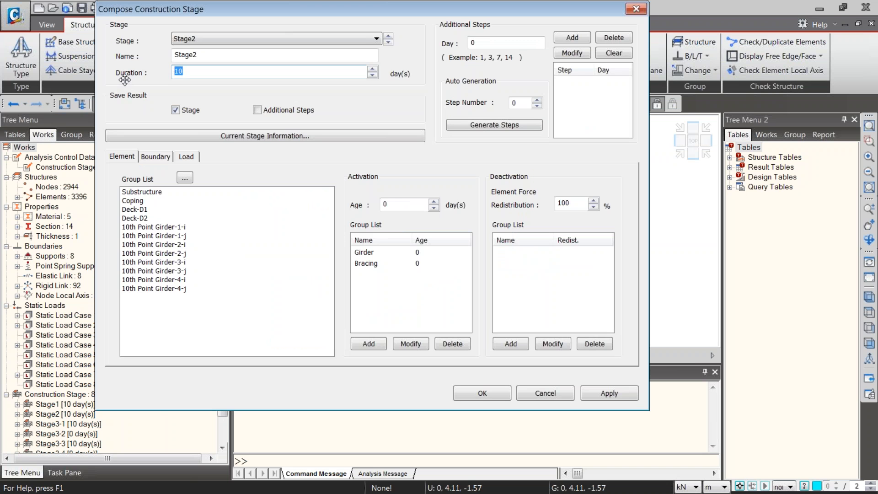
type("1")
left_click(505, 394)
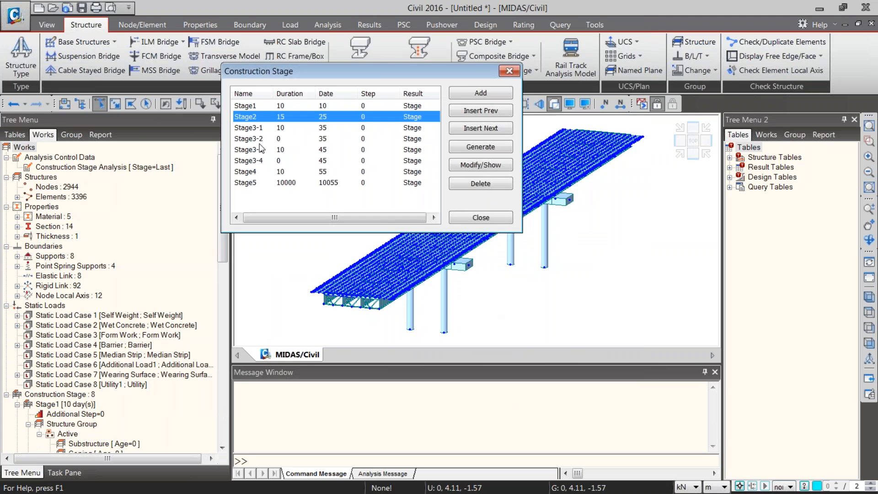
Step: Change the inactive day of load group DC1-2 in Stage3-2 to Last and close the construction stage definitions
left_click(272, 138)
double_click(280, 143)
left_click(196, 156)
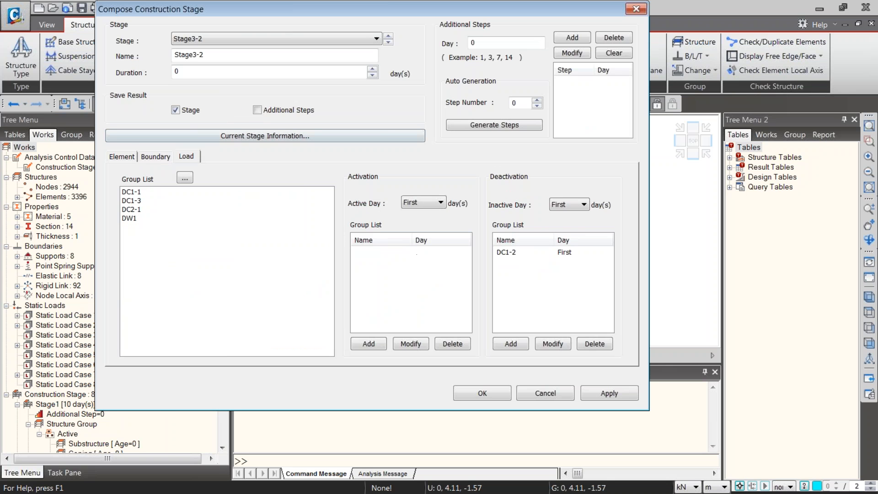
left_click(534, 249)
left_click(569, 205)
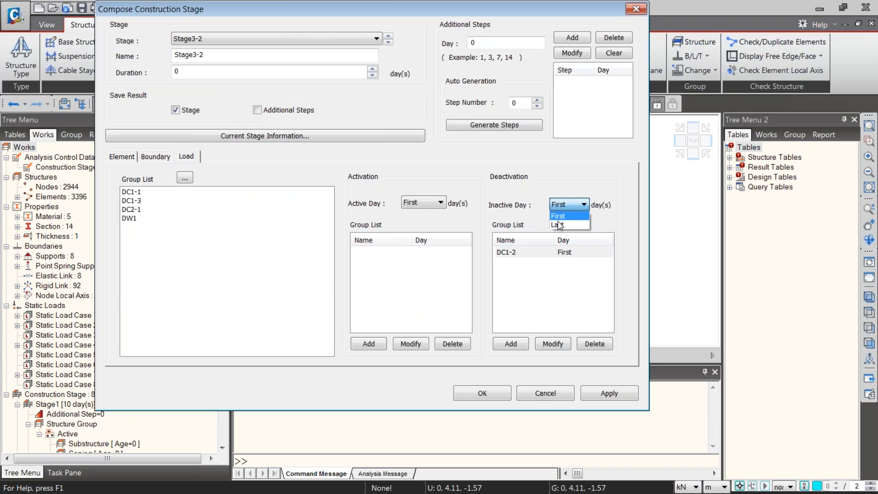
left_click(567, 204)
left_click(548, 251)
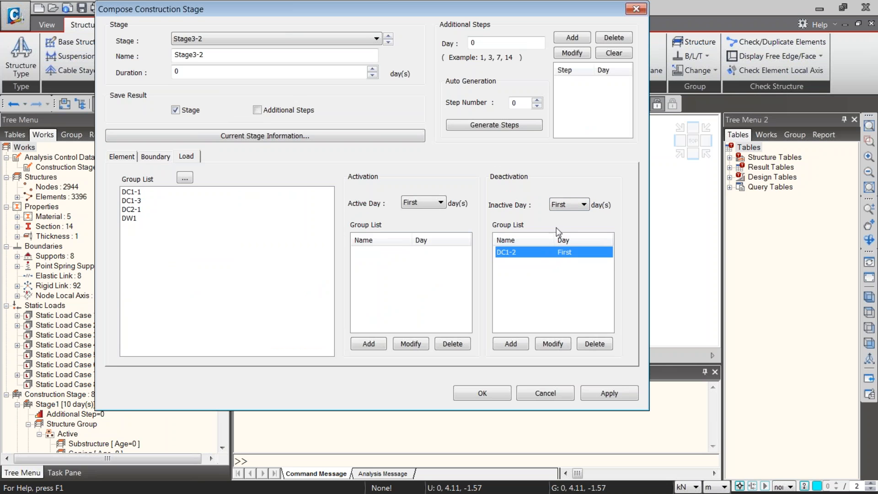
left_click(558, 206)
left_click(556, 222)
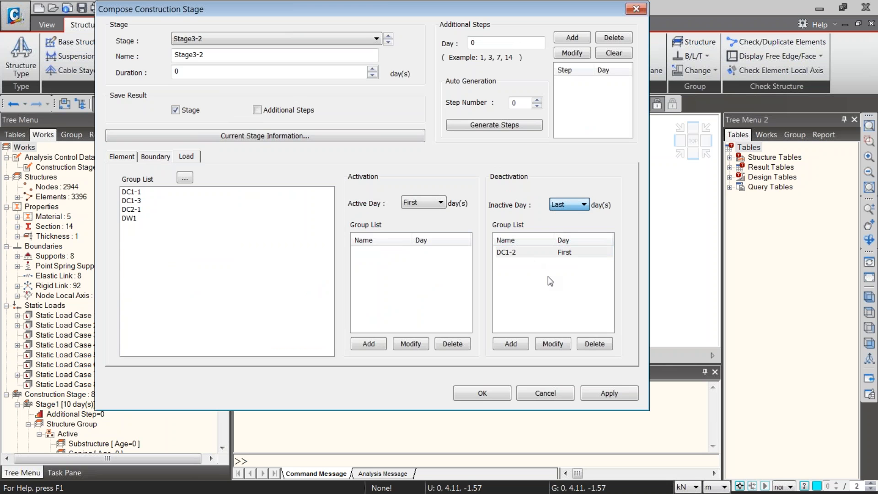
left_click(552, 343)
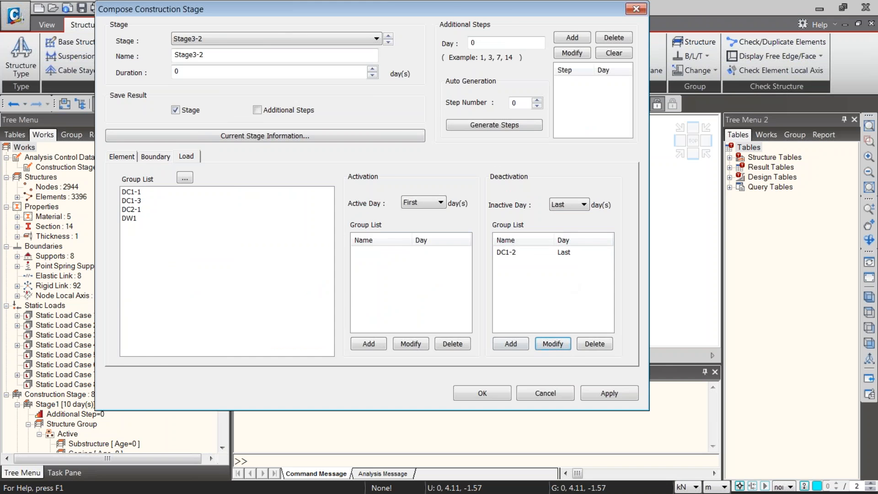
left_click(483, 393)
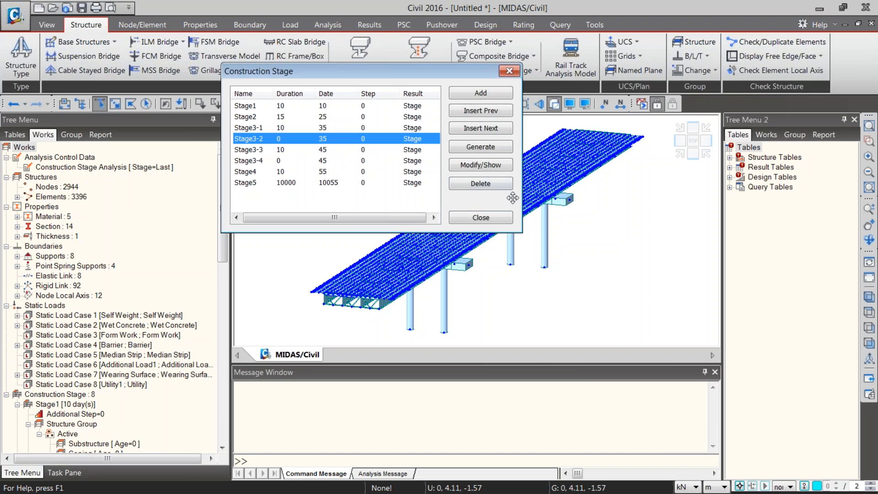
left_click(477, 217)
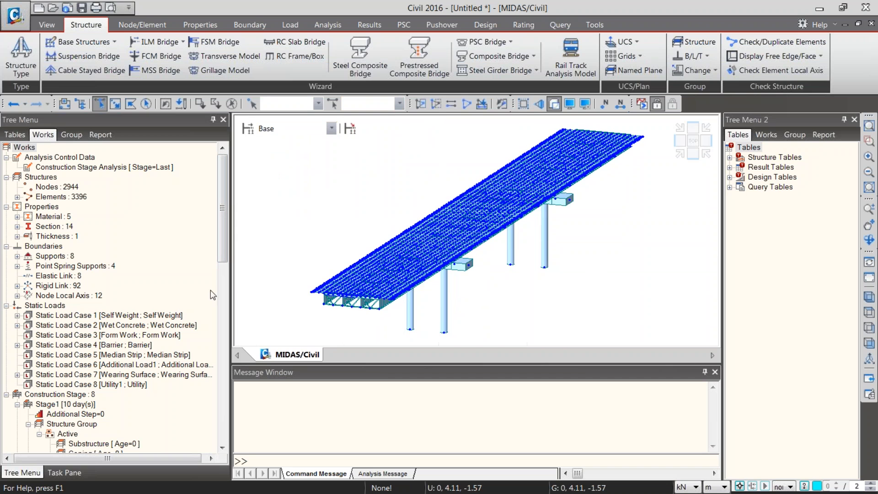
Step: Export the bridge model as a MIDAS/Civil MCT file named "text file"
scroll(498, 244, "down", 3)
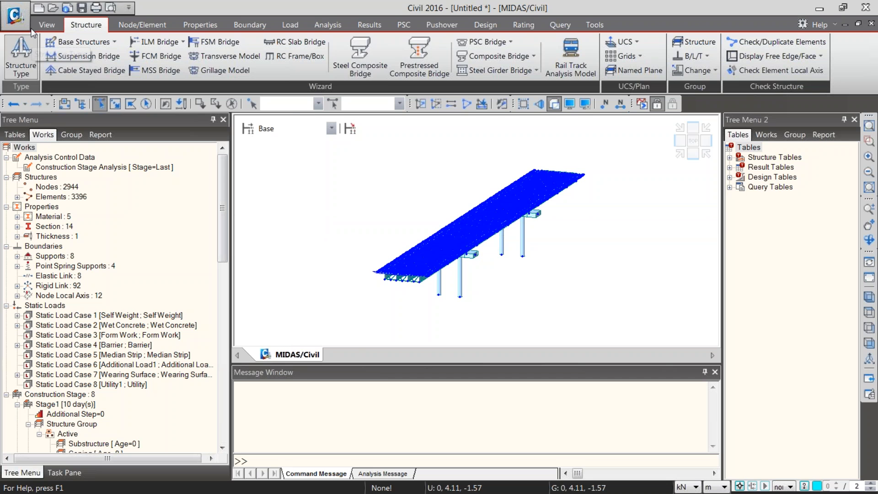
left_click(15, 25)
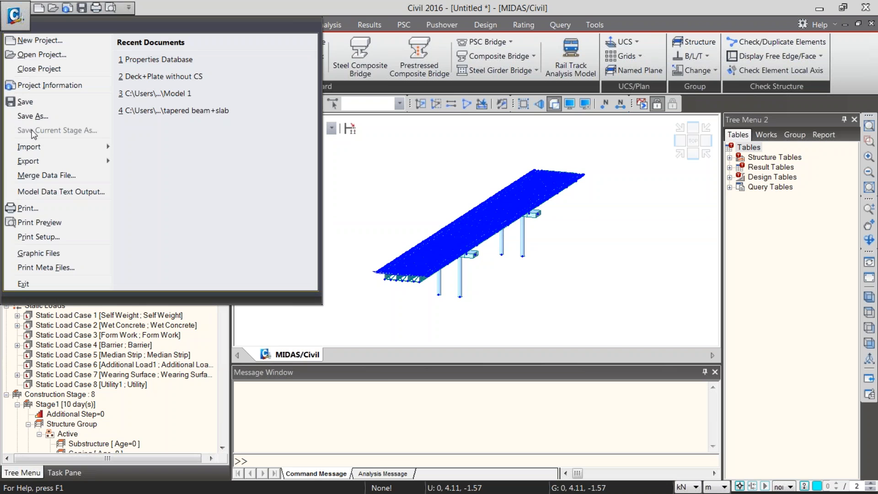
mouse_move(40, 162)
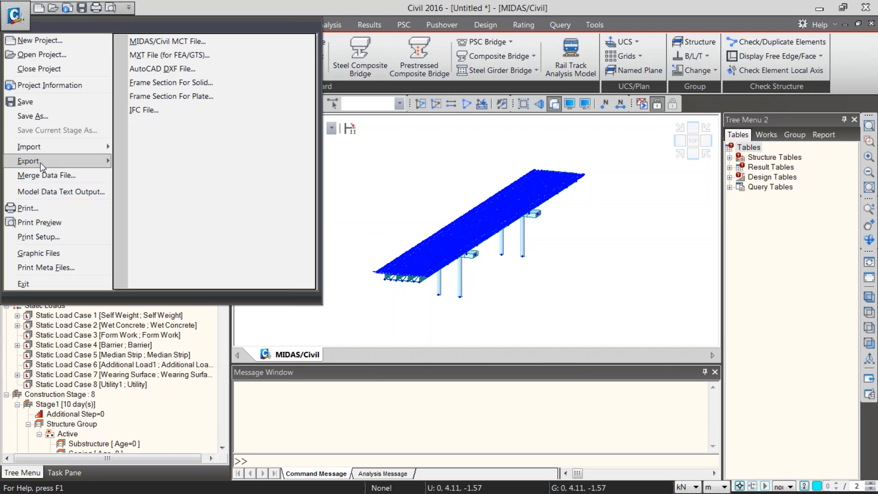
left_click(181, 44)
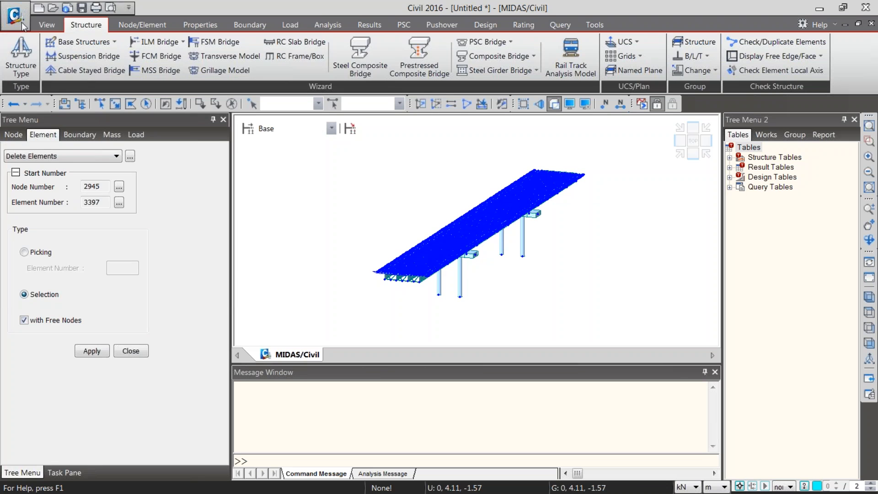
left_click(18, 19)
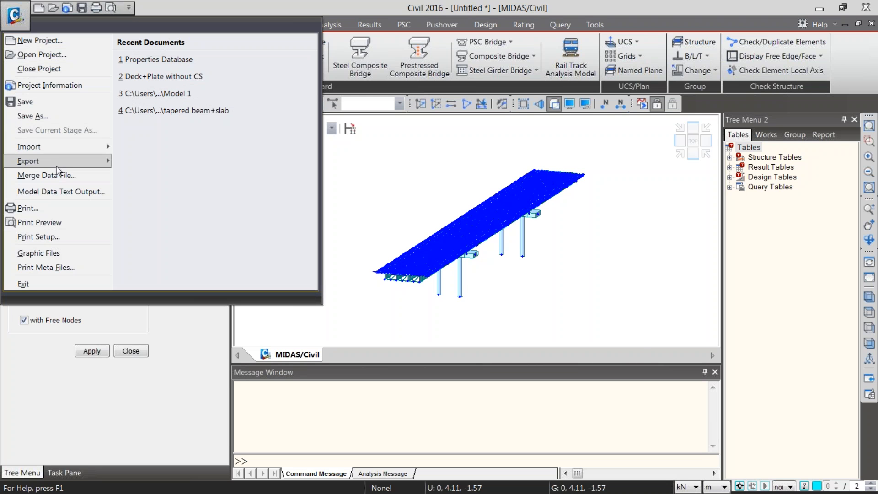
left_click(146, 36)
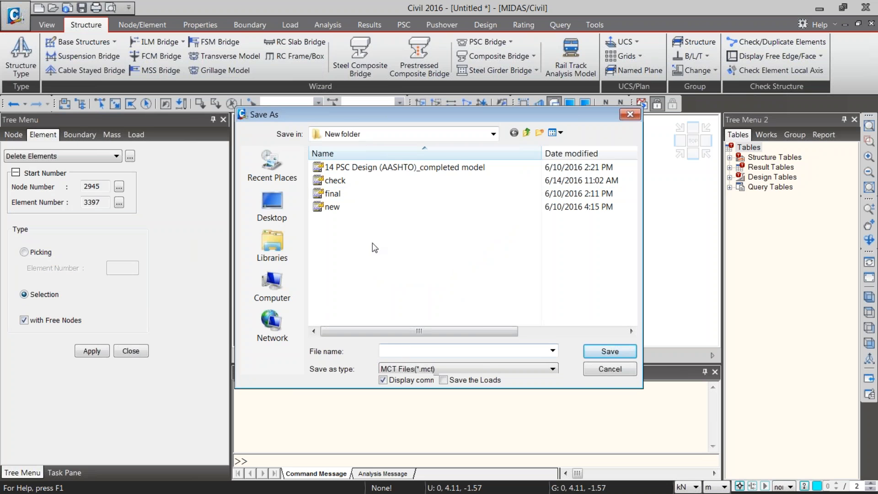
type("te")
type("c")
key("Return")
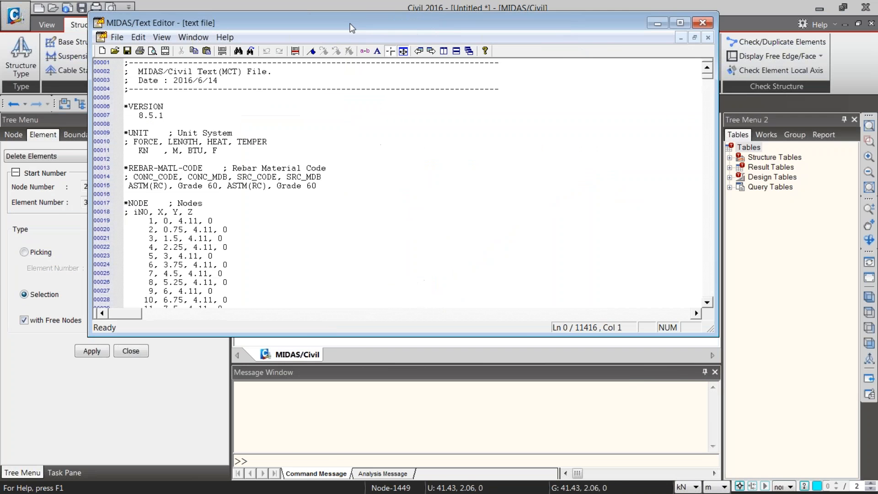
Step: Examine the exported MCT text in MIDAS/Text Editor, from the node coordinates to the construction stage definitions
scroll(285, 161, "down", 15)
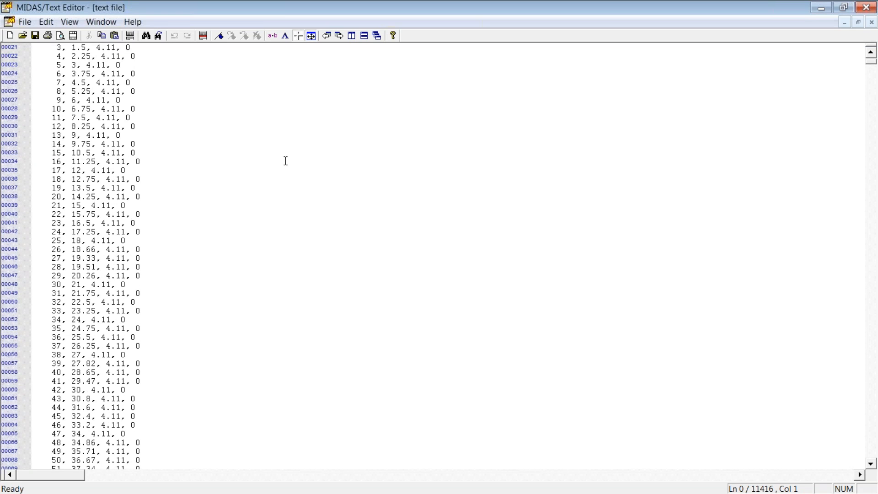
scroll(281, 152, "down", 9)
left_click(870, 61)
left_click_drag(868, 65, 867, 57)
left_click_drag(38, 190, 101, 241)
left_click(75, 207)
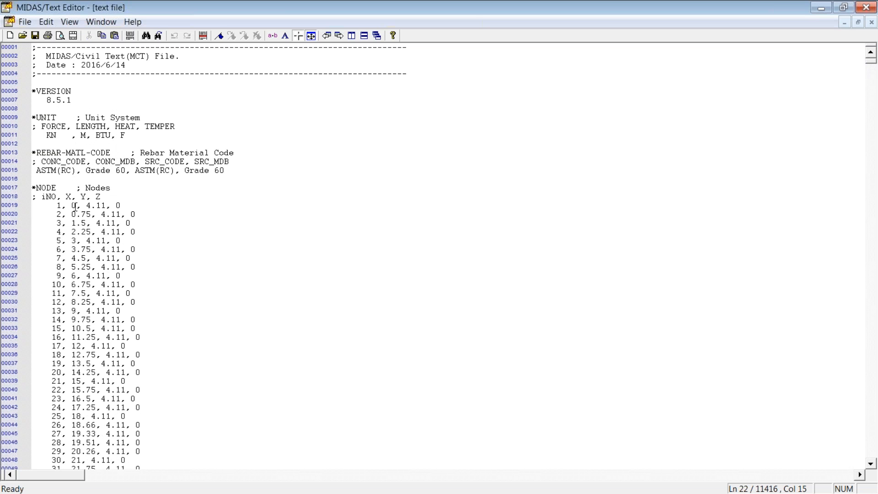
left_click_drag(75, 207, 132, 352)
scroll(172, 427, "down", 10)
left_click_drag(870, 65, 859, 471)
scroll(795, 409, "up", 13)
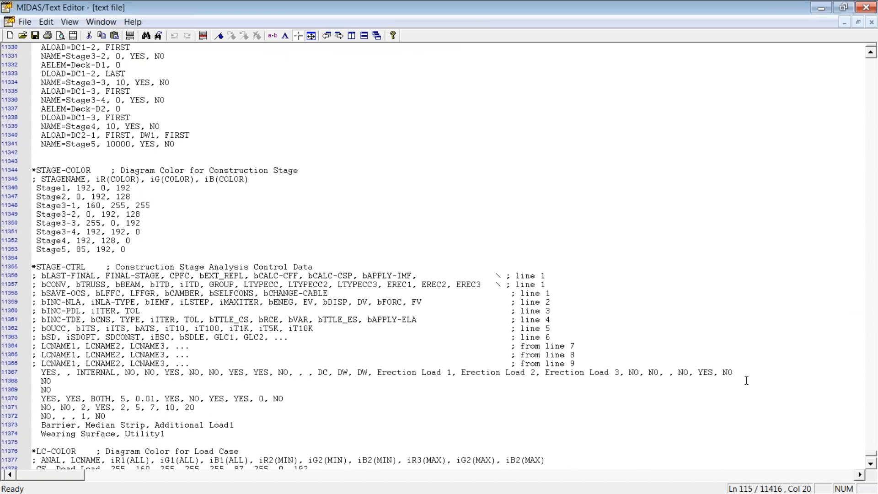
scroll(310, 388, "up", 9)
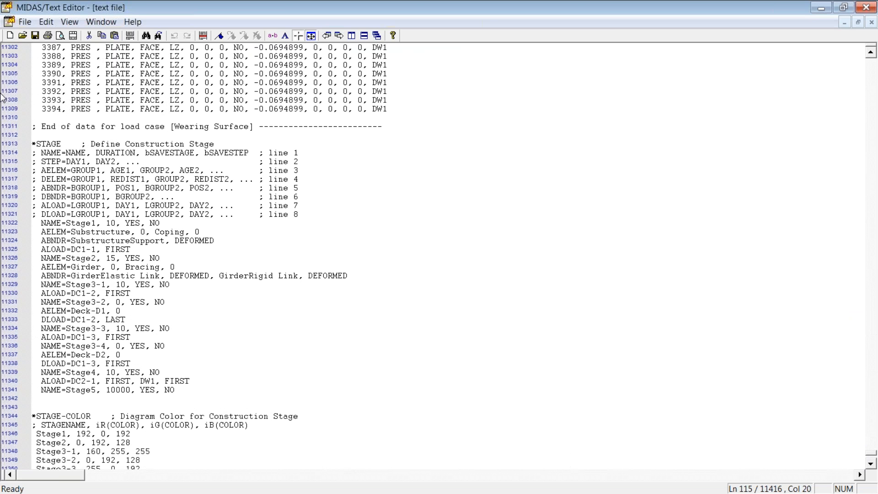
Step: Highlight the *STAGE construction stage block from its header through the Stage5 line, and view the data below it
left_click_drag(203, 405, 6, 145)
scroll(218, 207, "up", 5)
scroll(217, 206, "down", 5)
left_click(198, 398)
left_click_drag(176, 390, 5, 143)
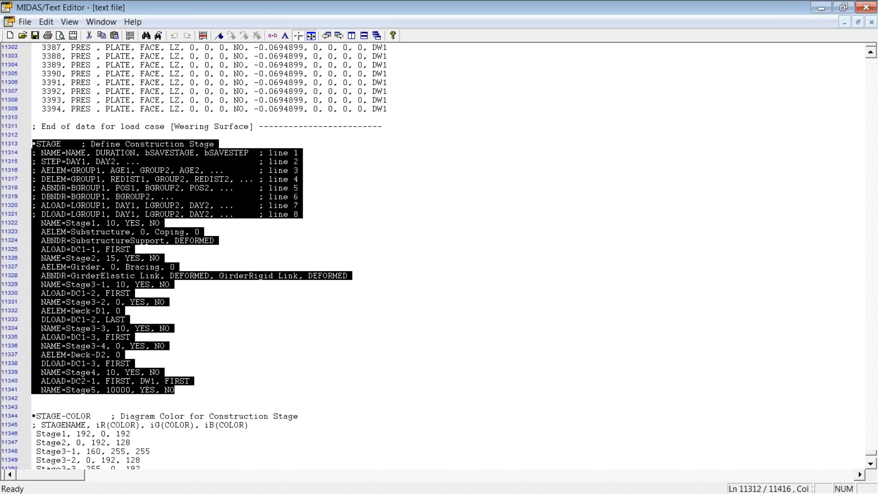
left_click(35, 145)
left_click_drag(33, 143, 266, 389)
scroll(267, 392, "down", 15)
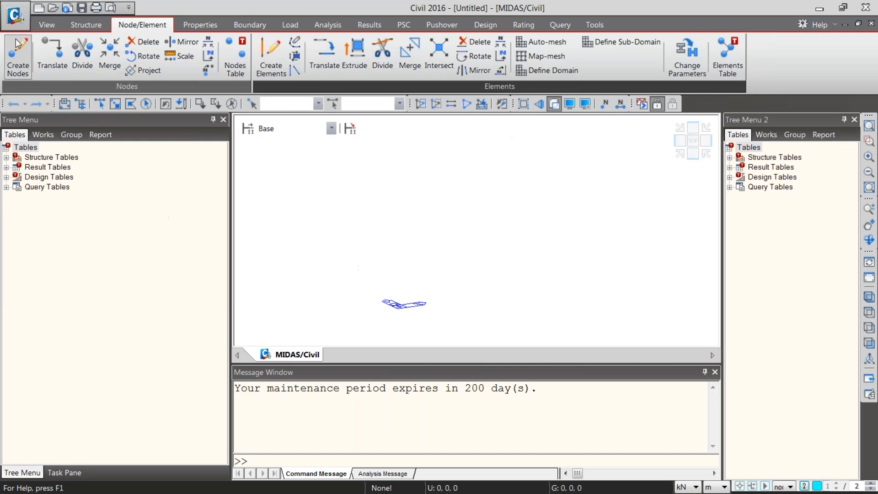
Step: Switch to MIDAS/Civil with the untitled project and open the project "Deck+Plate without CS", dismissing the session error
left_click(14, 15)
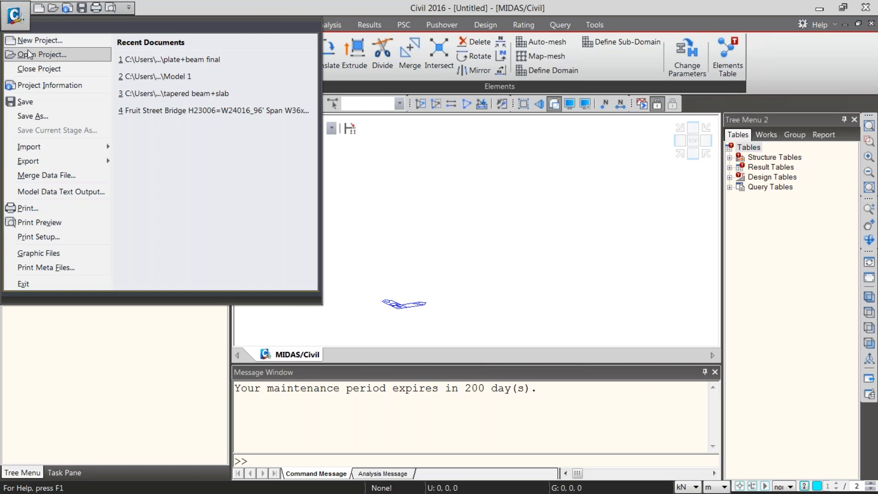
left_click(29, 56)
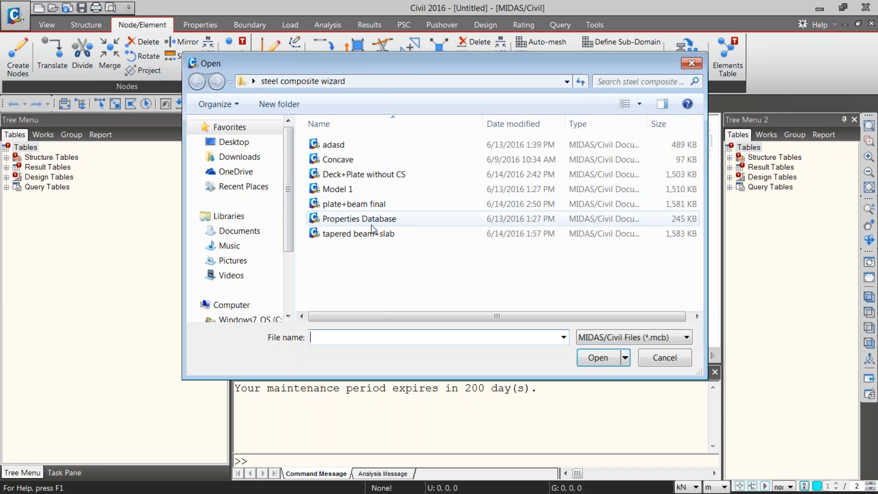
double_click(350, 174)
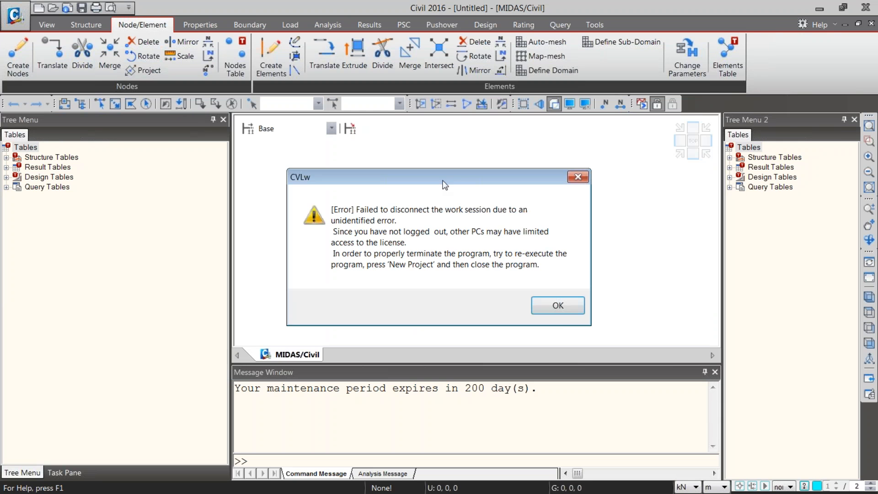
left_click(553, 310)
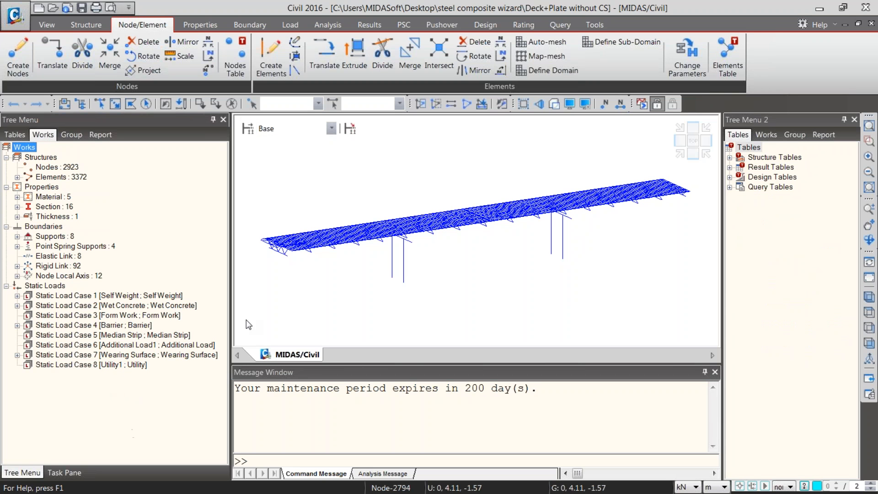
Step: Open the MCT Command Shell and insert the *NODE command
left_click(594, 25)
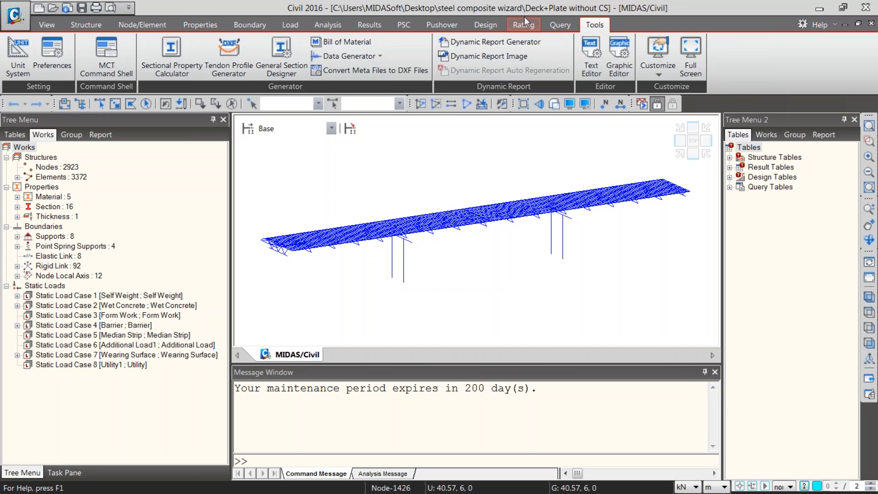
left_click(108, 56)
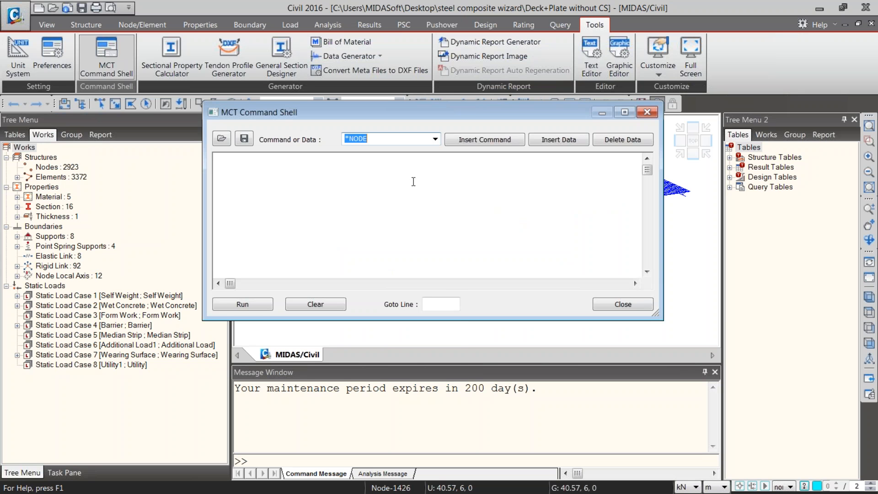
left_click(432, 144)
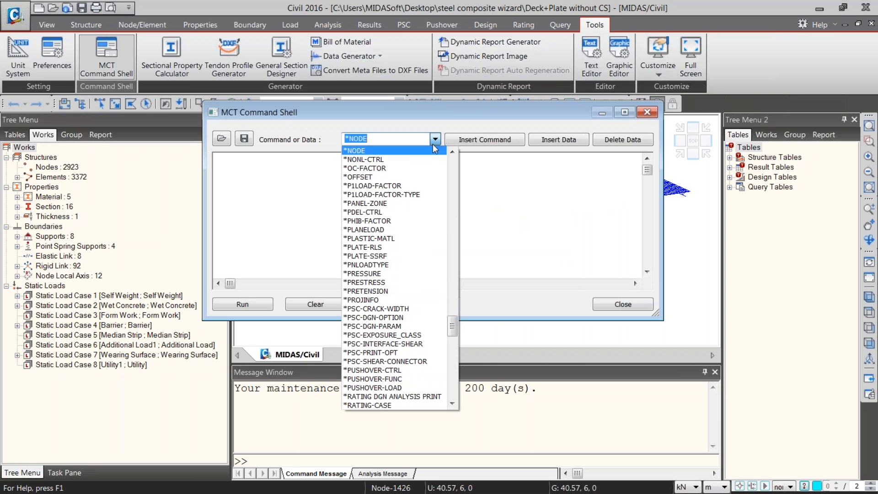
left_click(417, 152)
left_click(485, 139)
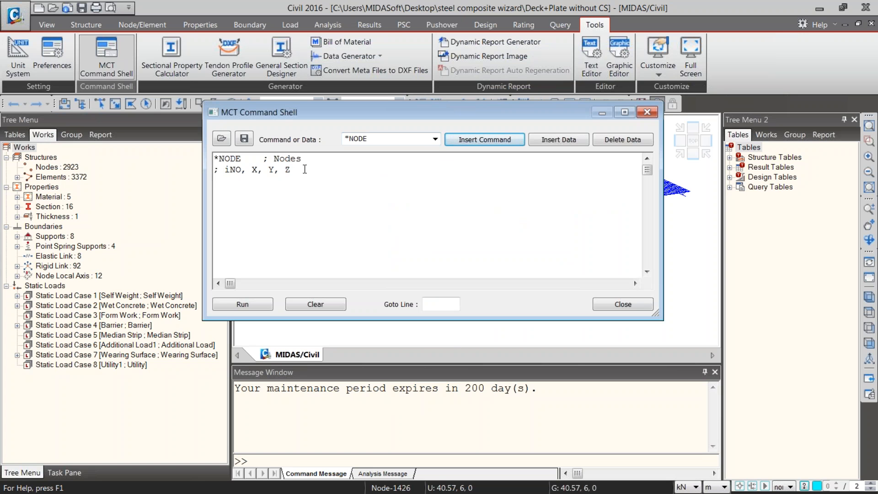
Step: Add the node data line 1,0,5,0 below the *NODE header in the command shell
triple_click(232, 173)
left_click(230, 173)
left_click(225, 184)
left_click_drag(230, 170, 235, 169)
left_click(228, 190)
type("1,0,5,0")
mouse_move(214, 171)
left_mouse_down()
mouse_move(297, 169)
mouse_move(208, 180)
left_mouse_up()
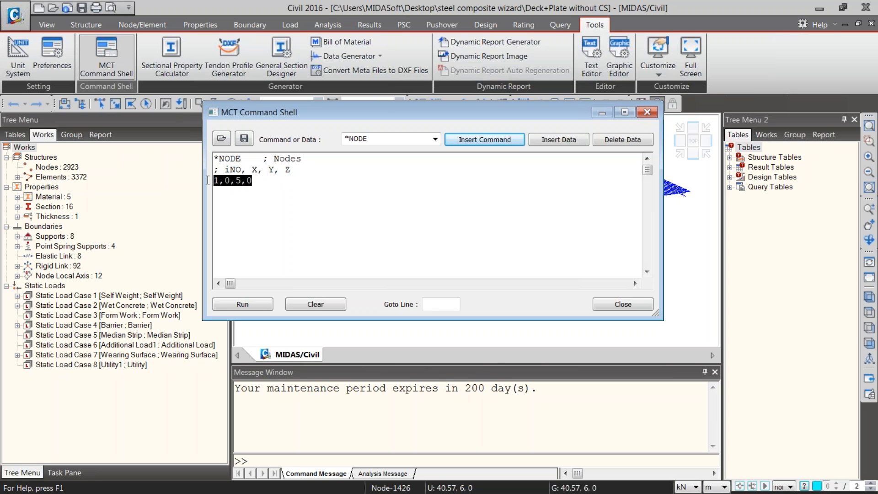
left_click(296, 187)
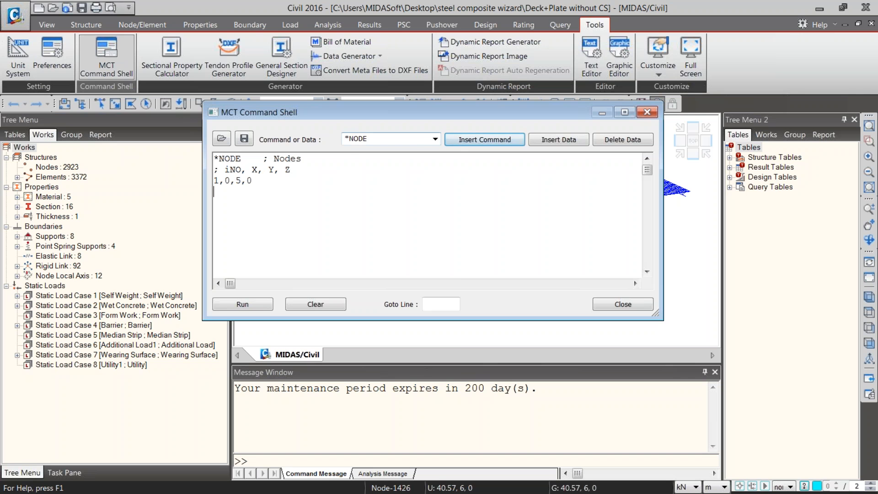
Step: Insert the *SECTION command below the node data in the command shell
left_click(435, 139)
scroll(383, 365, "up", 17)
mouse_move(454, 294)
left_mouse_down()
mouse_move(455, 403)
mouse_move(454, 251)
mouse_move(454, 289)
left_mouse_up()
scroll(393, 398, "down", 20)
left_click(366, 300)
left_click(484, 140)
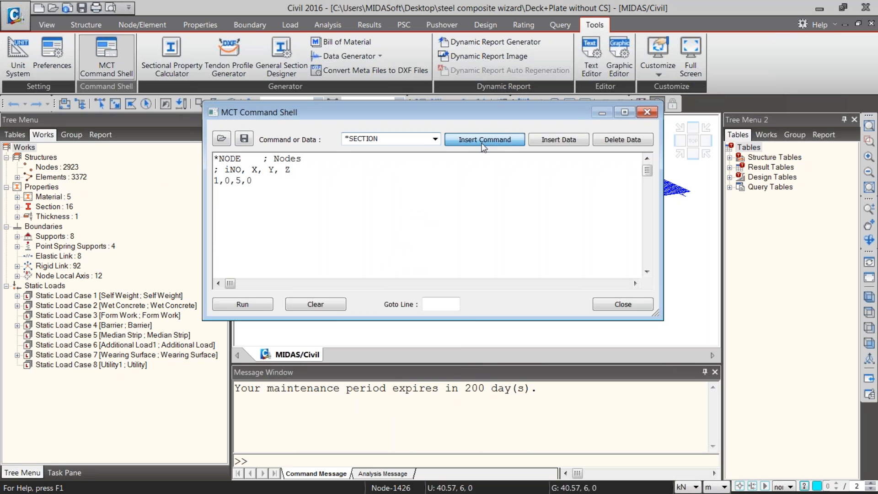
Step: Review the *SECTION data format and delete all text from the command shell
scroll(283, 217, "down", 3)
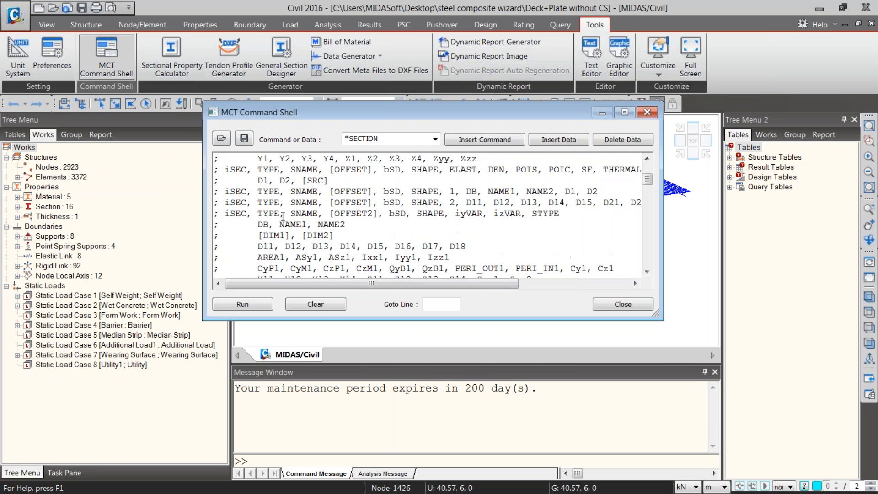
scroll(282, 217, "up", 3)
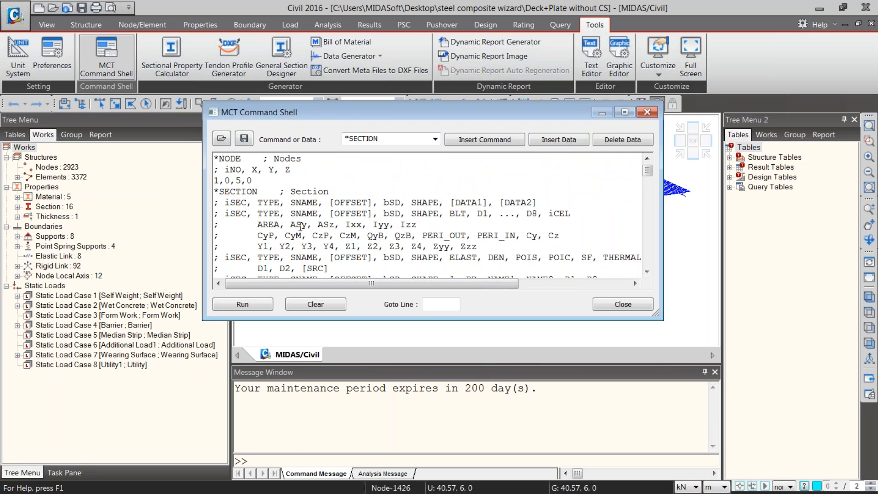
scroll(340, 242, "down", 6)
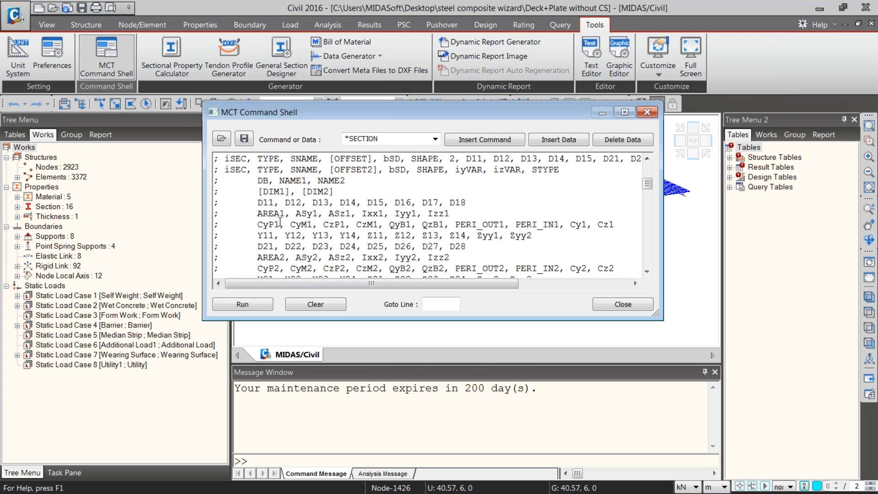
scroll(325, 244, "down", 3)
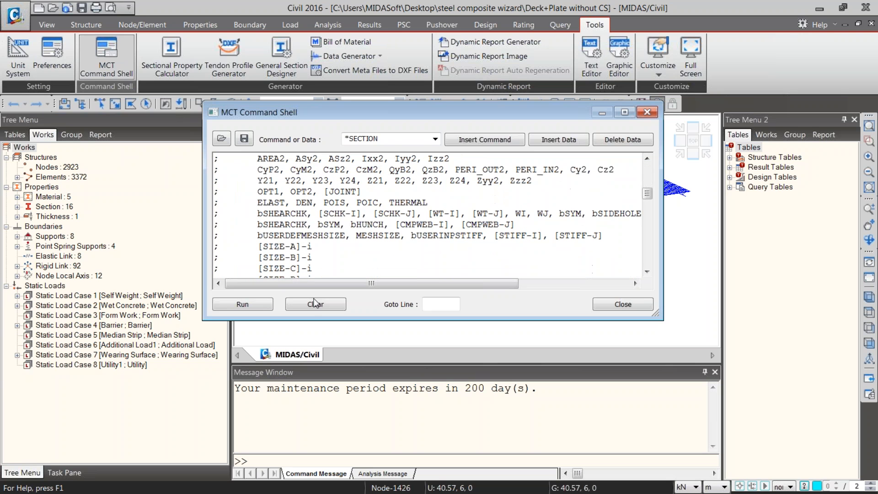
scroll(315, 262, "down", 6)
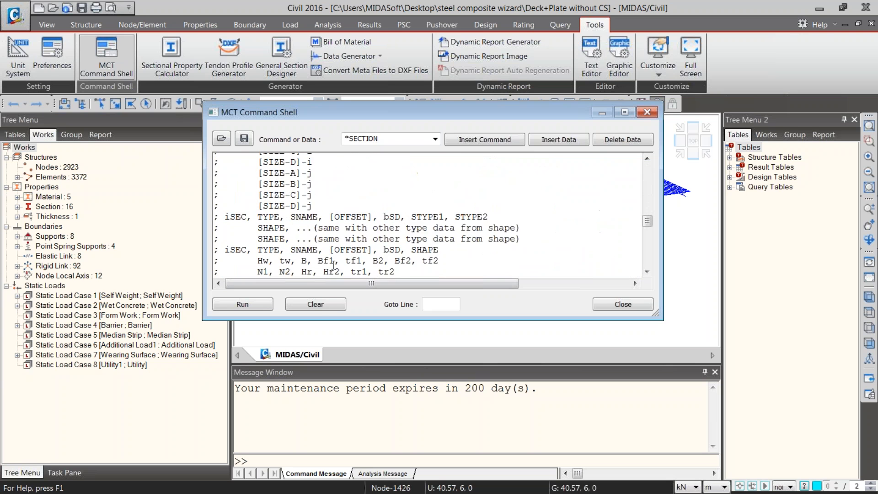
left_click_drag(370, 261, 203, 161)
key("Delete")
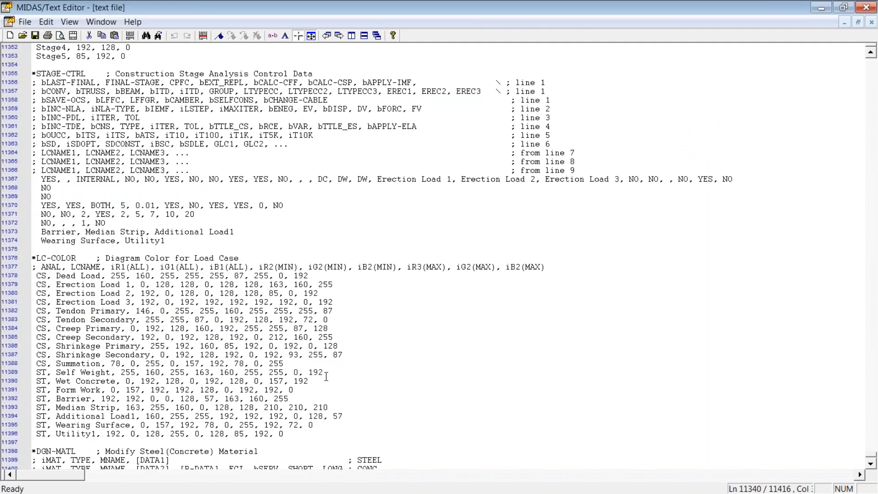
Step: Switch to the exported text file and copy the *STAGE block from its header through the Stage5 line
scroll(119, 247, "up", 1)
left_click_drag(271, 281, 80, 224)
scroll(78, 225, "up", 16)
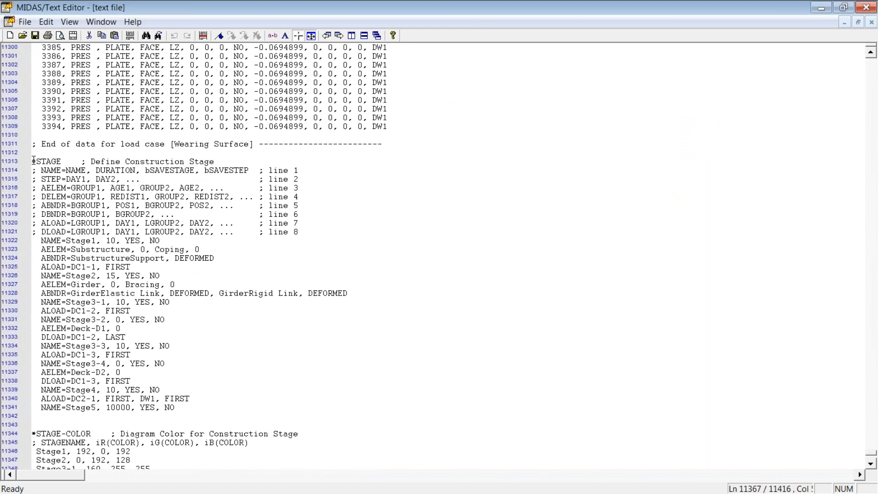
left_click_drag(33, 162, 260, 409)
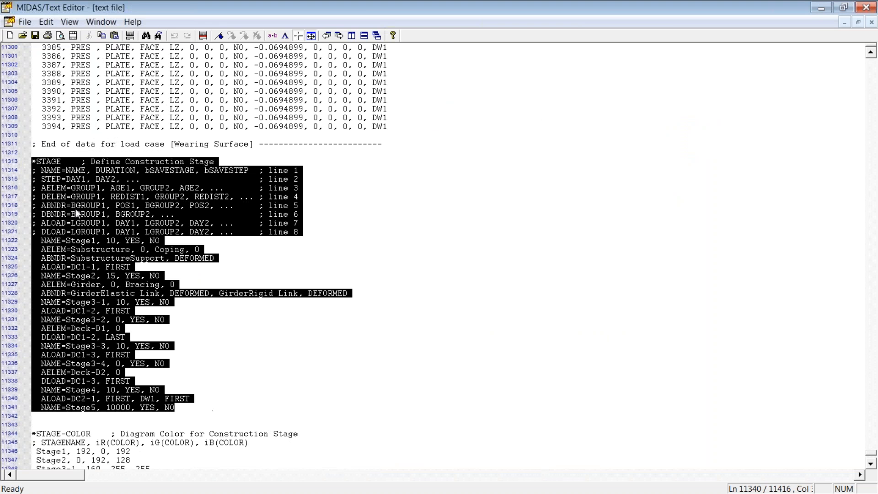
Step: Paste the *STAGE block into the MCT Command Shell of the "Deck+Plate without CS" project and run it
left_click(822, 8)
key("ctrl+v")
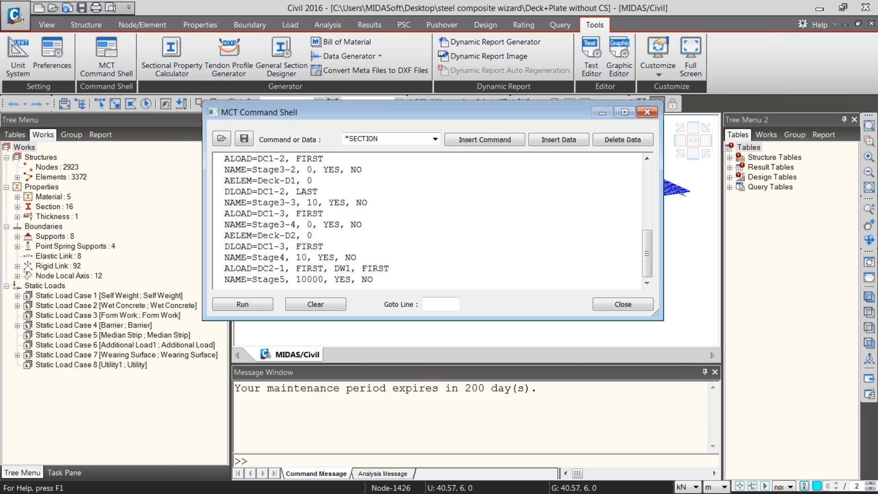
scroll(239, 262, "up", 15)
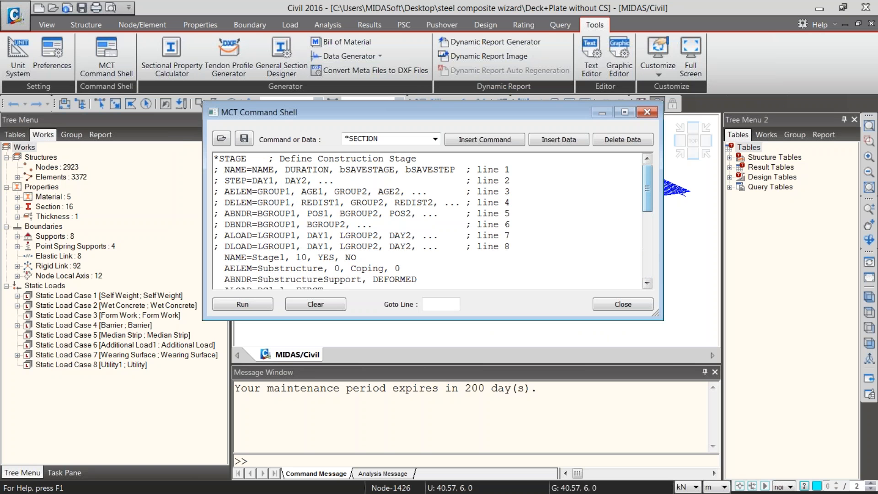
left_click(238, 305)
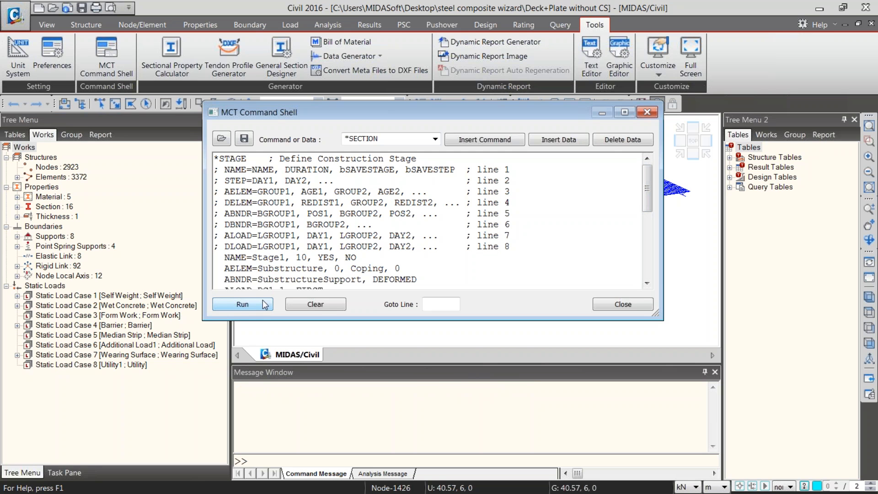
Step: Try to run the *STAGE block again with a blank line added after the Stage5 line, and review the block in the command shell
left_click(250, 309)
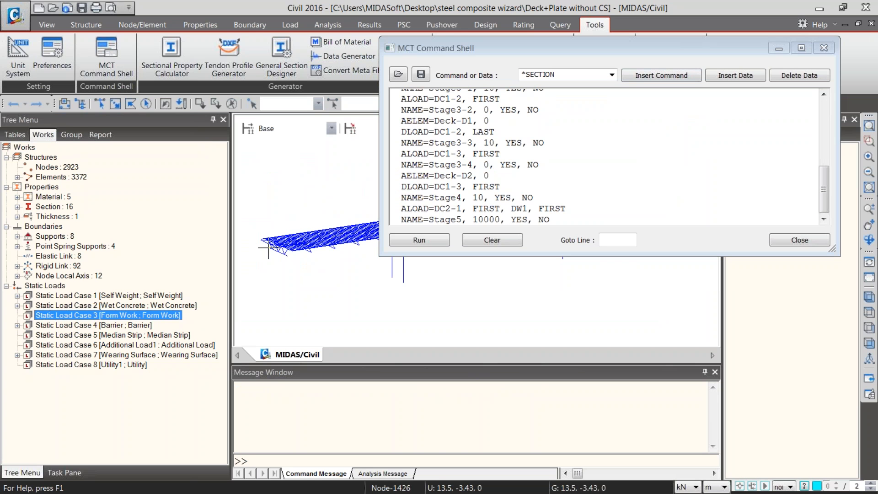
left_click(473, 217)
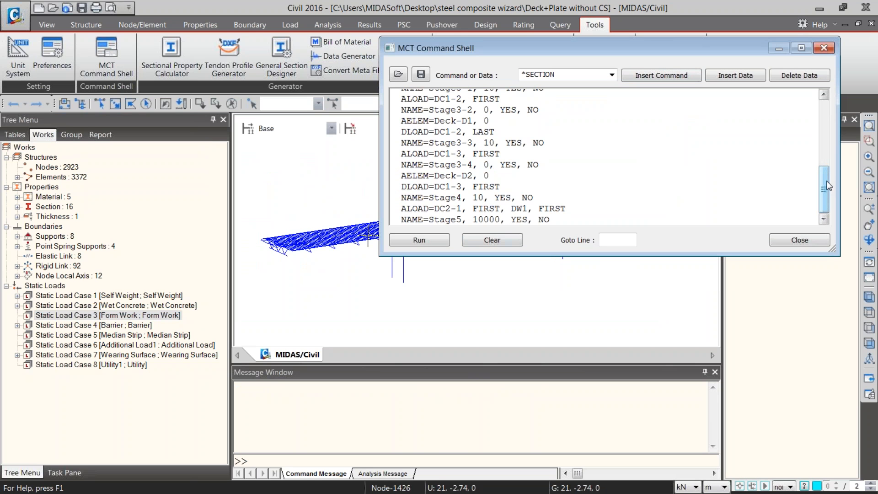
left_click(578, 225)
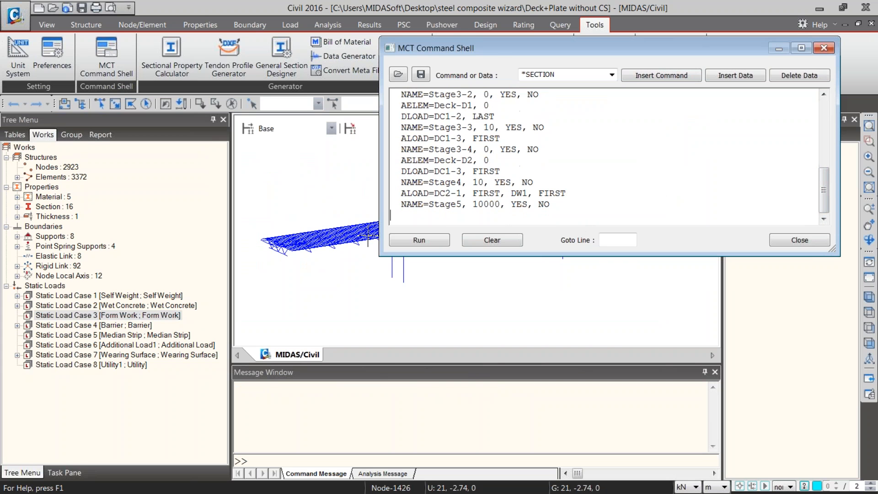
key("Return")
left_click(403, 236)
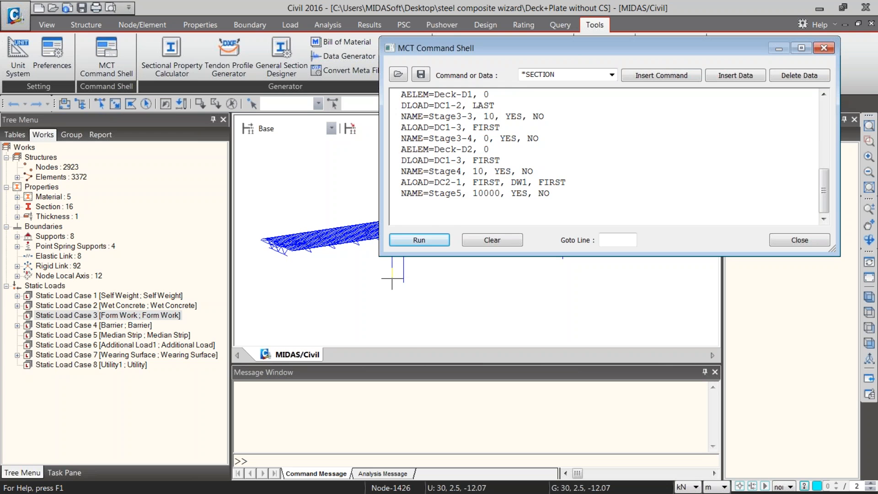
left_click(469, 211)
scroll(469, 211, "up", 10)
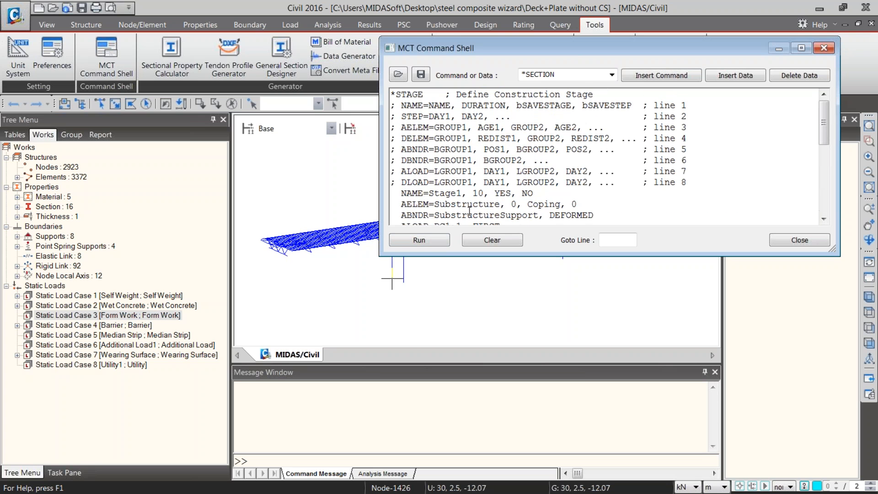
scroll(466, 210, "down", 10)
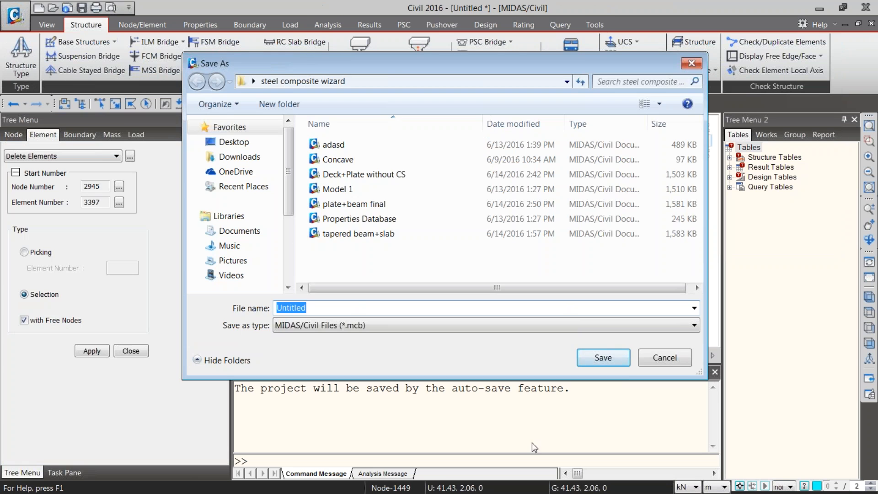
Step: Cancel saving the untitled model and close its Delete Elements settings
left_click(654, 354)
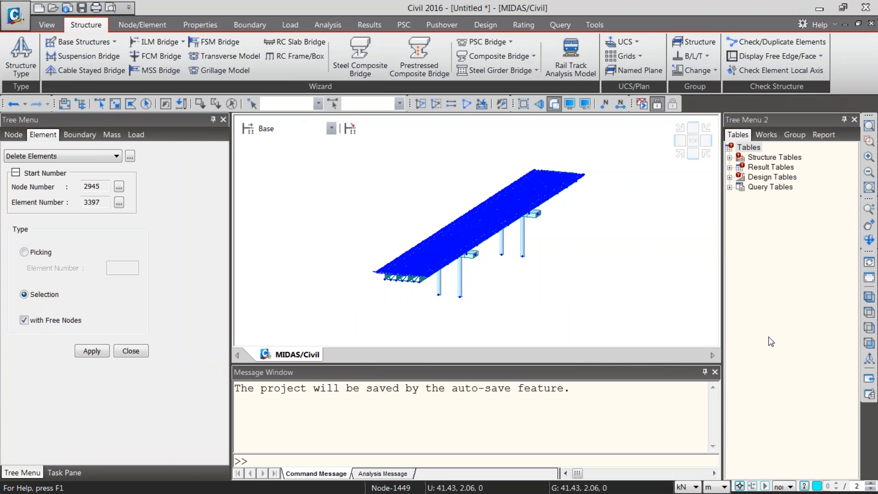
left_click(131, 351)
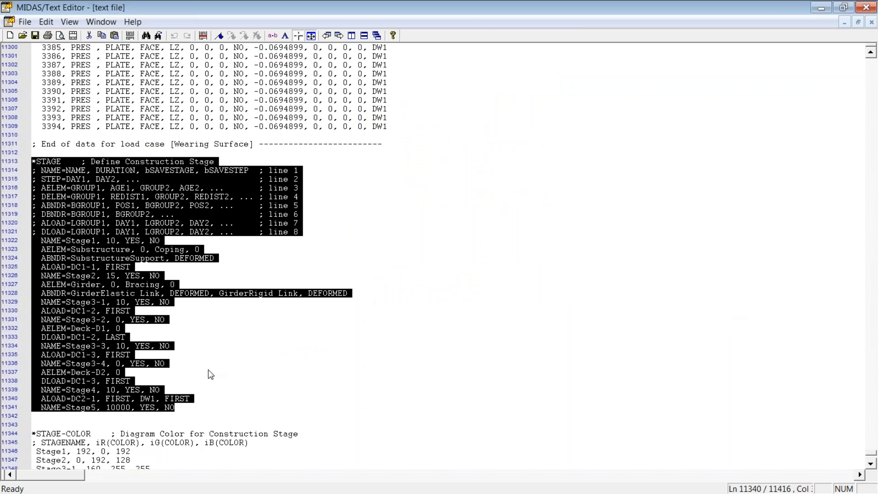
Step: Try to run the *STAGE, *STAGE-COLOR and *STAGE-CTRL blocks from the text file in the cleared command shell of "Deck+Plate without CS"
left_click(209, 371)
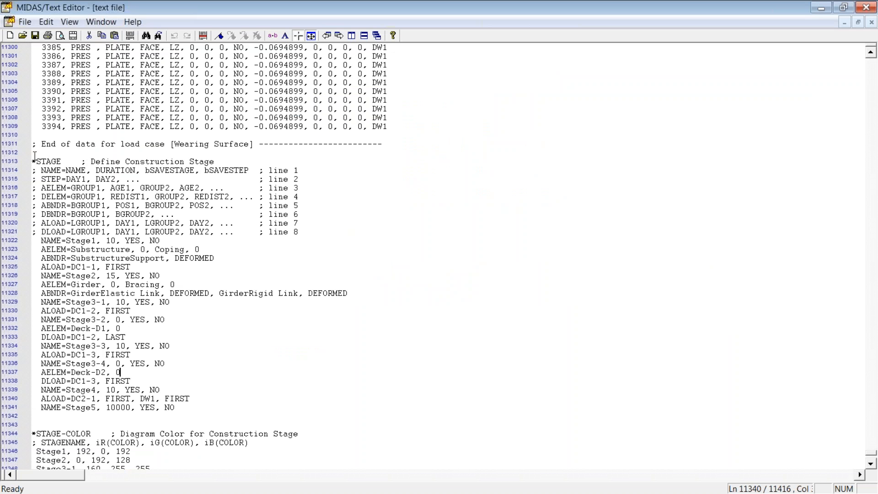
left_click_drag(31, 161, 249, 394)
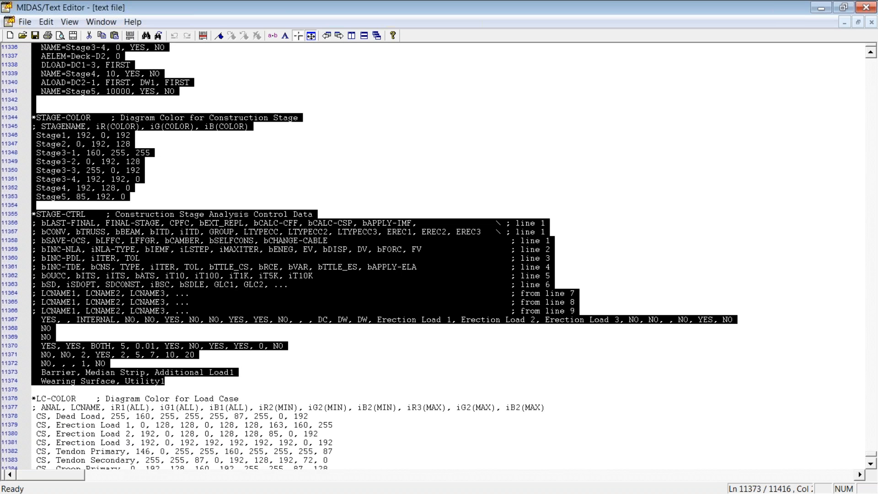
key("alt+Tab")
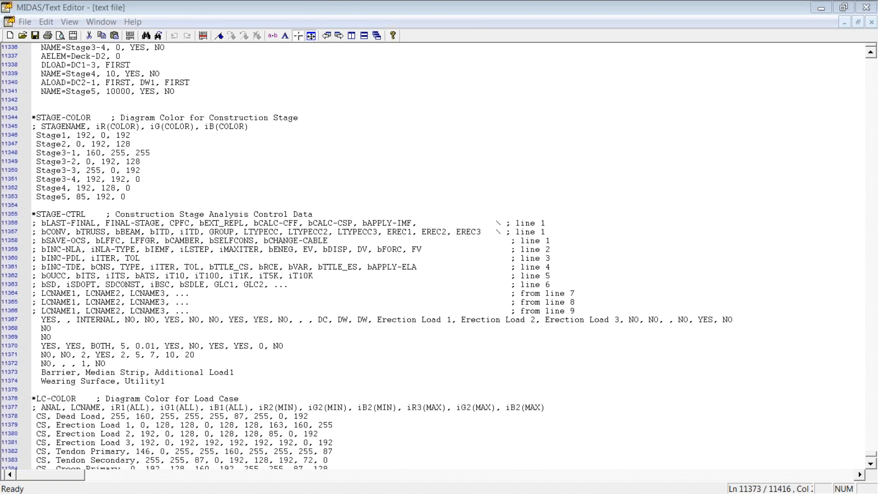
key("alt+Tab")
left_click(492, 240)
key("ctrl+v")
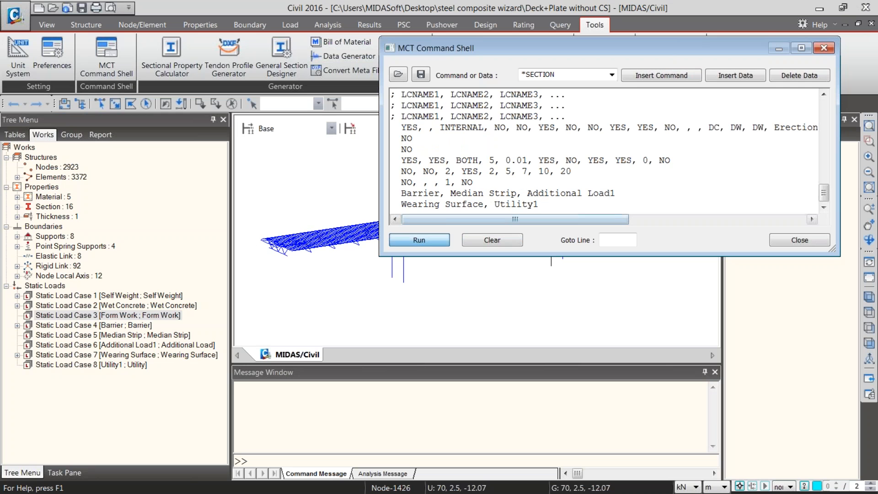
left_click(431, 240)
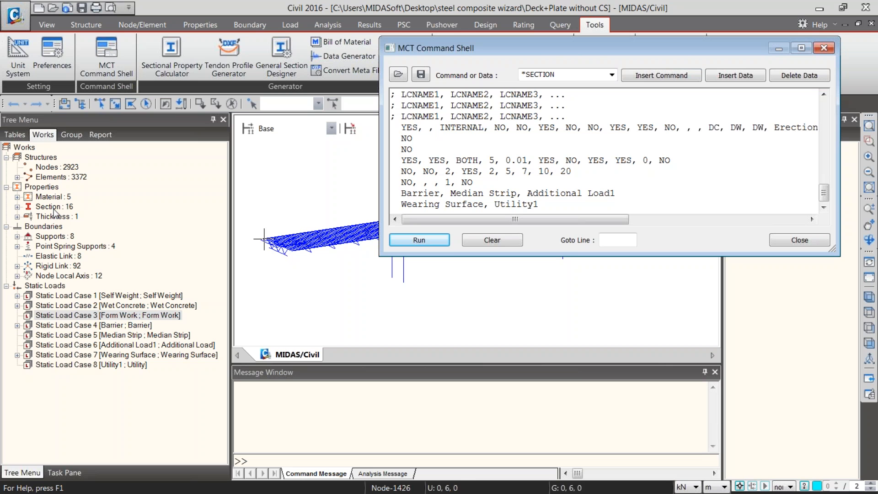
Step: Close the command shell and examine the Works tree for construction stages, expanding the Wearing Surface load case
left_click(780, 242)
left_click(85, 178)
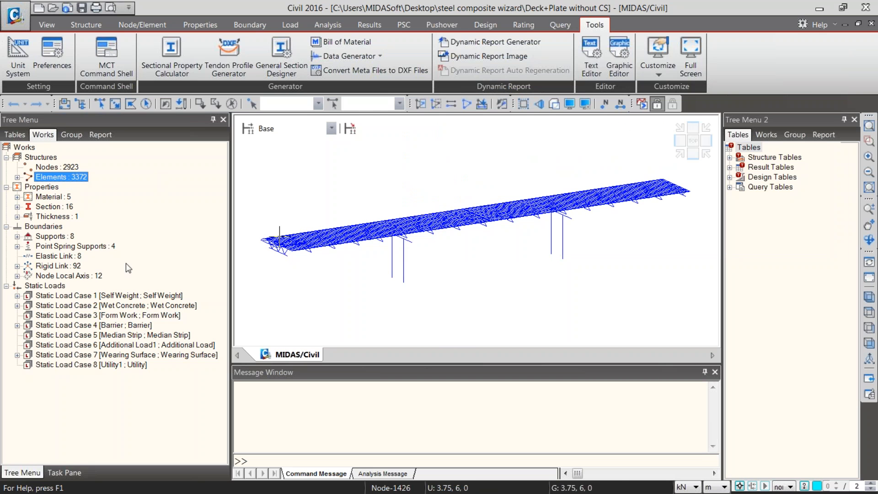
left_click(81, 276)
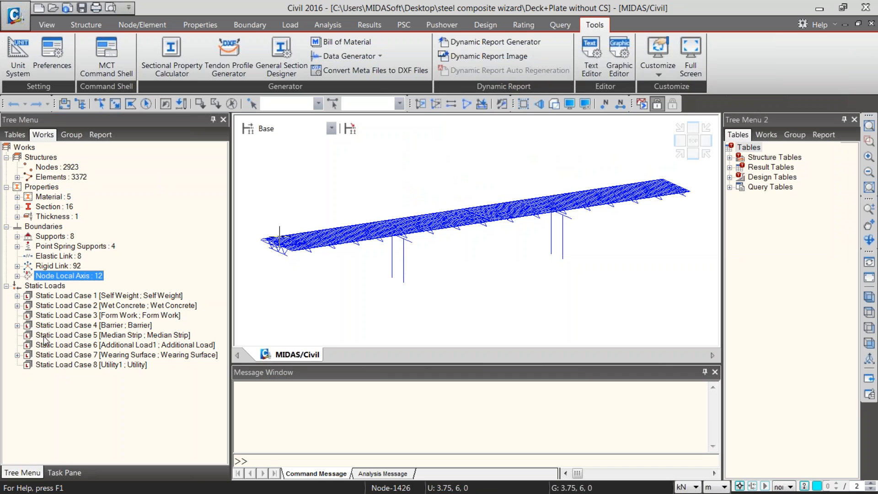
left_click(17, 356)
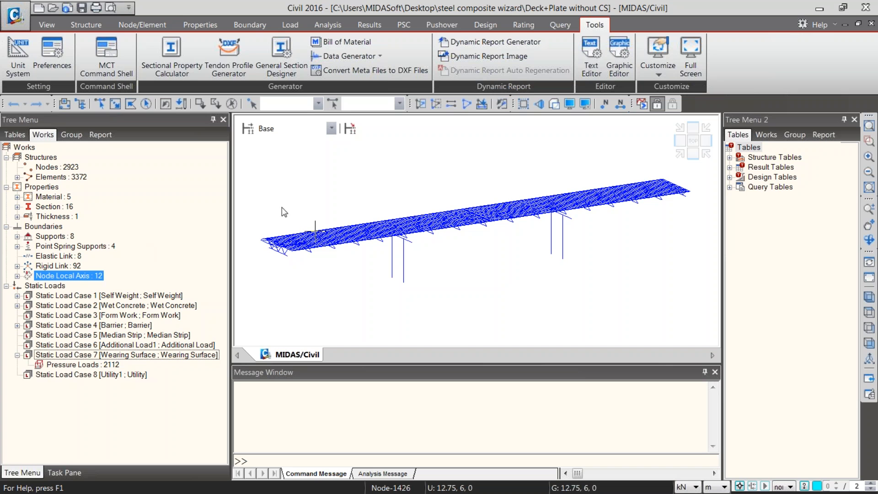
Step: Reopen the MCT Command Shell and copy only the *STAGE block, from its header through the Stage5 line, from the text file
left_click(106, 55)
left_click(205, 95)
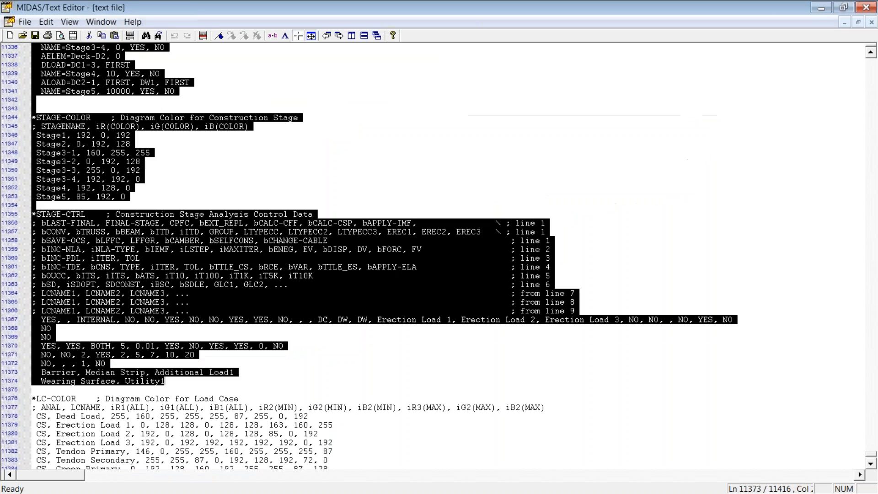
left_click(238, 267)
scroll(196, 297, "down", 2)
left_click_drag(175, 333, 7, 290)
scroll(60, 297, "down", 6)
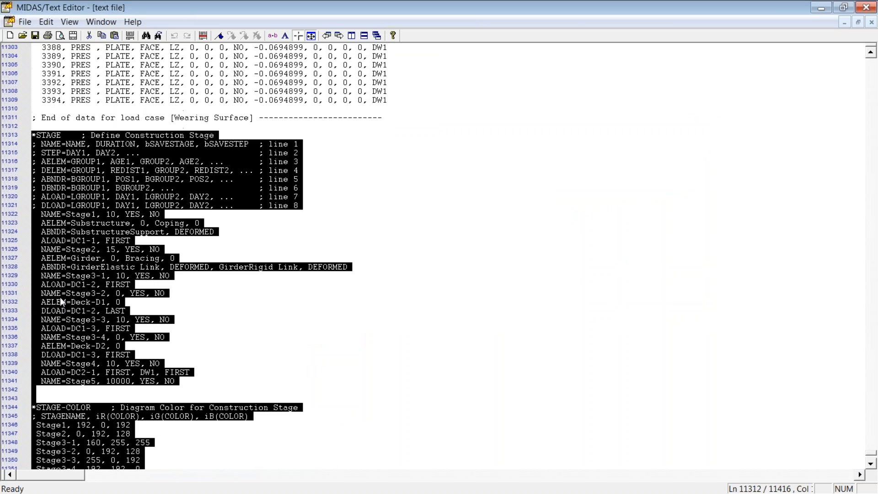
left_click(60, 297)
left_click_drag(18, 380, 9, 136)
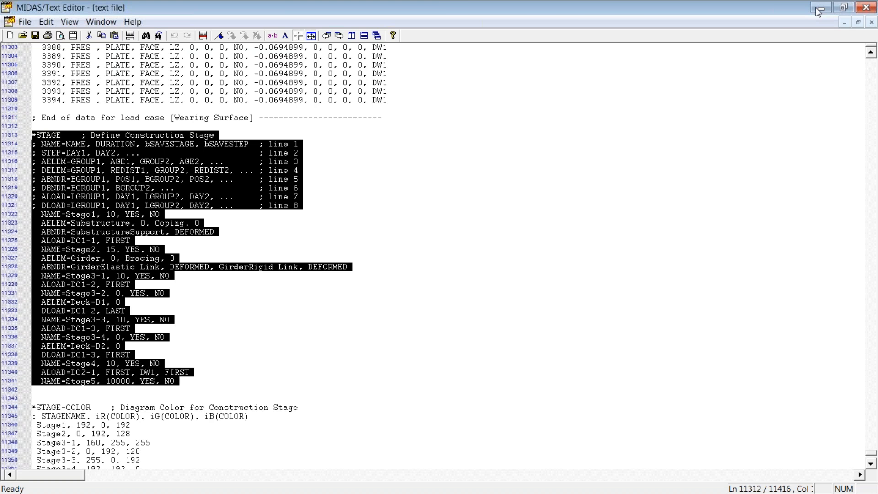
Step: Paste the *STAGE block into the empty command shell of "Deck+Plate without CS", review it from its header, and close the shell
left_click(818, 9)
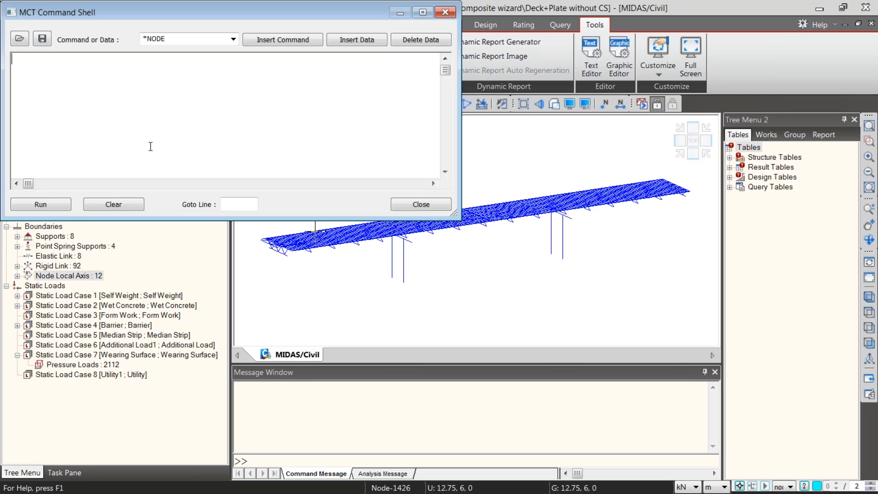
key("ctrl+v")
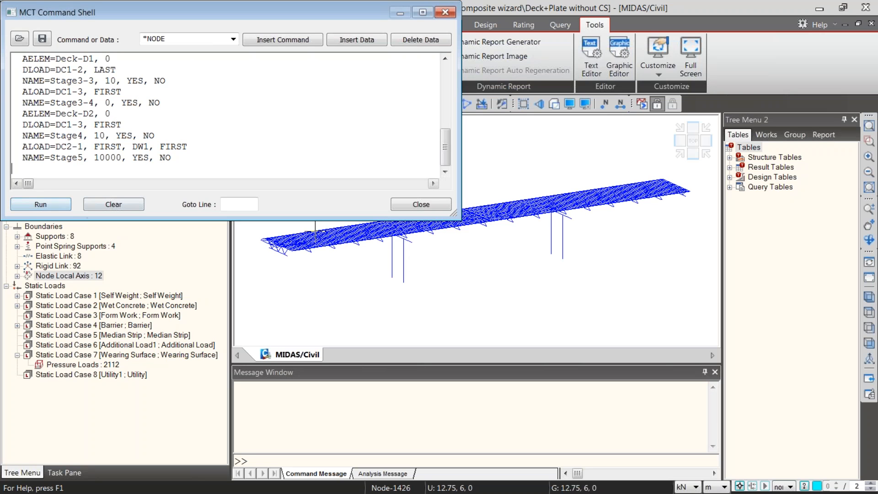
scroll(82, 169, "up", 8)
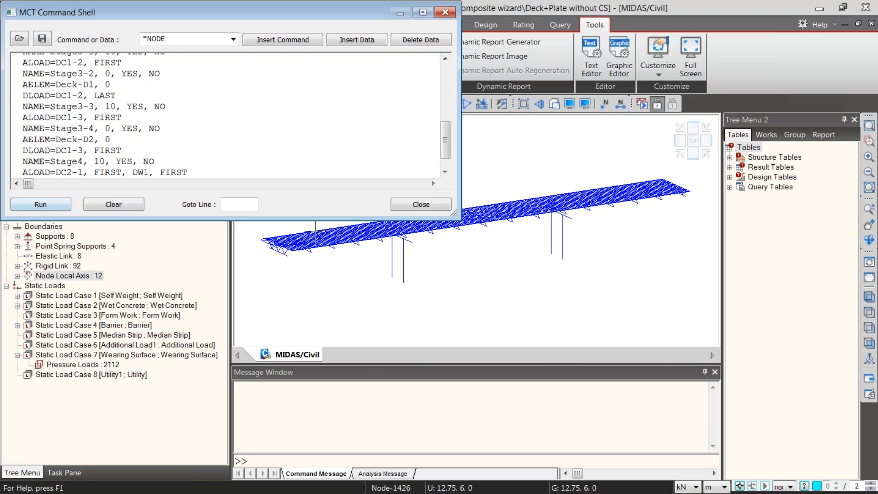
scroll(87, 164, "up", 1)
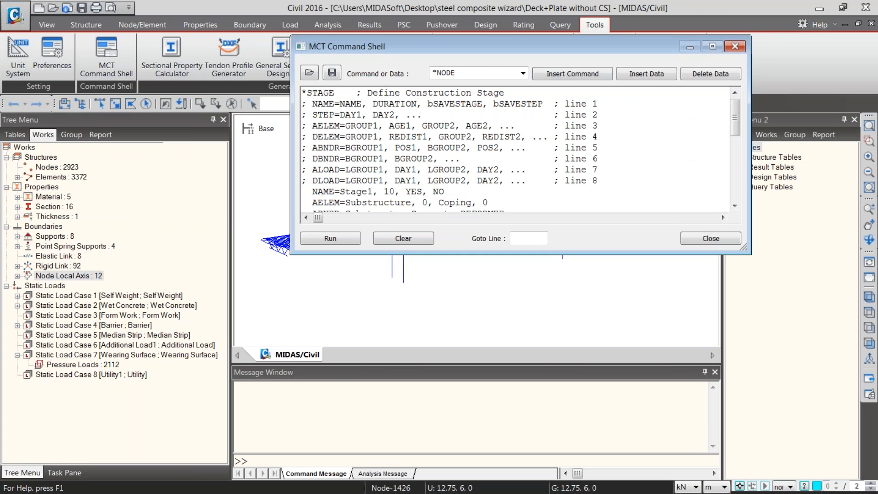
left_click(734, 52)
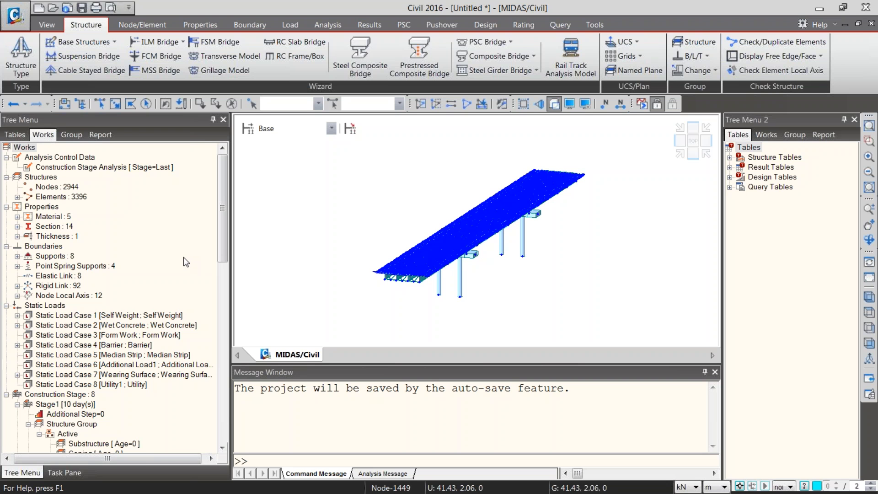
Step: Switch to the untitled bridge model and delete all its construction stages, Stage1 through Stage5
left_click_drag(216, 238, 227, 285)
right_click(41, 208)
left_click(9, 208)
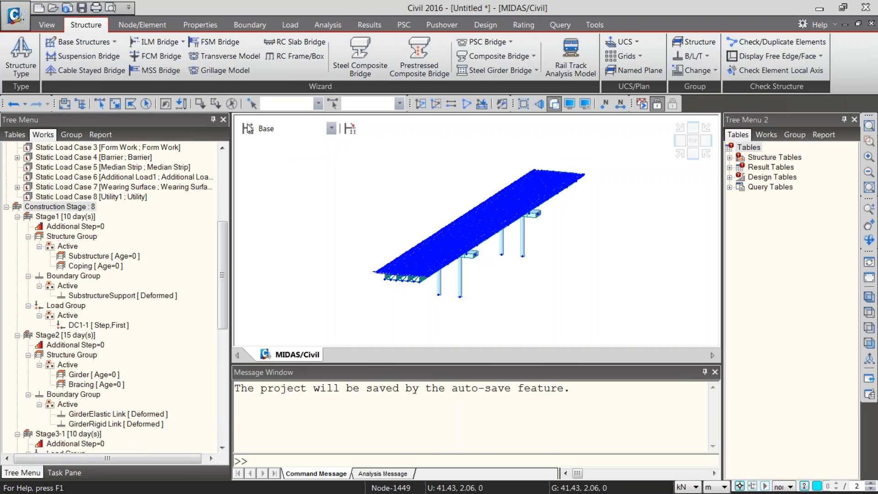
left_click(248, 125)
left_click(305, 206)
left_click(316, 282, "shift")
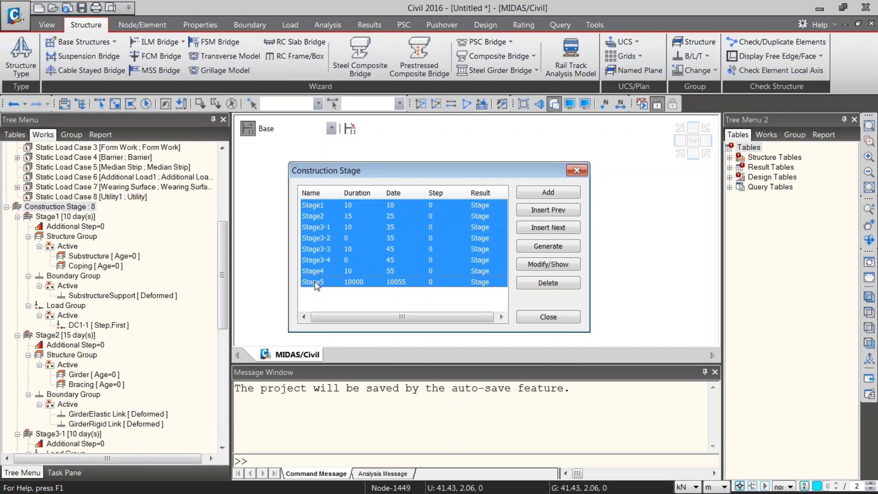
left_click(548, 282)
left_click(547, 316)
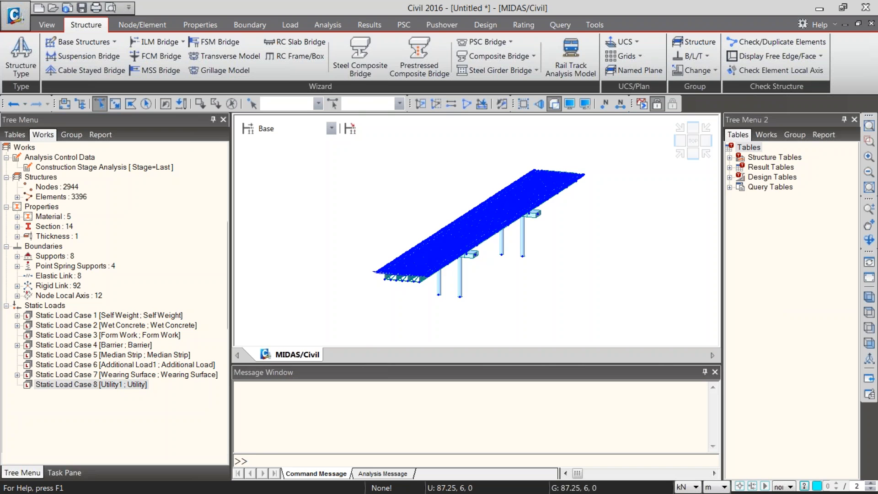
Step: Paste the copied *STAGE block into the untitled model's MCT Command Shell, run it and close the shell
key("alt+Tab")
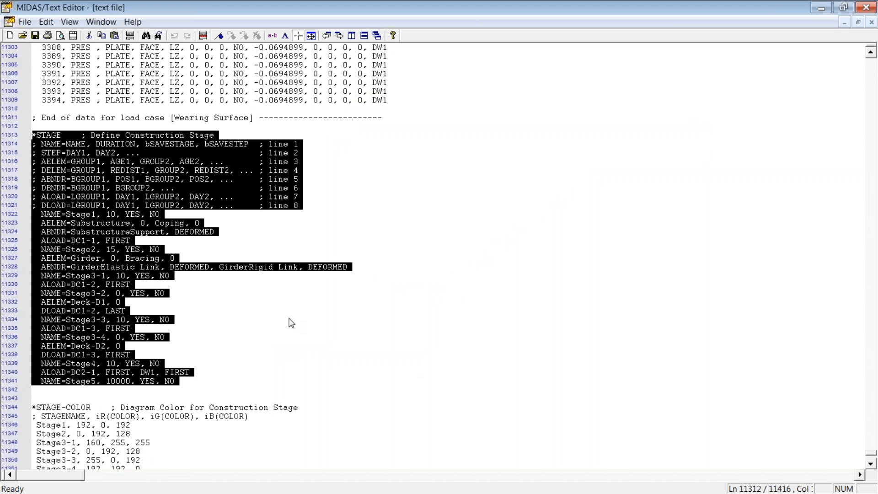
left_click(821, 8)
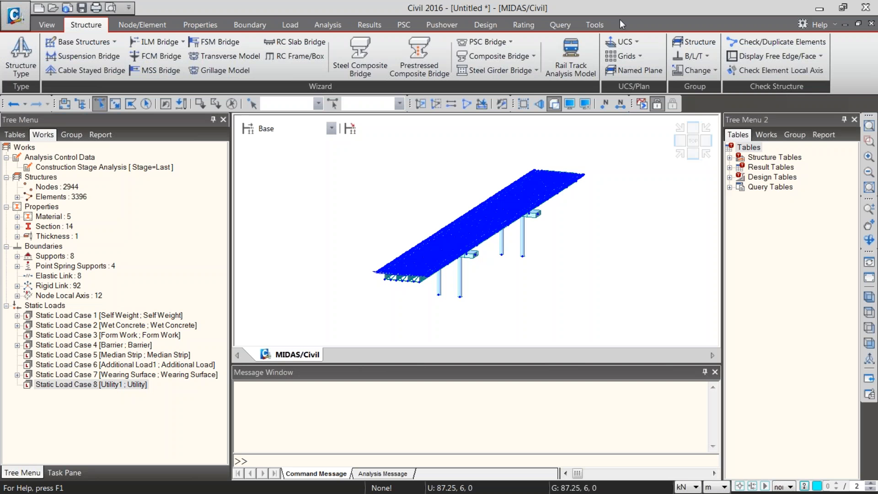
left_click(594, 25)
left_click(106, 55)
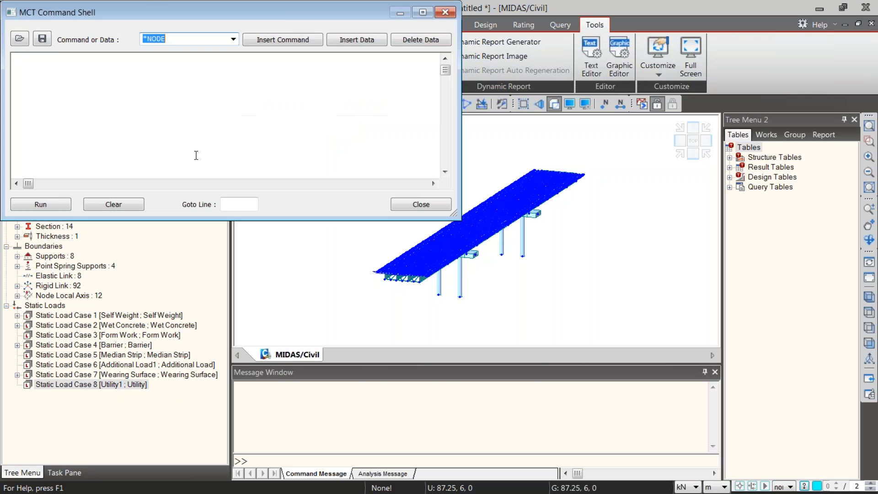
key("ctrl+v")
left_click(41, 204)
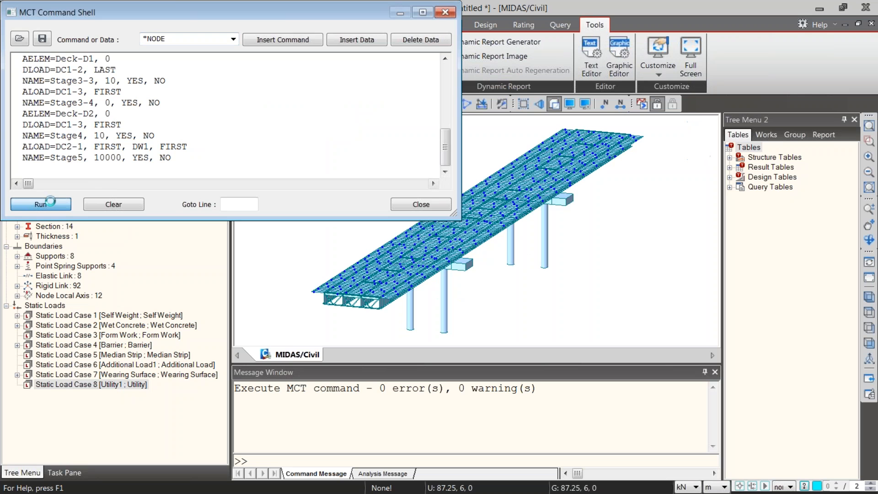
left_click(421, 204)
Step: Examine the untitled model's construction stages and its structure, boundary and load groups, and view the bridge end-on
left_click(46, 404)
scroll(46, 404, "down", 1)
left_click(72, 135)
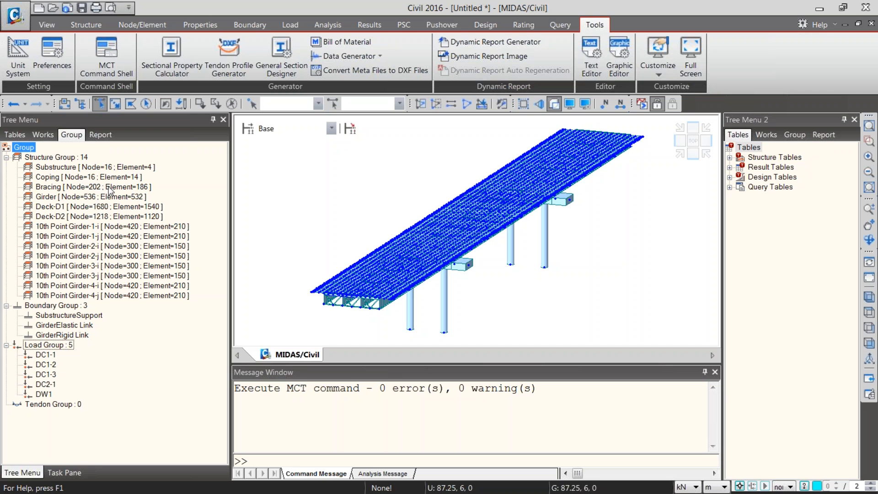
left_click(114, 168)
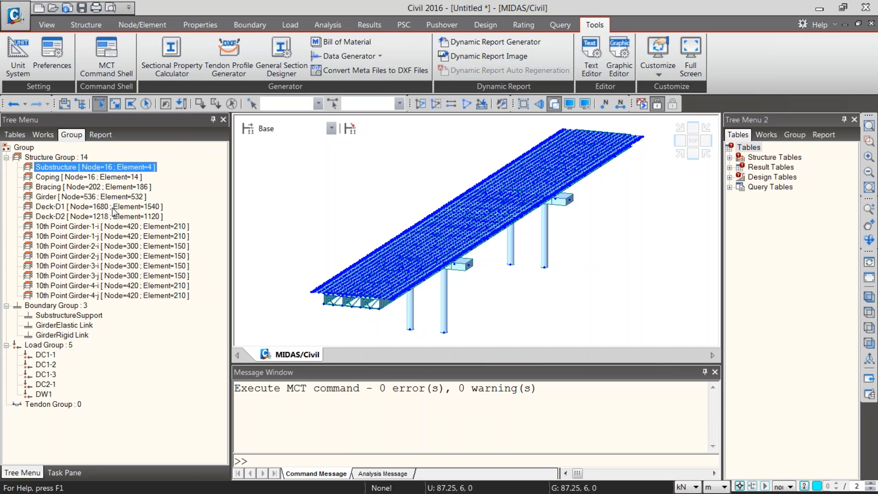
left_click(43, 134)
left_click(76, 394)
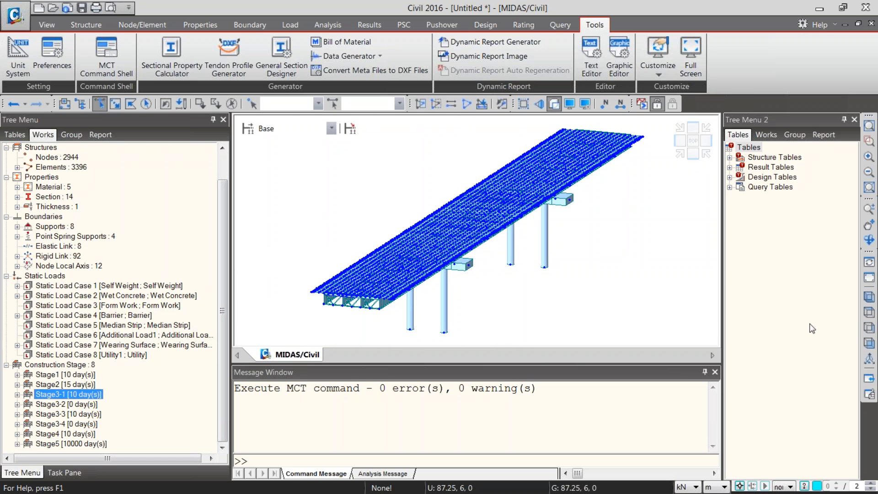
left_click(869, 327)
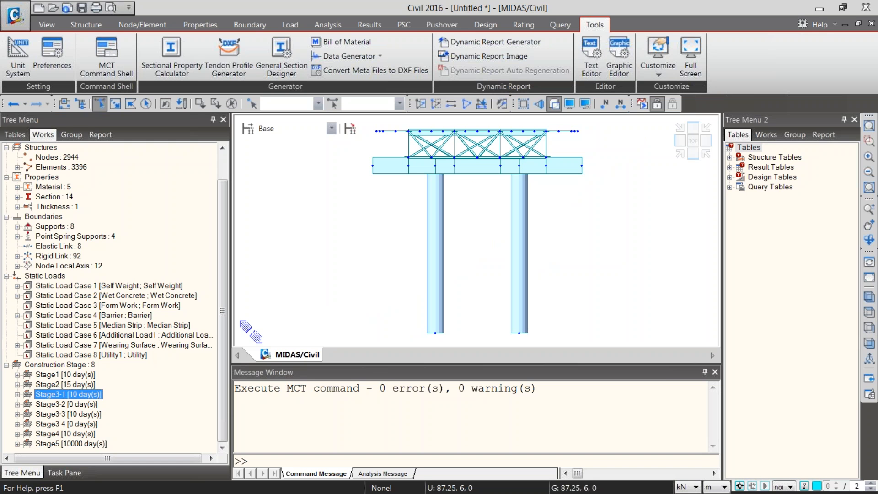
Step: Select the nodes along one deck edge in the end-on view and look them up in the nodes table
left_click_drag(369, 125, 379, 140)
key("ctrl+shift+t")
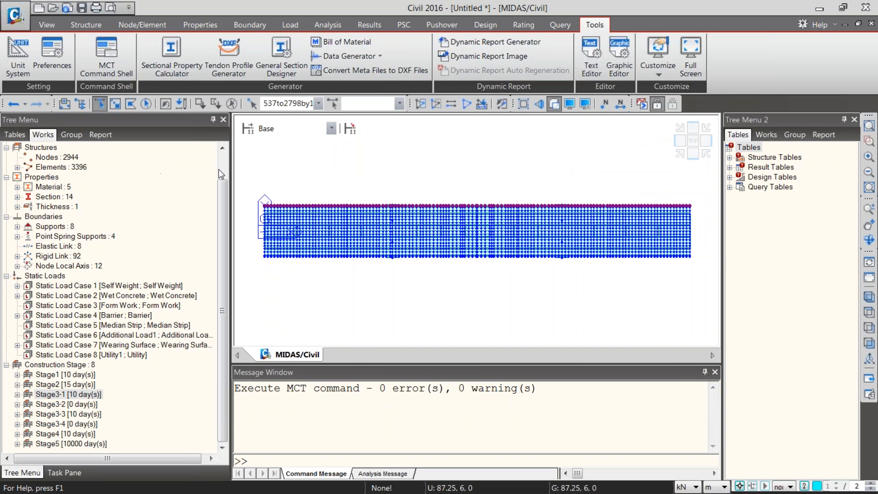
left_click(140, 25)
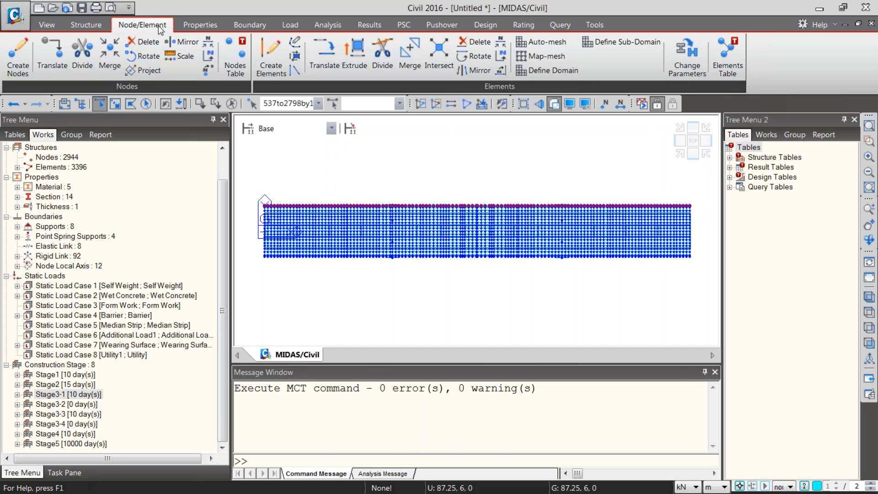
left_click(239, 71)
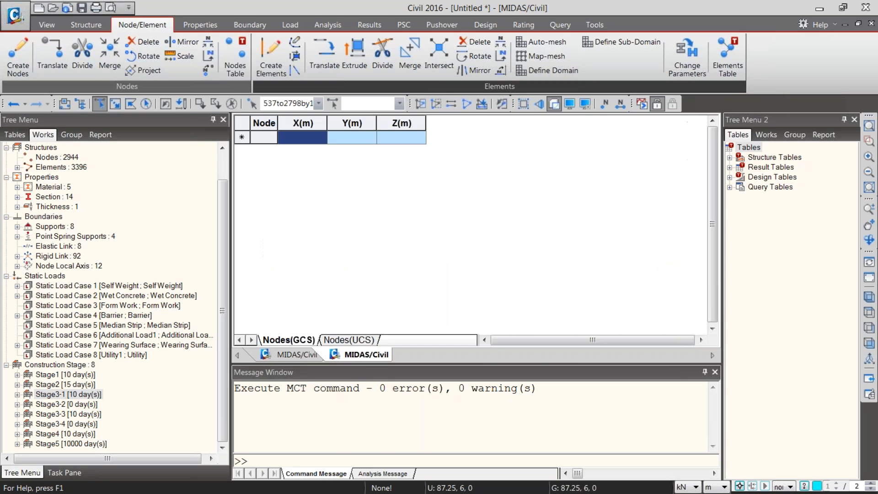
left_click(288, 222)
scroll(303, 257, "up", 4)
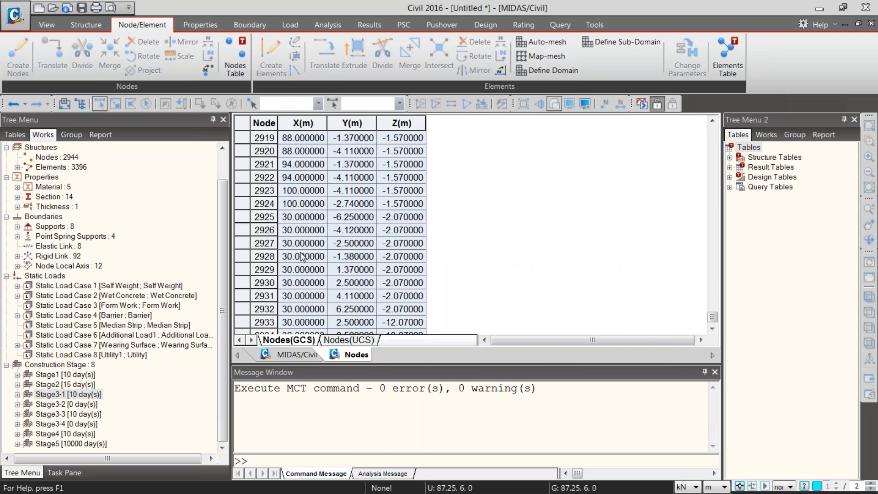
scroll(442, 305, "down", 4)
scroll(443, 305, "up", 3)
left_click(297, 354)
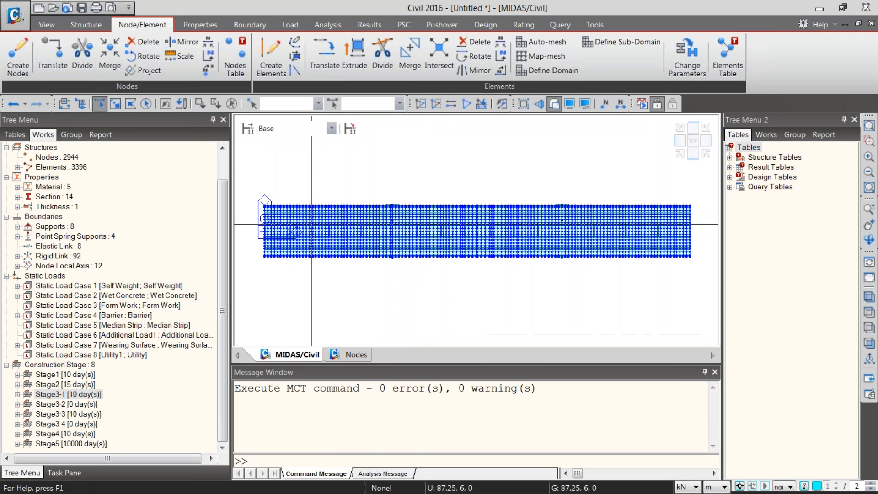
Step: Reselect the deck-edge nodes end-on and examine their numbers and coordinates in the nodes table
key("ctrl+shift+l")
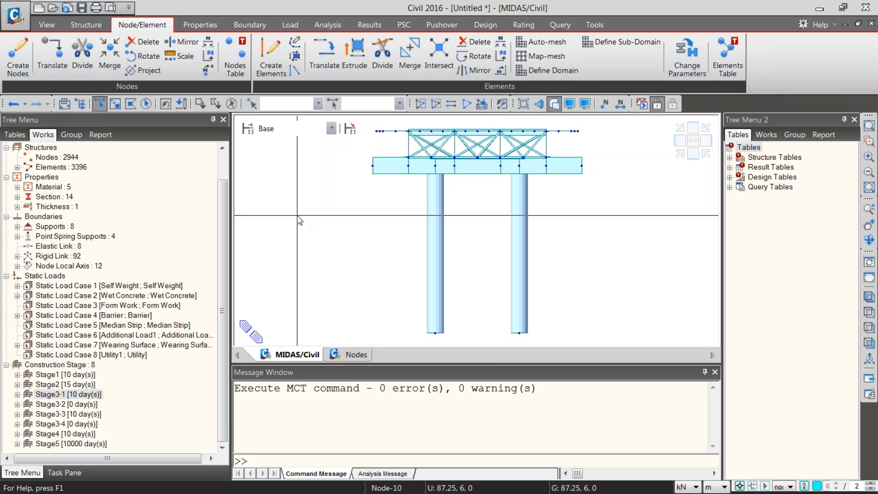
left_click(377, 134)
left_click(353, 357)
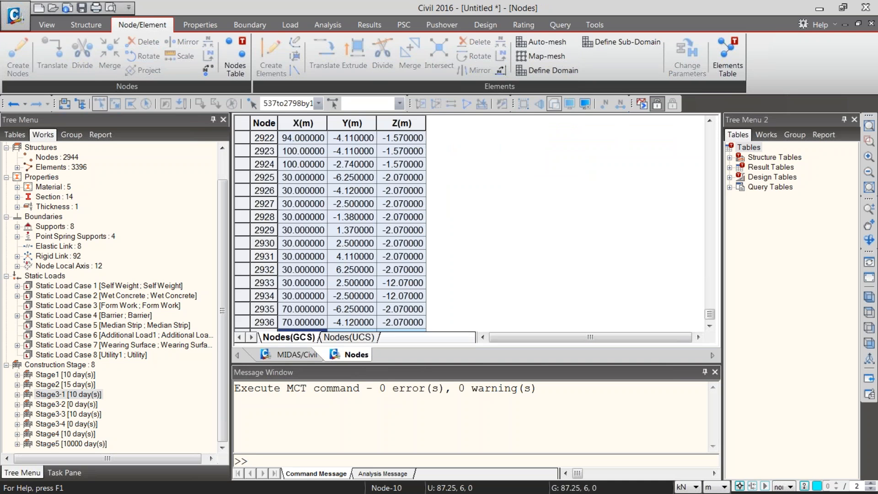
left_click_drag(714, 318, 711, 251)
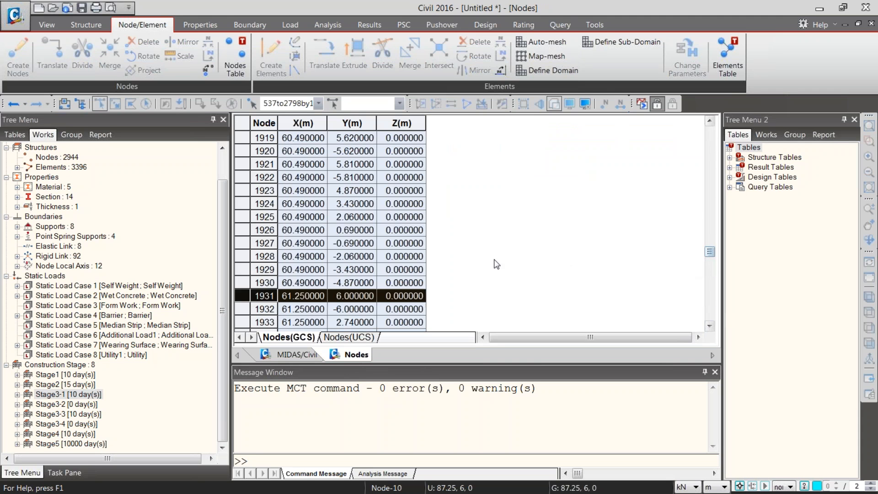
scroll(497, 264, "up", 20)
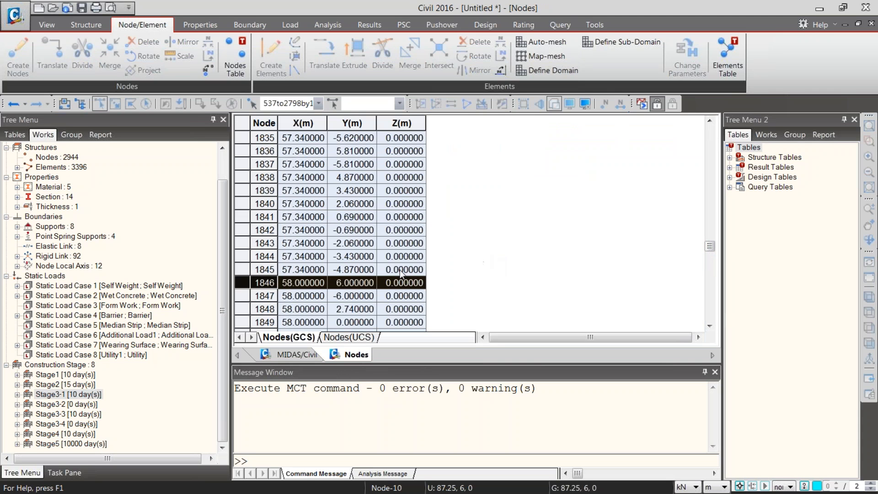
scroll(293, 297, "up", 20)
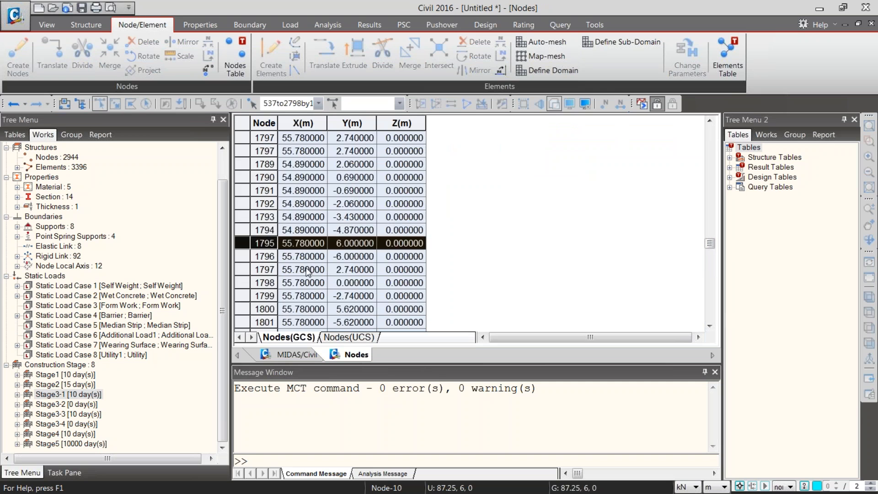
scroll(309, 271, "up", 20)
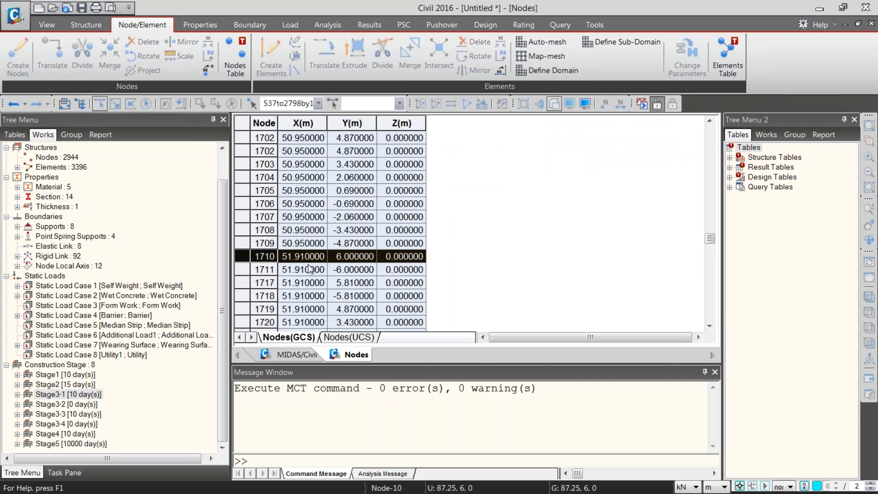
scroll(310, 269, "up", 15)
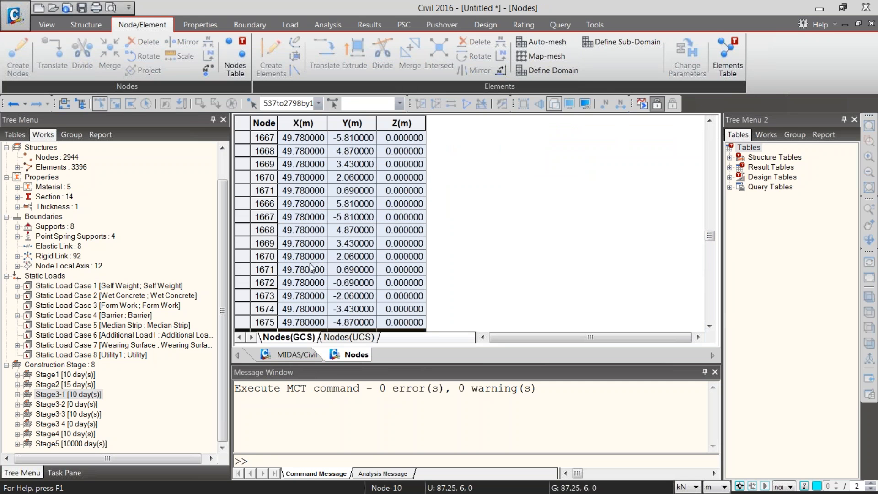
scroll(319, 268, "down", 10)
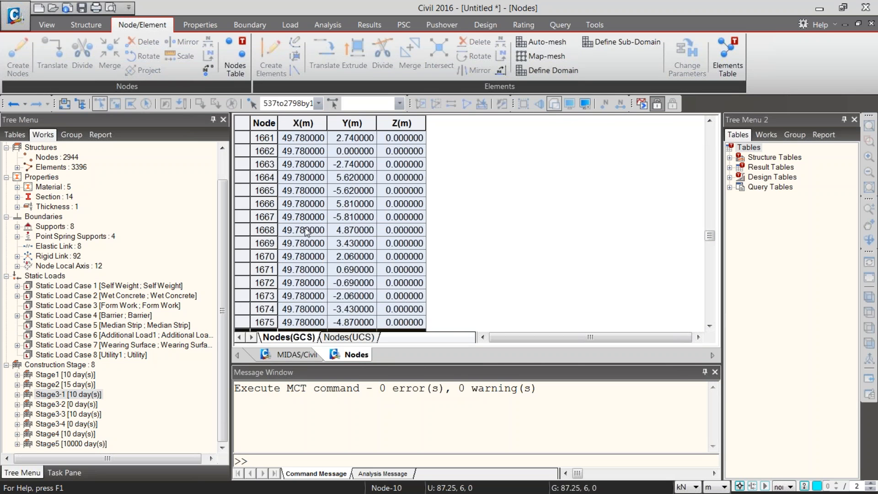
scroll(306, 231, "down", 19)
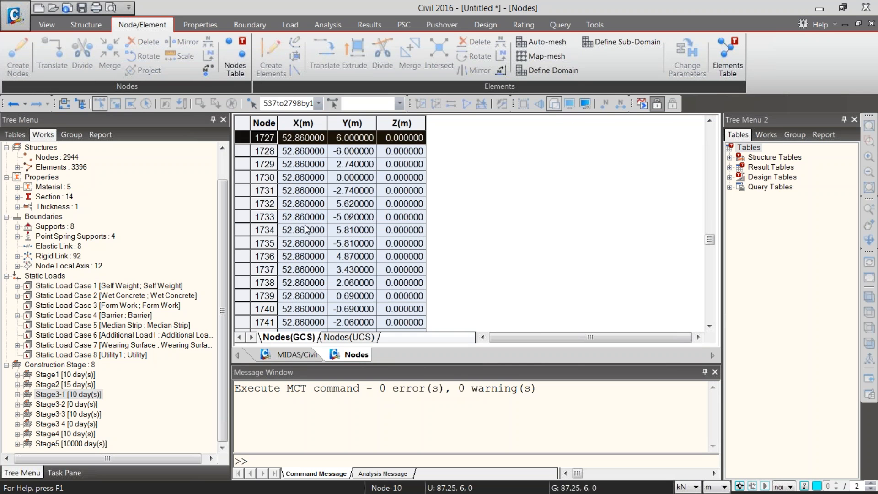
scroll(297, 320, "down", 8)
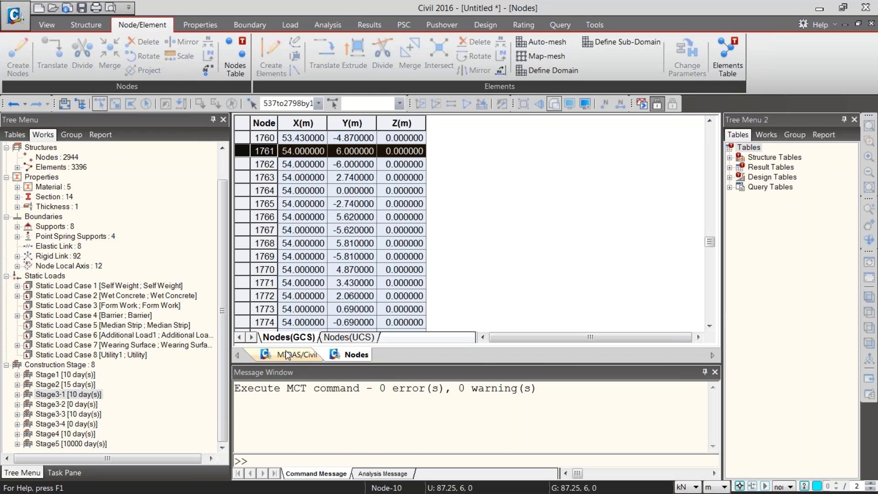
Step: Renumber the selected deck-edge nodes with 3000 as the new start number and check the project status
left_click(290, 355)
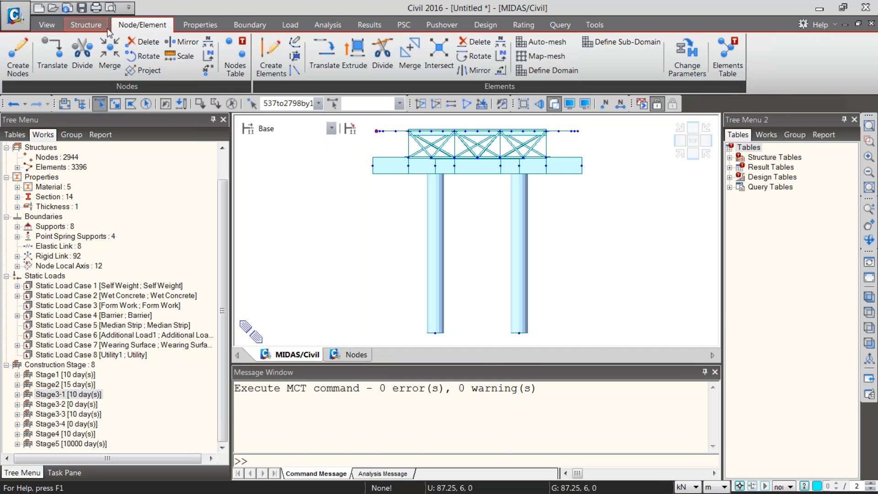
left_click(208, 58)
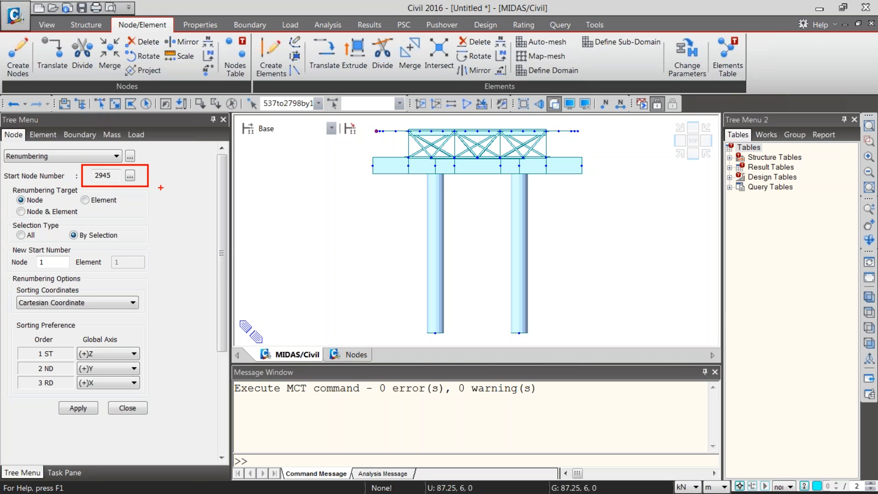
double_click(30, 262)
type("3000")
left_click_drag(221, 306, 174, 288)
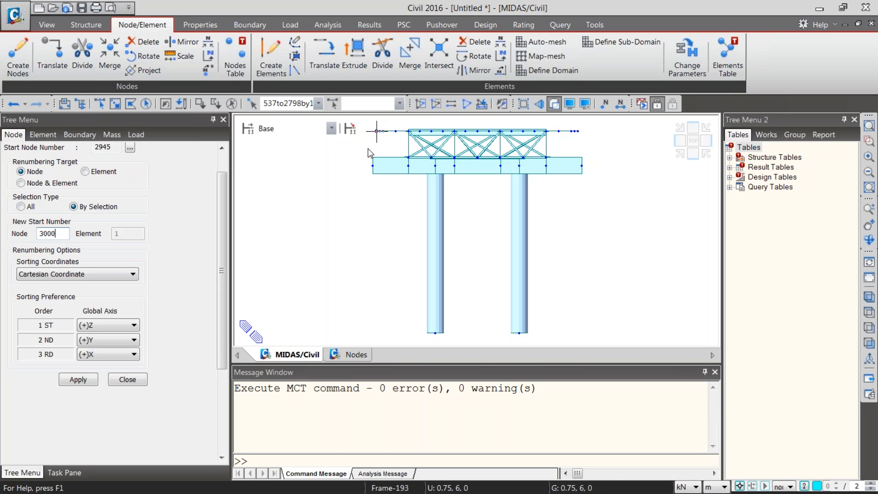
left_click(75, 379)
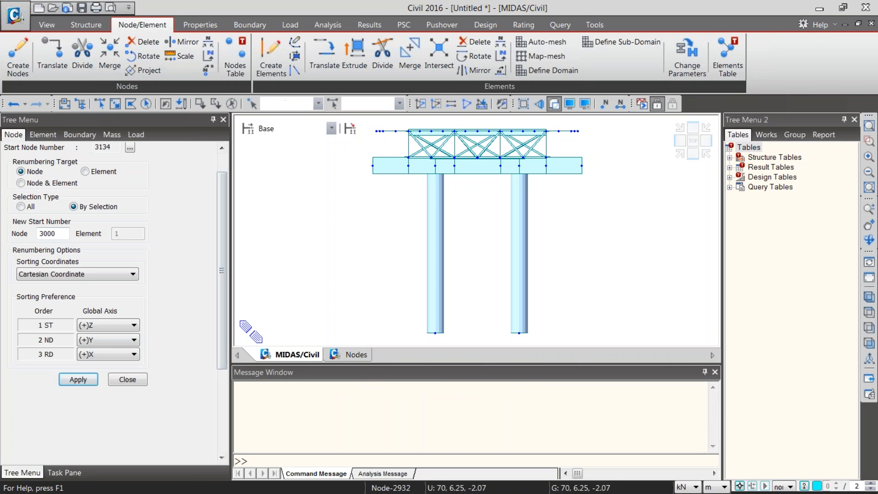
key("ctrl+q")
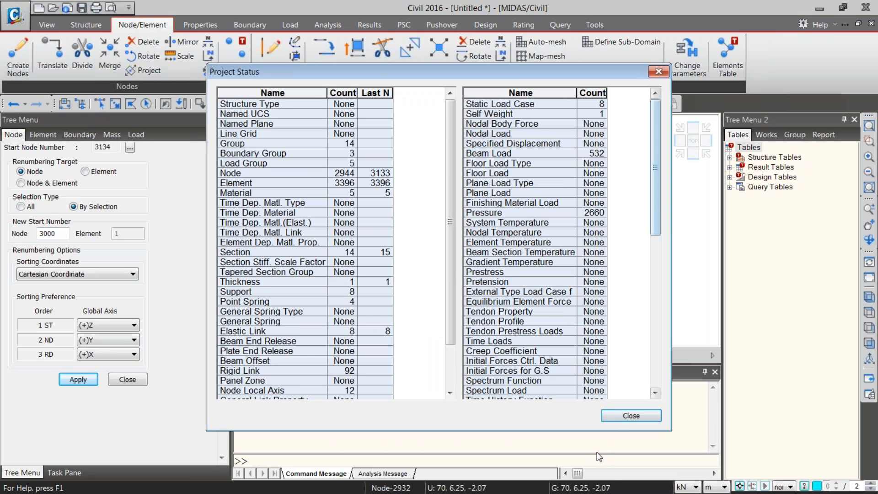
left_click(626, 415)
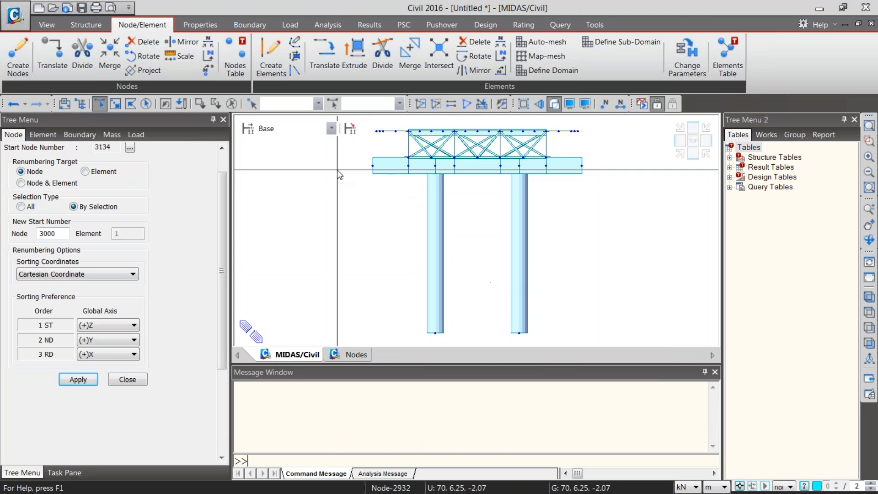
Step: Select nodes 3000to3133 and locate their rows in the nodes table
key("ctrl+a")
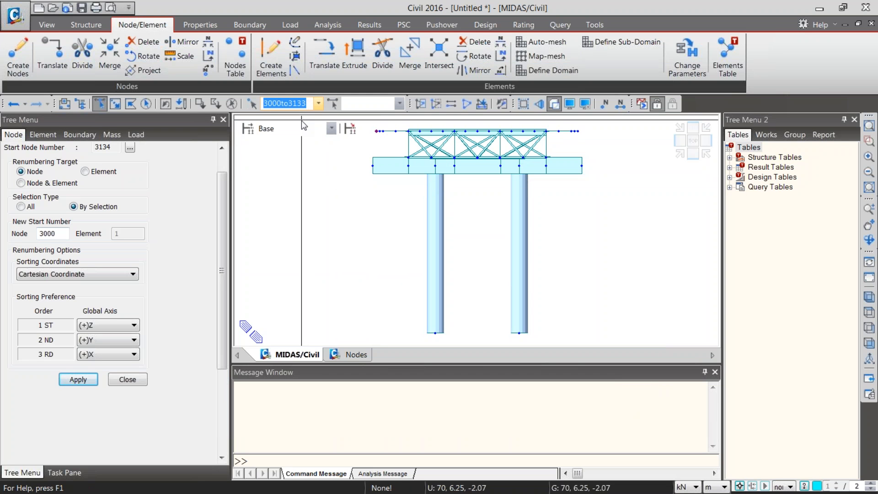
mouse_move(304, 117)
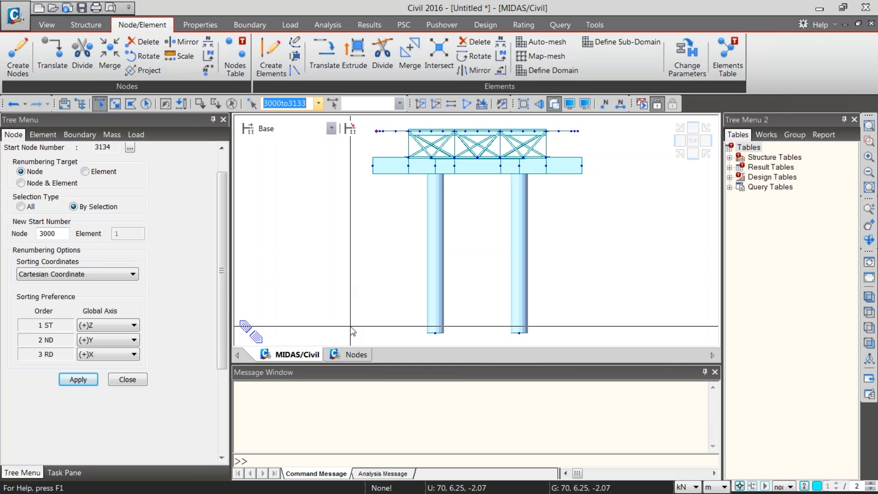
left_click(351, 355)
left_click_drag(709, 242, 700, 304)
scroll(696, 307, "down", 20)
scroll(308, 268, "down", 20)
scroll(317, 271, "up", 7)
scroll(320, 269, "up", 20)
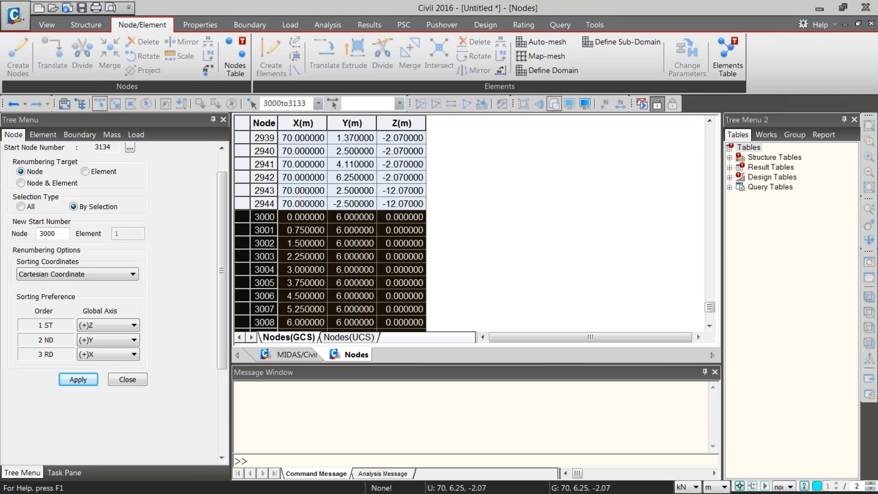
Step: Switch to Excel and paste the copied rows of nodes 3000 to 3133 into Sheet6, starting at cell A4
key("alt+Tab")
double_click(285, 87)
left_click(64, 205)
left_click(28, 212)
key("ctrl+v")
left_click(141, 277)
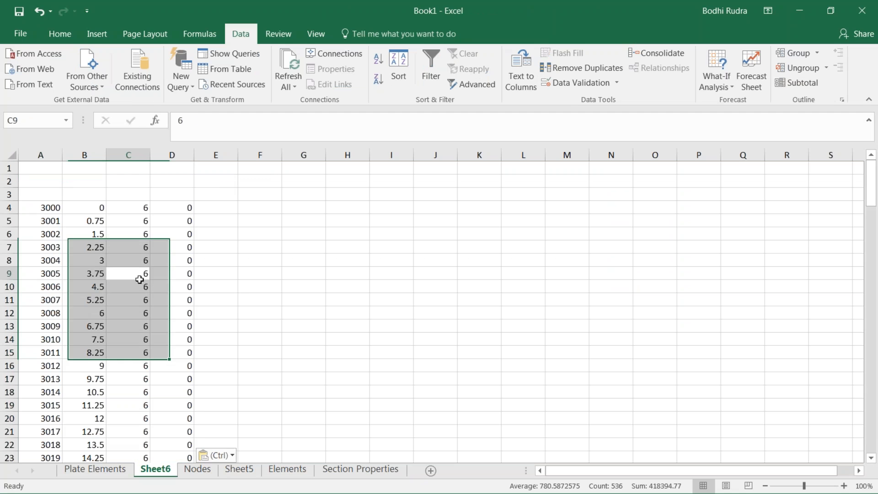
Step: Examine the pasted node coordinates in Sheet6 from the first row to the last
scroll(141, 283, "down", 10)
scroll(141, 280, "down", 9)
scroll(141, 280, "up", 19)
left_click(143, 210)
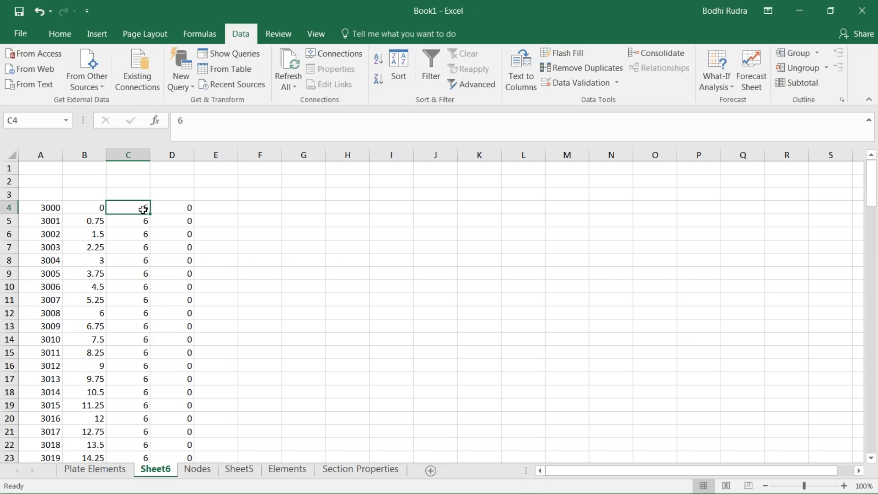
key("Down")
key("Down")
key("Down")
key("Down")
key("Down")
key("Down")
key("Down")
key("Down")
key("Down")
key("Down")
key("Down")
key("Down")
key("Down")
key("Down")
key("Down")
key("Down")
key("Down")
key("Down")
key("Down")
key("Down")
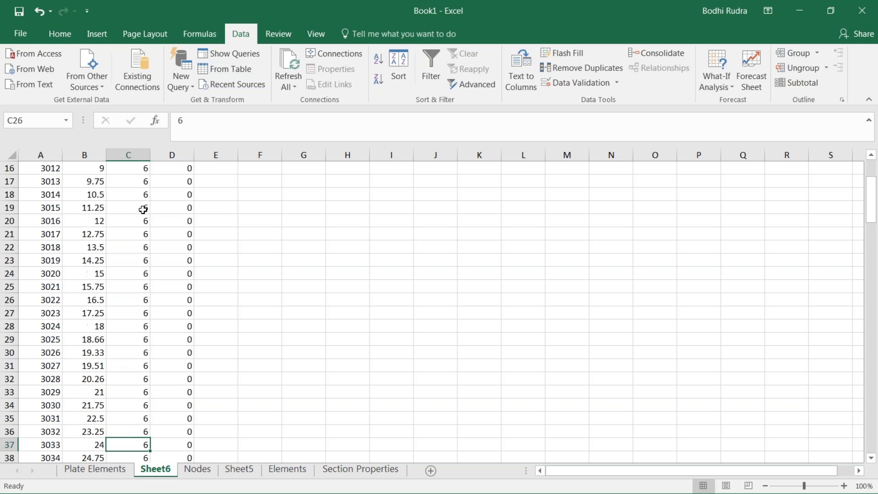
key("Down")
key("Down")
key("Down")
key("Down")
key("Down")
key("Down")
key("Down")
key("Down")
key("Down")
key("Down")
key("Down")
key("Down")
key("Down")
key("Down")
key("Down")
key("Down")
key("Down")
key("Down")
key("Down")
key("Down")
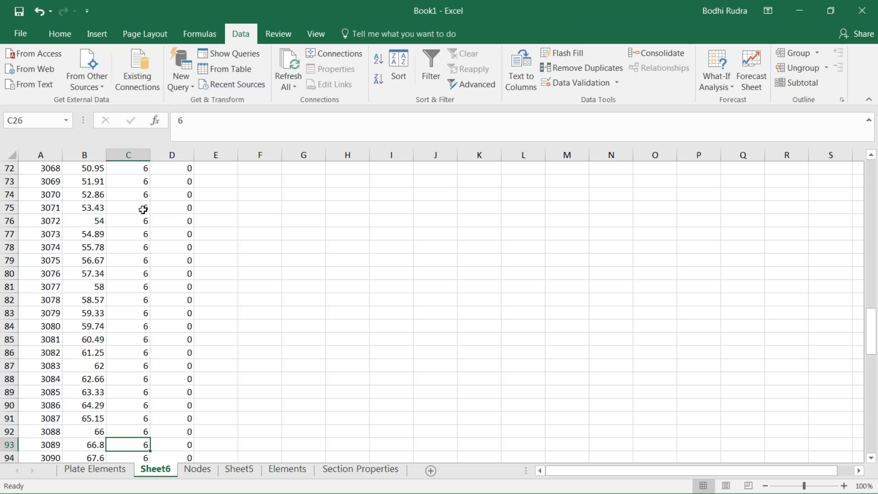
key("Down")
key("Down")
key("Down")
key("Down")
key("Down")
key("Down")
key("Down")
key("Down")
key("Down")
key("Down")
key("Down")
key("Down")
key("Down")
key("Down")
key("Down")
key("Down")
key("Down")
key("Down")
key("Down")
key("Down")
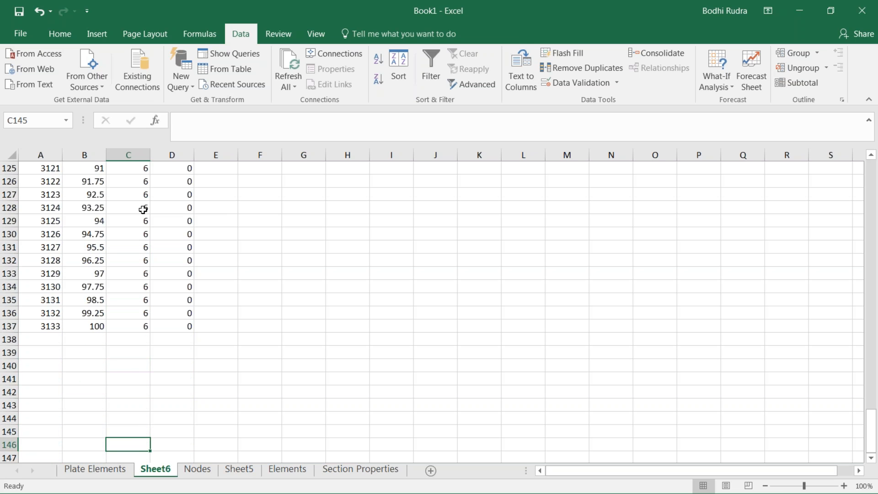
left_click(133, 322)
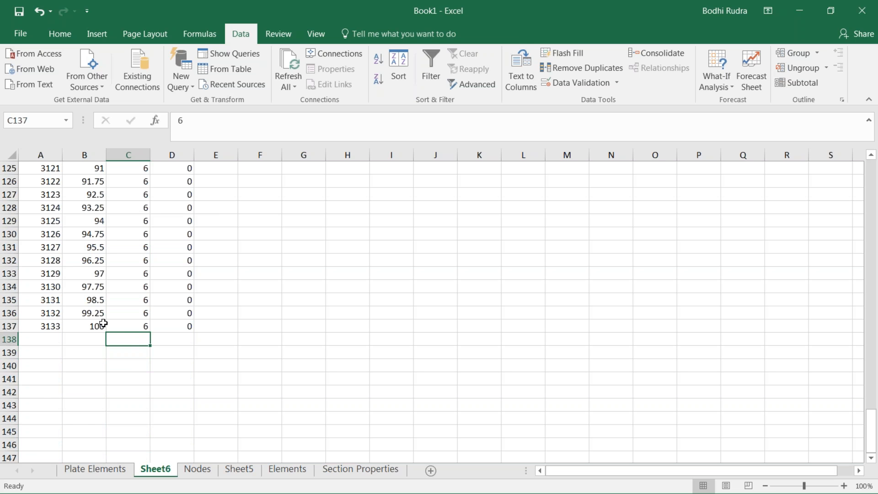
scroll(118, 329, "up", 20)
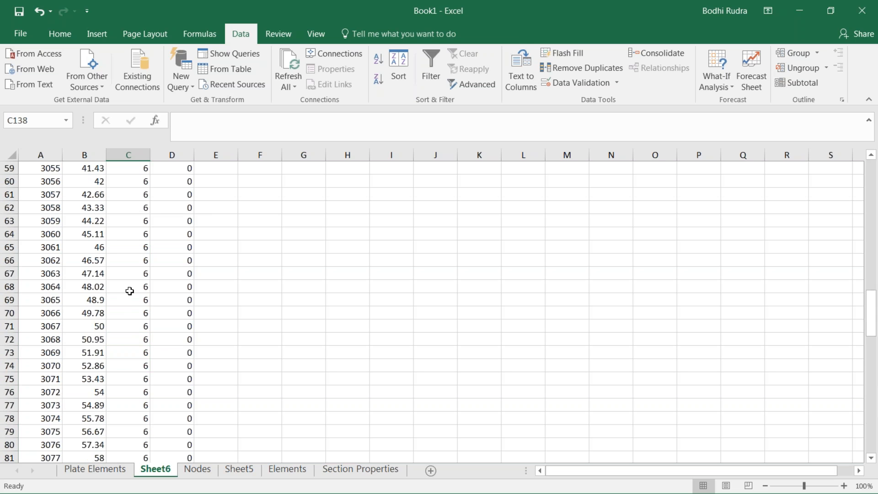
scroll(142, 227, "up", 8)
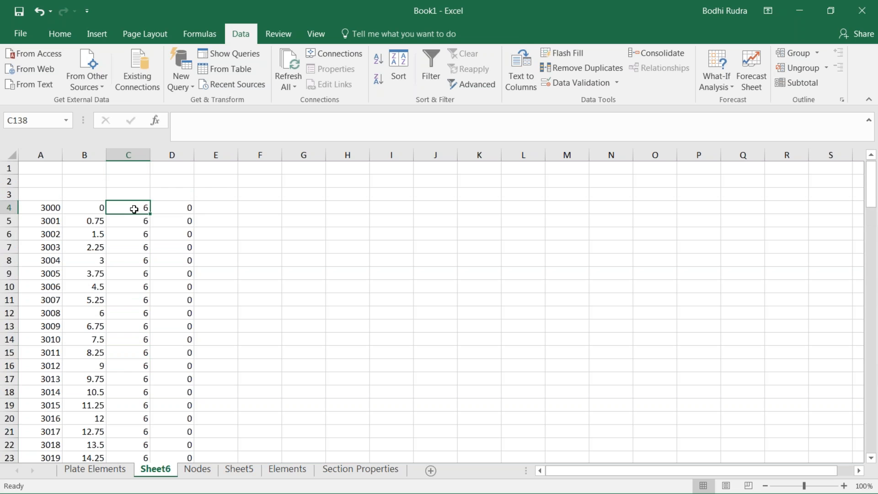
Step: Set the Y coordinate of the last node, 3133, to 10 in cell C137
scroll(132, 219, "down", 20)
scroll(133, 242, "down", 20)
left_click(135, 211)
left_click(134, 220)
type("10")
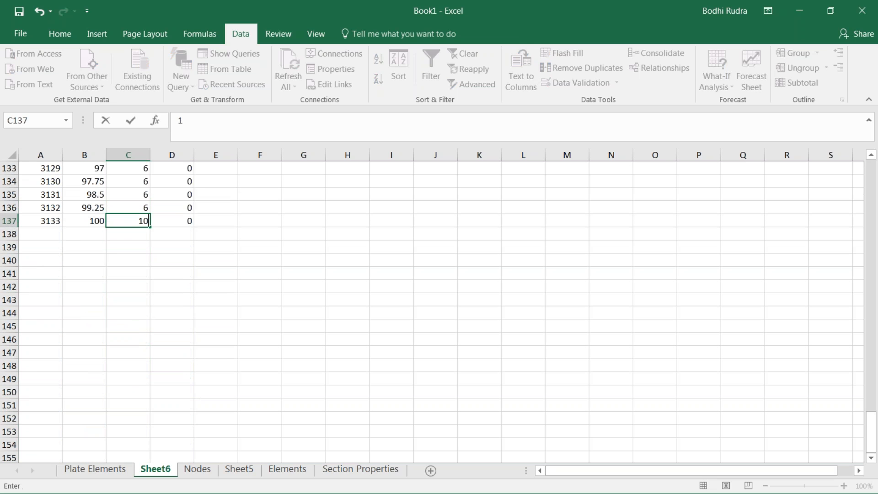
left_click(137, 194)
Step: Examine the node coordinates back up to the first row, checking the row with X coordinate 30
scroll(128, 205, "up", 20)
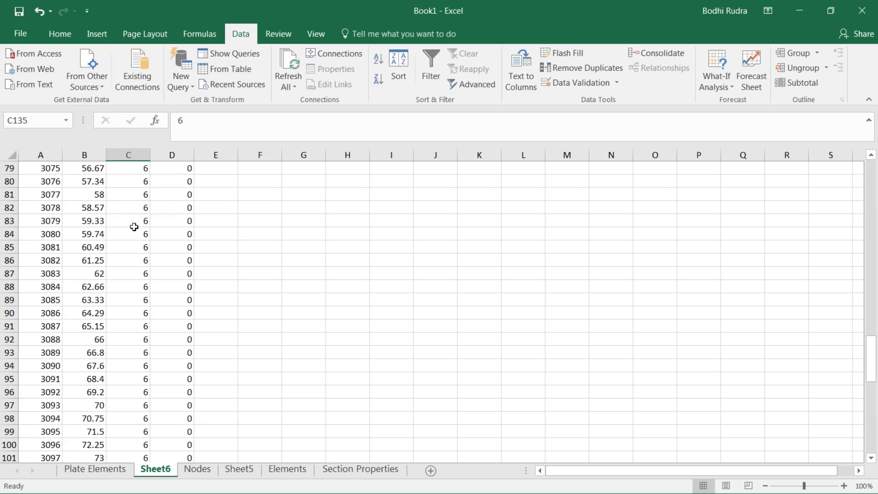
scroll(141, 215, "up", 4)
left_click(101, 224)
left_click(136, 204)
left_click(75, 193)
scroll(128, 191, "up", 2)
scroll(132, 191, "up", 12)
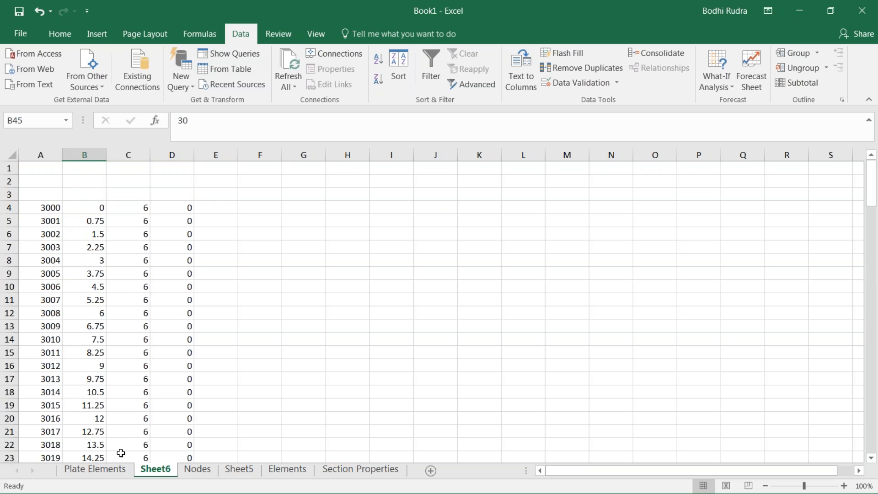
Step: Examine the Y-coordinate formulas with the 0.04 slope for nodes 3000 to 3013 in column S of the Plate Elements sheet
left_click(119, 471)
scroll(640, 411, "up", 20)
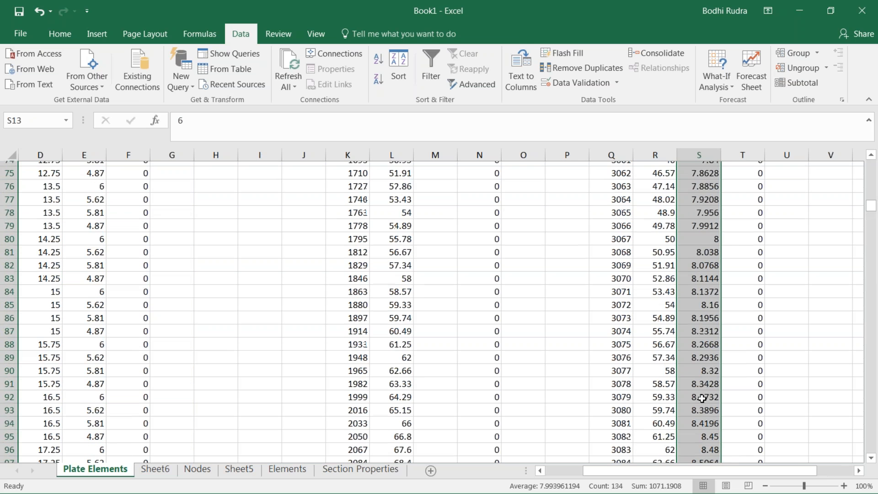
scroll(704, 398, "up", 14)
left_click_drag(612, 325, 745, 430)
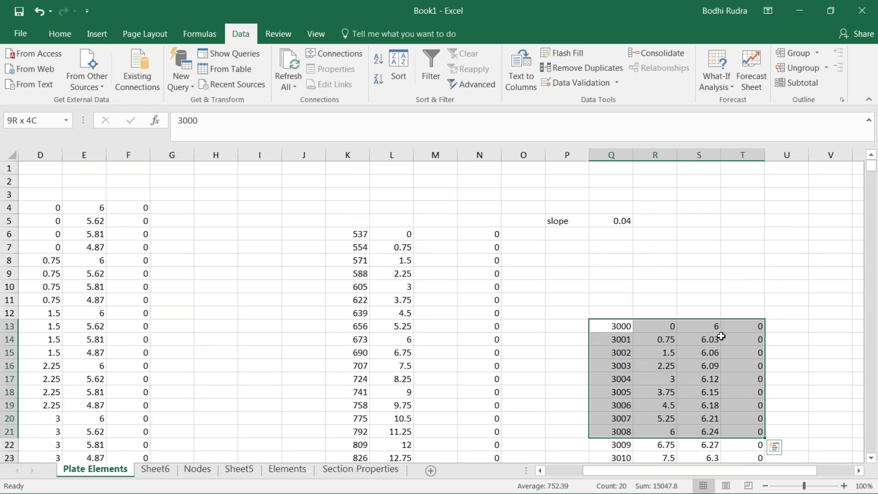
left_click(708, 329)
left_click(708, 339)
left_click(708, 353)
left_click(709, 366)
left_click(709, 380)
left_click(710, 393)
scroll(710, 393, "down", 3)
left_click(711, 288)
left_click(711, 301)
left_click(711, 312)
left_click(710, 326)
left_click(709, 339)
left_click(709, 352)
left_click(710, 367)
left_click(712, 383)
scroll(706, 397, "down", 4)
scroll(709, 399, "up", 5)
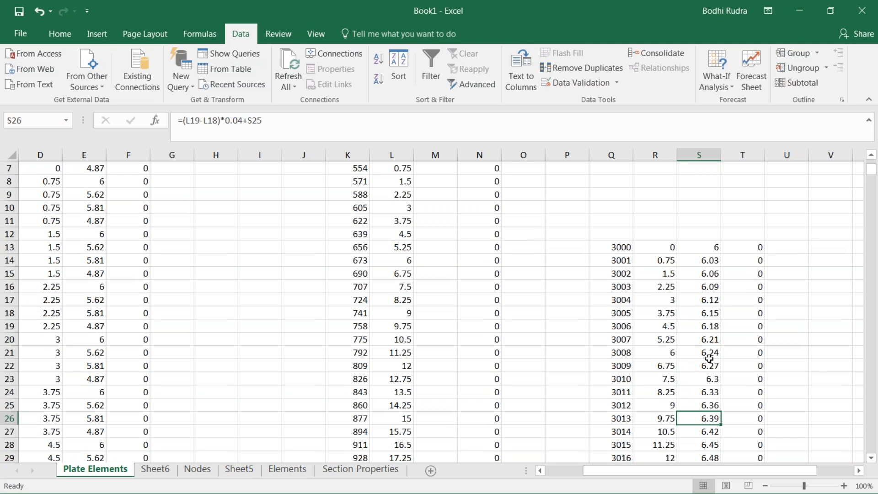
Step: Copy the sloped Y coordinates S13:S146, switch to midas Civil and paste them into the Nodes table's Y column from node 3000 down
left_click_drag(713, 249, 703, 430)
key("ctrl+c")
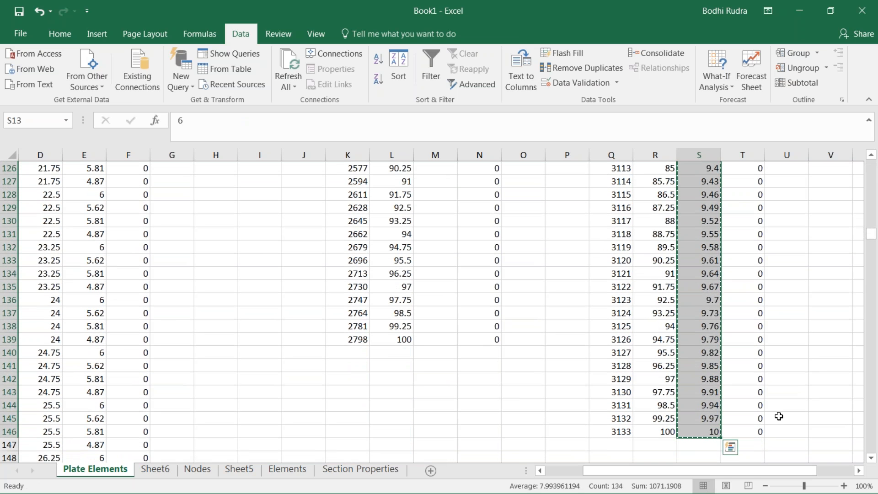
key("alt+Tab")
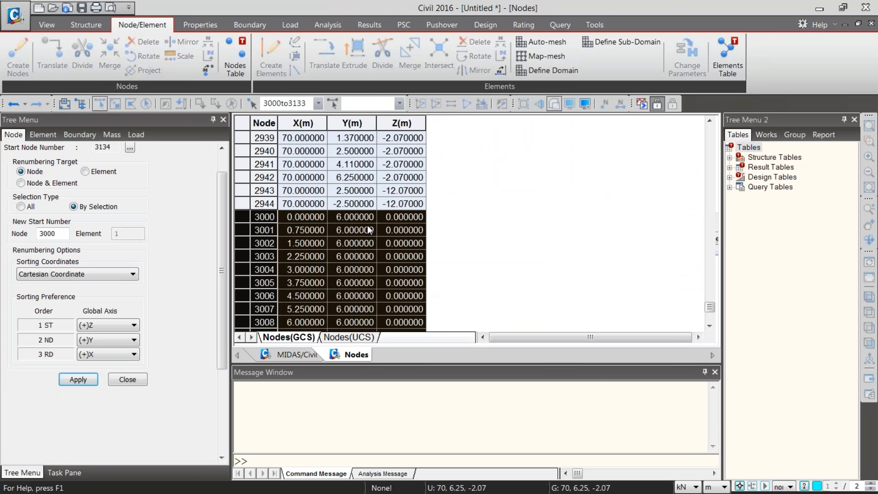
left_click(366, 225)
left_click(358, 219)
key("ctrl+v")
left_click(359, 217)
scroll(358, 230, "down", 13)
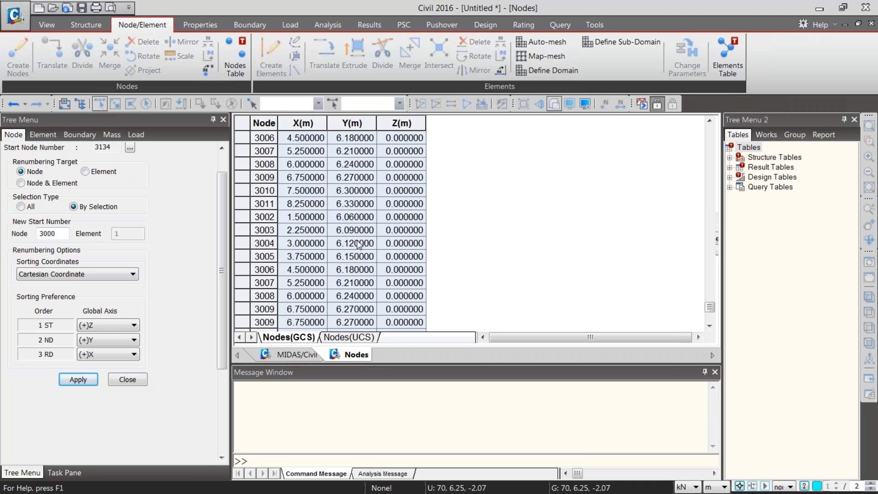
scroll(358, 230, "down", 20)
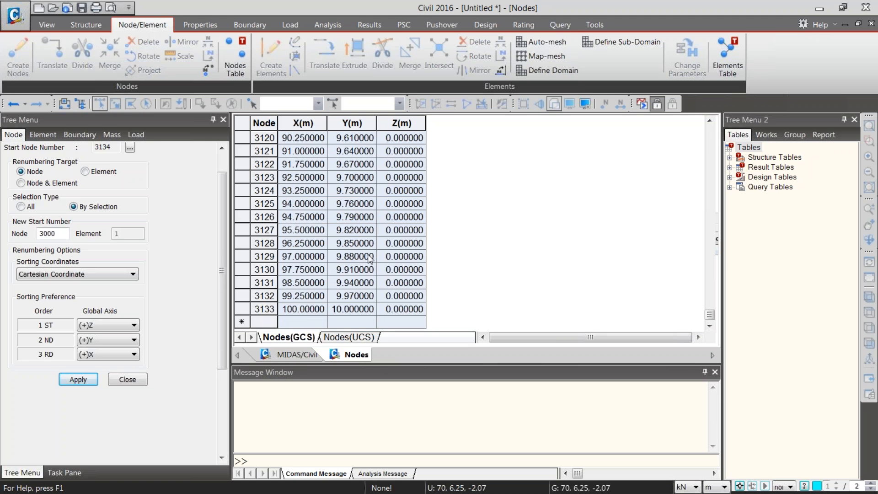
Step: Inspect the tapered deck edge in a top view of the model and check the Y coordinates of nodes 3131 to 3133
left_click(297, 355)
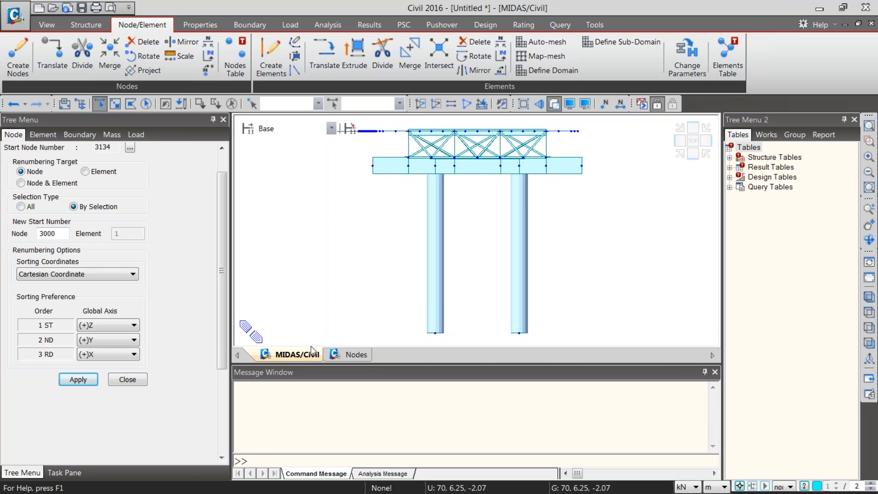
left_click(693, 141)
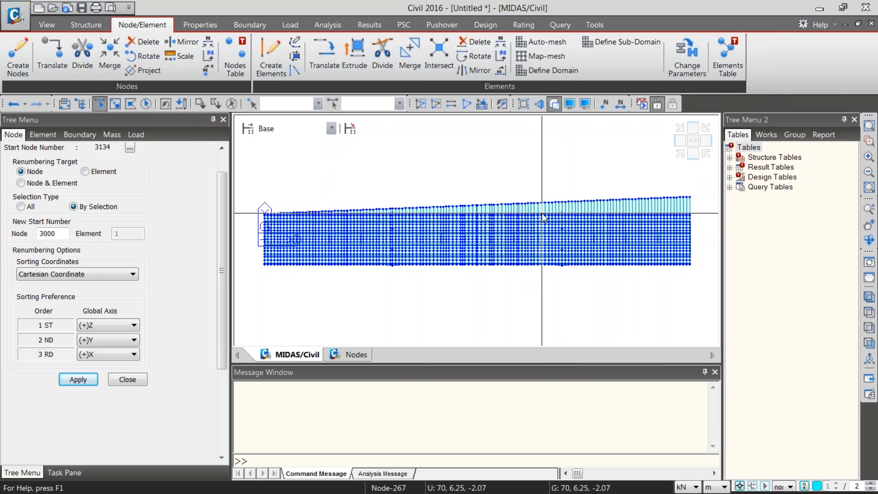
left_click(356, 355)
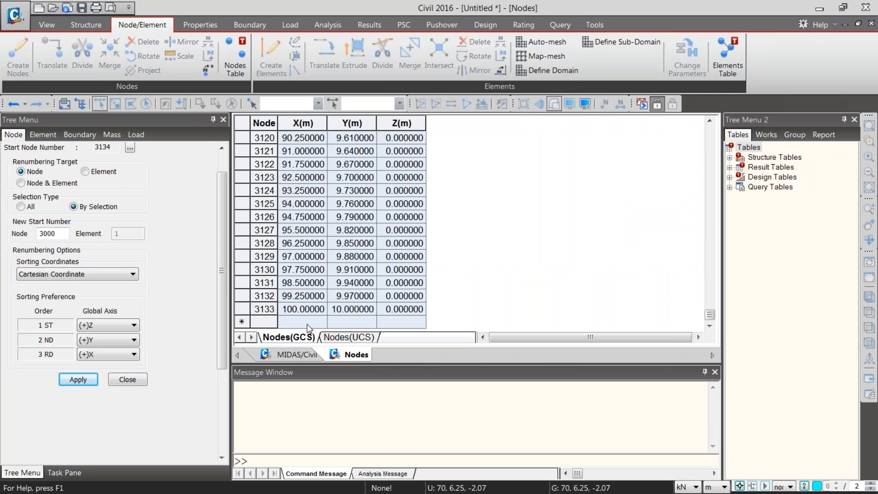
double_click(358, 309)
double_click(353, 296)
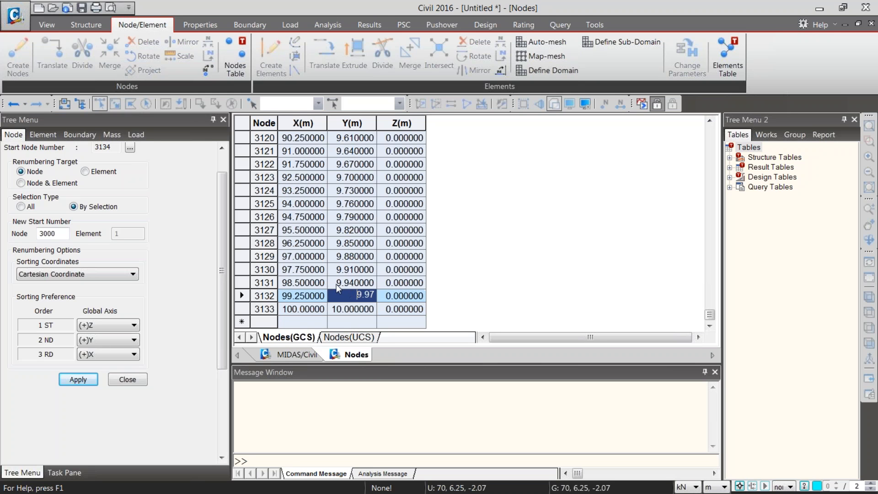
key("Up")
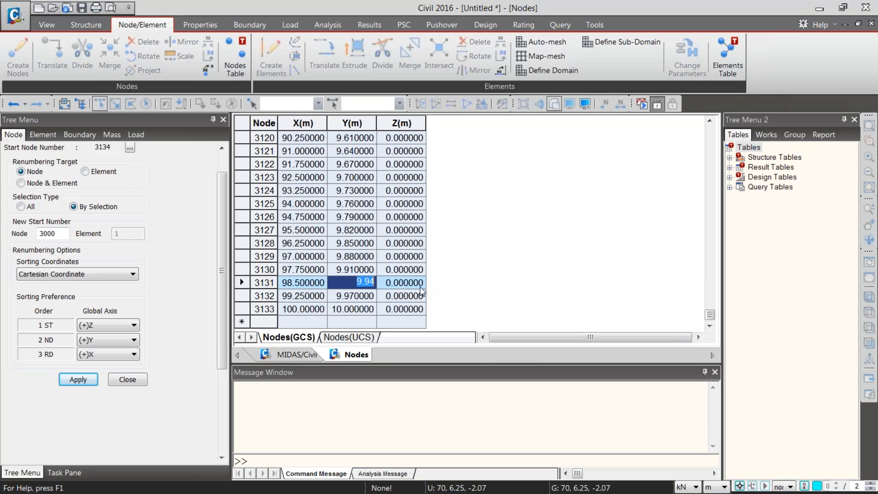
type("29")
left_click(357, 296)
left_click(351, 311)
left_click(291, 357)
scroll(477, 219, "down", 3)
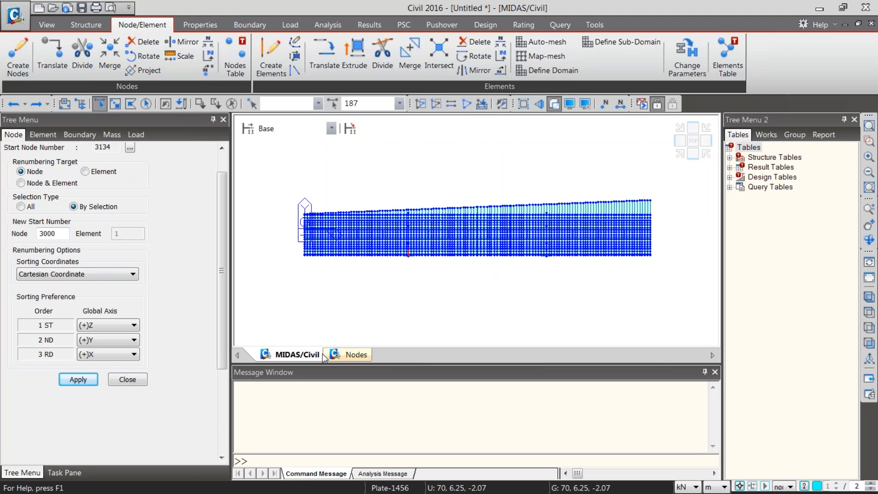
Step: Close the node renumbering settings and start a new empty project
left_click(127, 380)
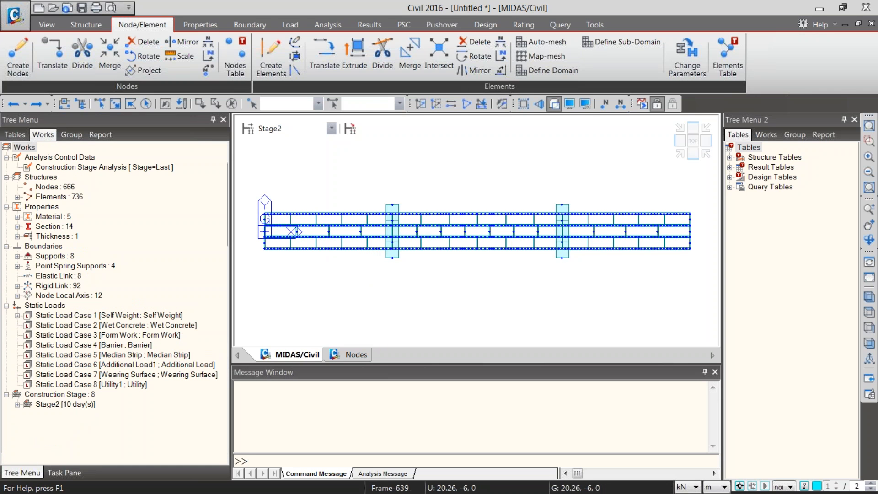
left_click(20, 17)
left_click(22, 40)
left_click(445, 285)
left_click(575, 311)
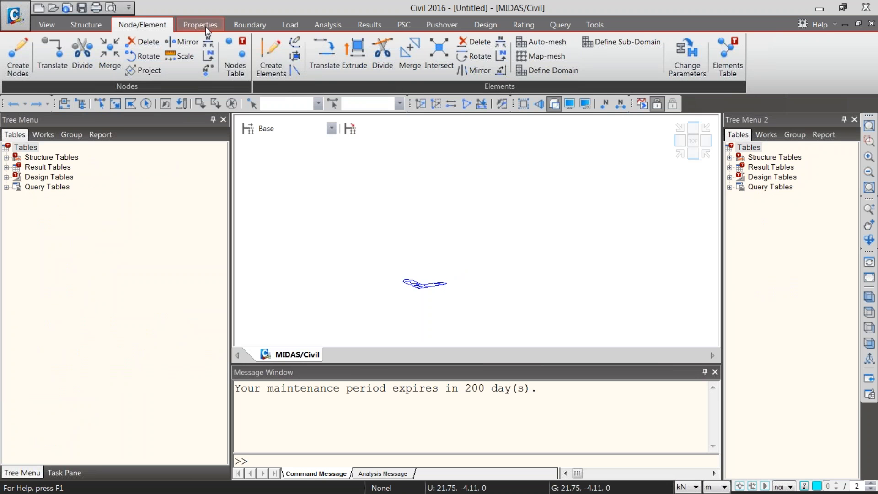
Step: Import all 12 sections from the Properties Database file, keeping their IDs
left_click(201, 25)
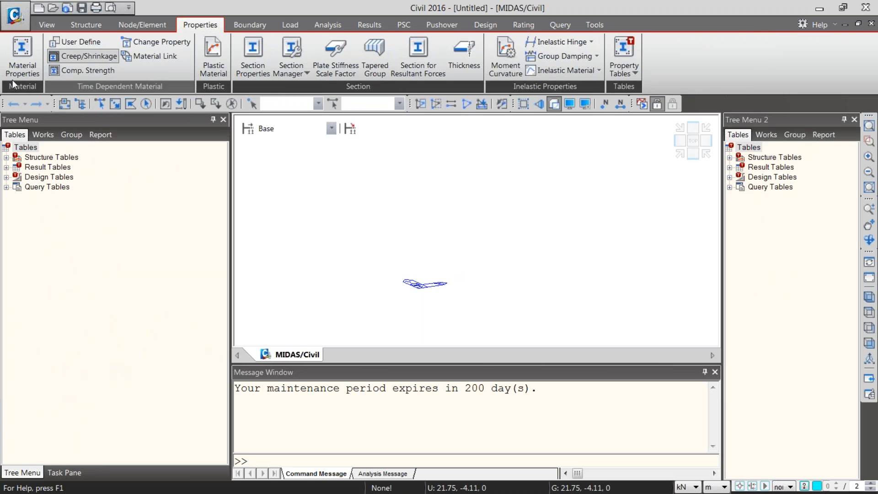
left_click(257, 70)
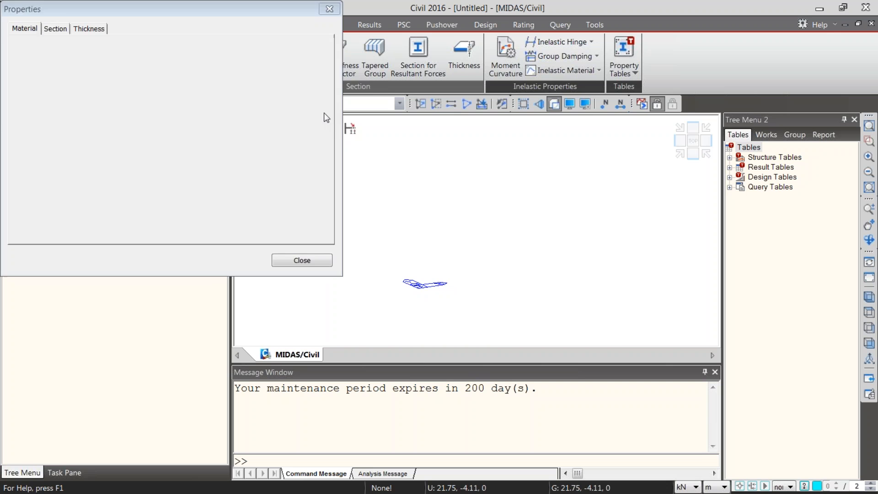
left_click(289, 123)
double_click(359, 220)
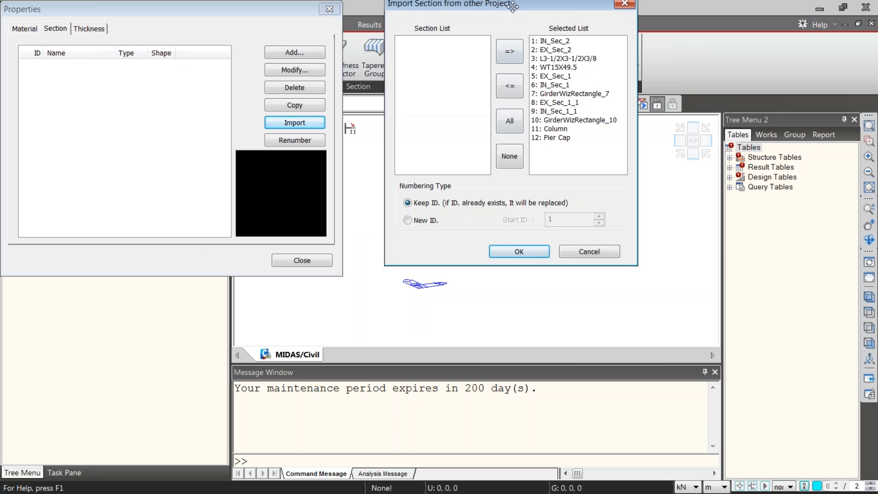
left_click(515, 257)
Step: Import the materials from the Properties Database file and close the properties dialog
left_click(24, 29)
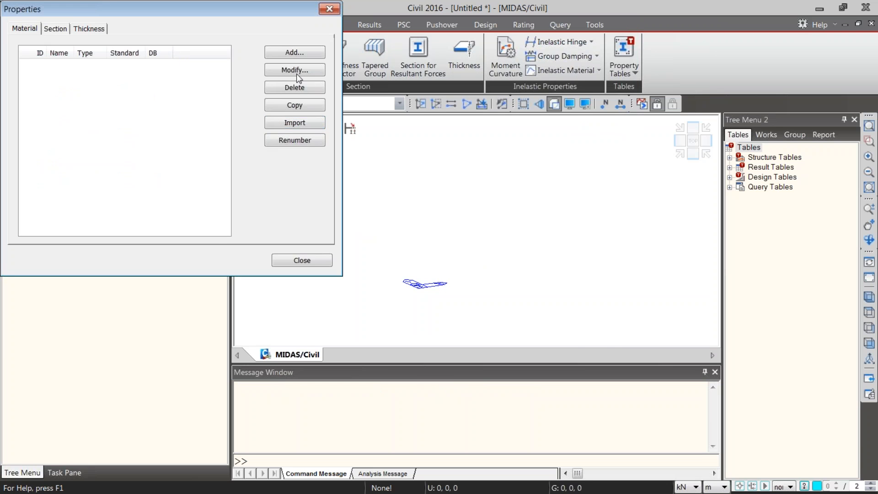
left_click(295, 124)
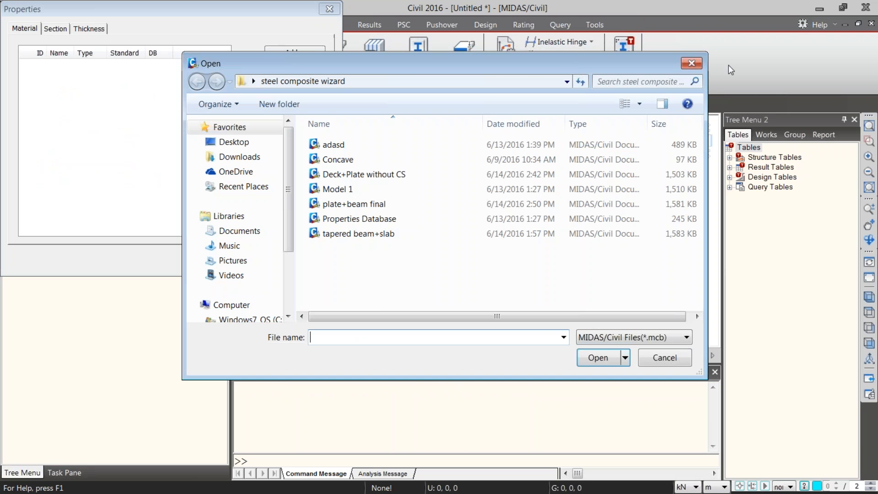
double_click(350, 220)
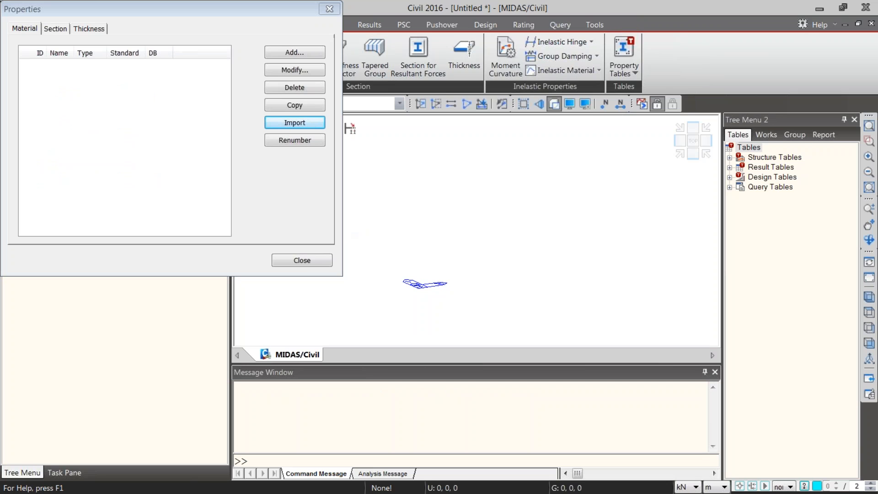
left_click(567, 260)
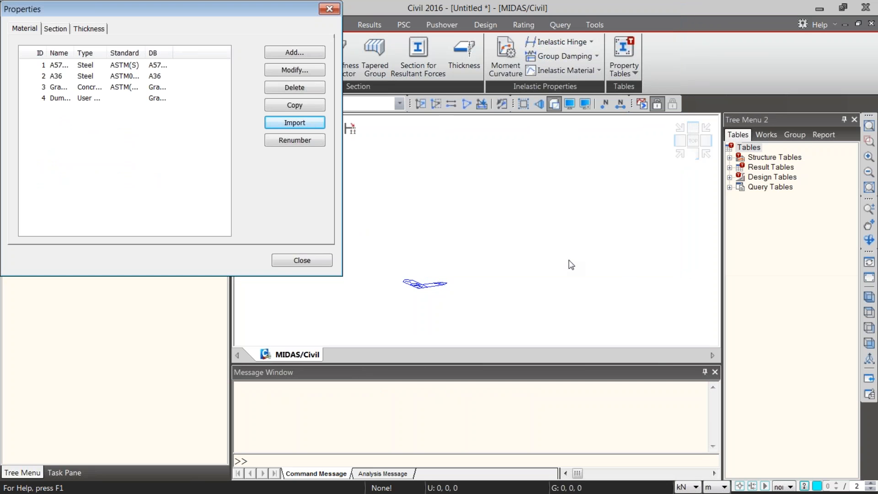
left_click(295, 260)
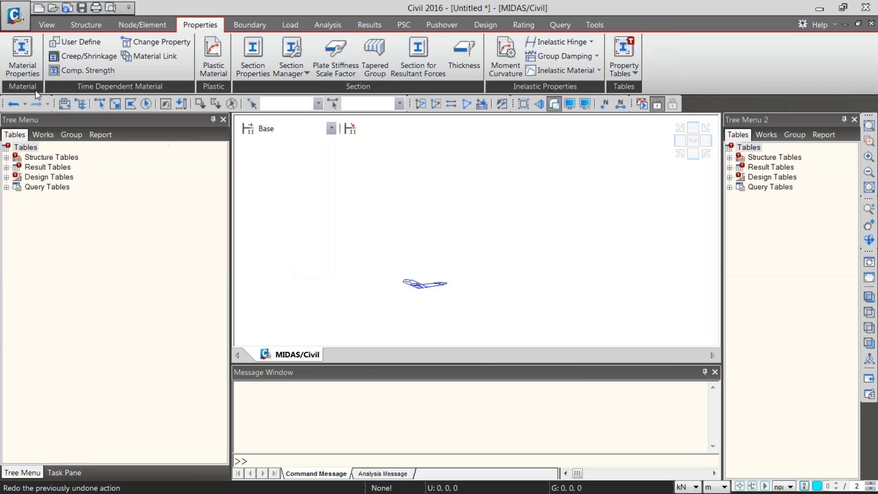
Step: Open the Steel Composite Girder Bridge Wizard and load the saved template Wizard Saved Tempelate.wzd
left_click(95, 26)
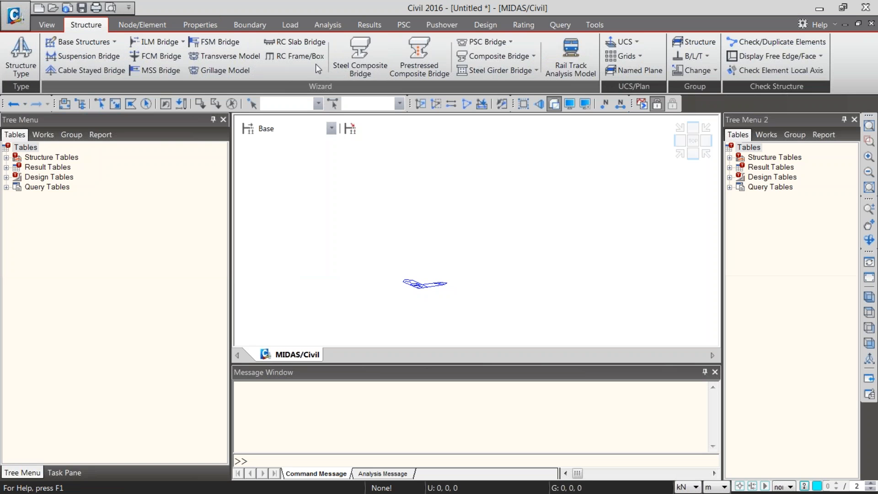
left_click(364, 77)
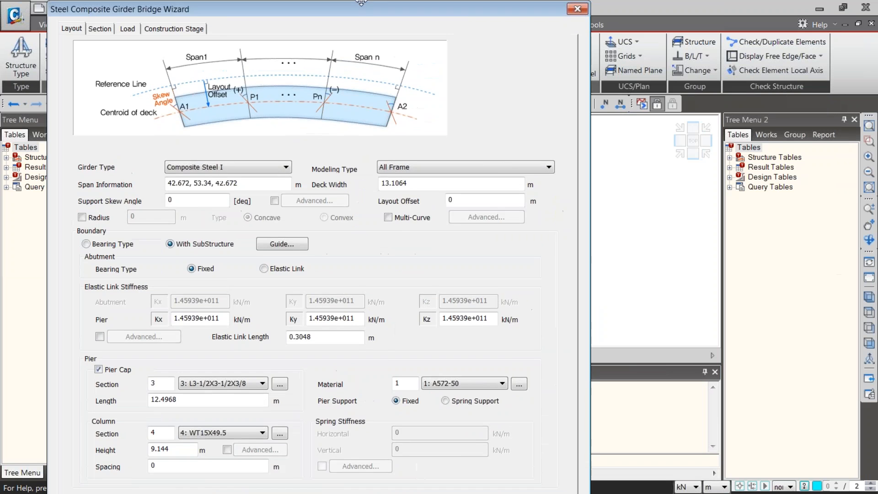
left_click_drag(361, 3, 361, 0)
left_click(122, 483)
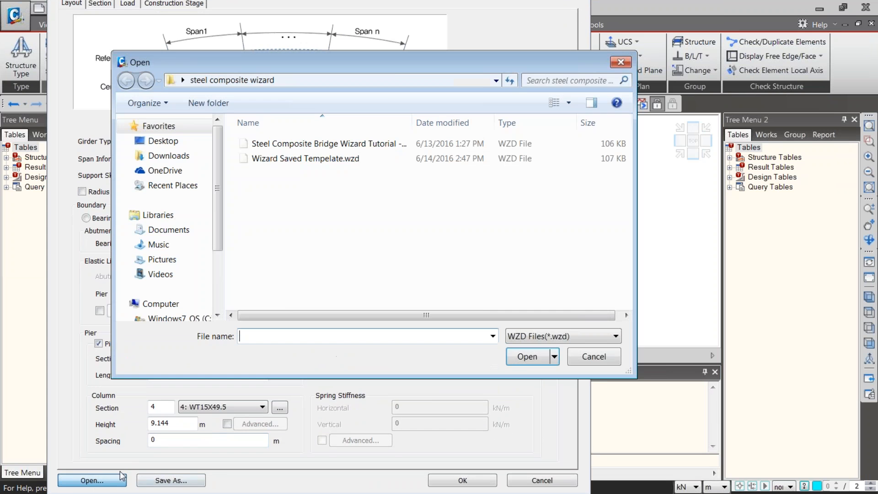
double_click(256, 155)
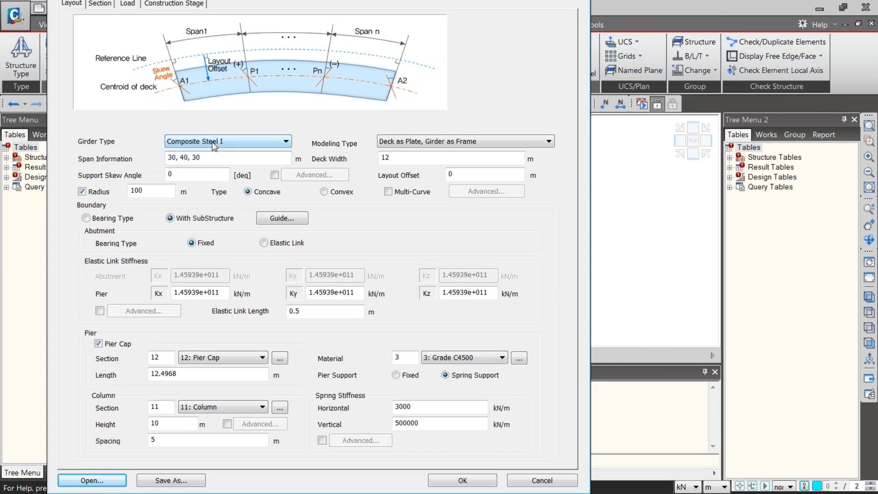
Step: Turn off the curve radius in the bridge layout and set the modeling type to All Frame
left_click(110, 192)
left_click(391, 142)
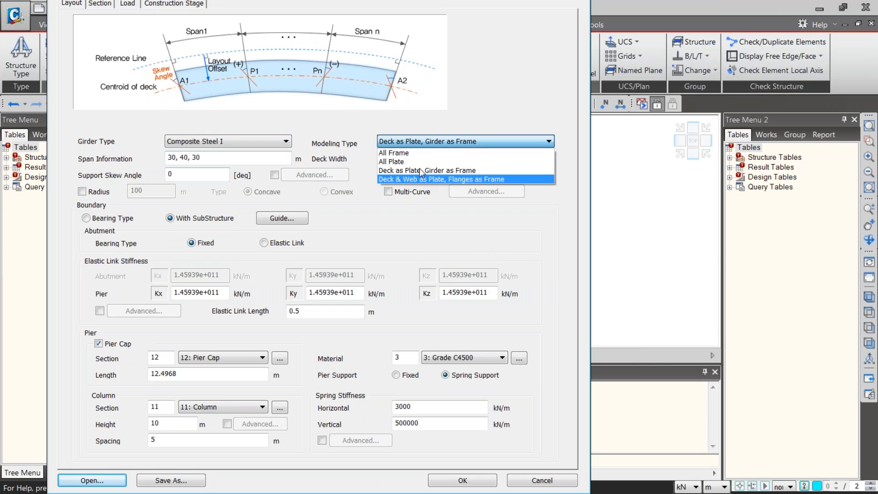
left_click(401, 153)
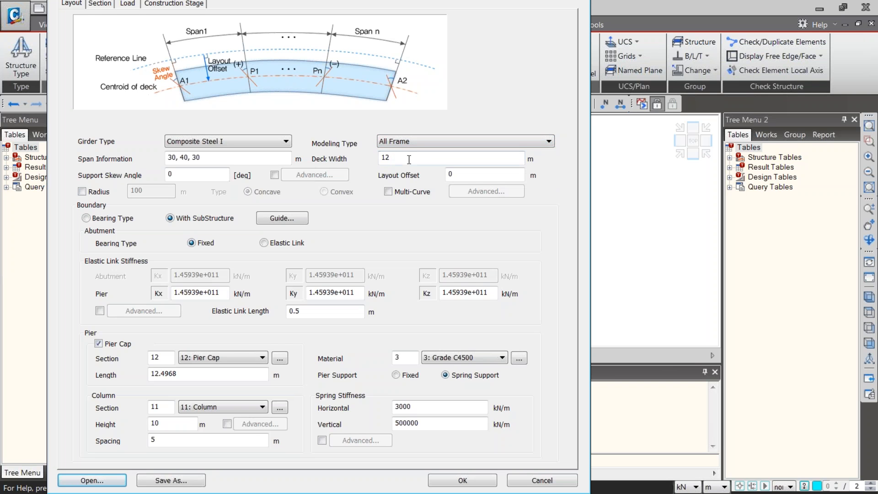
Step: Review the wizard's section data, including the section divisions of girder 4, and its layout settings
left_click(99, 4)
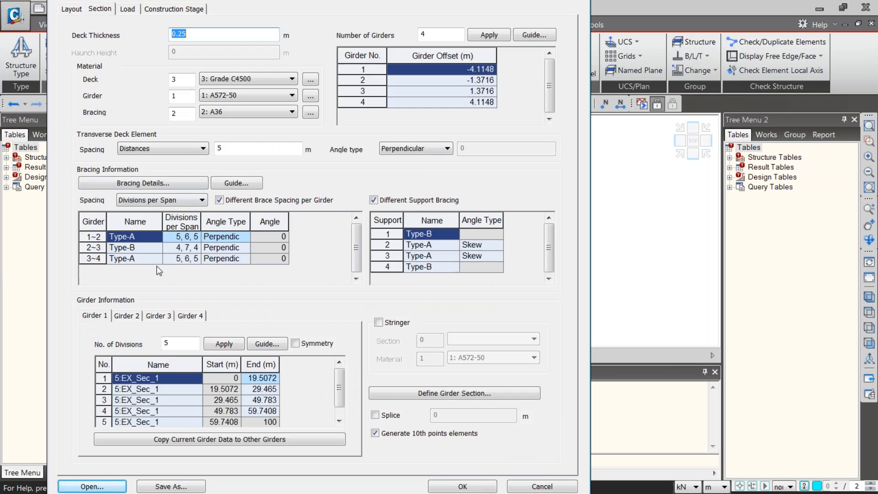
left_click(190, 316)
left_click(192, 392)
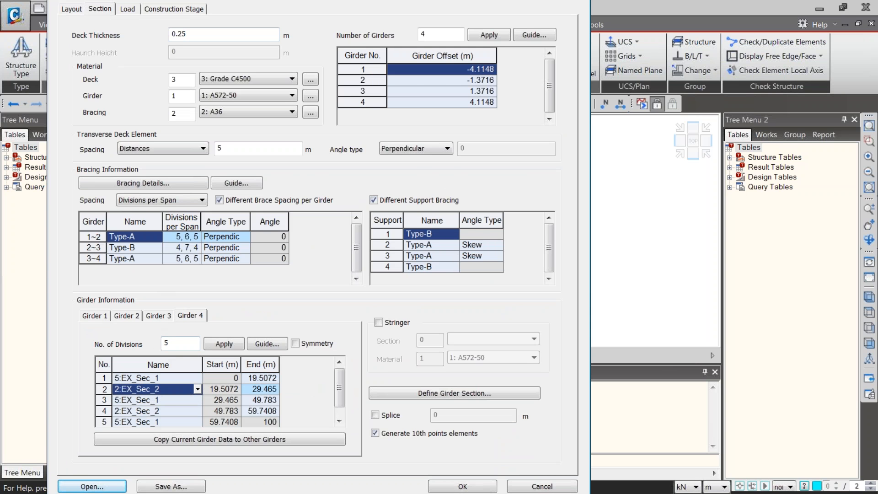
left_click_drag(62, 0, 62, 12)
left_click(71, 28)
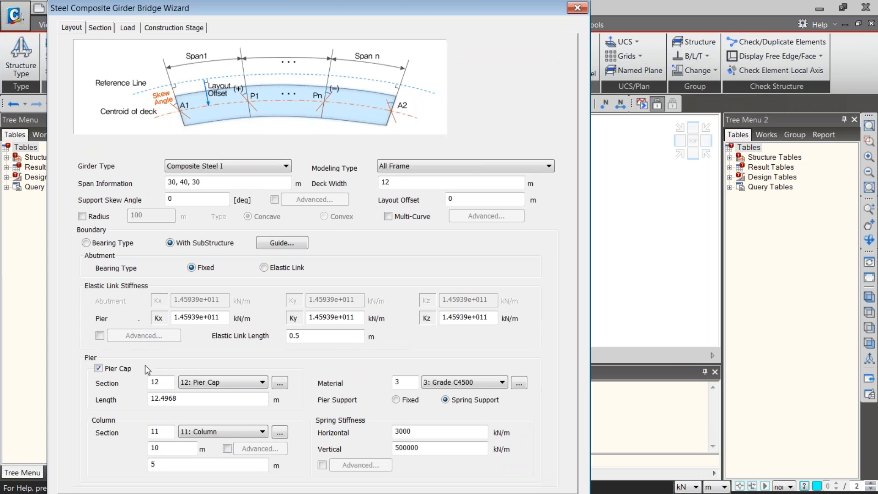
left_click(100, 28)
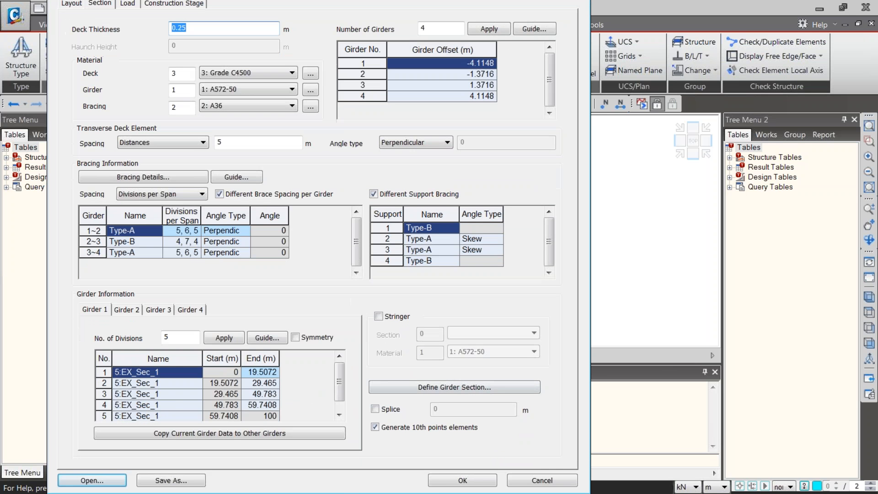
Step: Generate the all-frame bridge model from the wizard and inspect it from the top and in a rotated 3D view
left_click(480, 477)
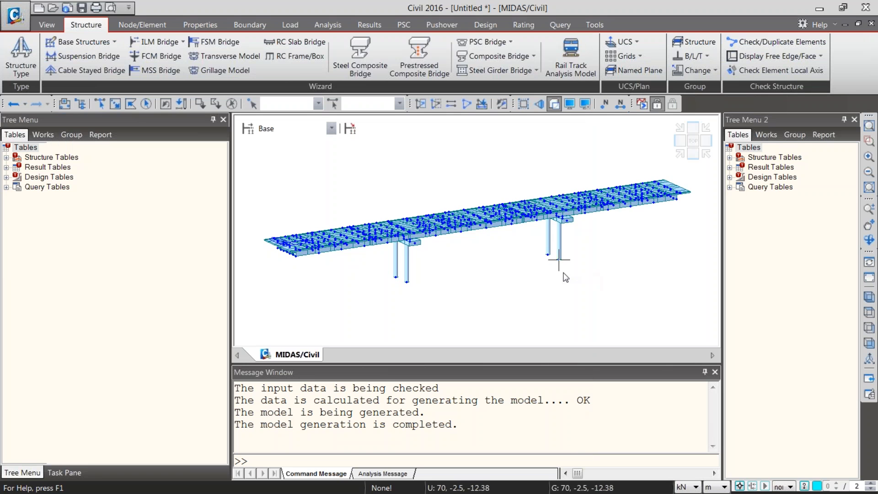
key("ctrl+shift+t")
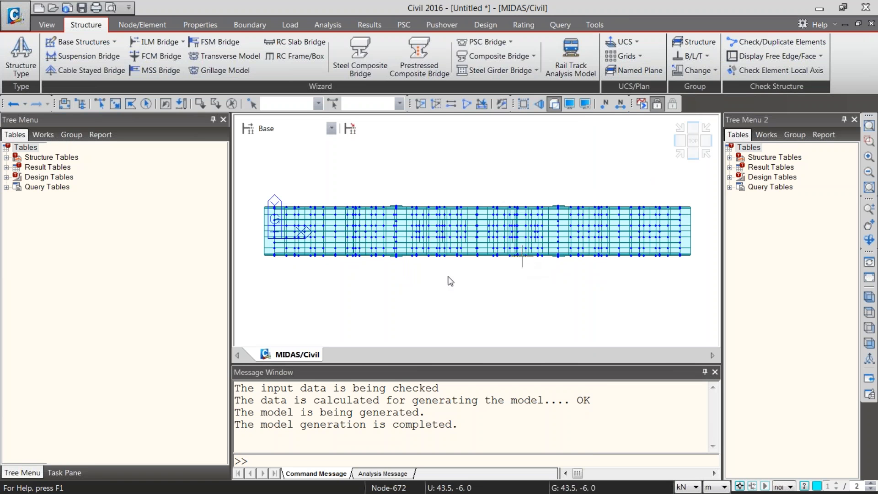
middle_click_drag(390, 277, 438, 217, "ctrl")
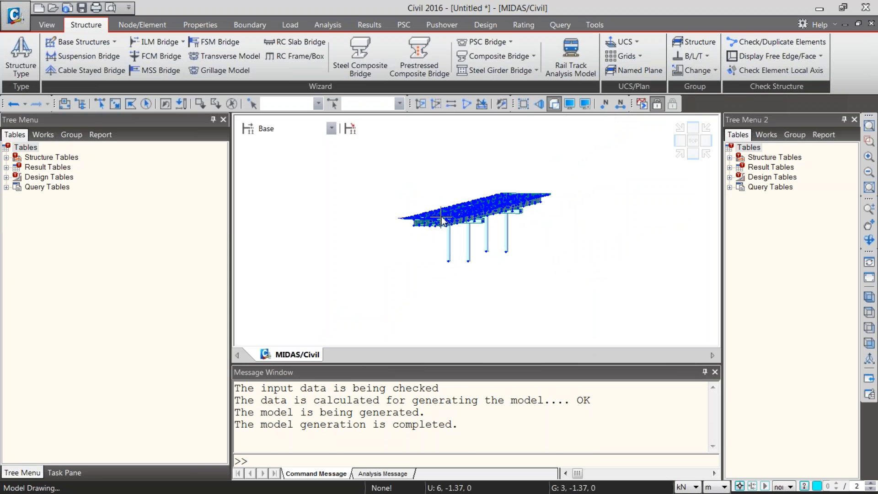
scroll(440, 216, "up", 4)
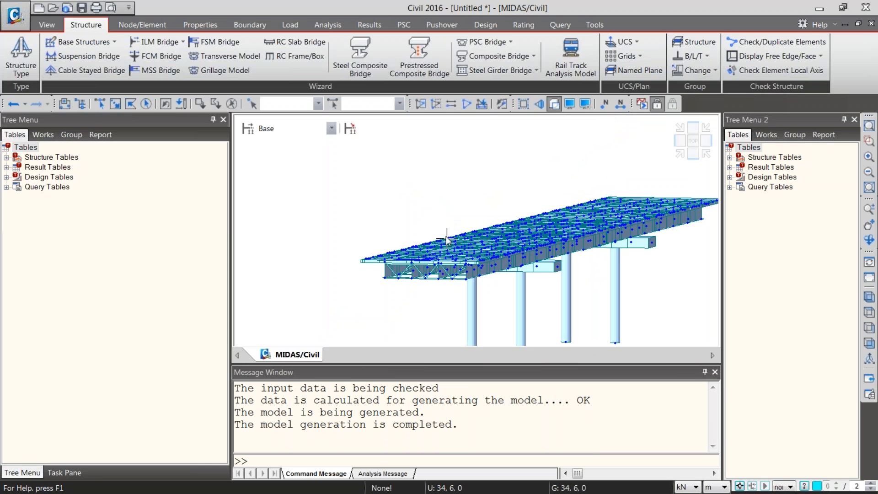
Step: List the model's sections in the works tree and highlight the elements that use section EX_Sec_1
left_click(42, 134)
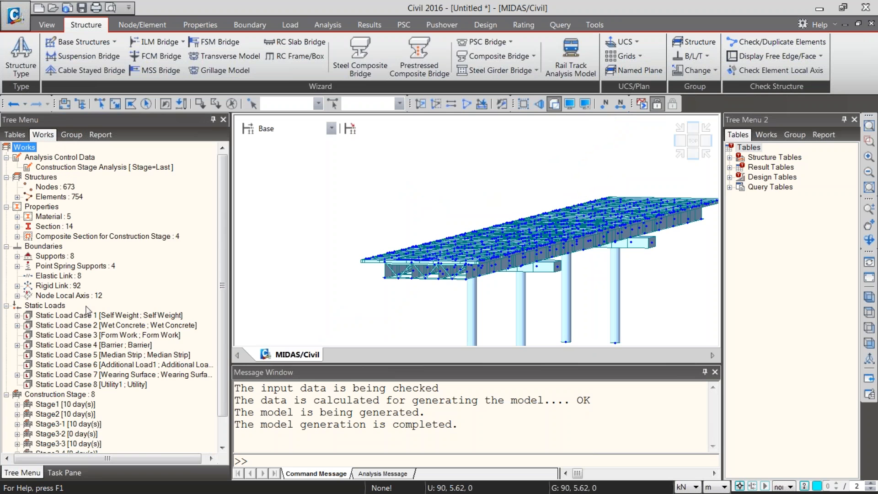
left_click(17, 226)
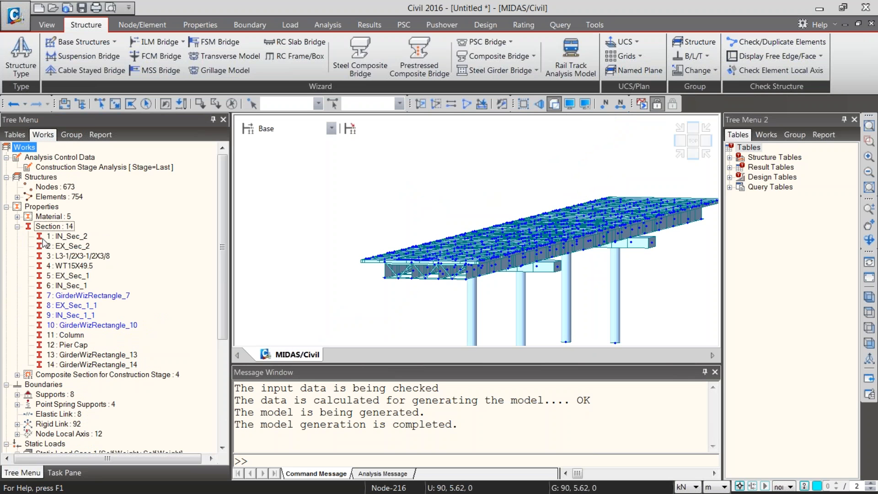
left_click(76, 276)
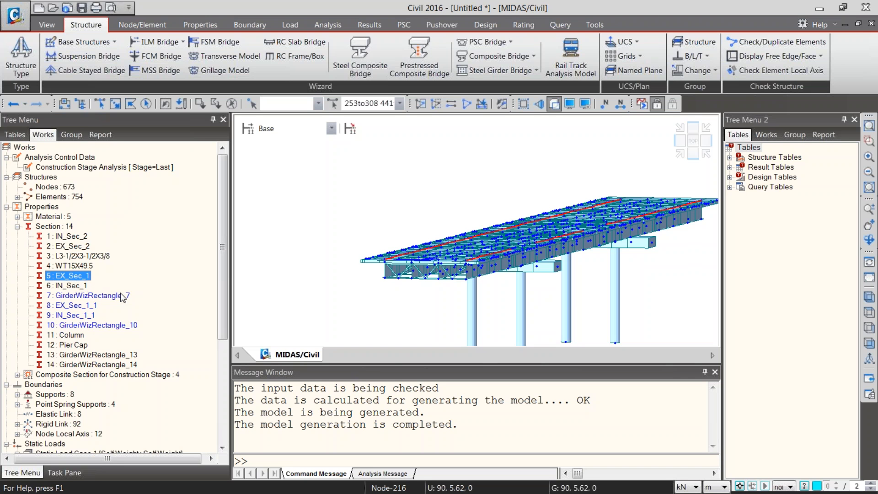
Step: Try to window-select one outer girder line of the bridge in the end view
left_click(366, 325)
key("ctrl+shift+l")
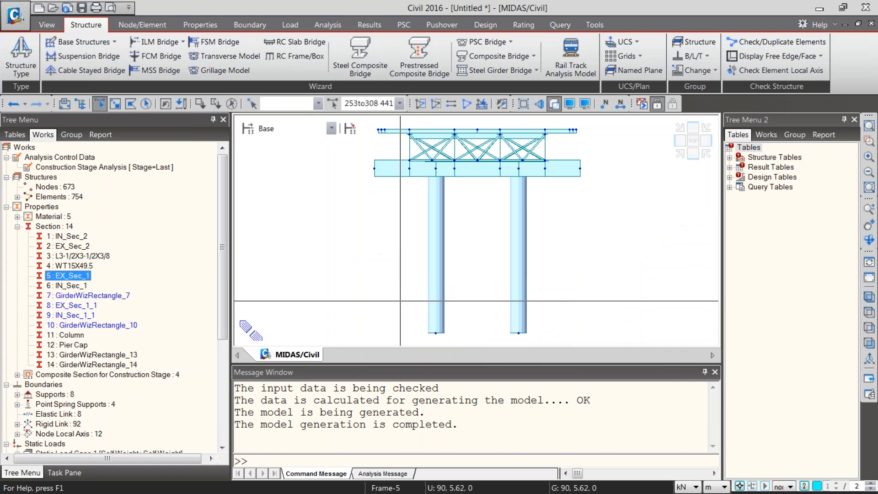
left_click_drag(403, 122, 418, 133)
left_click(232, 104)
left_click_drag(406, 122, 424, 132)
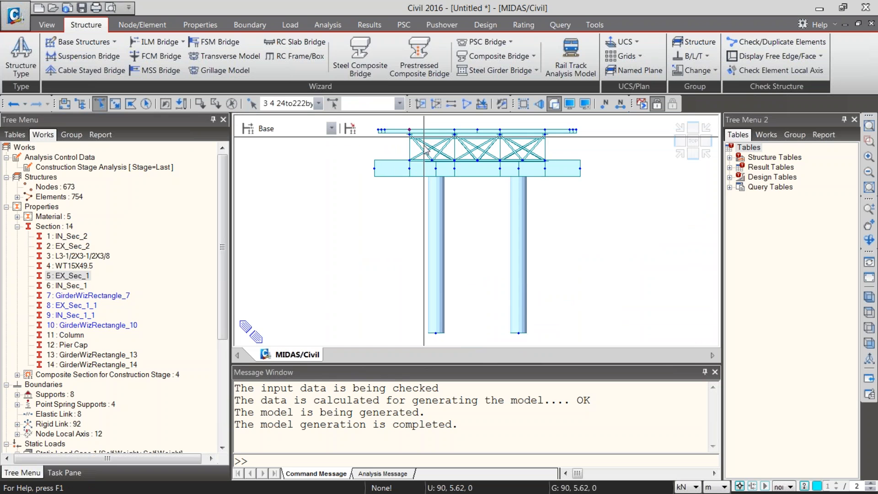
Step: Show the model as wireframe and activate only the elements assigned to section EX_Sec_1
key("ctrl+h")
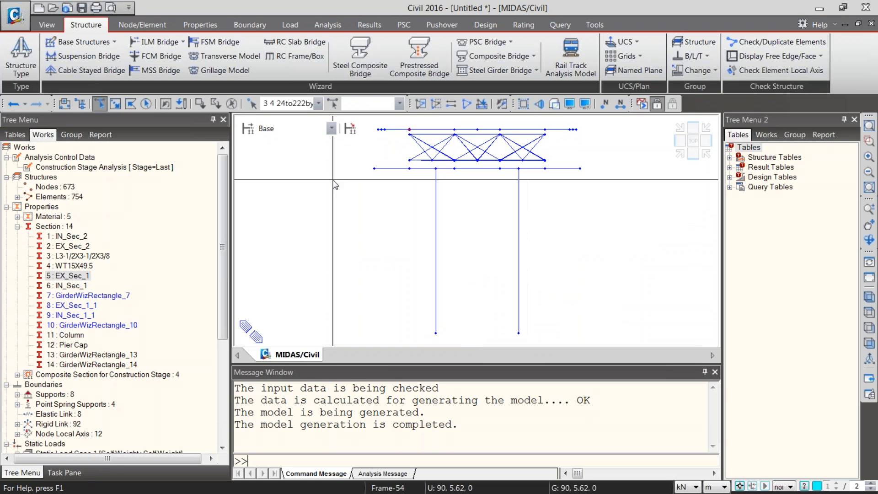
left_click(69, 275)
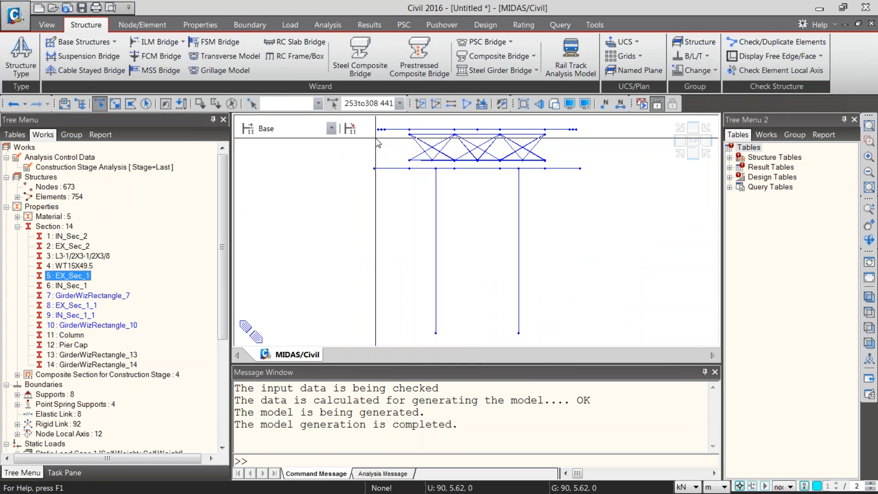
key("F2")
Step: Select the upper girder line in the plan view and isolate it
key("ctrl+shift+t")
left_click_drag(245, 208, 701, 232)
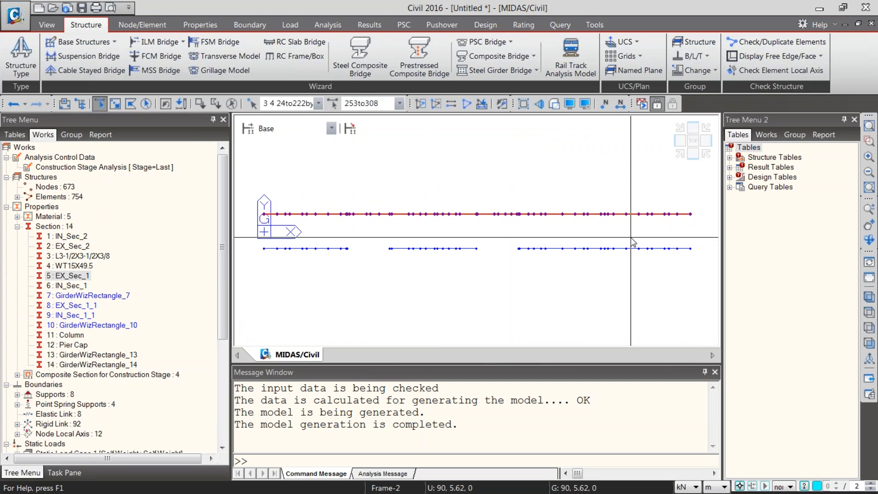
left_click(420, 104)
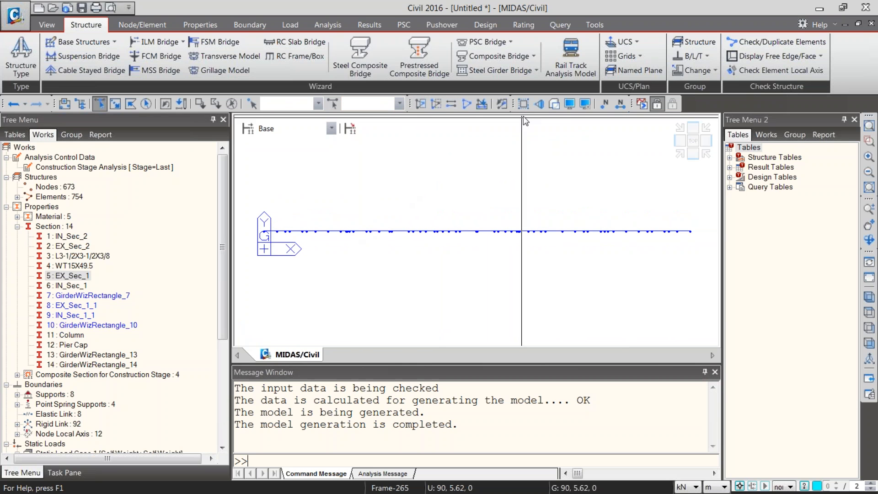
Step: Show the isolated girder with its section shapes and examine it along its full length in 3D
left_click(555, 109)
middle_click_drag(264, 251, 343, 177, "ctrl")
scroll(423, 270, "up", 1)
middle_click_drag(423, 270, 424, 270)
scroll(404, 257, "up", 4)
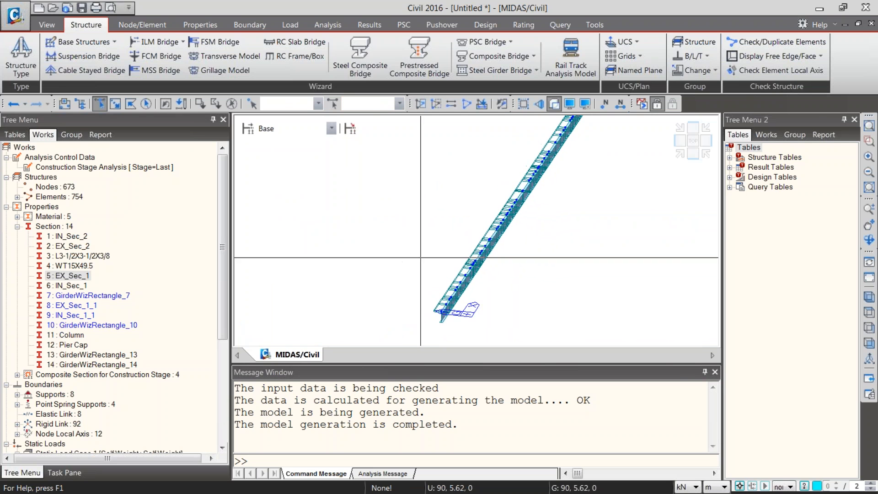
middle_click_drag(511, 219, 456, 269)
scroll(471, 265, "up", 3)
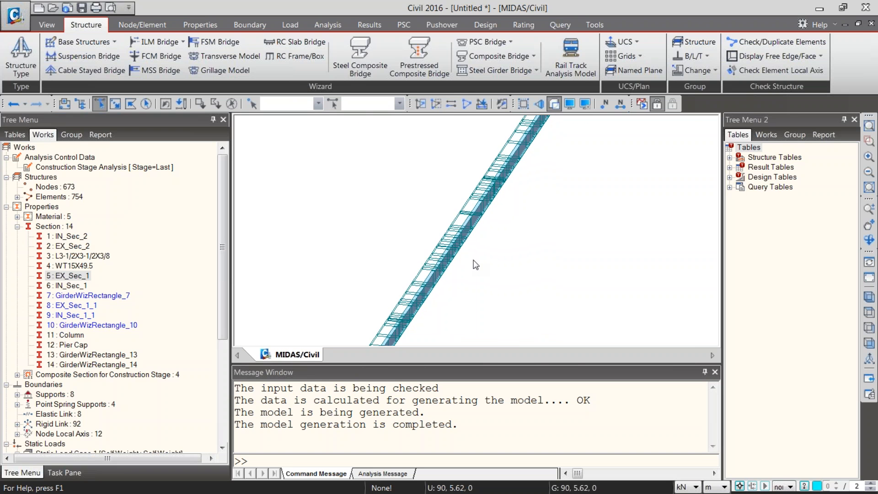
middle_click_drag(499, 227, 428, 366)
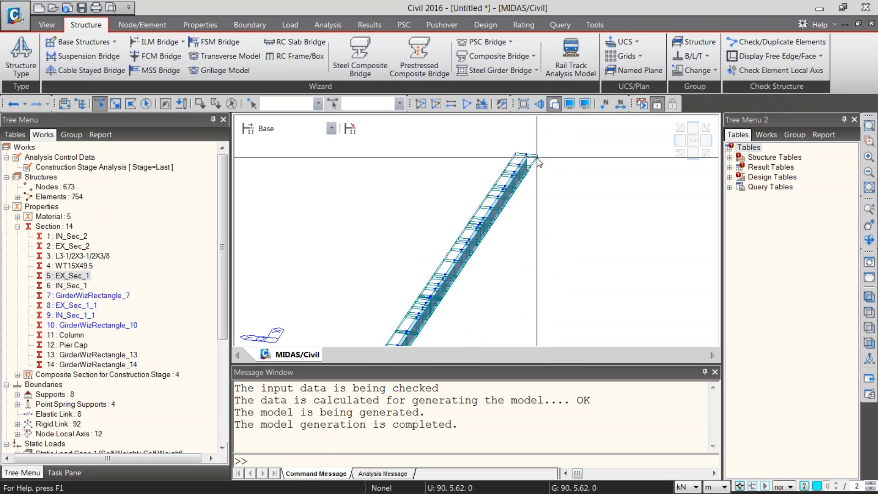
middle_click_drag(490, 242, 551, 180)
scroll(550, 180, "down", 4)
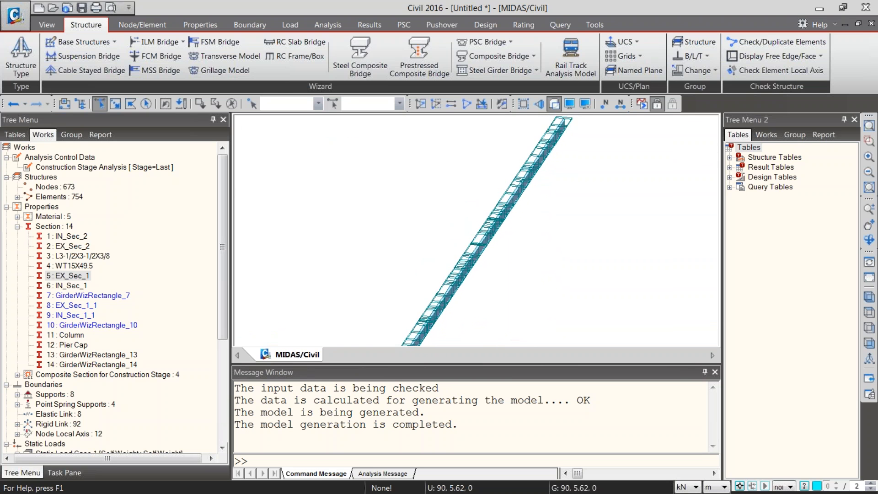
middle_click_drag(495, 270, 451, 241)
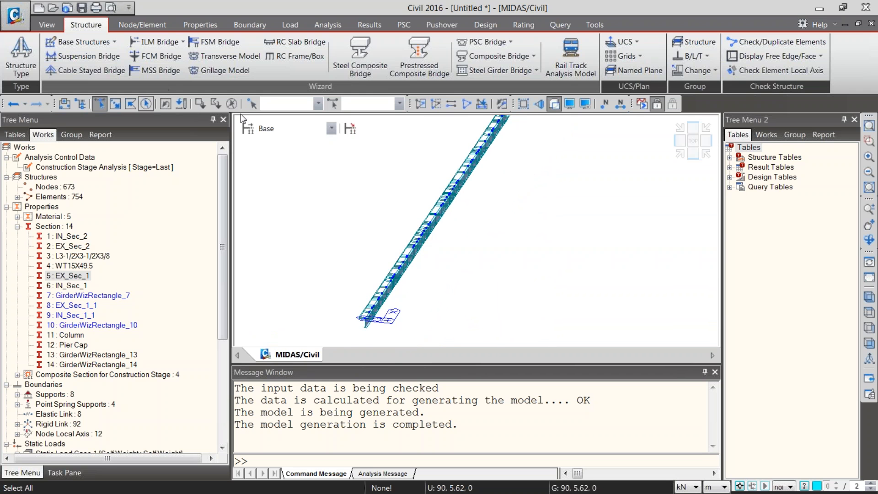
middle_click_drag(491, 208, 495, 224)
scroll(495, 224, "down", 1)
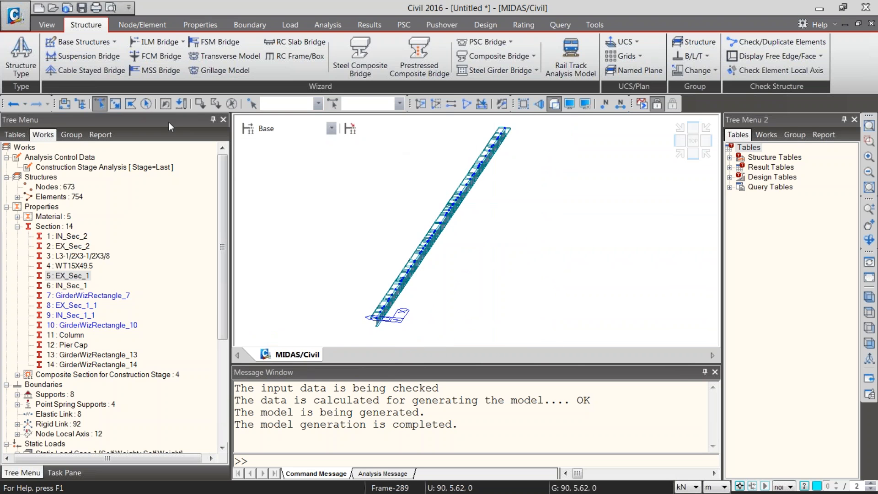
Step: Export the model as a MIDAS/Civil MCT file named frame
left_click(13, 15)
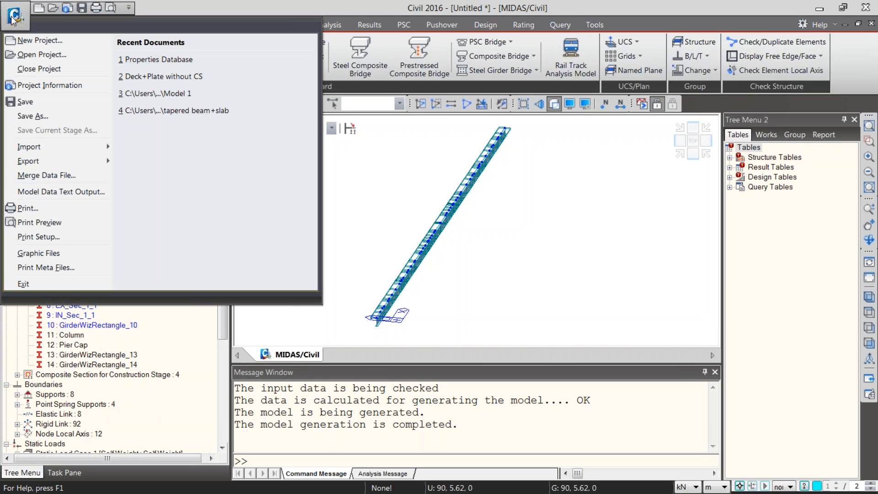
mouse_move(70, 162)
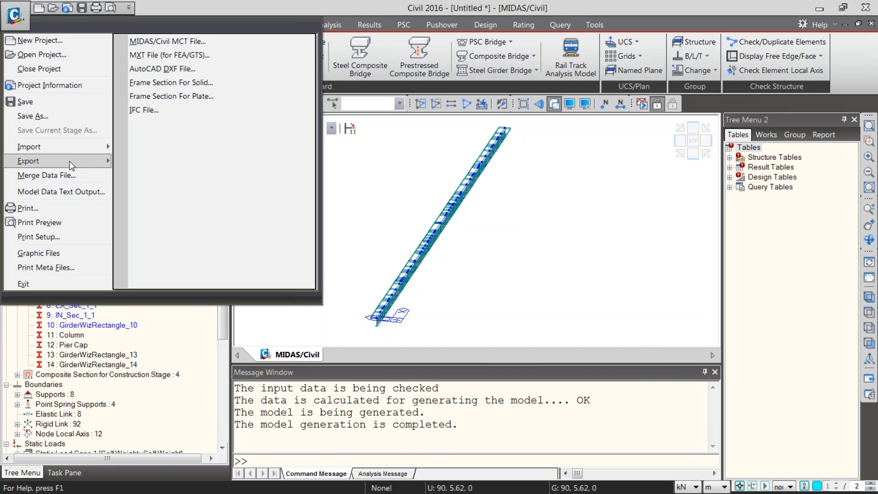
left_click(180, 42)
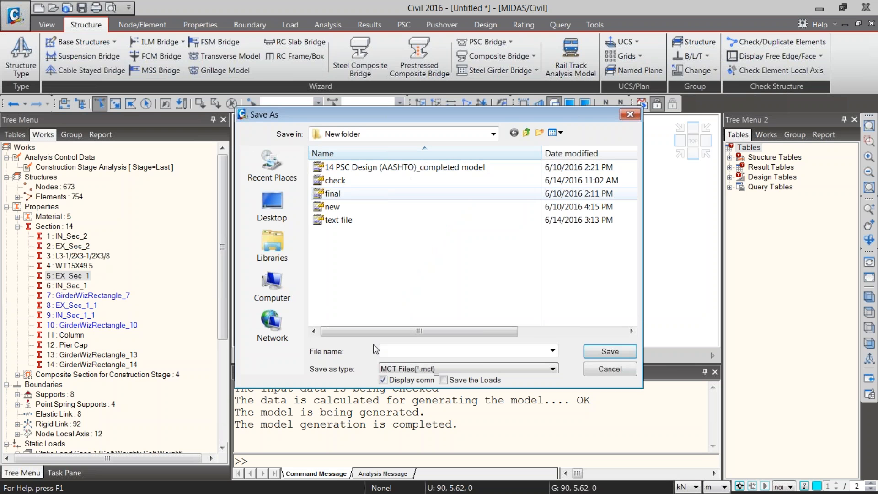
left_click(389, 351)
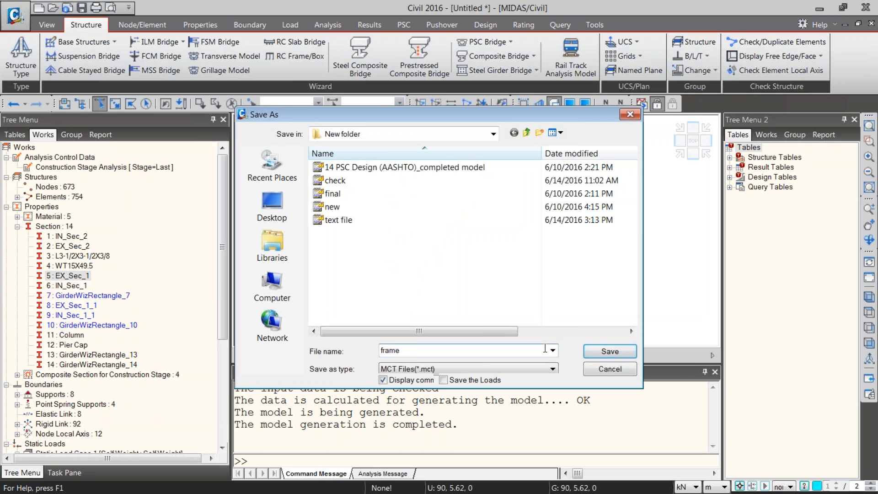
left_click(610, 352)
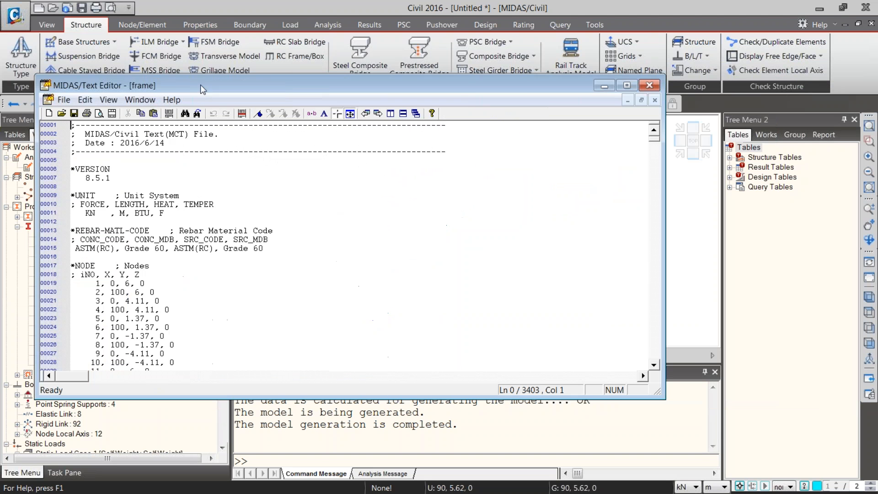
Step: Look through the node and element records in the exported MCT file
scroll(89, 265, "down", 20)
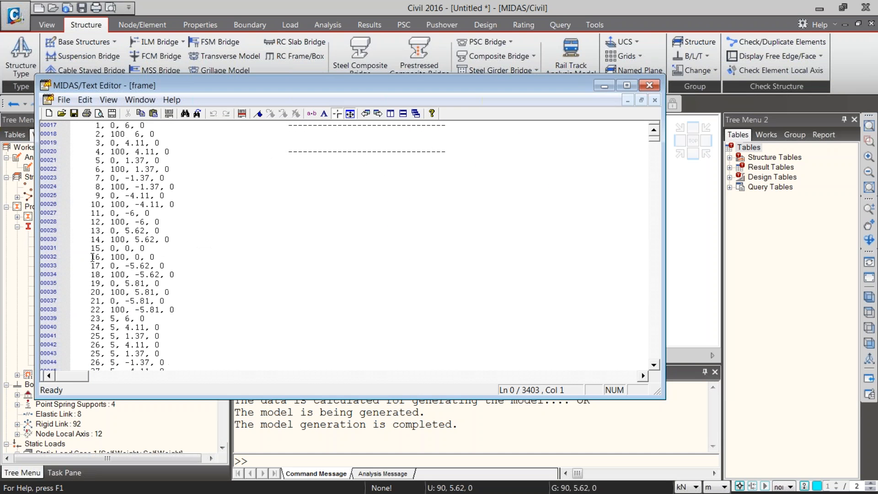
scroll(174, 264, "down", 3)
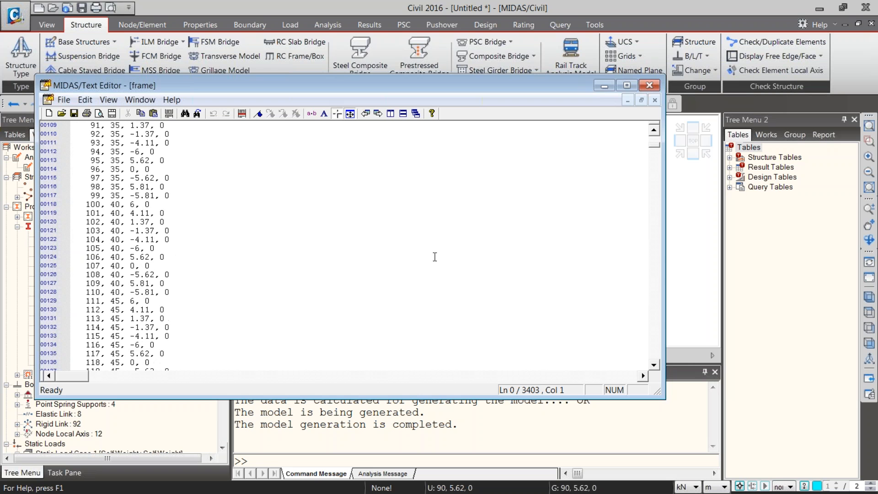
scroll(343, 196, "down", 8)
left_click_drag(466, 88, 696, 288)
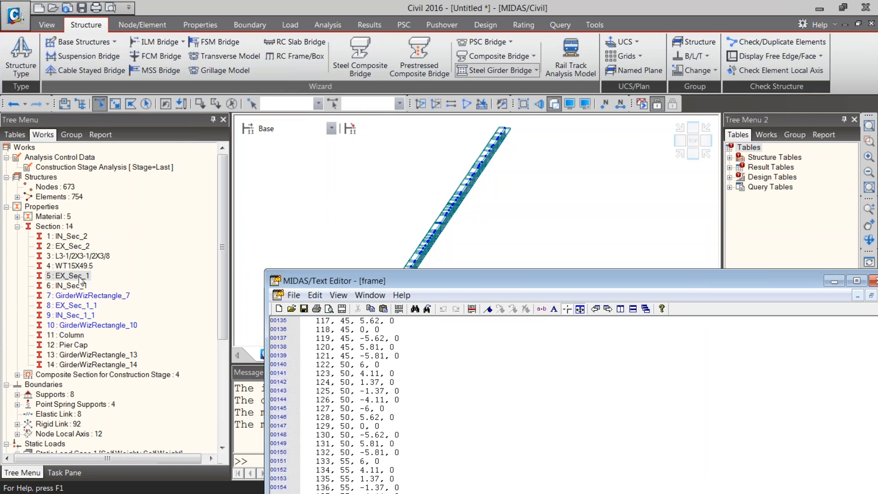
left_click_drag(341, 281, 204, 31)
scroll(676, 143, "down", 4)
left_click_drag(747, 95, 726, 154)
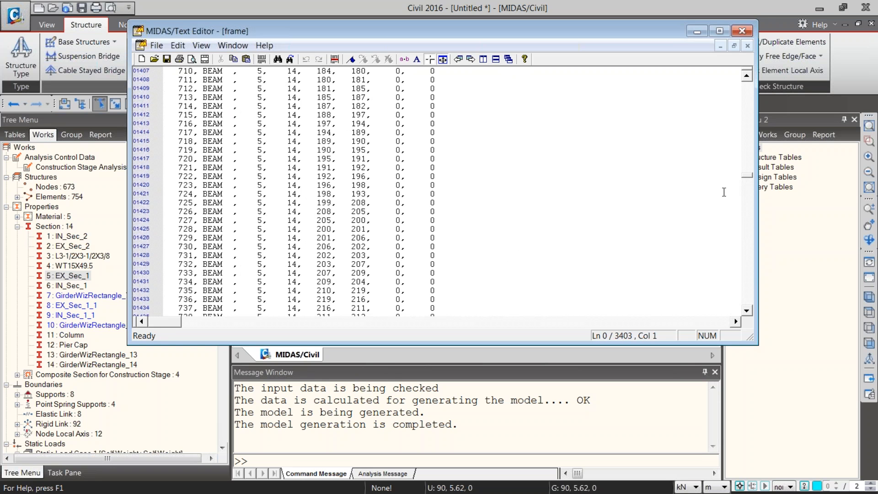
Step: Search the exported MCT file for the section name EX_Sec_1
key("ctrl+f")
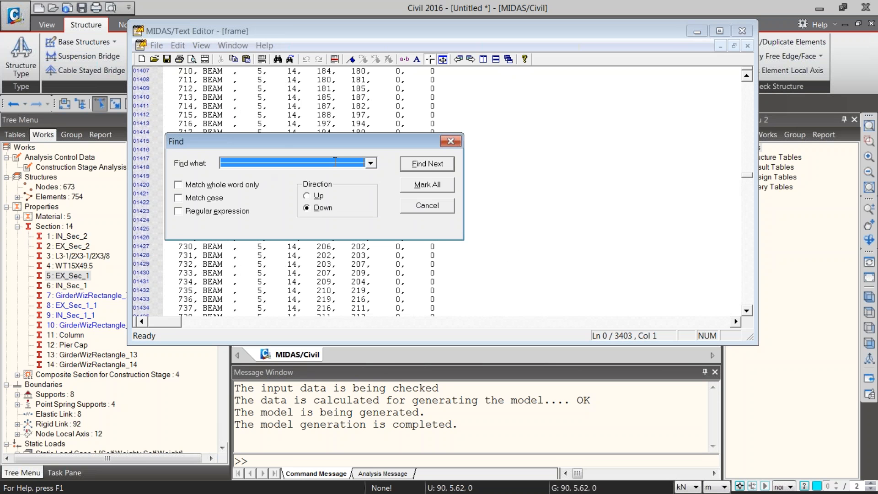
left_click(335, 161)
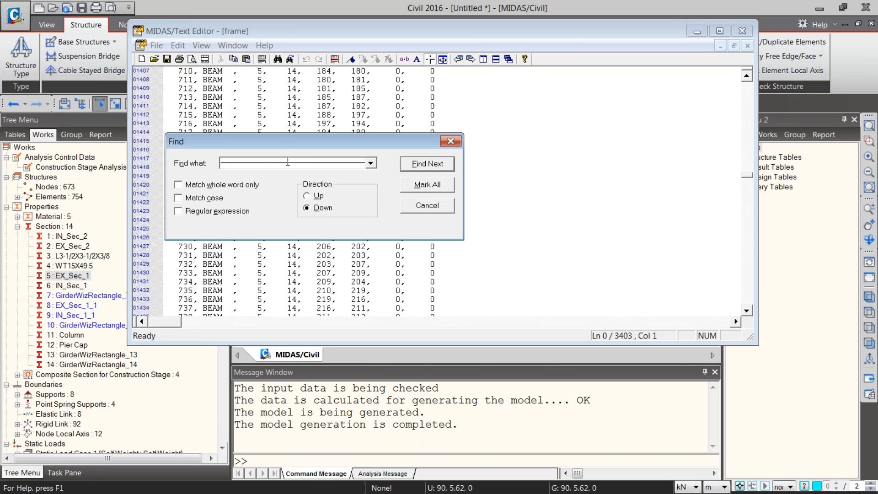
key("BackSpace")
key("BackSpace")
key("BackSpace")
key("BackSpace")
key("BackSpace")
key("BackSpace")
key("BackSpace")
key("BackSpace")
key("BackSpace")
key("BackSpace")
key("BackSpace")
key("BackSpace")
key("BackSpace")
key("BackSpace")
key("BackSpace")
key("BackSpace")
key("BackSpace")
key("BackSpace")
key("BackSpace")
key("BackSpace")
key("BackSpace")
key("BackSpace")
key("BackSpace")
key("BackSpace")
type("EX")
key("Return")
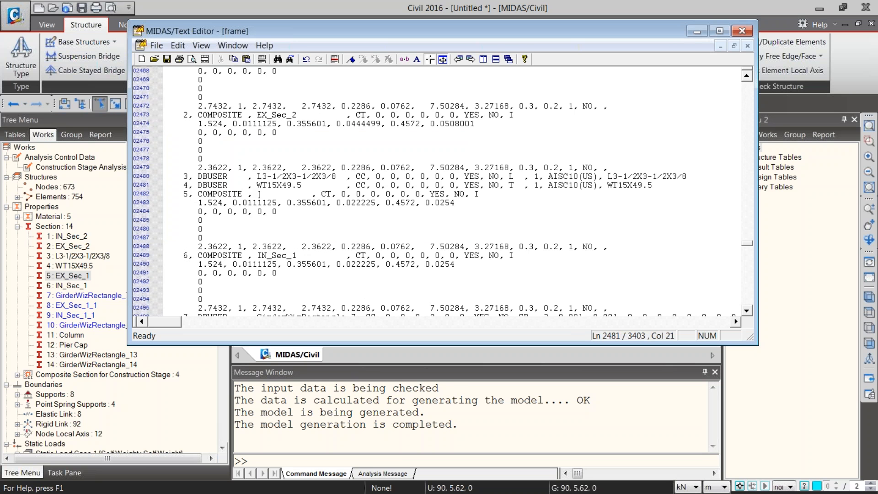
Step: Restore the name EX_Sec_1 in the section 5 record and select that record's complete definition
type("EX_Sec_1")
left_click_drag(179, 194, 452, 256)
left_click_drag(618, 246, 625, 245)
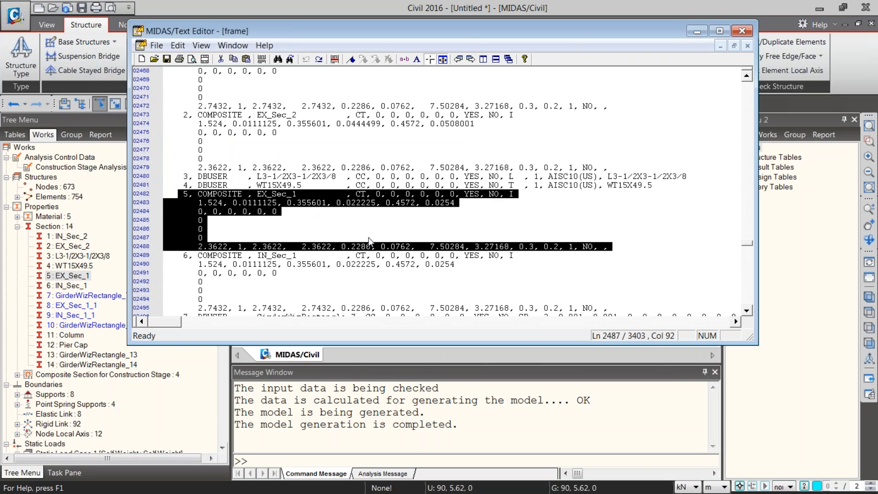
left_click(187, 194)
left_click_drag(165, 193, 189, 203)
left_click_drag(345, 227, 455, 239)
left_click_drag(521, 242, 612, 246)
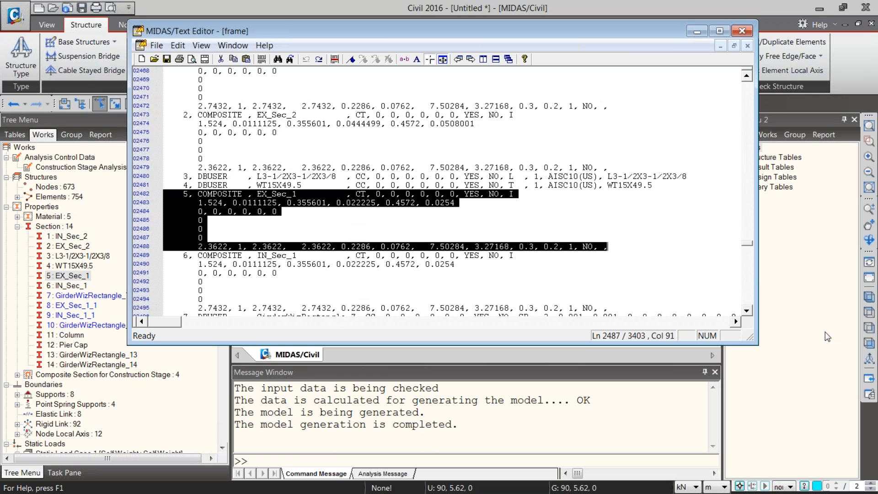
Step: Switch to Excel and paste the copied EX_Sec_1 definition into a new sheet starting at cell A3
key("alt+Tab")
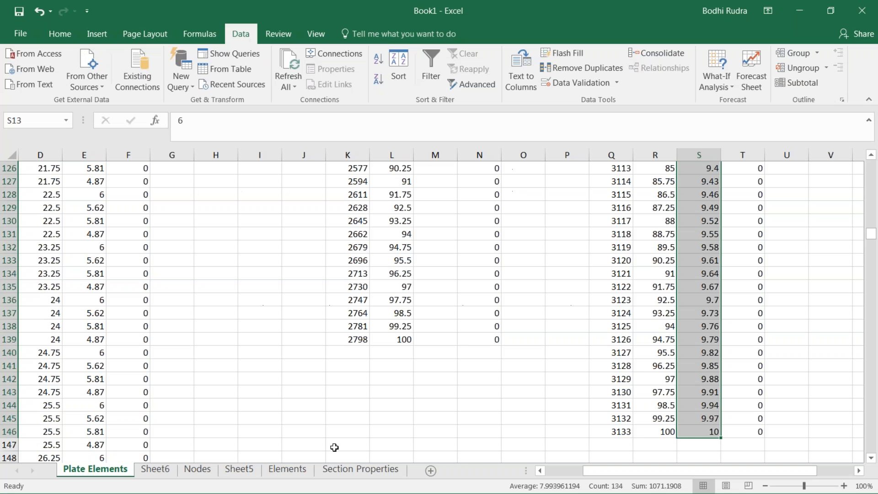
left_click(429, 470)
left_click(54, 196)
key("ctrl+v")
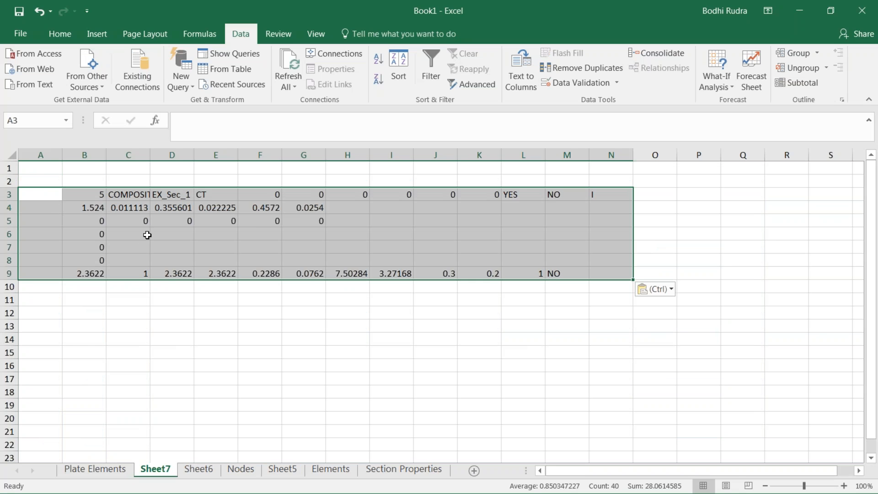
Step: Examine the pasted EX_Sec_1 record cell by cell, covering its type, name, offset, girder dimensions and slab data
left_click(173, 208)
left_click(128, 207)
left_click_drag(75, 196, 613, 274)
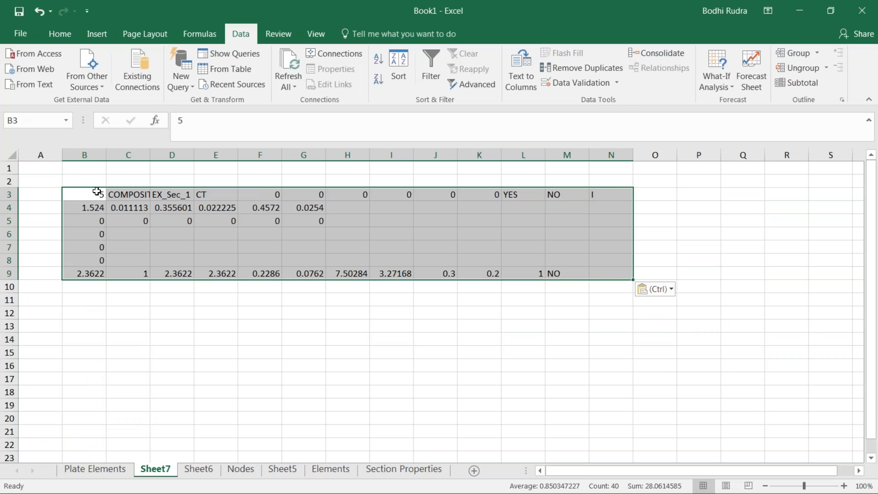
left_click(101, 189)
left_click(177, 194)
left_click(229, 194)
left_click(304, 198)
left_click(352, 196)
left_click(466, 194)
left_click(582, 194)
left_click(93, 210)
key("Right")
key("Right")
key("Right")
key("Right")
key("Right")
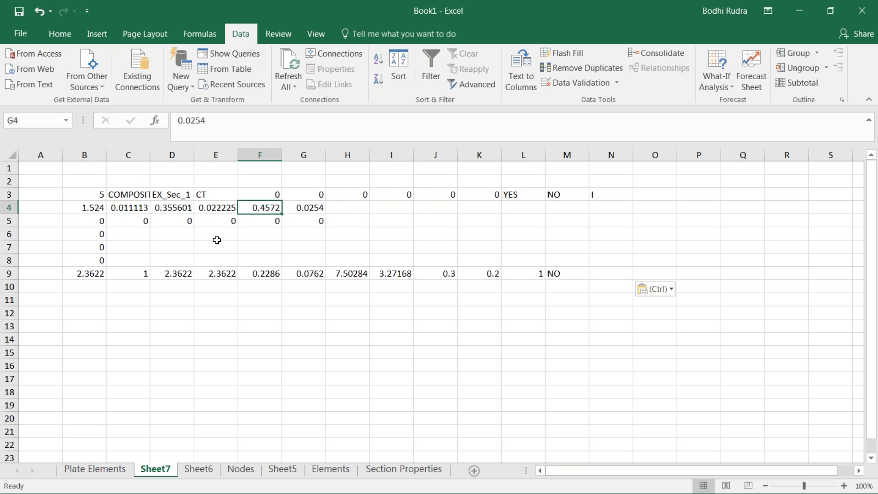
left_click(97, 272)
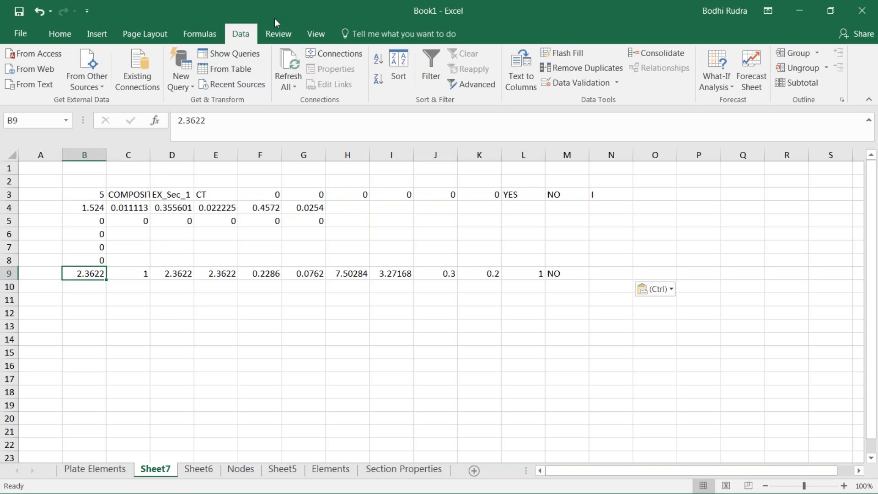
Step: Run Text to Columns on cell B9 as delimited text, separated by tab, comma and space, and select the record range B3:N9
left_click(199, 34)
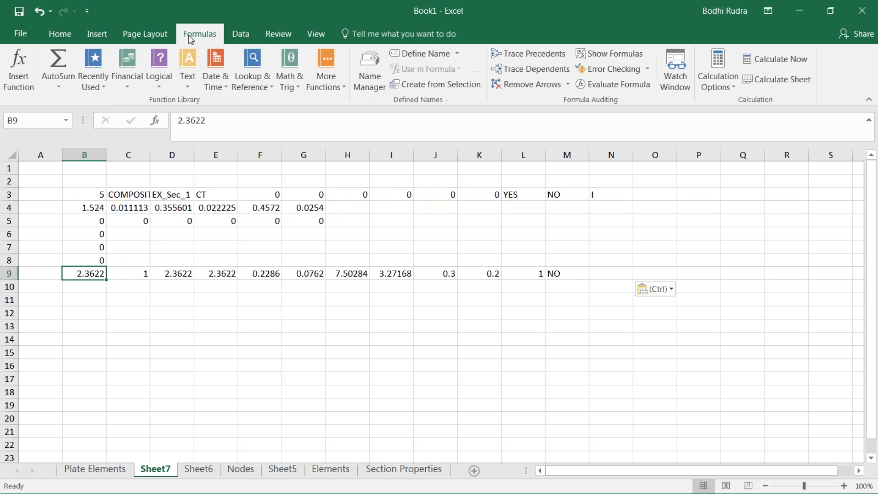
left_click(240, 33)
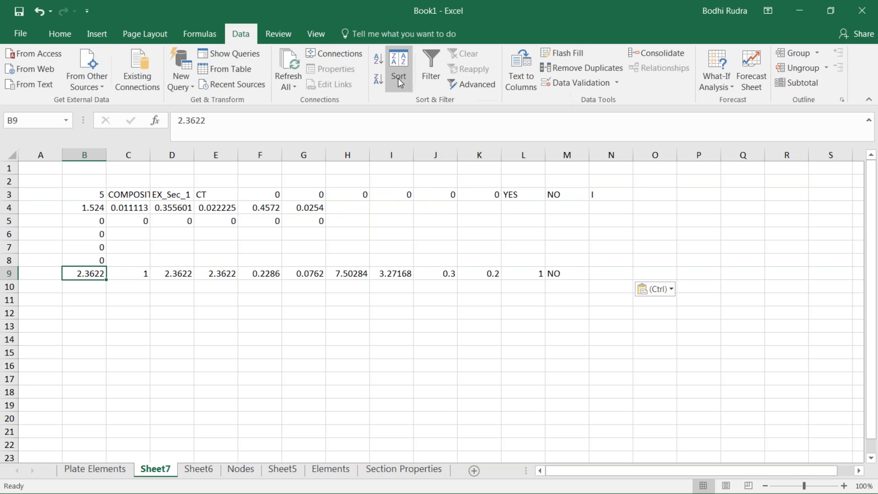
left_click(521, 76)
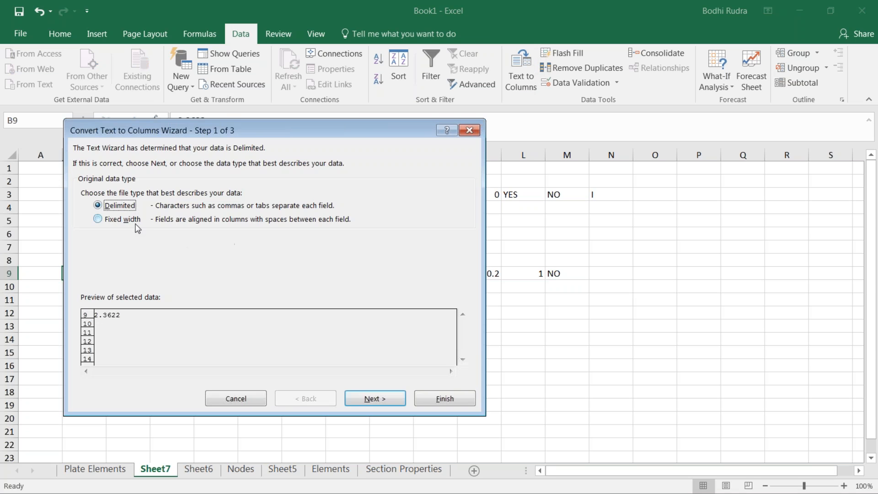
left_click(371, 398)
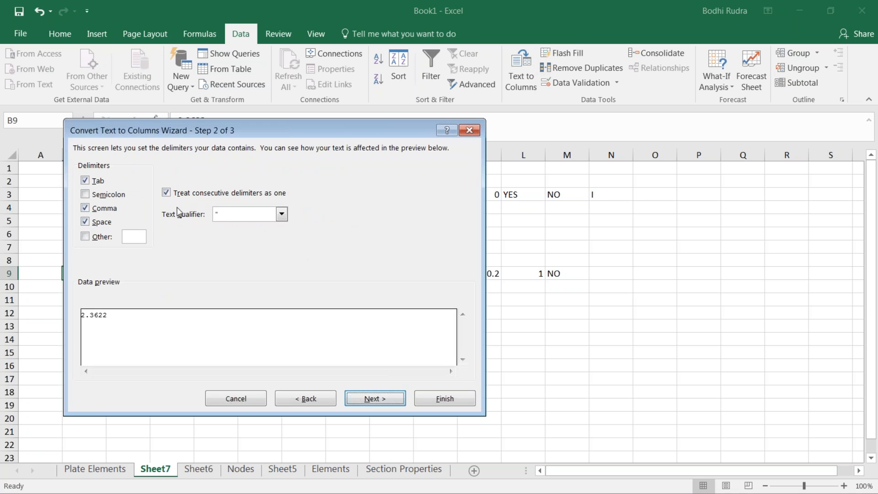
left_click(430, 399)
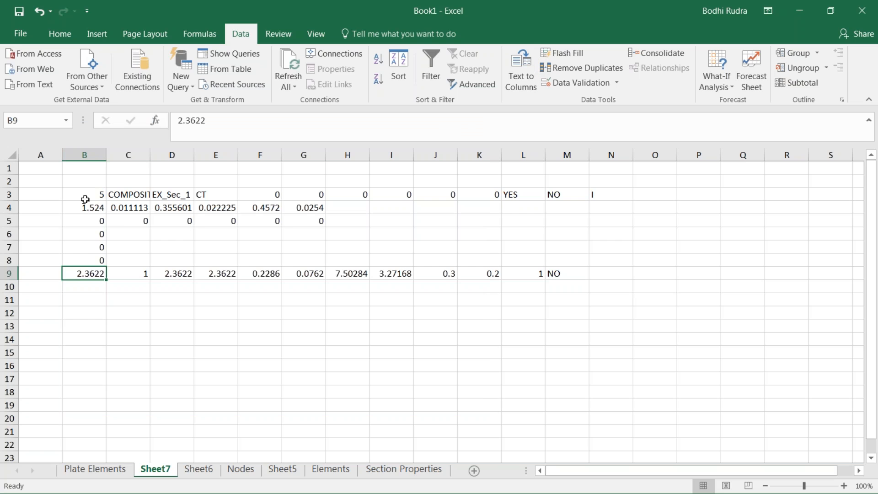
left_click_drag(90, 196, 601, 275)
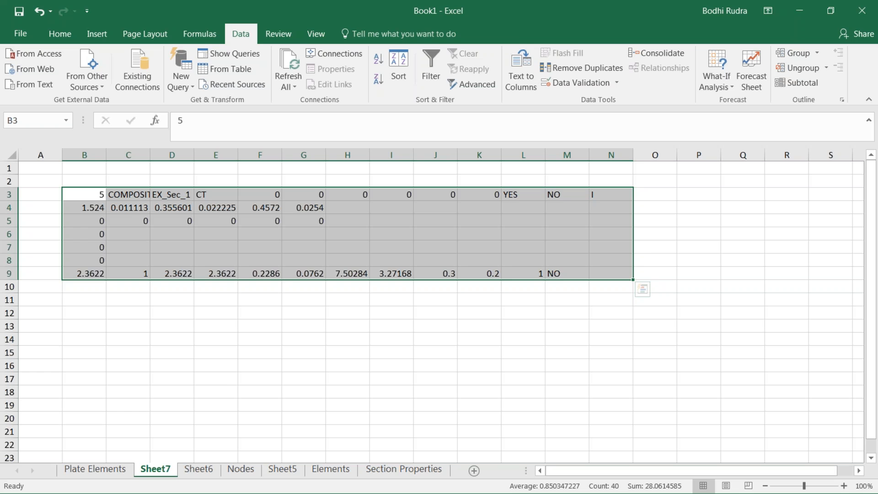
Step: Switch to the untitled bridge model in MIDAS Civil and set it to the top view
key("alt+Tab")
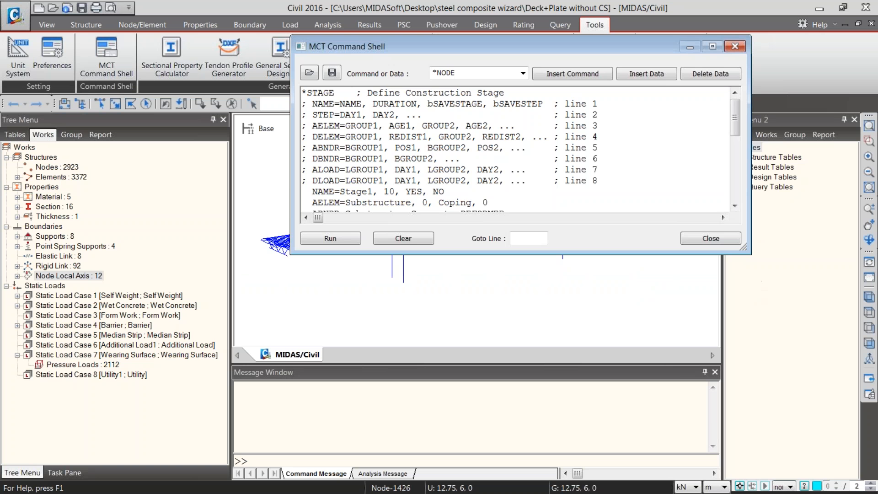
key("alt+Tab")
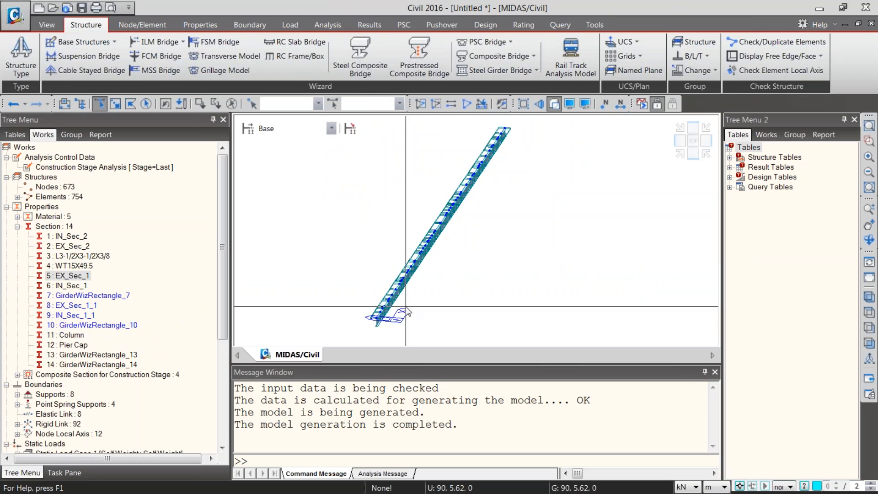
mouse_move(404, 262)
middle_mouse_down("ctrl")
mouse_move(417, 261)
mouse_move(410, 261)
middle_mouse_up("ctrl")
key("ctrl+shift+t")
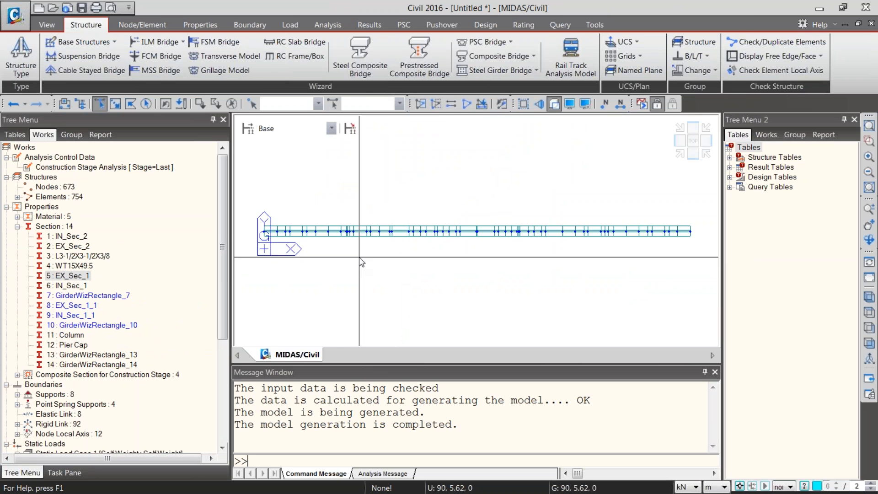
Step: Turn off the hidden view, inspect the girder elements along the span in plan, and clear the selection
left_click(270, 233)
left_click(285, 233)
left_click(280, 232)
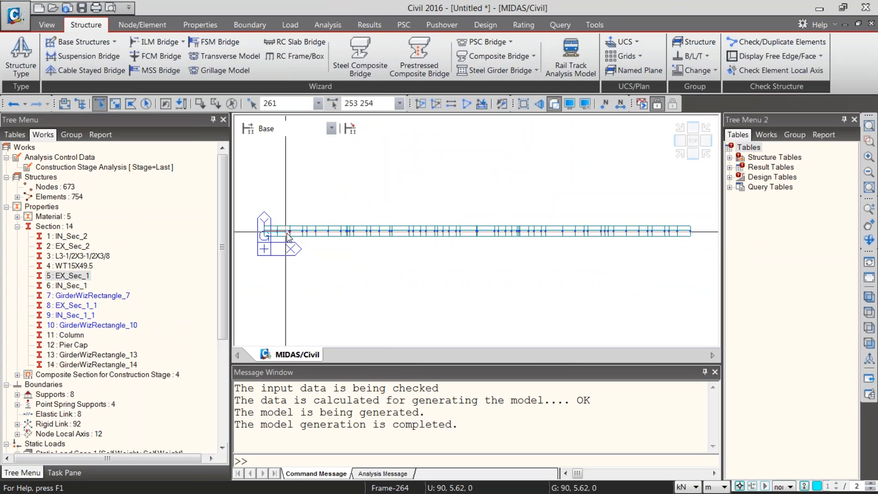
left_click_drag(305, 234, 397, 238)
key("ctrl+h")
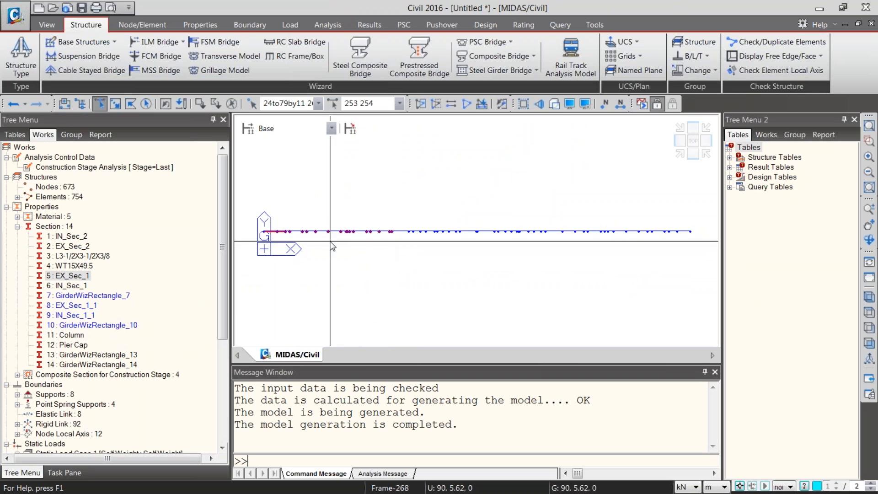
left_click_drag(278, 221, 414, 244)
left_click(231, 104)
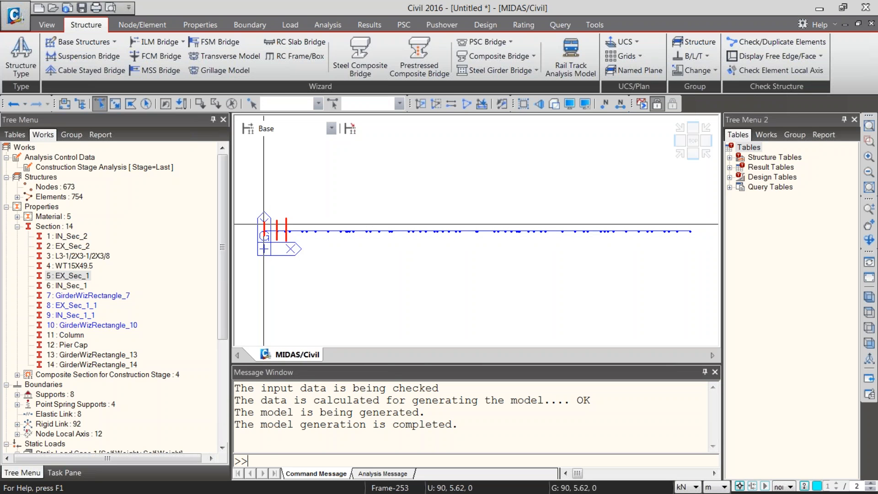
left_click_drag(688, 209, 689, 241)
key("Escape")
Step: Return to Excel and examine the slab data in row 9 of the EX_Sec_1 record, including B9 and D9
key("alt+Tab")
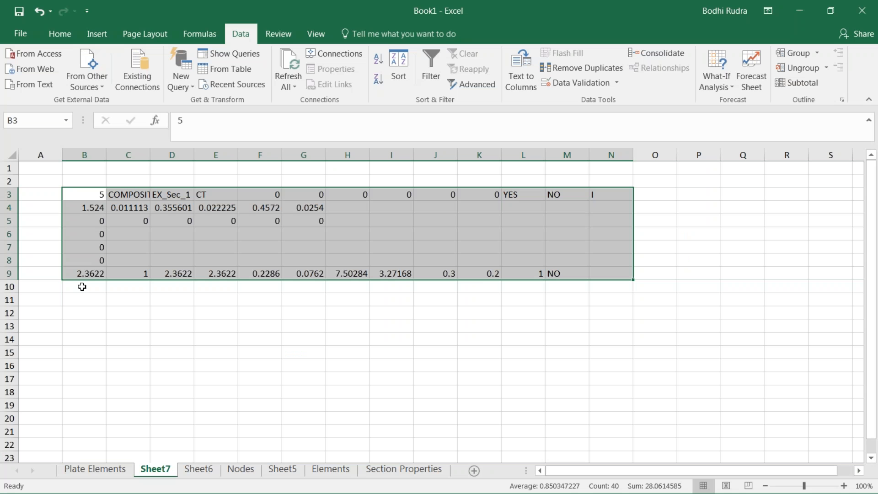
left_click(100, 275)
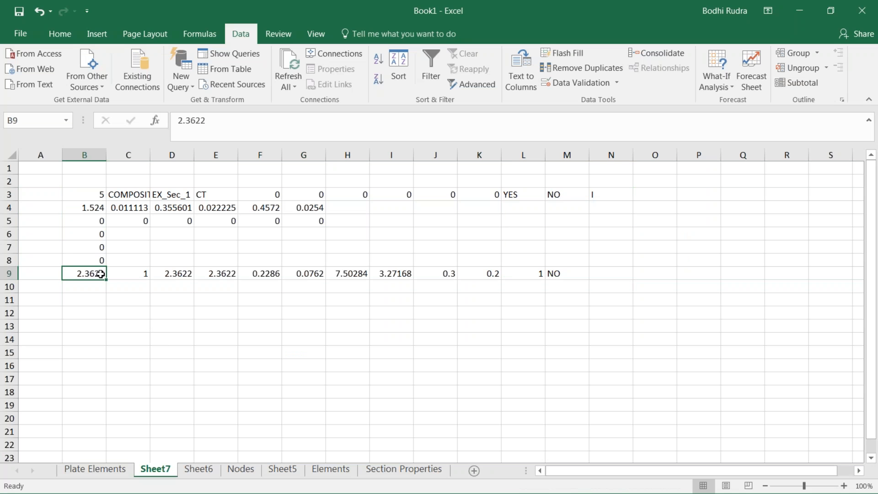
left_click(183, 274)
left_click(261, 282)
left_click(296, 275)
left_click(346, 274)
left_click(423, 274)
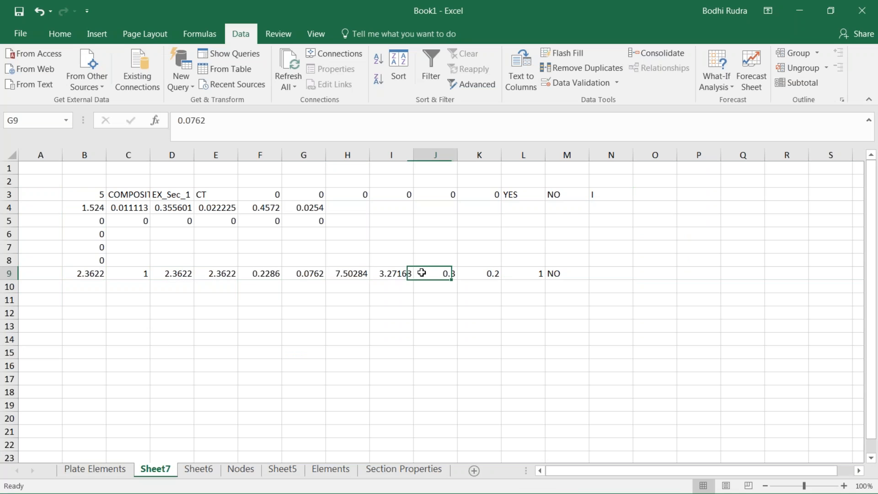
left_click(171, 274)
left_click(92, 274)
double_click(87, 274)
key("Escape")
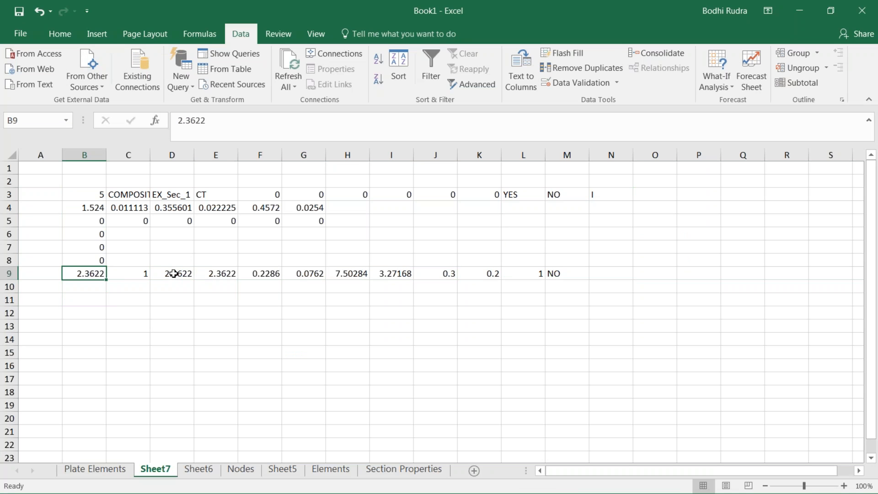
left_click(177, 273)
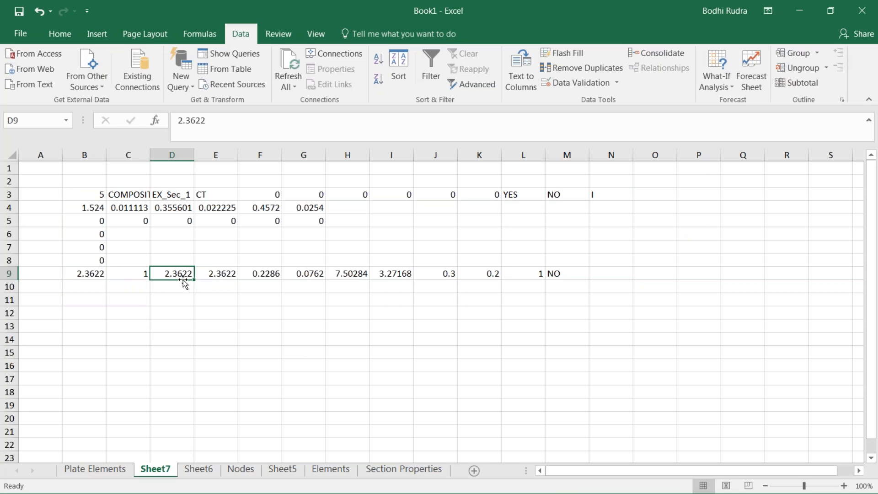
left_click(186, 340)
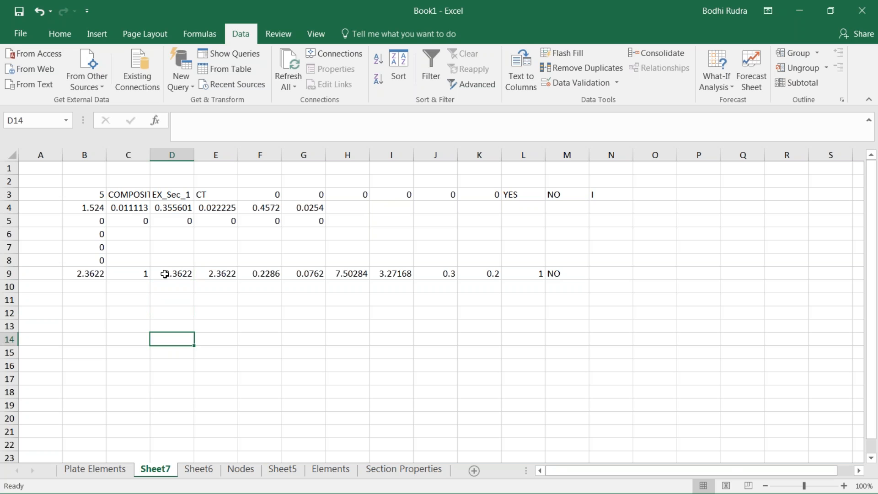
Step: Switch to MIDAS Civil, open the MCT Command Shell and insert the model's existing *SECTION data
key("alt+Tab")
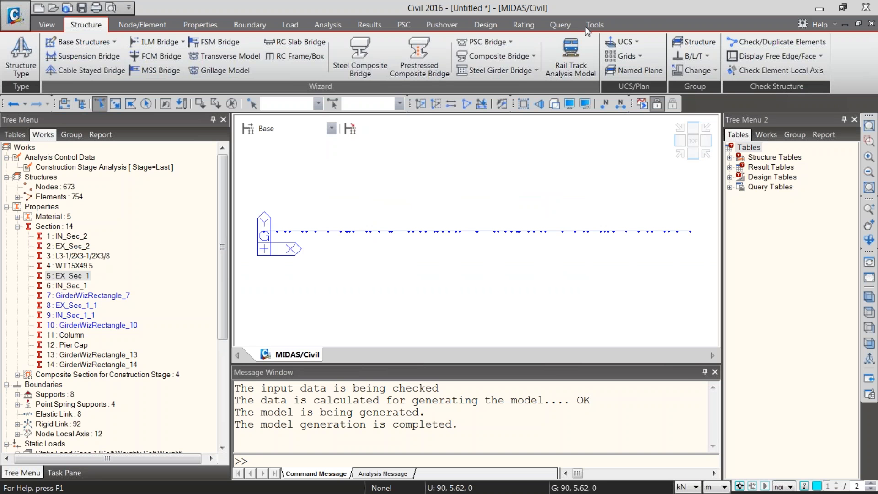
left_click(594, 24)
left_click(122, 70)
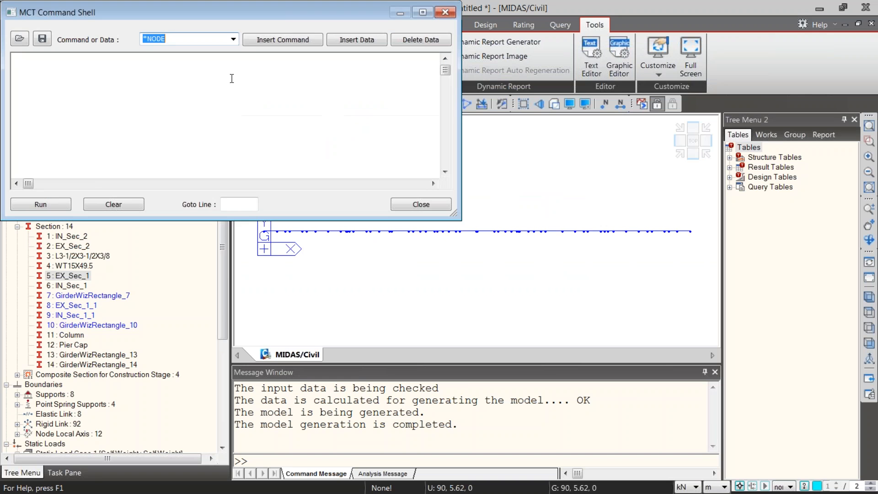
left_click(233, 40)
scroll(212, 222, "up", 9)
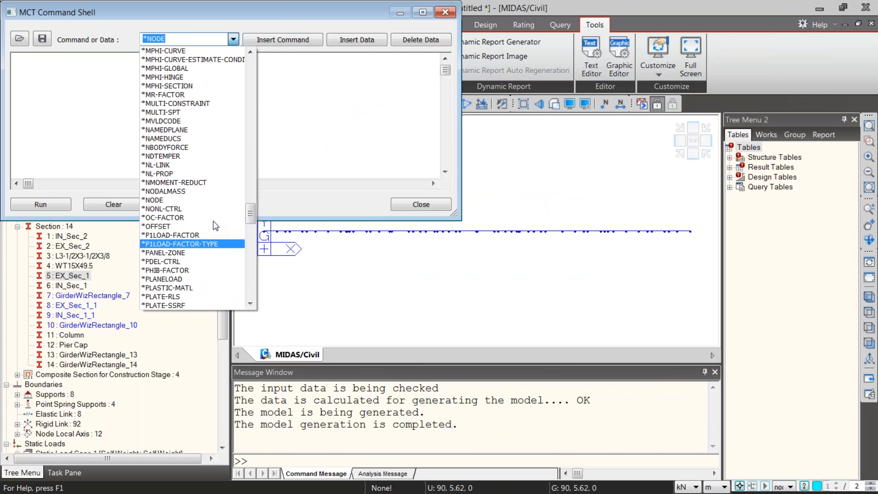
scroll(224, 176, "down", 18)
scroll(202, 260, "down", 4)
left_click(202, 197)
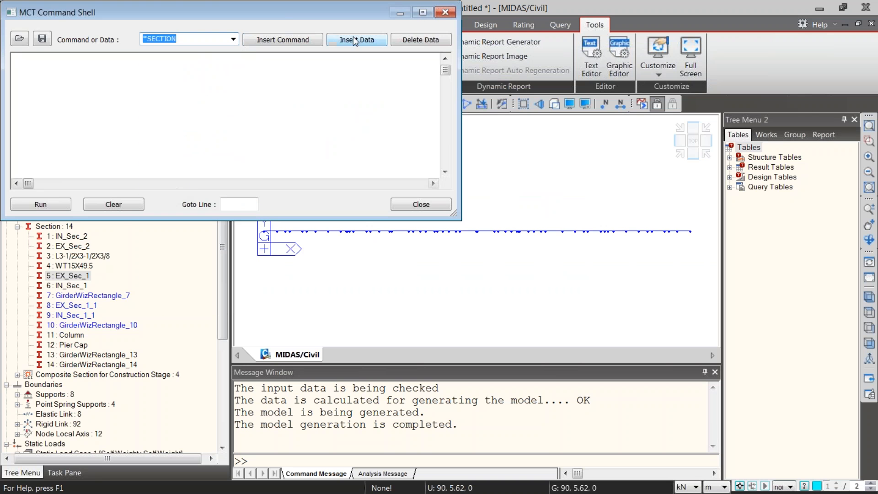
left_click(342, 41)
Step: Review the composite section records in the inserted data, and close the MCT Command Shell without running it
scroll(237, 152, "down", 2)
left_click(237, 152)
scroll(224, 154, "down", 9)
scroll(217, 155, "down", 10)
scroll(184, 164, "down", 5)
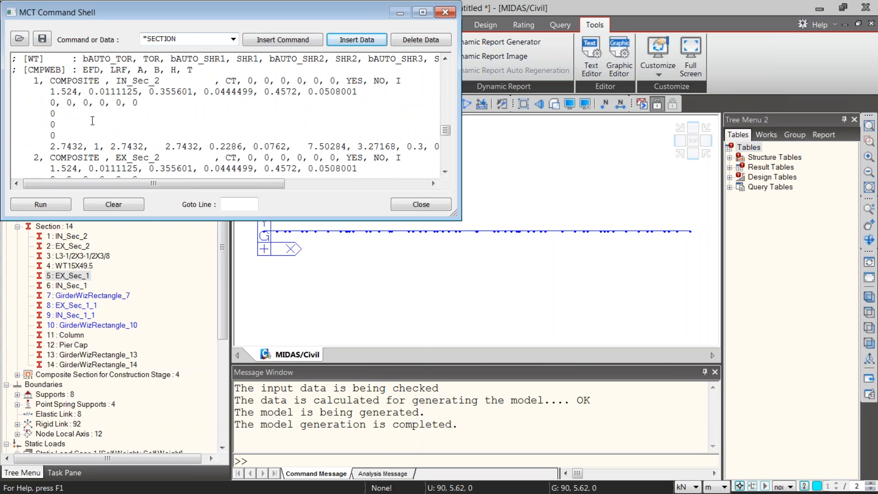
scroll(68, 161, "up", 1)
left_click(421, 206)
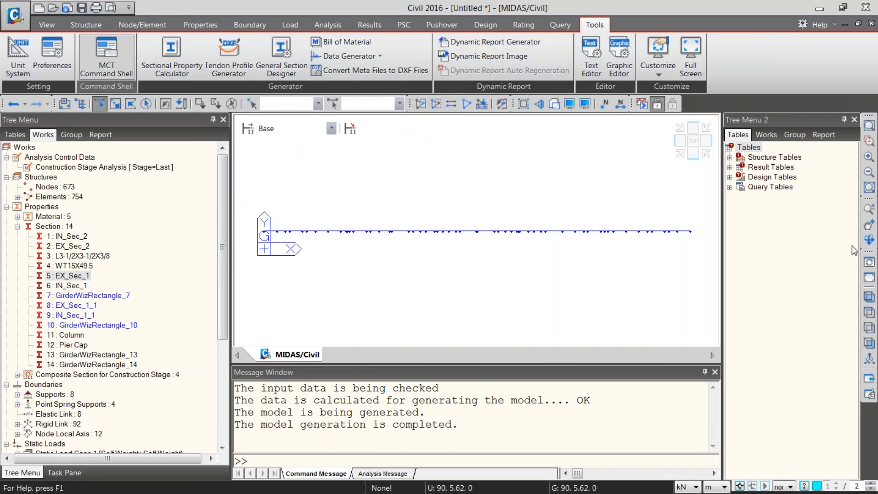
Step: Return to Excel and bring up the first rows of the Section Properties sheet
key("alt+Tab")
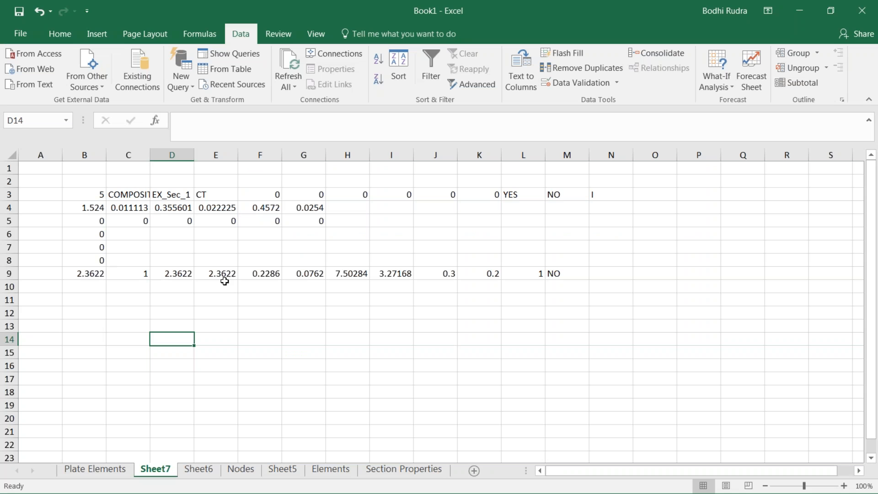
left_click(192, 469)
left_click(74, 471)
scroll(283, 321, "up", 20)
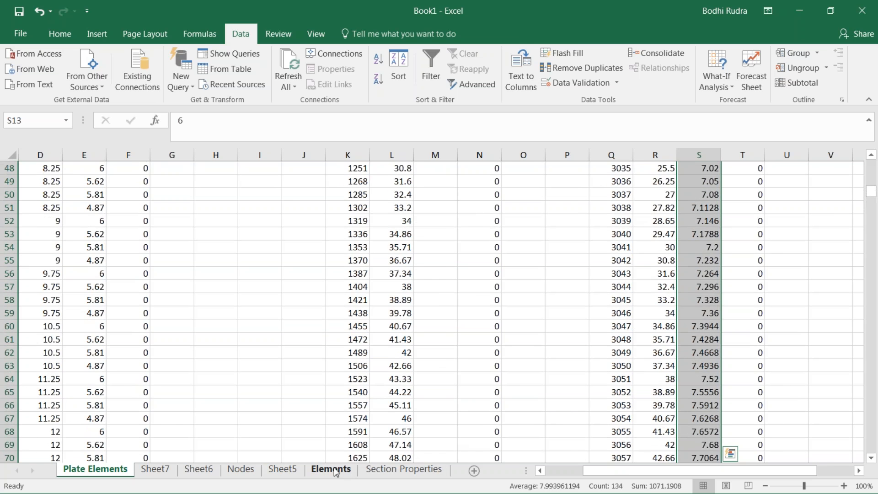
left_click(403, 470)
scroll(455, 361, "up", 16)
scroll(455, 361, "up", 20)
left_click_drag(870, 314, 871, 162)
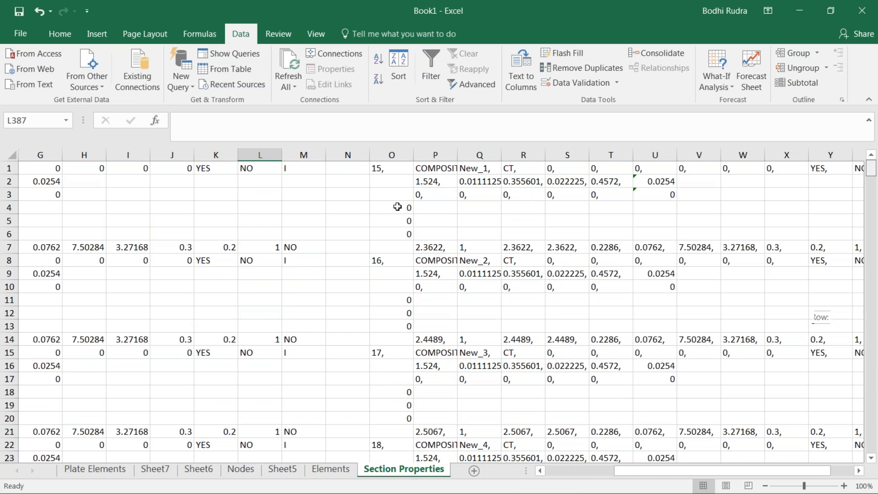
Step: Examine the section numbers in column O and the slab width values in rows 7, 14 and 21 of the new records
left_click(436, 248)
left_click(430, 339)
left_click(429, 431)
left_click(386, 168)
left_click(386, 260)
left_click(386, 326)
left_click(382, 352)
left_click(431, 430)
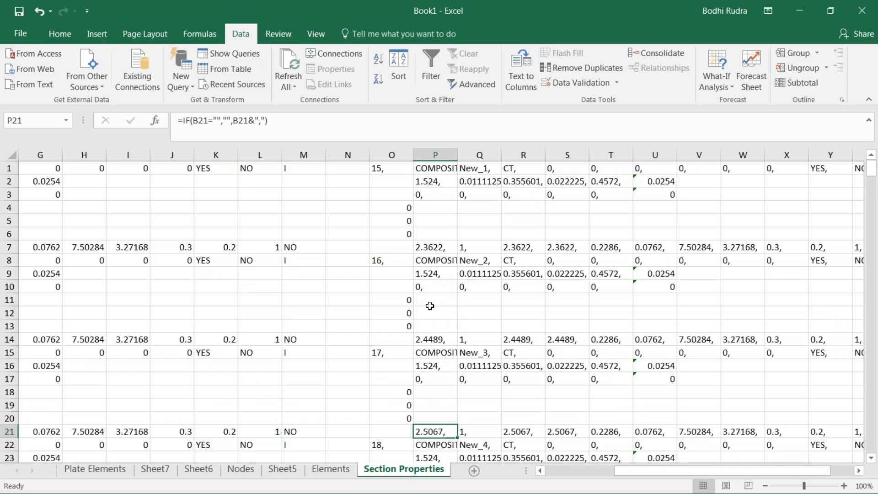
left_click(529, 339)
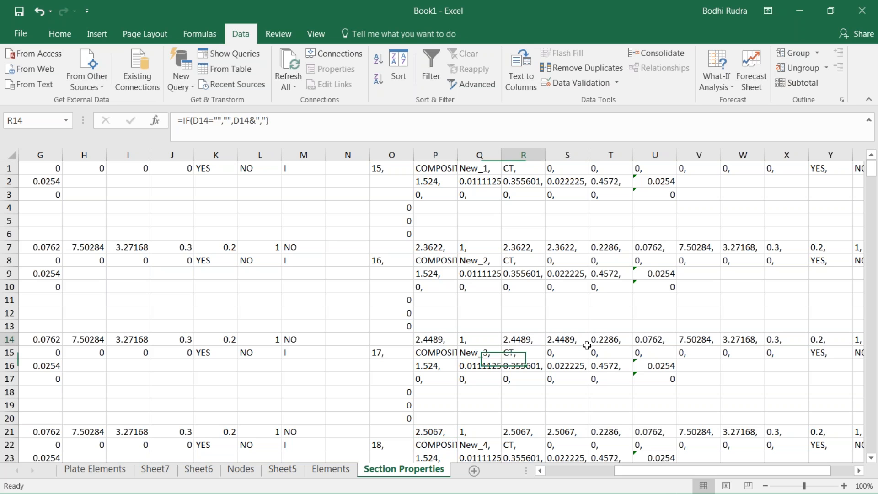
left_click(575, 342)
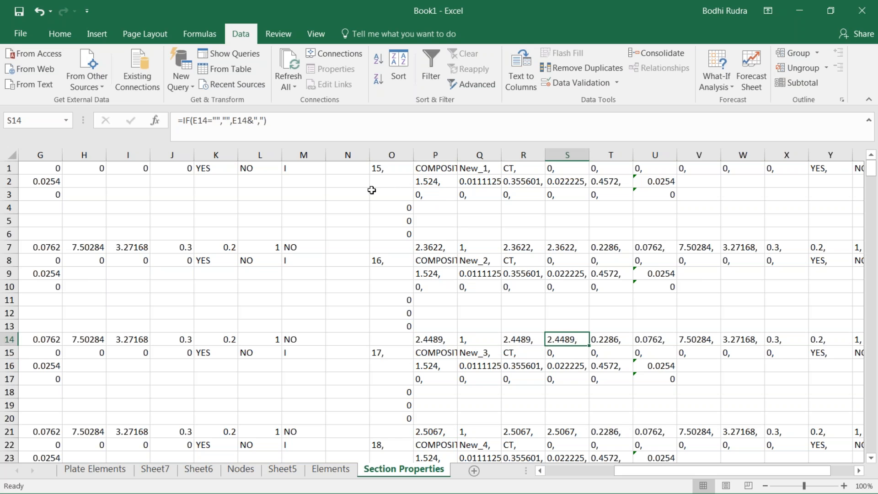
Step: Examine the comma-appending formulas across the first row of the New_1 record, starting at O1
left_click(386, 169)
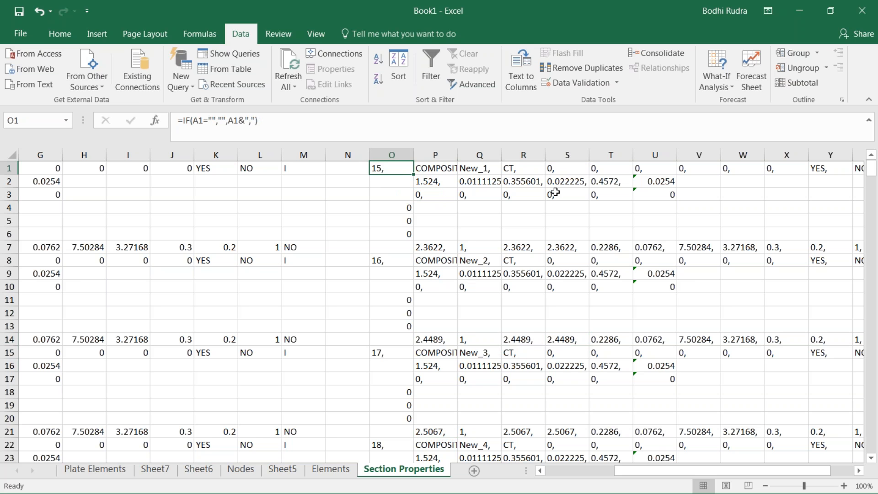
left_click(436, 168)
left_click(454, 168)
left_click(517, 165)
left_click(561, 167)
left_click(600, 168)
left_click(741, 177)
left_click(796, 156)
left_click(712, 177)
Step: Copy the formatted section records in O1:AA385 and switch to the empty new document in Notepad++
left_click_drag(387, 169, 825, 421)
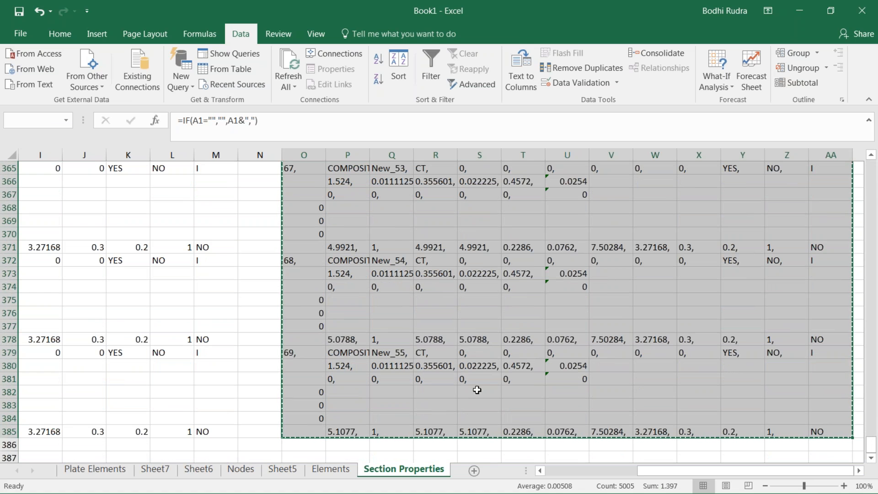
key("ctrl+c")
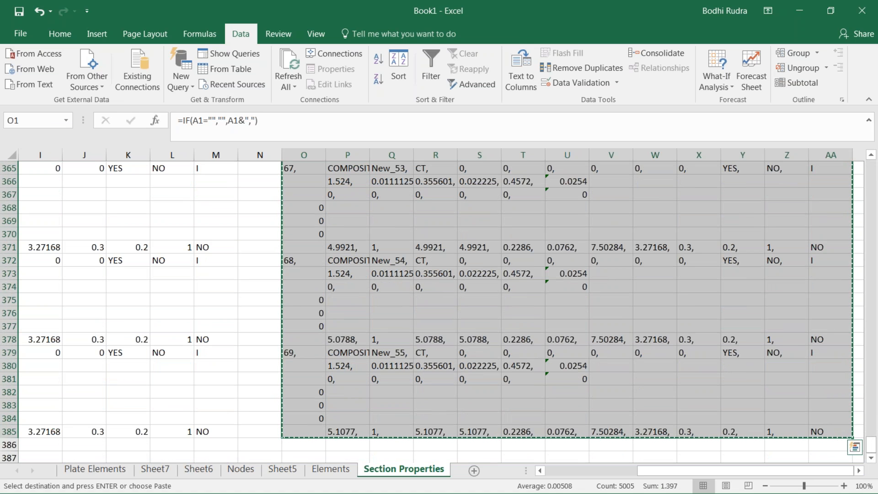
key("alt+Tab")
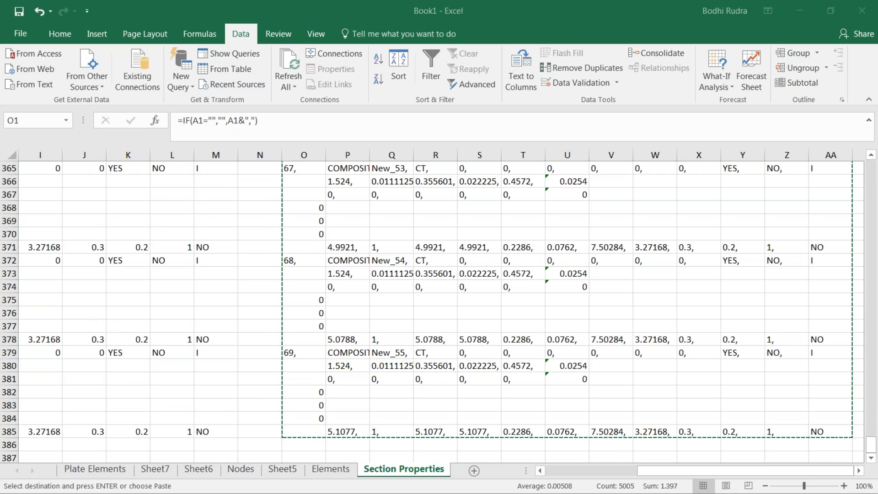
left_click_drag(877, 19, 237, 73)
double_click(237, 74)
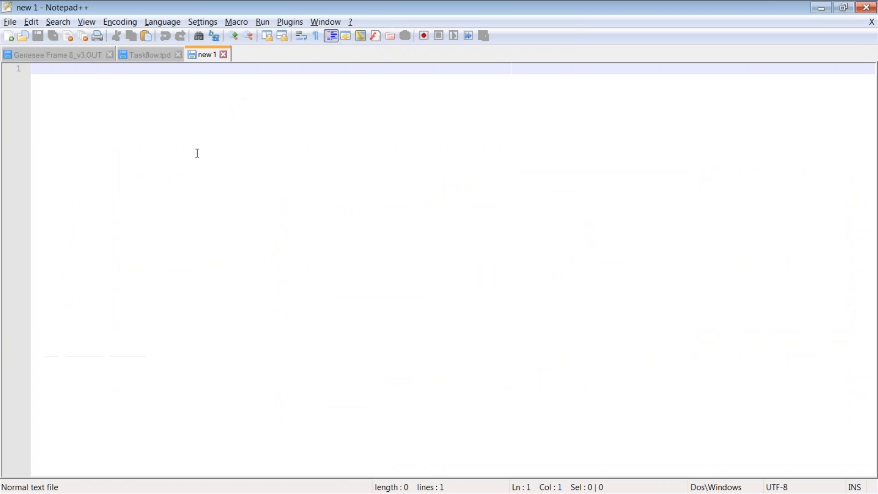
Step: Paste the section records into the empty new 1 document and select all of its text from New_1 to New_55
key("ctrl+v")
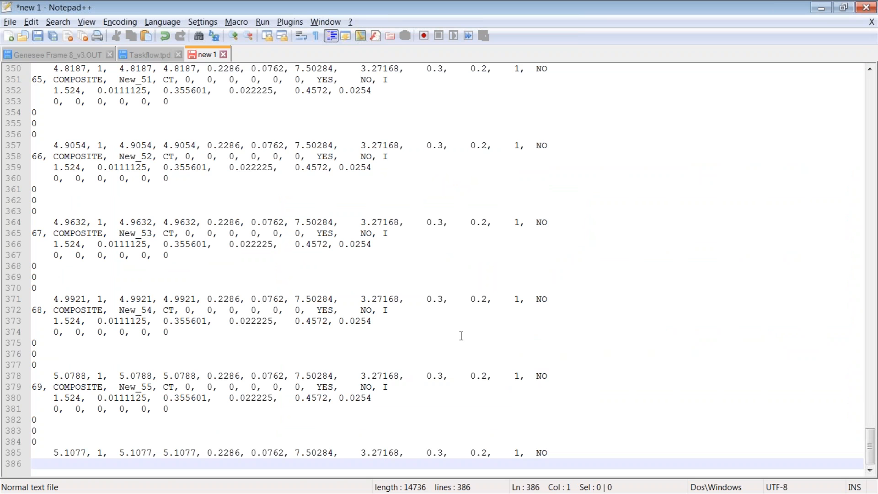
scroll(461, 335, "up", 20)
scroll(526, 340, "up", 5)
left_click_drag(869, 326, 870, 104)
left_click(295, 112)
key("ctrl+a")
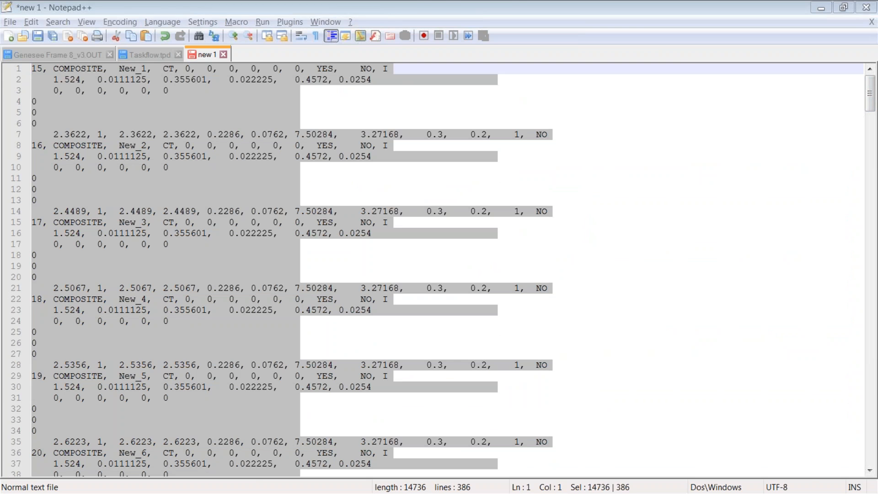
Step: Switch to midas Civil, open the MCT Command Shell and paste the section records into it
key("alt+Tab")
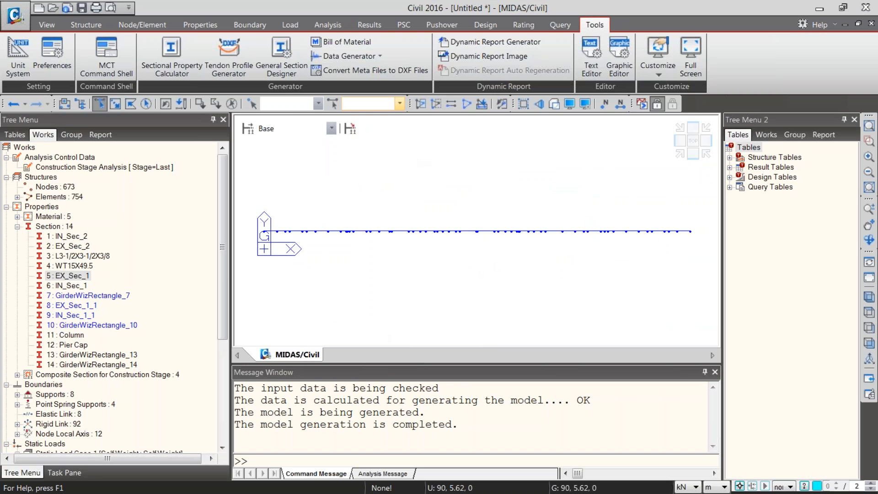
left_click(114, 75)
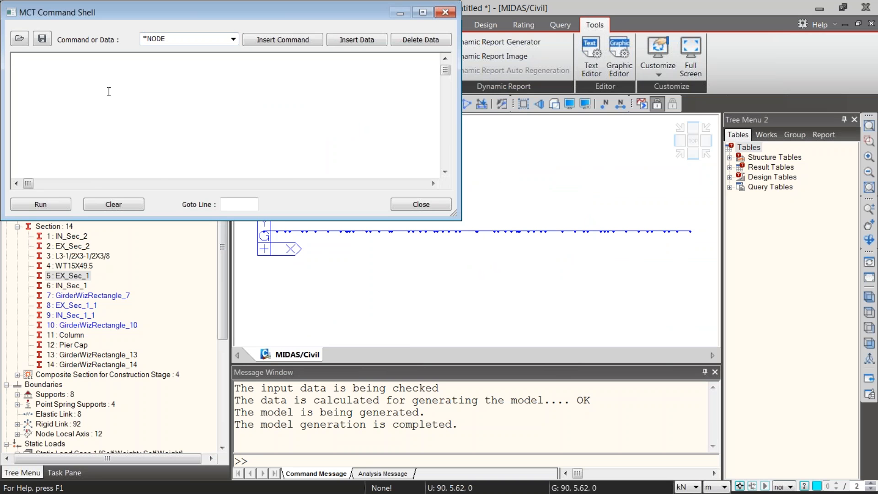
key("ctrl+v")
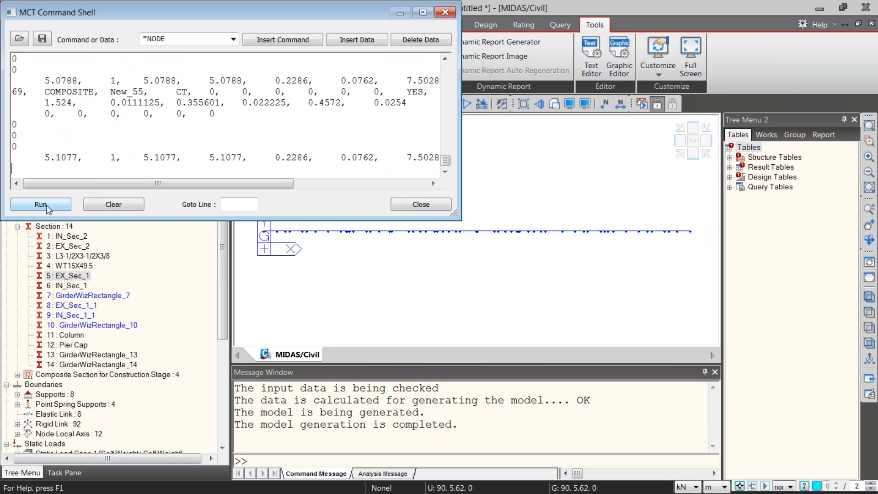
Step: Review the pasted section records in the command shell, starting from the New_1 record
left_click_drag(445, 161, 457, 73)
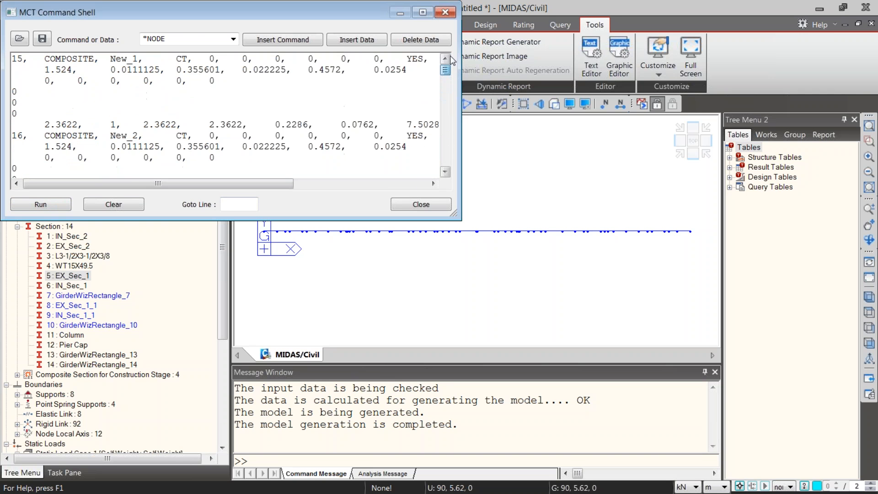
left_click_drag(12, 58, 16, 162)
left_click_drag(89, 183, 3, 185)
left_click(40, 169)
scroll(35, 155, "down", 4)
scroll(35, 156, "down", 20)
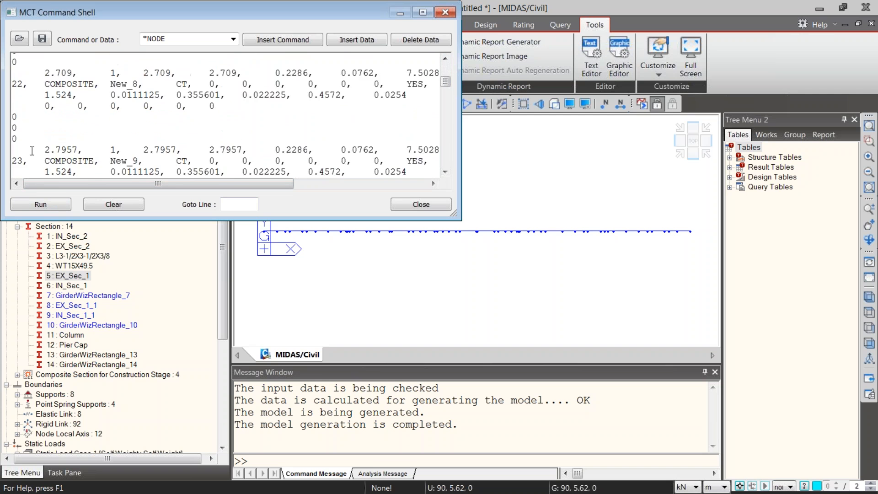
left_click_drag(445, 97, 448, 53)
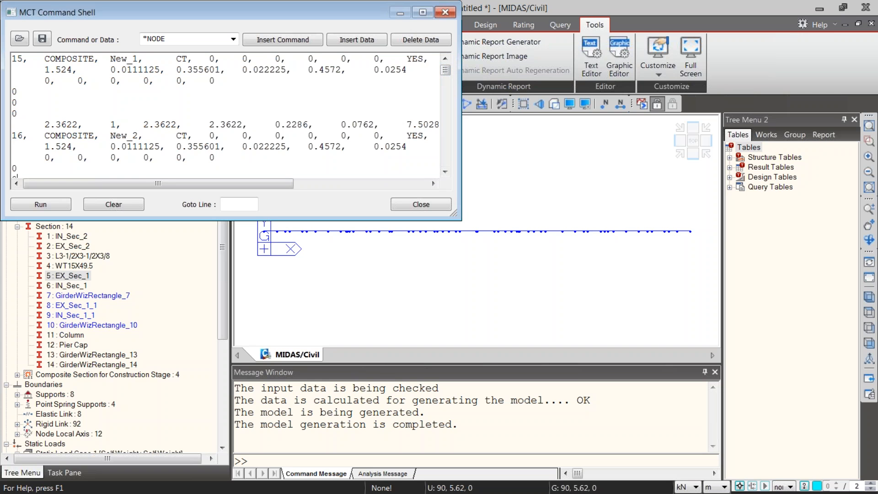
Step: Insert the *SECTION command on a new line above the New_1 record
key("Return")
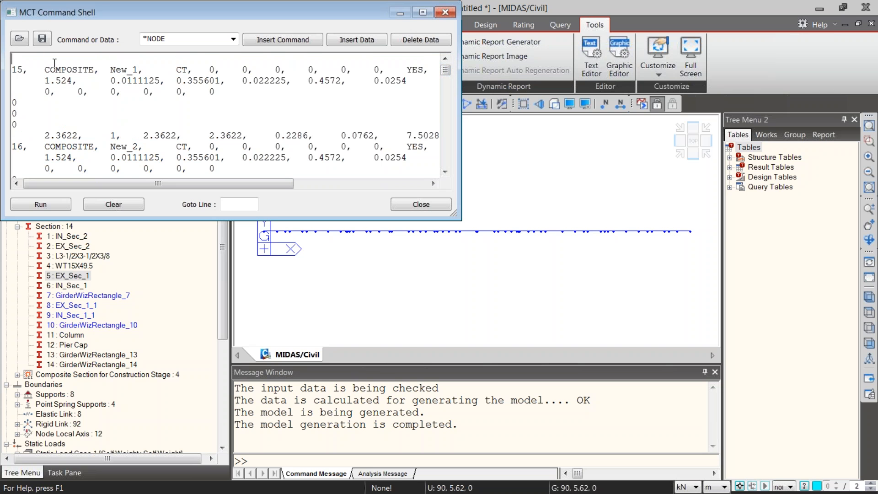
left_click(233, 39)
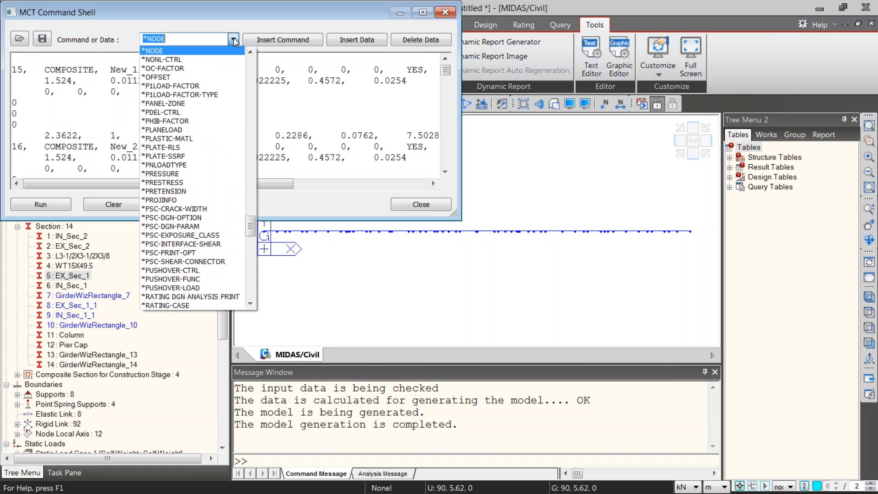
left_click_drag(254, 225, 255, 246)
left_click(192, 210)
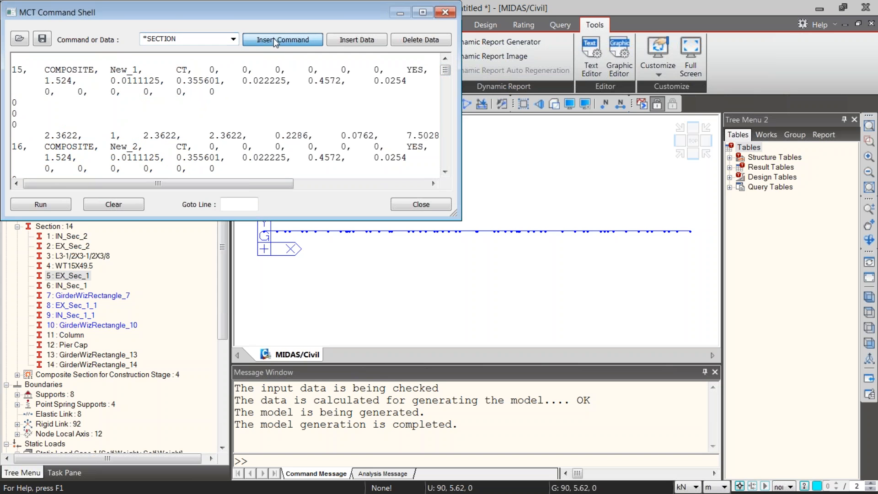
left_click(275, 41)
Step: Enlarge the command shell window and examine the *SECTION header, its format comments and the records down to New_55
left_click(59, 81)
left_click_drag(15, 70, 28, 146)
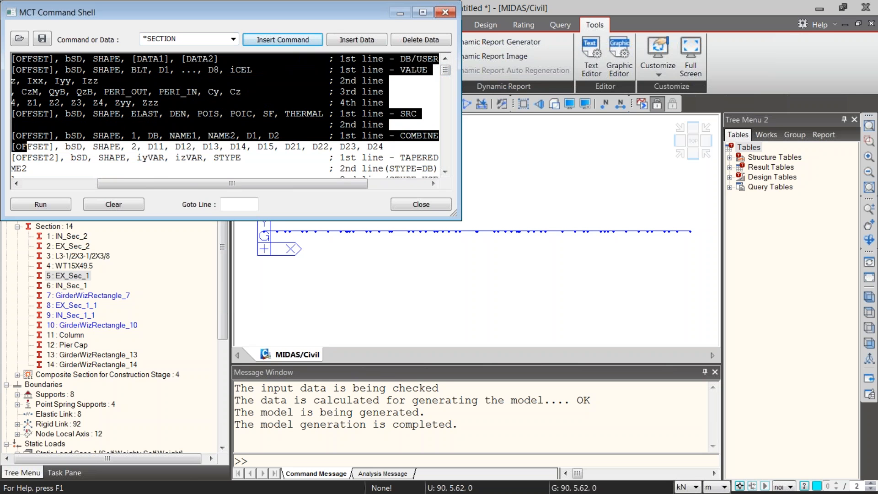
scroll(40, 133, "up", 1)
left_click(71, 114)
left_click_drag(320, 183, 245, 183)
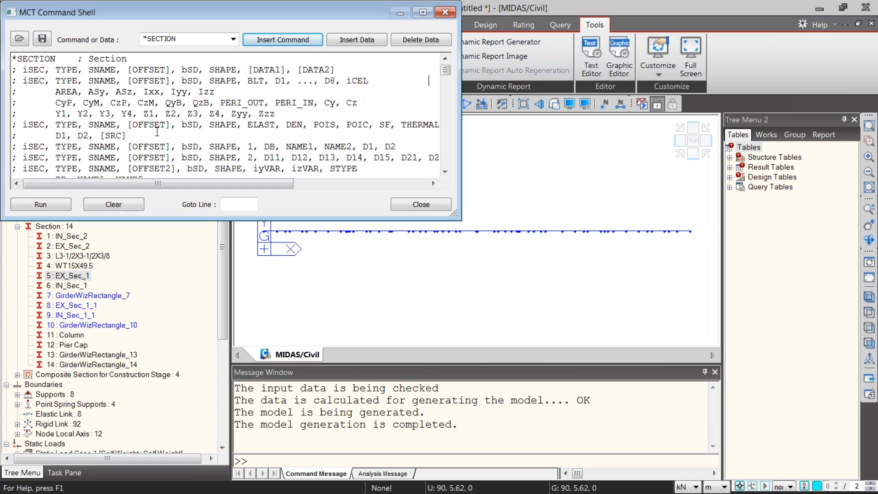
left_click_drag(454, 214, 752, 440)
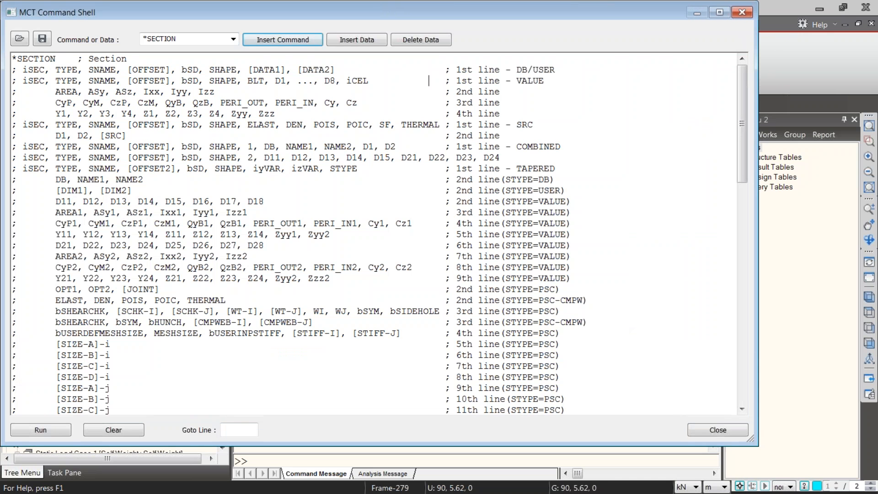
left_click_drag(51, 59, 6, 59)
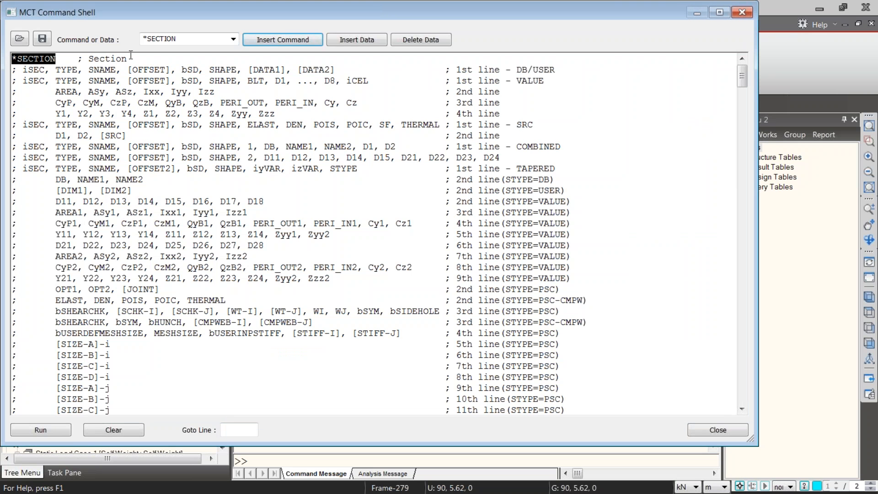
left_click_drag(130, 55, 131, 57)
left_click_drag(744, 78, 726, 392)
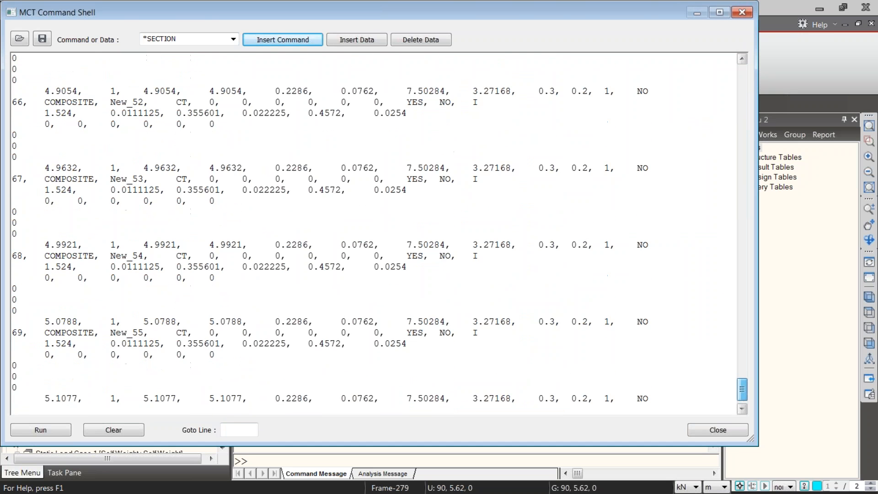
Step: Run the MCT section commands and close the command shell
left_click(48, 432)
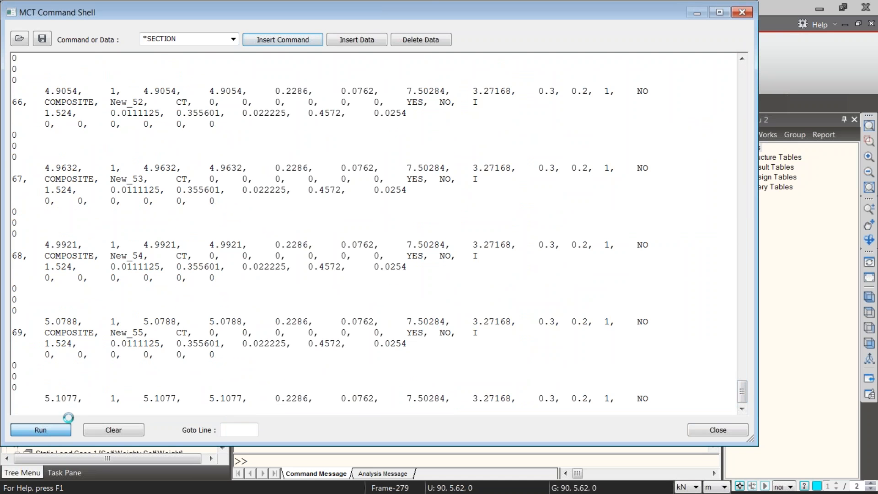
left_click_drag(432, 10, 383, 75)
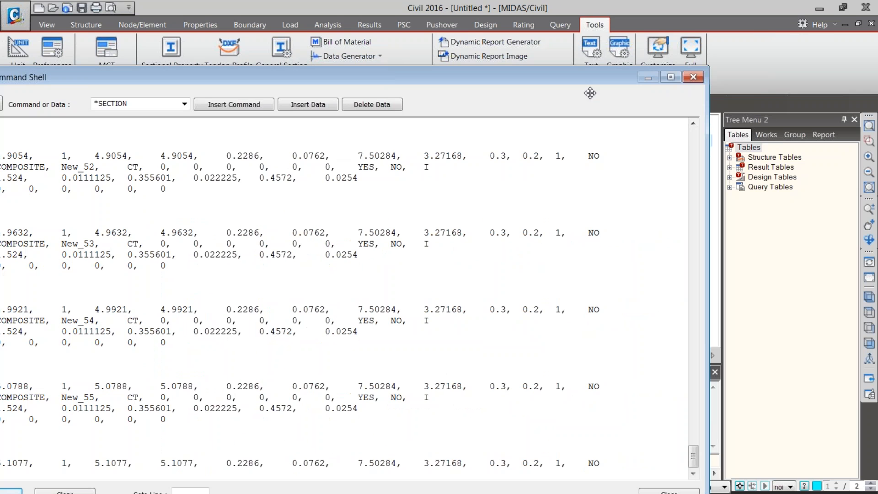
left_click(693, 77)
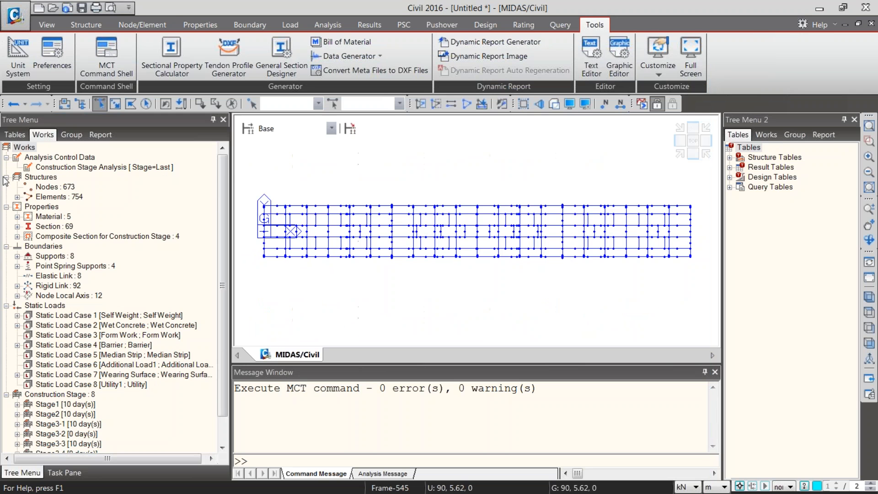
Step: Expand the Section list in the Works tree and examine the imported composite sections New_1 to New_55
left_click(18, 228)
left_click_drag(223, 220, 223, 250)
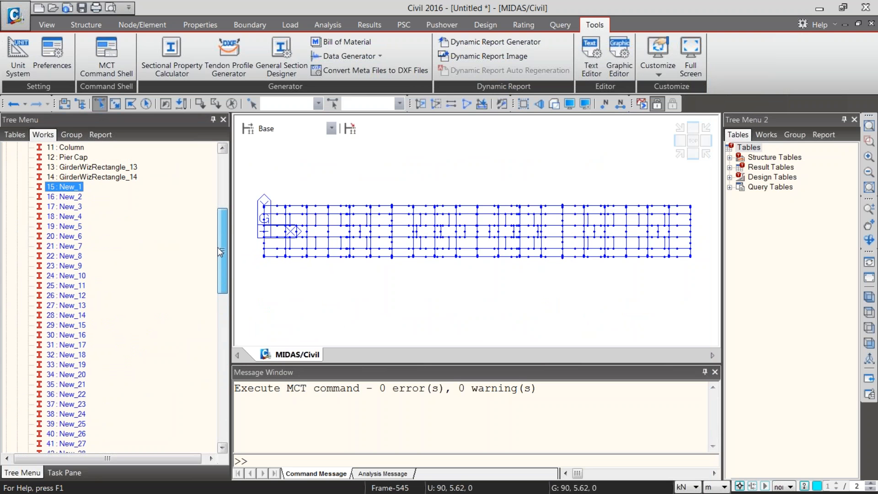
left_click(64, 245)
left_click(70, 352)
scroll(75, 348, "down", 6)
left_click(74, 346)
scroll(77, 352, "down", 1)
left_click(69, 375)
scroll(73, 392, "down", 1)
left_click(72, 366)
left_click(73, 396)
scroll(73, 339, "up", 2)
scroll(74, 342, "up", 4)
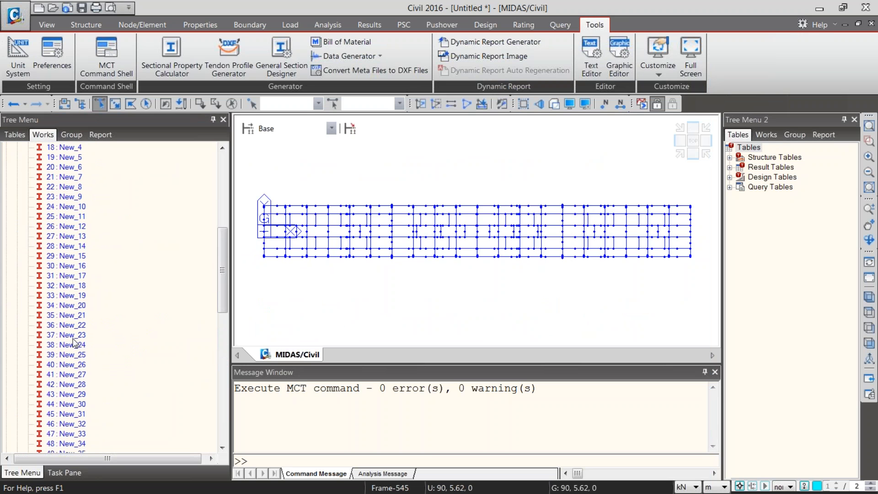
scroll(111, 241, "up", 2)
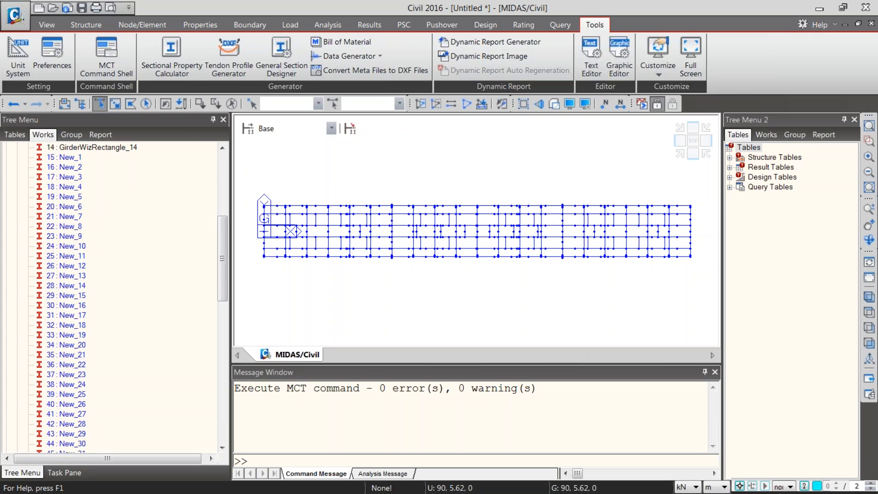
Step: Switch to Excel and look through the workbook's sheets, including Elements, ending on Section Properties
key("alt+Tab")
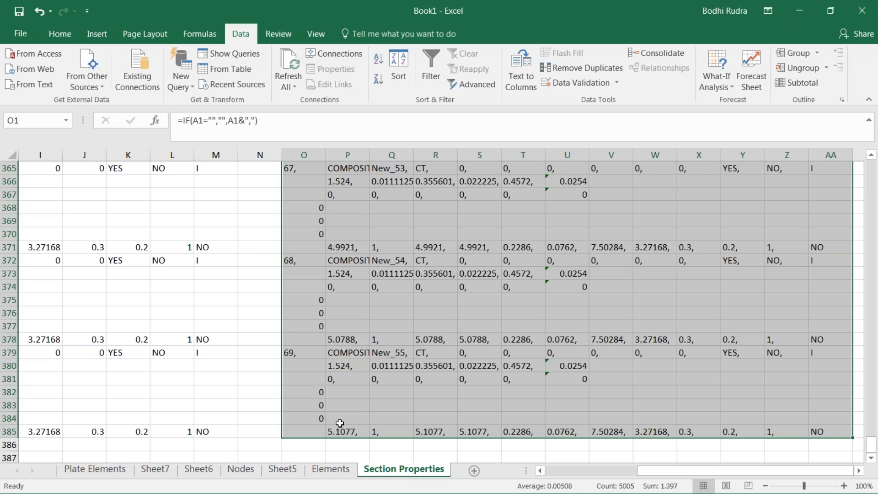
left_click(330, 470)
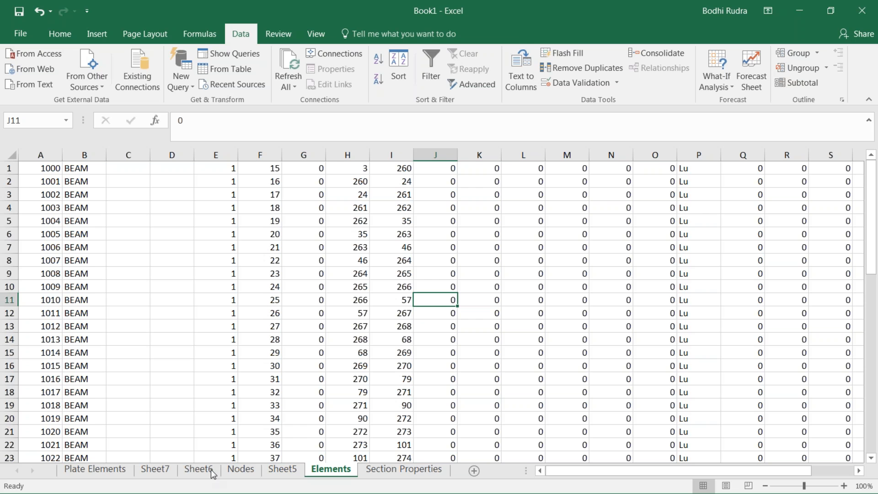
left_click(119, 475)
left_click(208, 473)
left_click(283, 469)
left_click(330, 471)
left_click(403, 469)
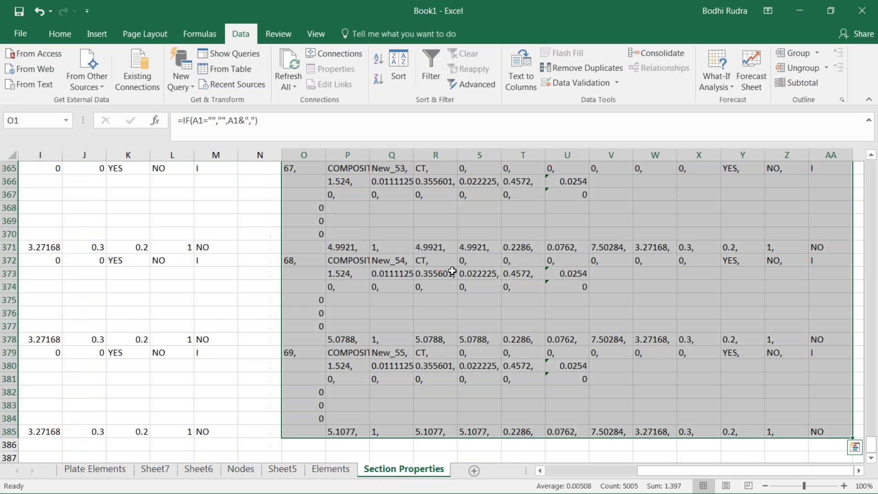
Step: Examine the formatted New_1 to New_3 records at the start of Section Properties, including the slab width cell P21
left_click_drag(871, 448, 868, 162)
left_click(476, 237)
left_click(397, 287)
left_click(361, 340)
left_click(400, 369)
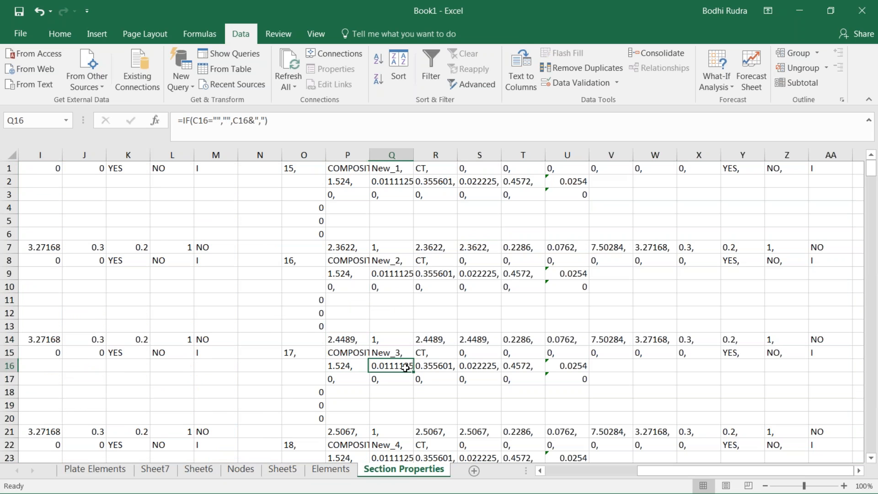
left_click(356, 430)
key("Up")
key("Up")
key("Up")
key("Up")
key("Up")
left_click(338, 429)
Step: Look through the following formatted records in columns O to AA as far as New_15
scroll(329, 348, "down", 4)
scroll(339, 366, "down", 7)
scroll(339, 365, "down", 14)
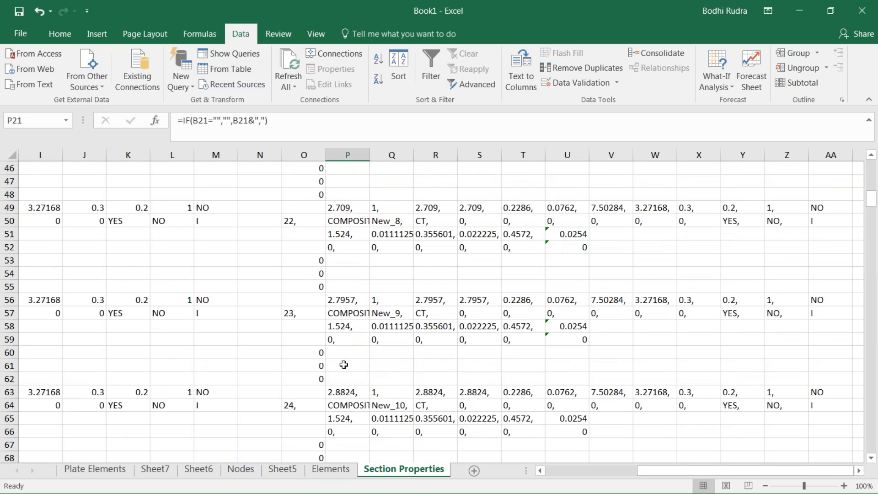
scroll(349, 345, "up", 5)
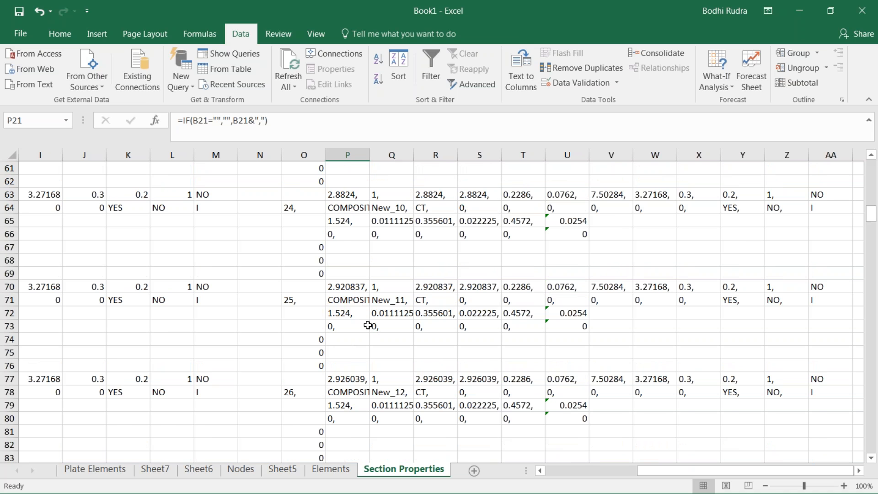
scroll(389, 285, "down", 13)
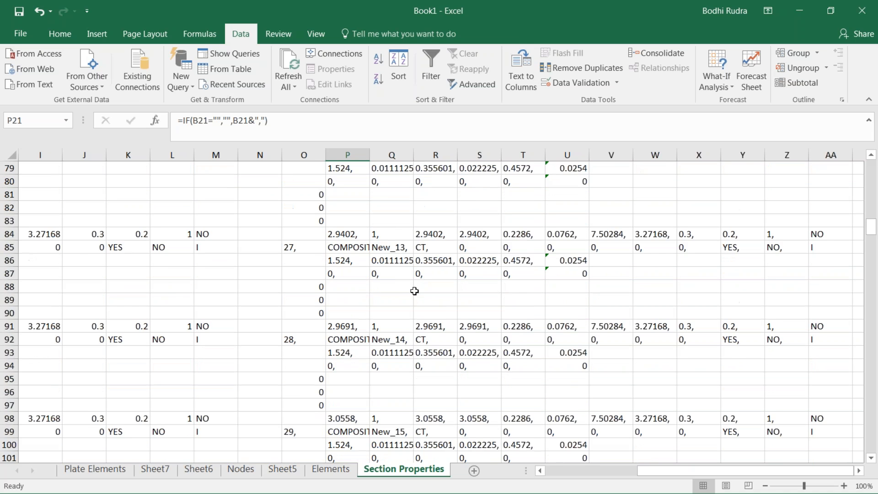
Step: Return to midas Civil and compare the original sections 1 to 14 with the new sections from 15 onward in the tree
left_click(799, 11)
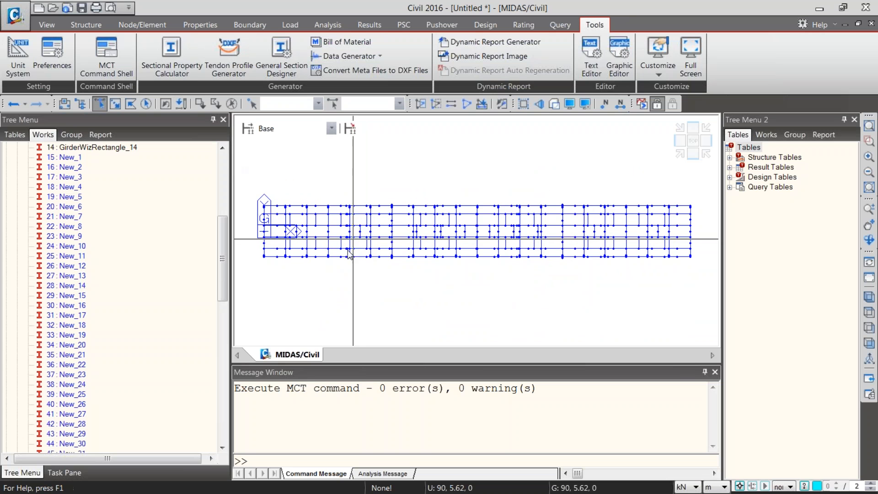
left_click(73, 165)
scroll(80, 325, "down", 7)
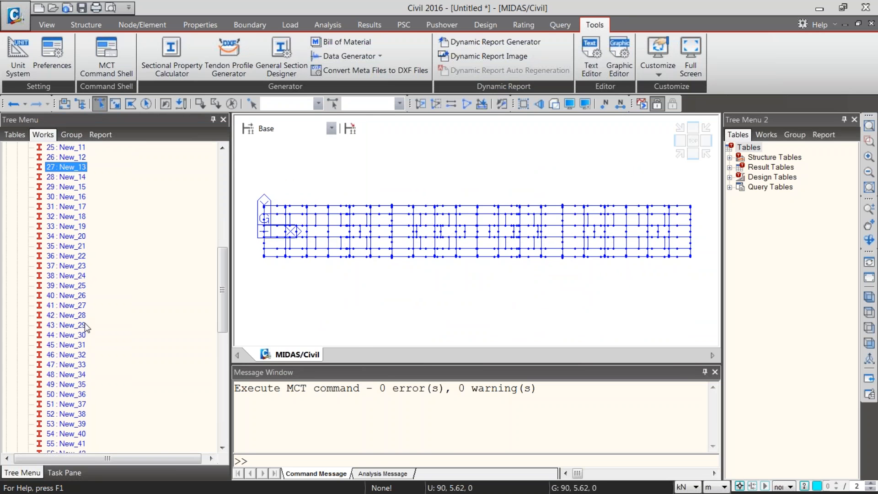
scroll(83, 326, "down", 3)
scroll(73, 315, "up", 10)
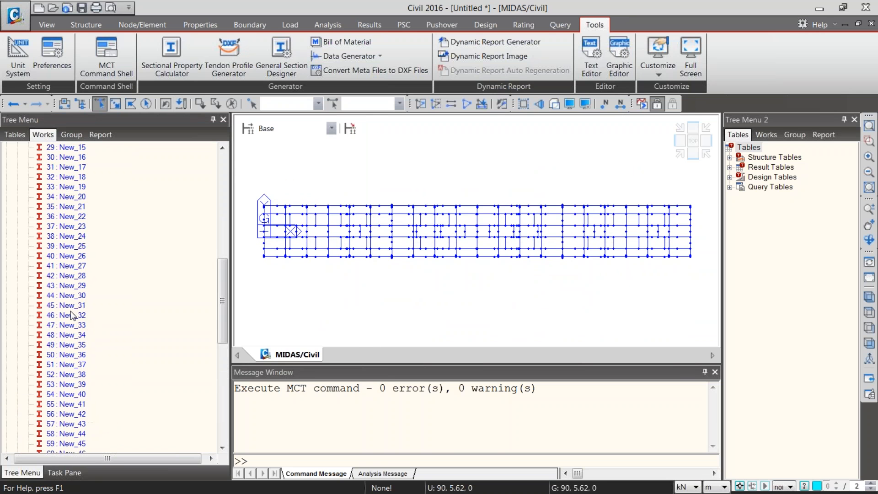
scroll(69, 309, "up", 4)
left_click(71, 247)
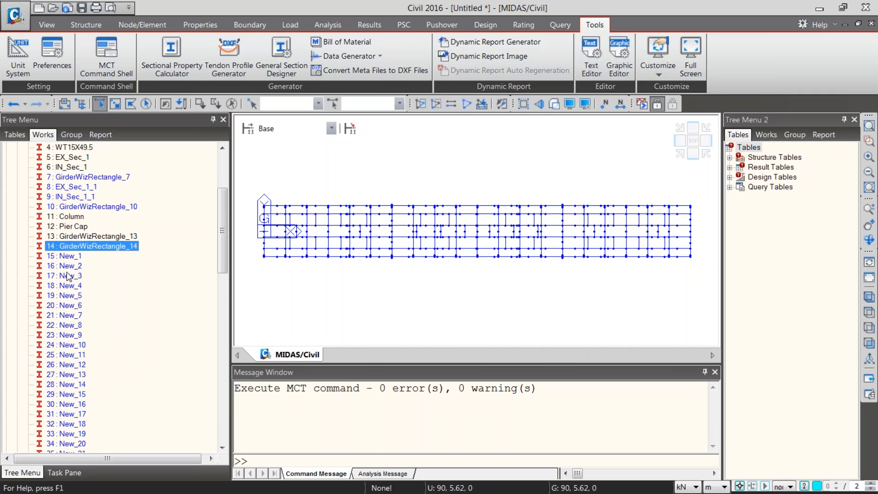
left_click(73, 259)
left_click(73, 268)
left_click(72, 296)
left_click_drag(222, 232, 210, 251)
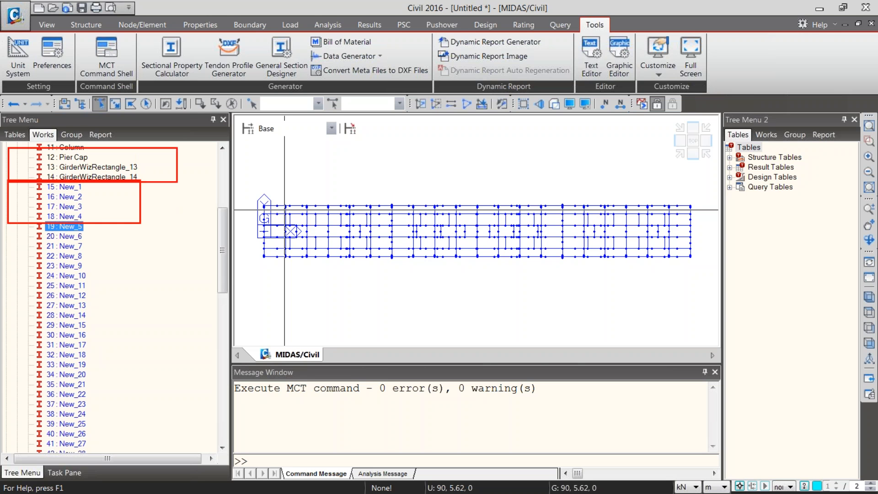
key("Escape")
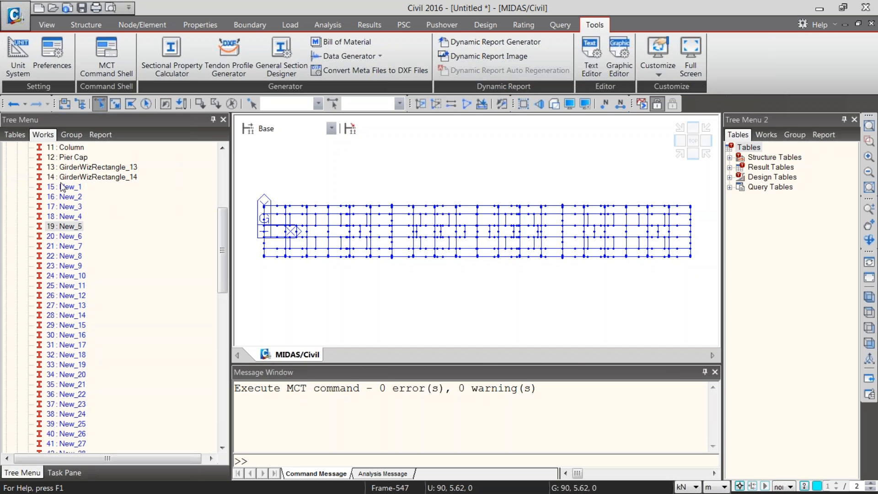
Step: Review the original and new sections in the tree, highlighting the elements that use EX_Sec_2
left_click(66, 197)
left_click_drag(222, 232, 221, 180)
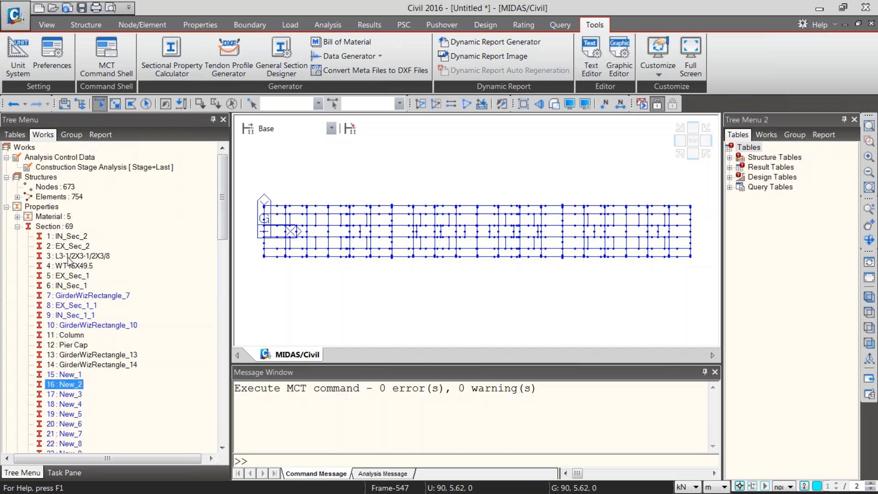
left_click(69, 285)
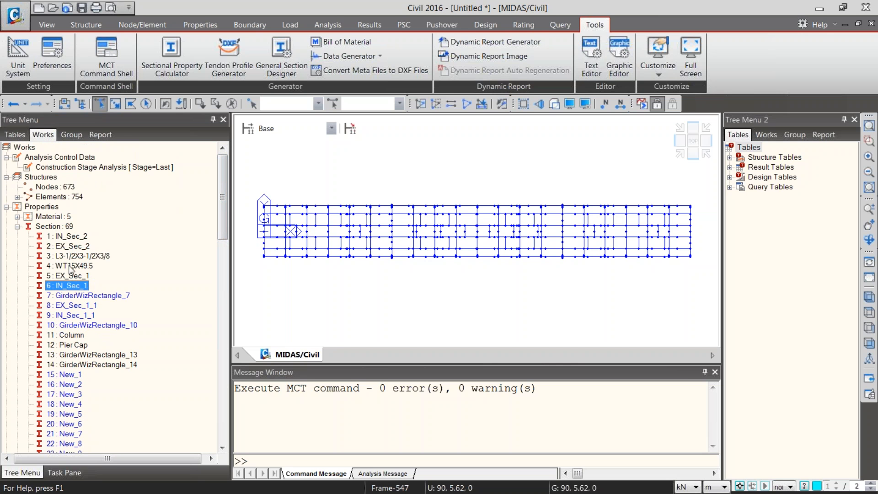
left_click(70, 268)
left_click(72, 248)
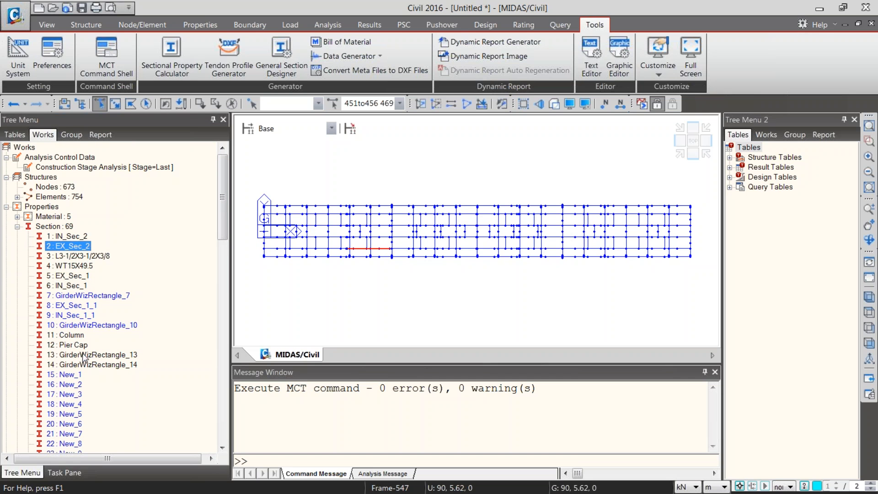
left_click(84, 356)
Step: Isolate the upper girder line of EX_Sec_1 elements 253 to 308 in the model view and select its nodes and elements
double_click(76, 276)
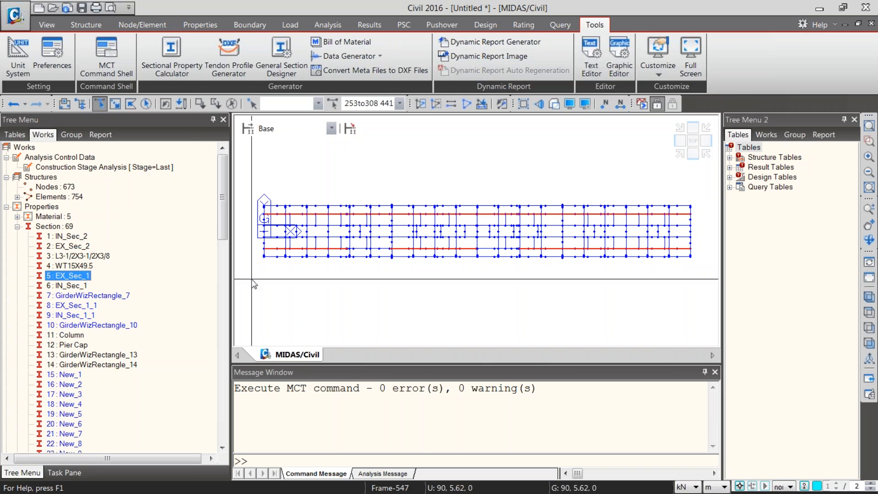
left_click_drag(253, 246, 751, 275)
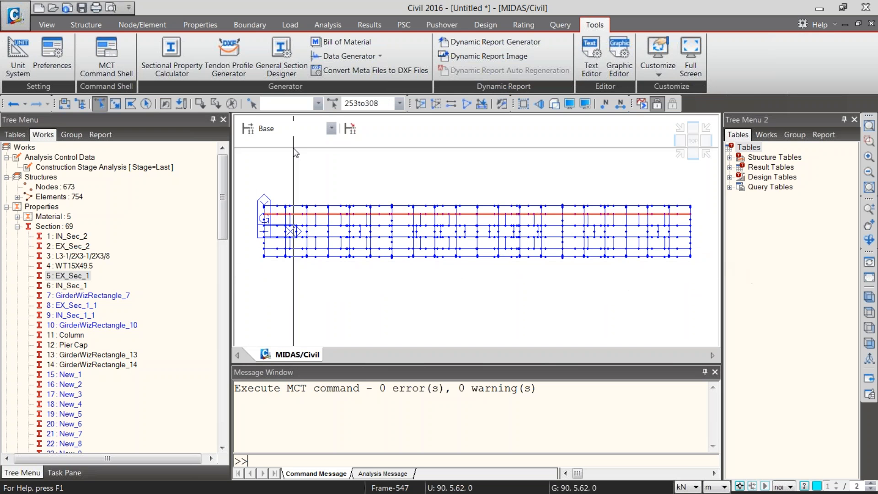
key("F2")
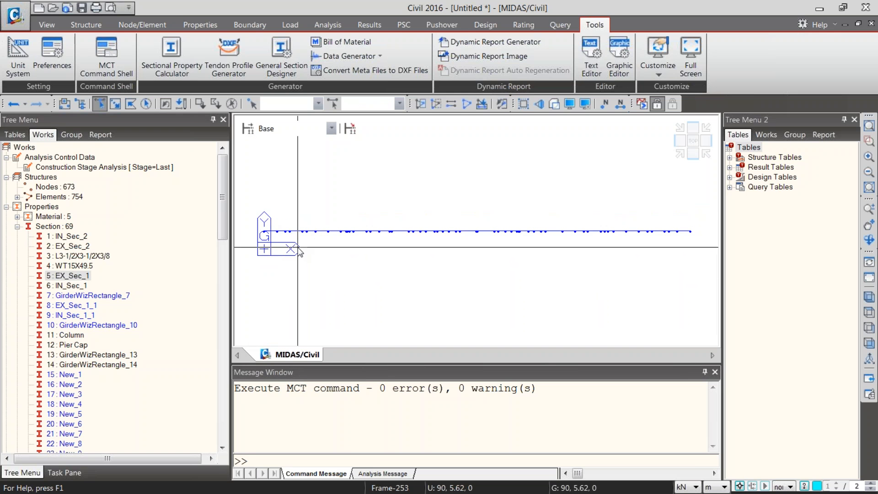
left_click_drag(249, 218, 708, 254)
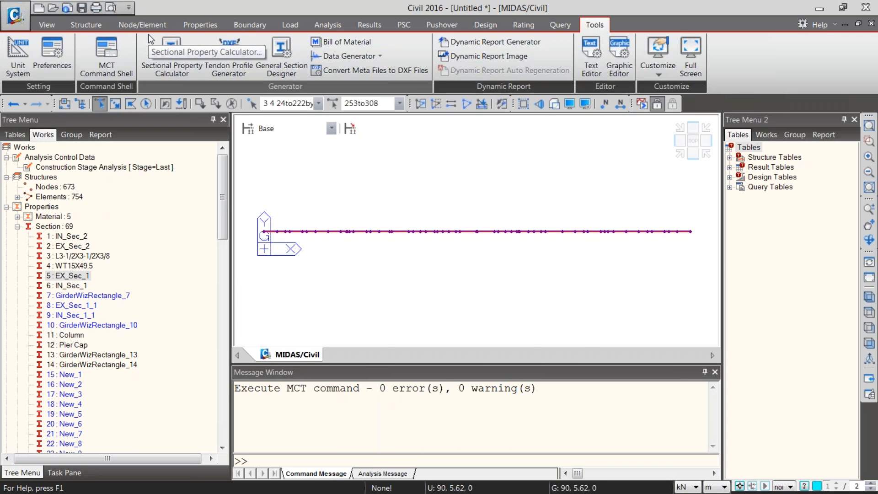
Step: Open the Elements Table and look through its rows from end to start, cancelling the Save As dialog
left_click(139, 25)
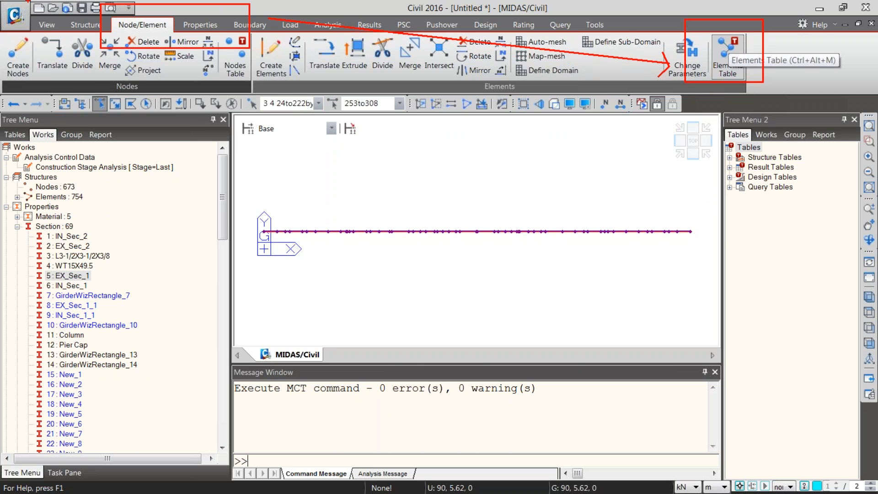
left_click(728, 69)
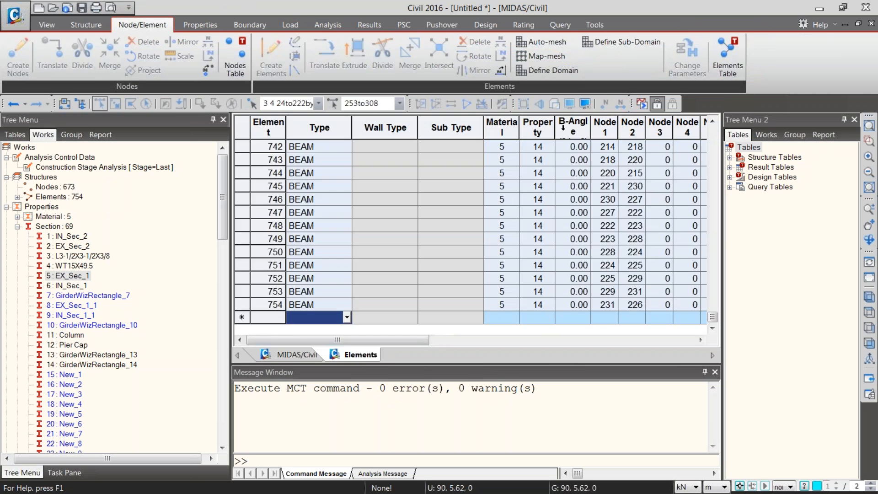
scroll(403, 262, "up", 20)
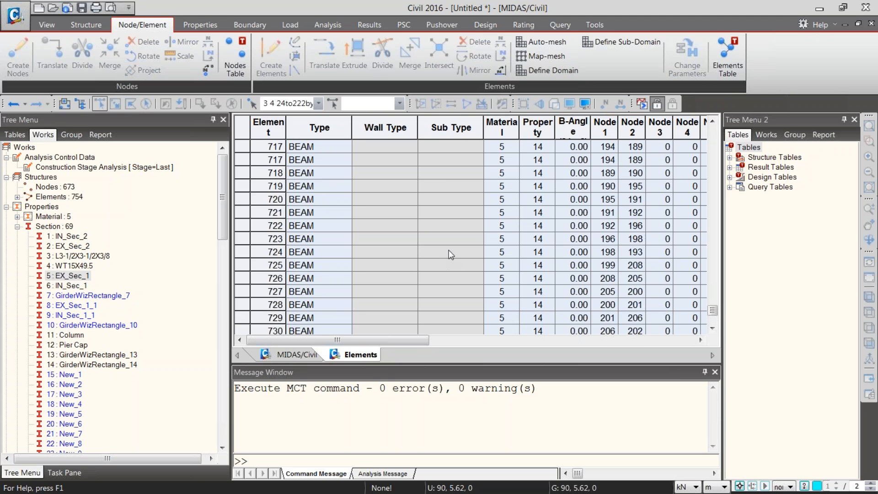
scroll(446, 248, "up", 20)
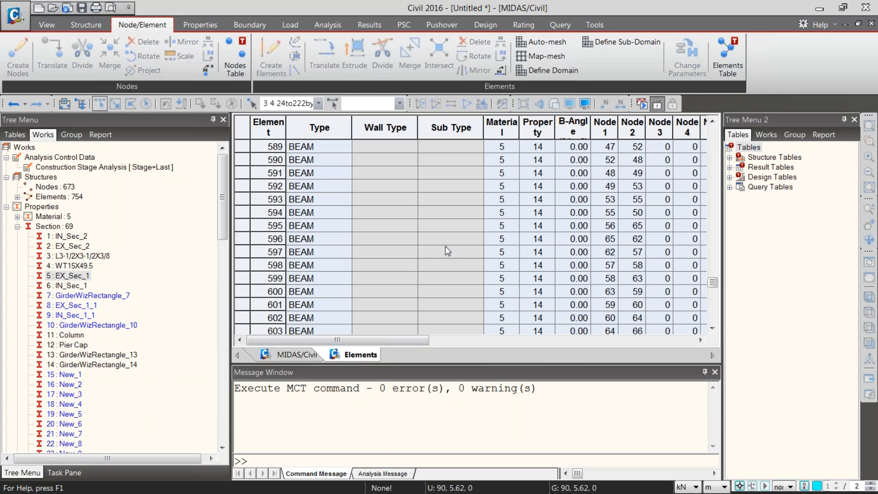
scroll(447, 250, "up", 20)
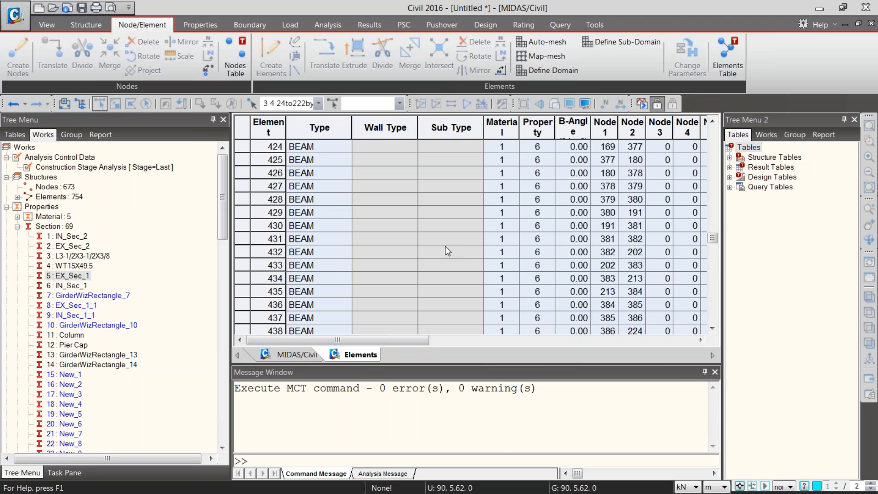
scroll(447, 250, "up", 5)
left_click_drag(712, 222, 712, 132)
scroll(441, 240, "down", 20)
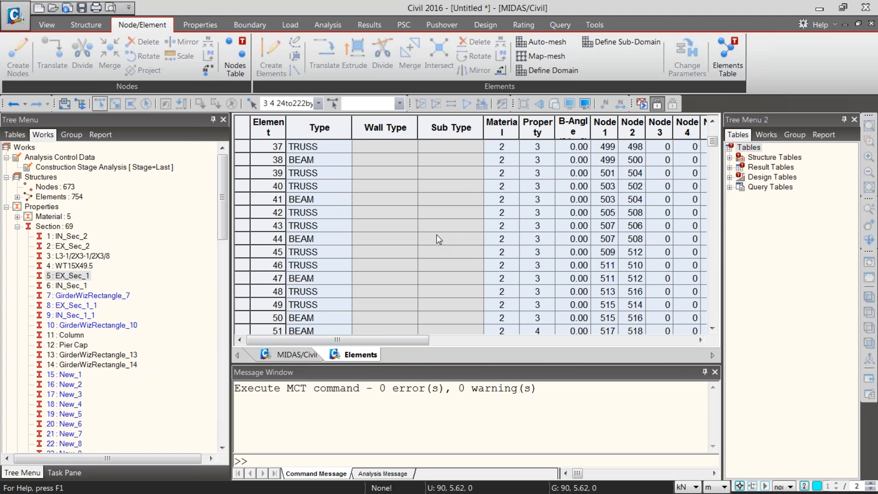
scroll(341, 280, "down", 20)
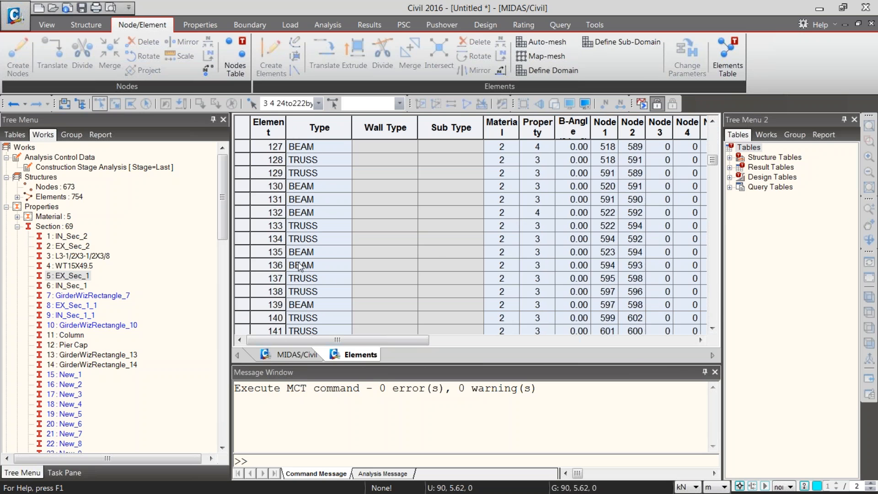
scroll(305, 266, "down", 9)
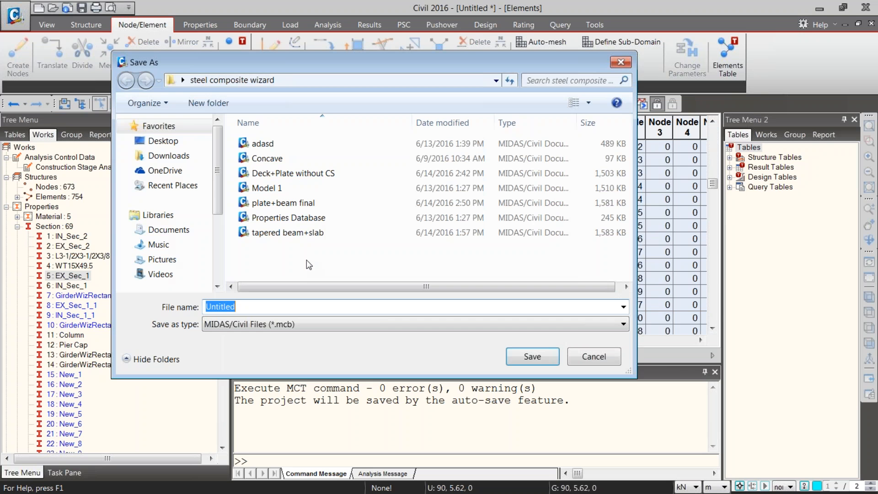
left_click(593, 356)
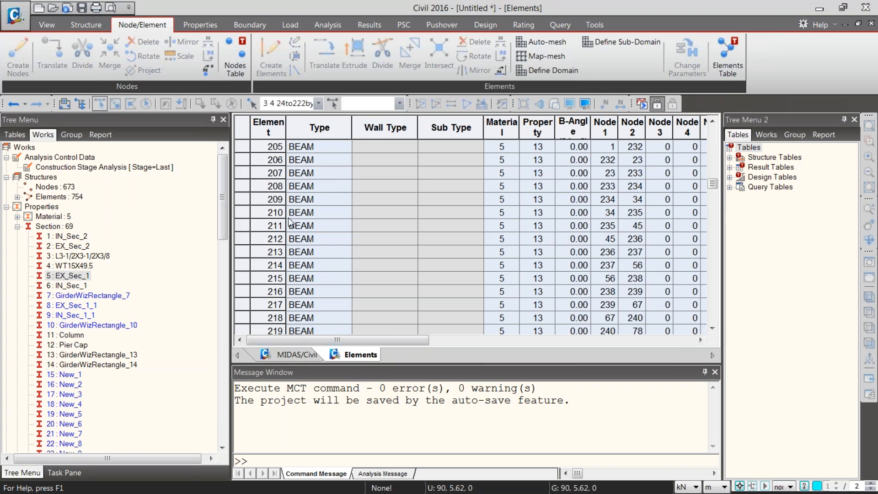
Step: Look through the element rows from 205 to the end of the table, checking their Property numbers
left_click(277, 251)
scroll(277, 251, "down", 20)
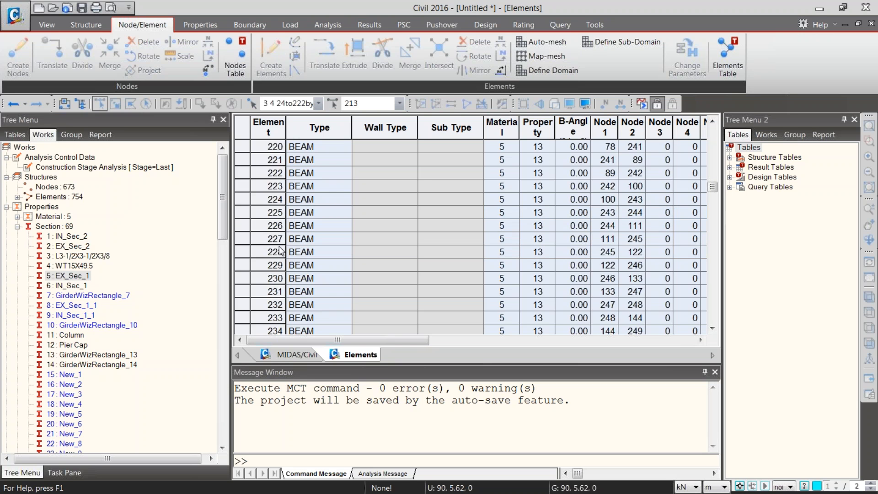
scroll(280, 242, "down", 20)
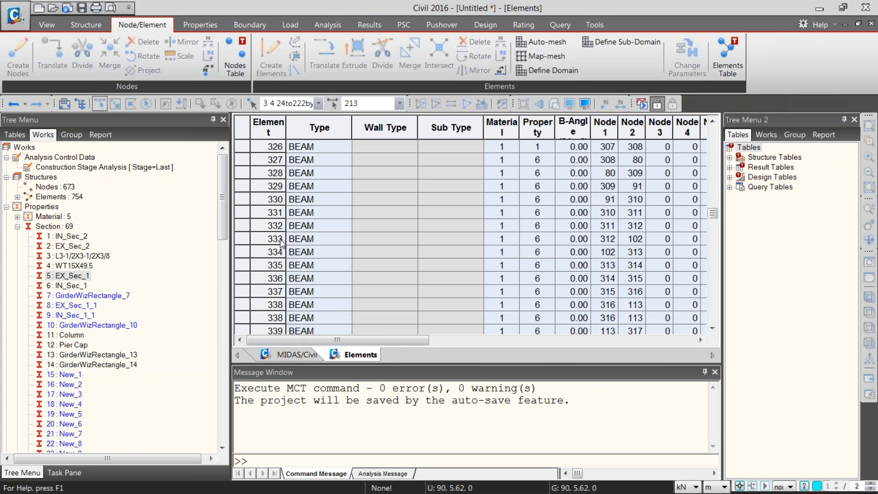
scroll(292, 272, "down", 17)
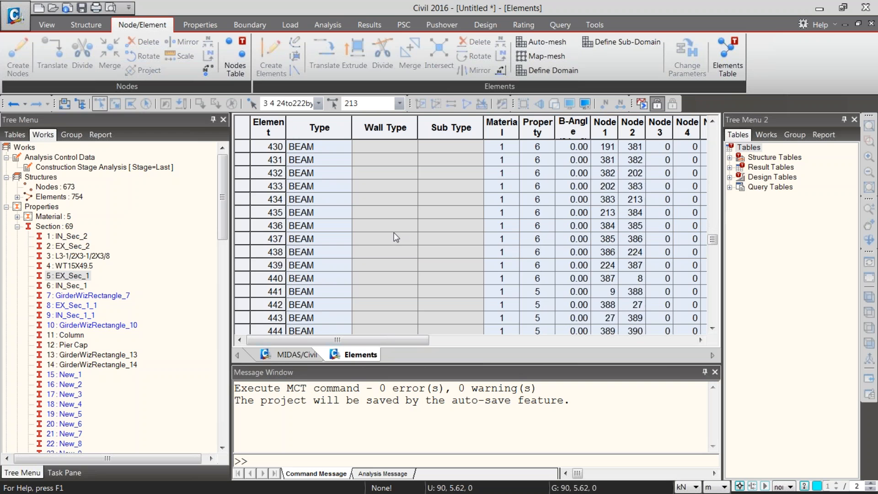
left_click_drag(710, 242, 712, 319)
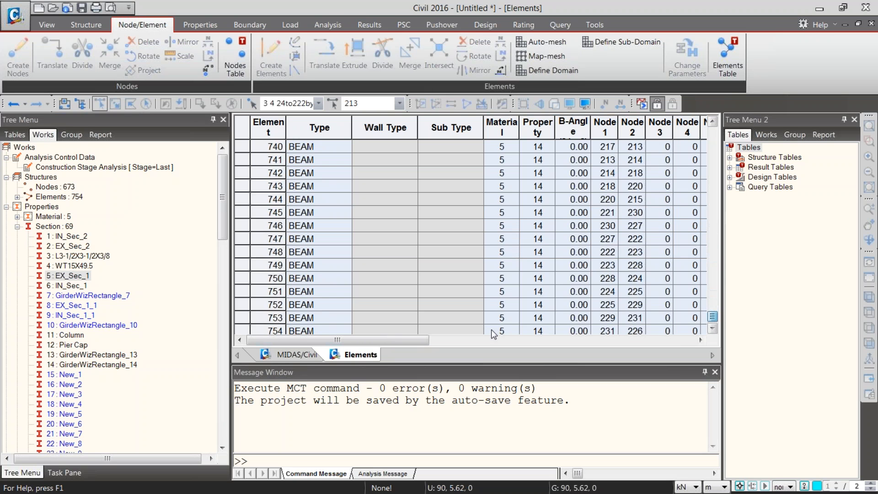
Step: Reselect the isolated girder line in the model view and renumber its elements by selection with new start number 1000
left_click(296, 355)
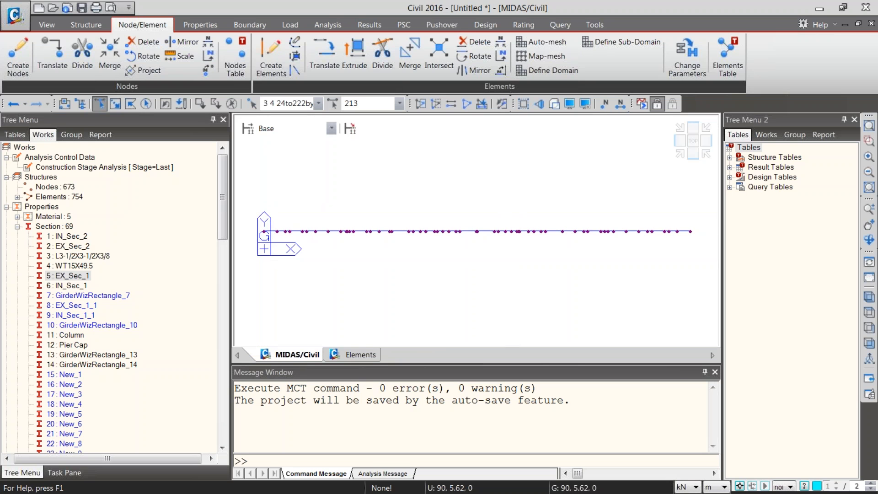
left_click_drag(247, 203, 685, 262)
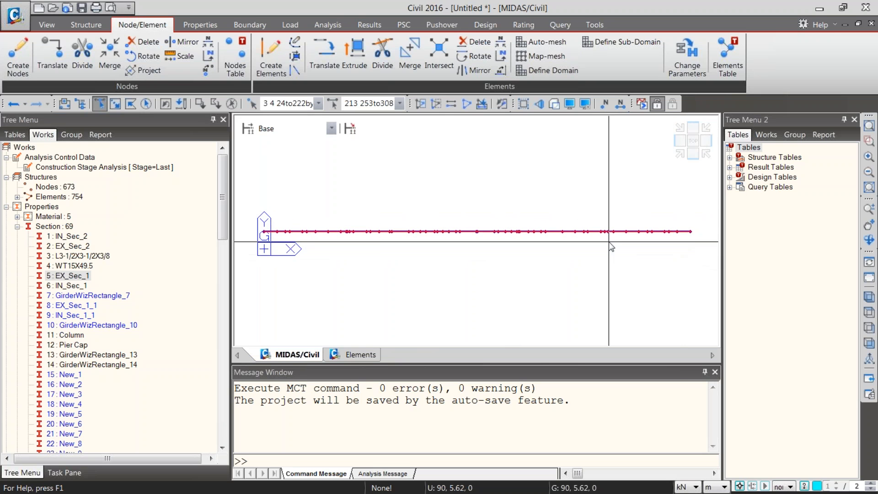
left_click(501, 57)
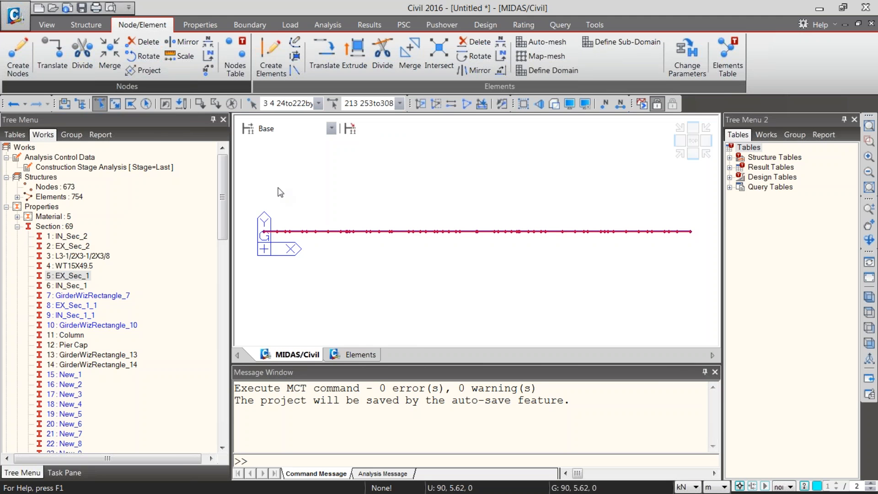
mouse_move(222, 245)
left_mouse_down()
mouse_move(222, 304)
mouse_move(224, 239)
left_mouse_up()
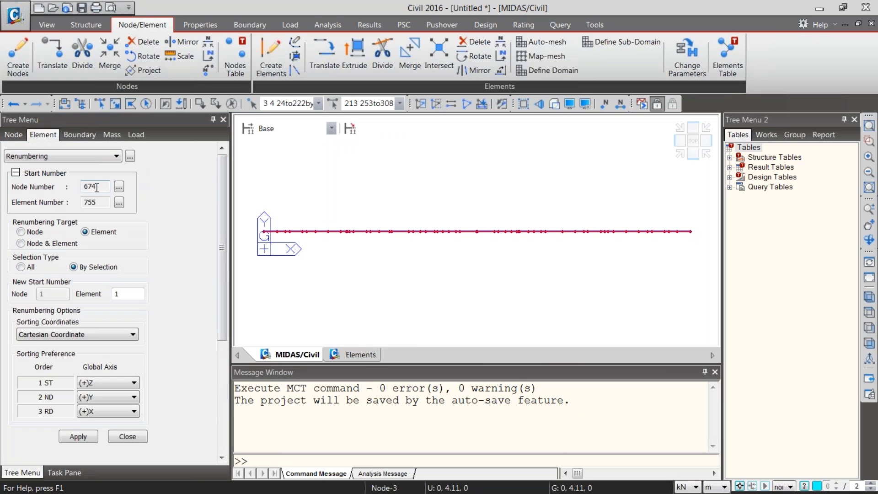
left_click_drag(100, 203, 72, 203)
left_click_drag(217, 271, 216, 321)
left_click(127, 200)
type("000")
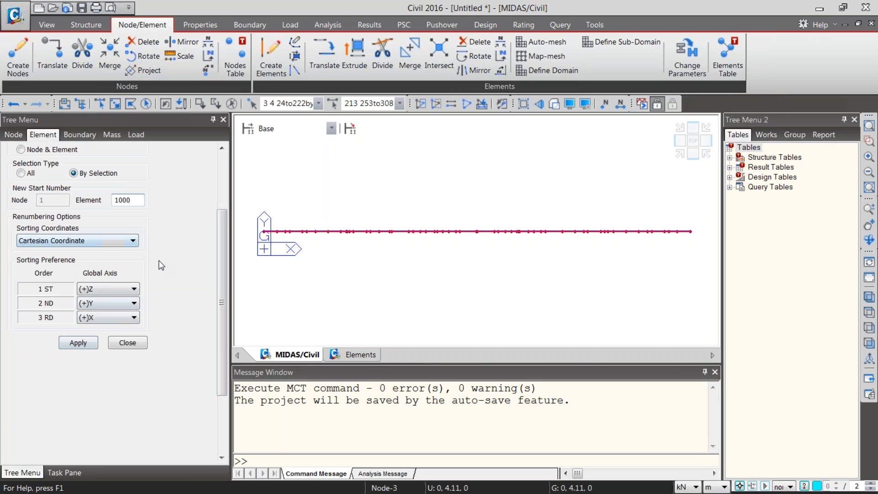
left_click(78, 343)
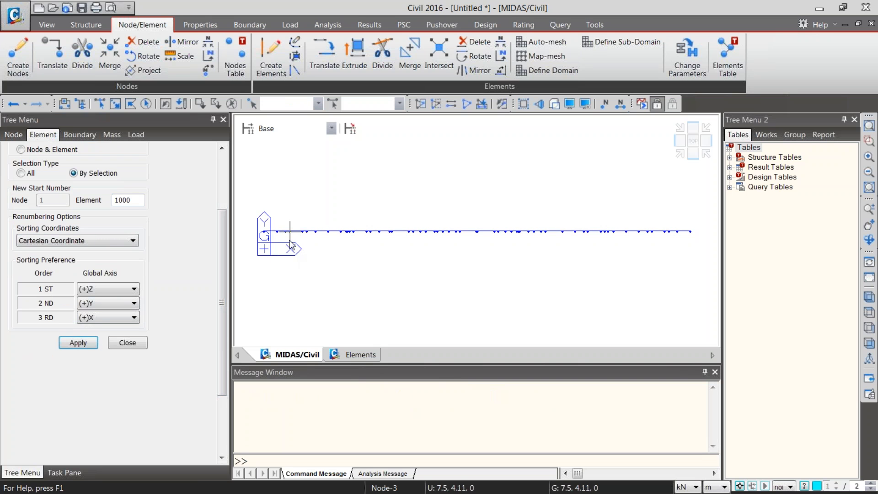
Step: Show the element numbers temporarily and inspect the numbering along the isolated girder line
left_click(619, 104)
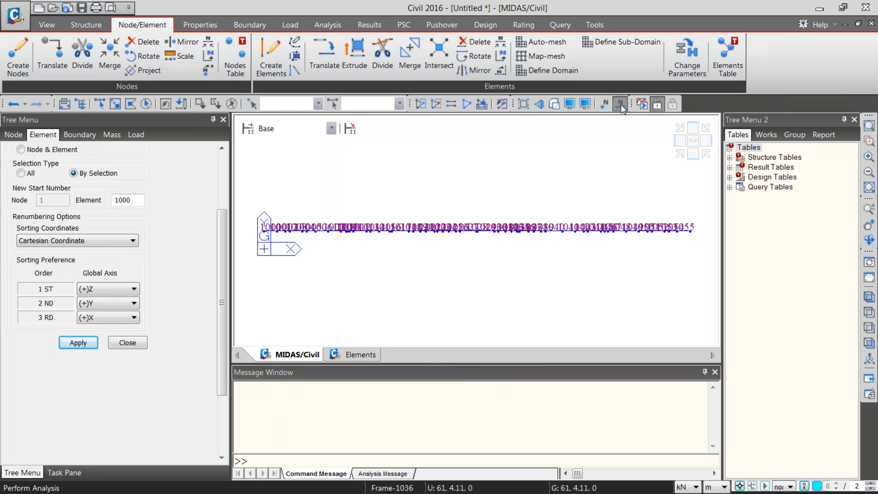
scroll(261, 228, "up", 10)
middle_click_drag(419, 276, 320, 183)
middle_click_drag(553, 254, 408, 253)
middle_click_drag(595, 251, 407, 247)
middle_click_drag(545, 247, 441, 260)
middle_click_drag(494, 248, 484, 247)
scroll(486, 247, "down", 5)
middle_click_drag(619, 248, 581, 249)
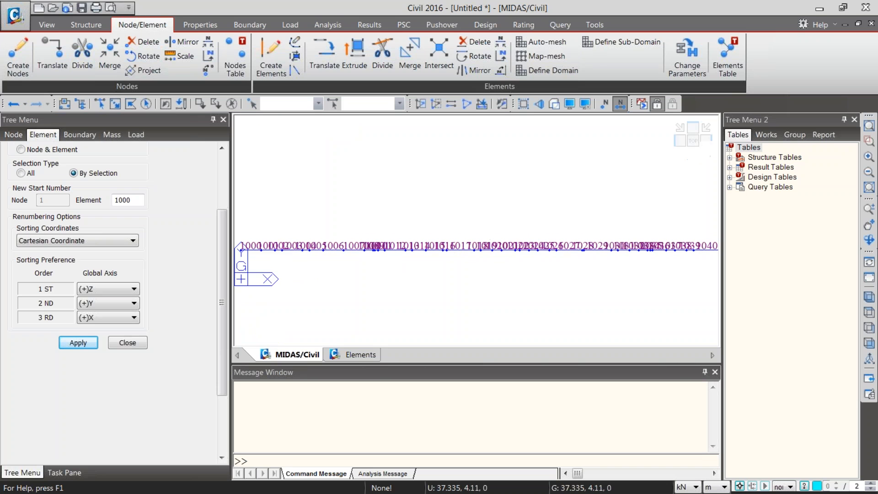
left_click(619, 104)
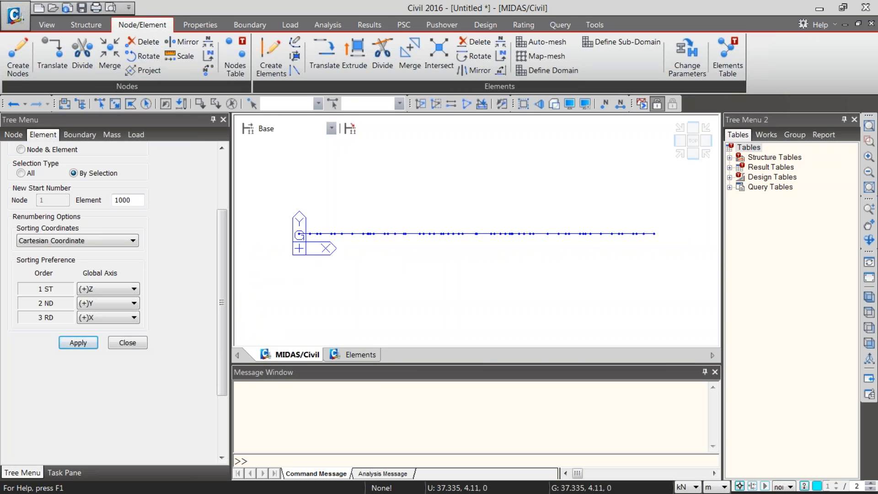
Step: Examine the renumbered girder elements from 1000 onward and their Property column in the Elements Table, closing the Renumbering settings
left_click(359, 355)
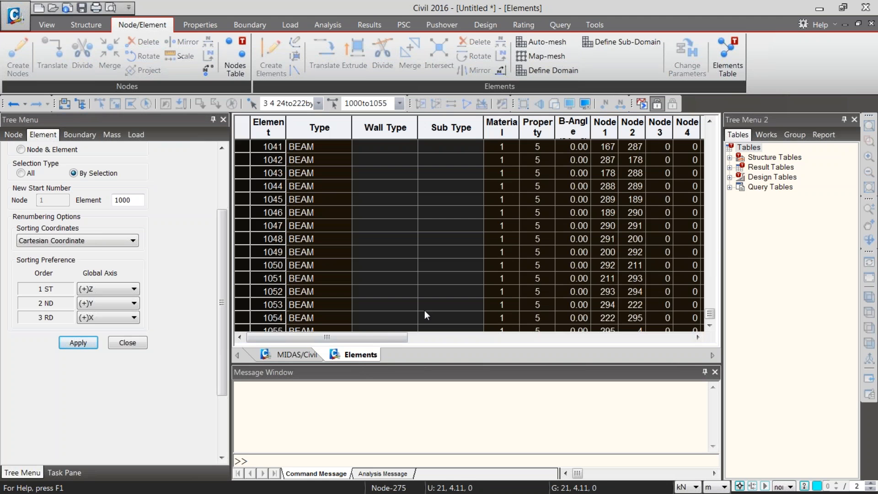
left_click_drag(710, 314, 711, 292)
scroll(369, 251, "down", 20)
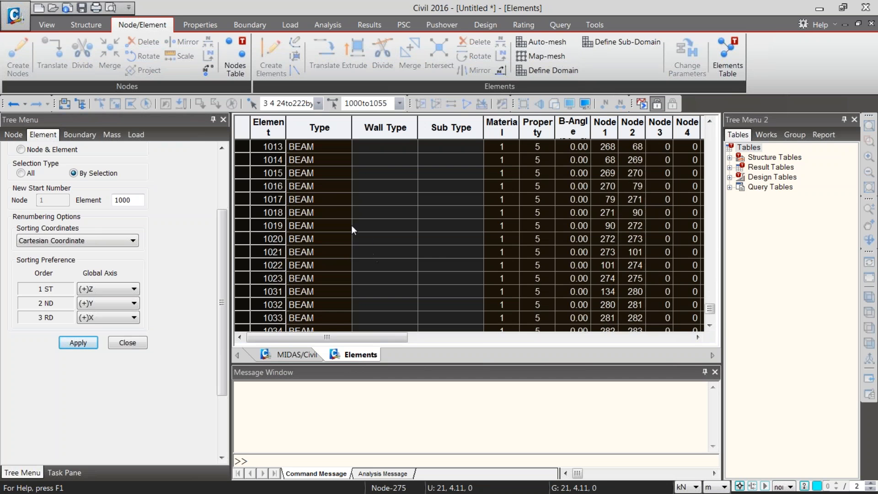
scroll(449, 259, "up", 16)
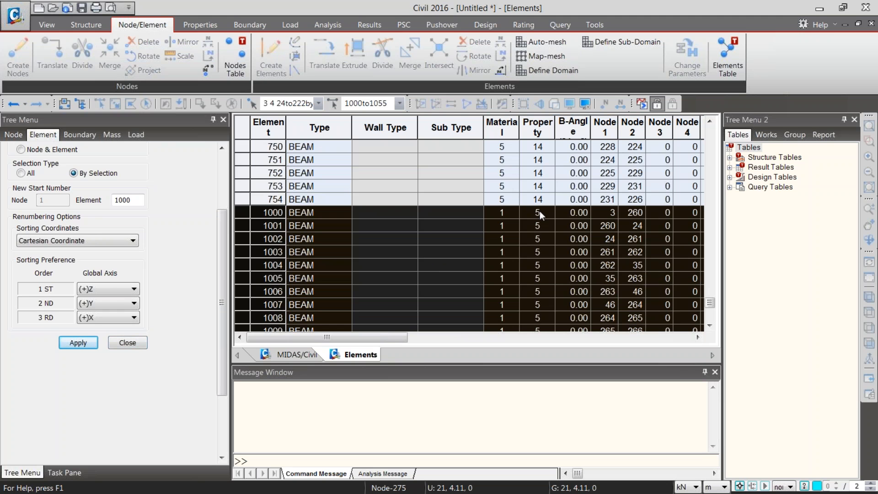
left_click(128, 343)
Step: Switch to Excel and look through the formatted section records around New_16 to New_18 in Section Properties
left_click(73, 336)
scroll(78, 329, "down", 4)
scroll(82, 328, "down", 18)
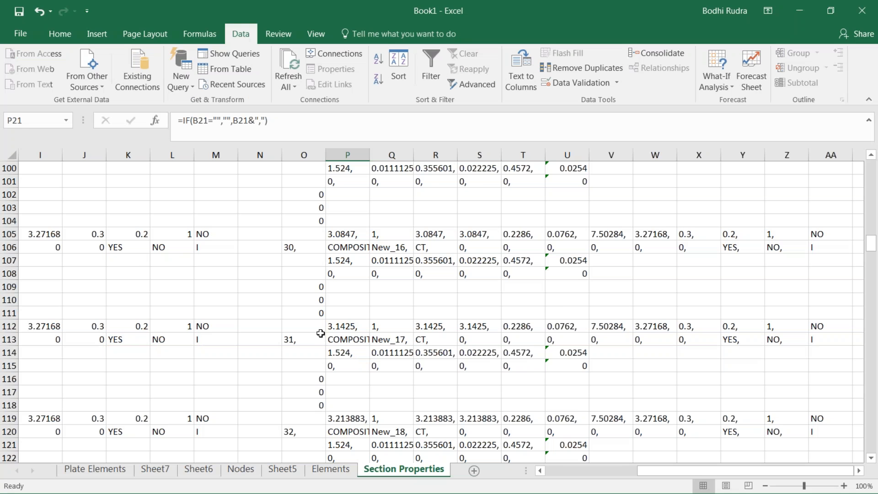
key("Left")
scroll(321, 307, "down", 6)
Step: Look through the Elements and Nodes sheets, including the node rows from 1000, and return to Section Properties
left_click(290, 474)
left_click(330, 471)
left_click(163, 310)
scroll(169, 329, "down", 14)
left_click(240, 470)
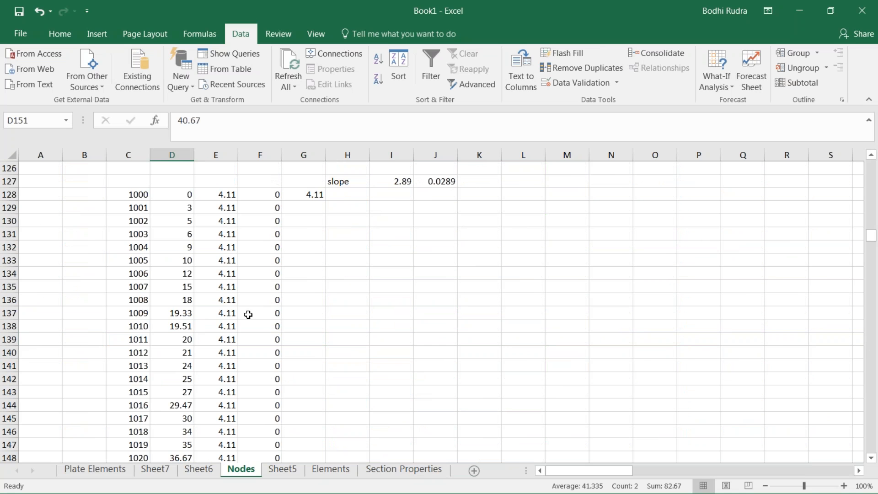
scroll(248, 315, "down", 7)
left_click(403, 470)
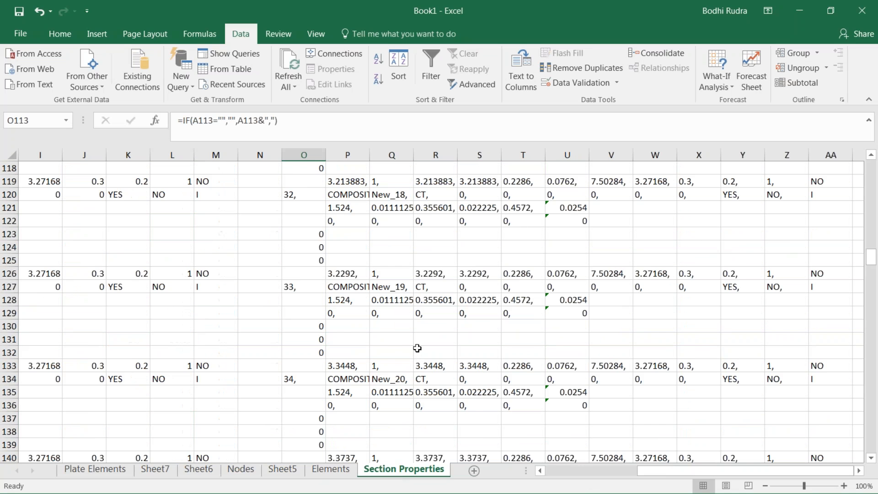
Step: In the Elements sheet, enter 15, 16 and 17 from cell F60 downward and fill the series down to row 146
scroll(417, 348, "up", 17)
left_click_drag(870, 221, 864, 452)
left_click(330, 468)
left_click(268, 387)
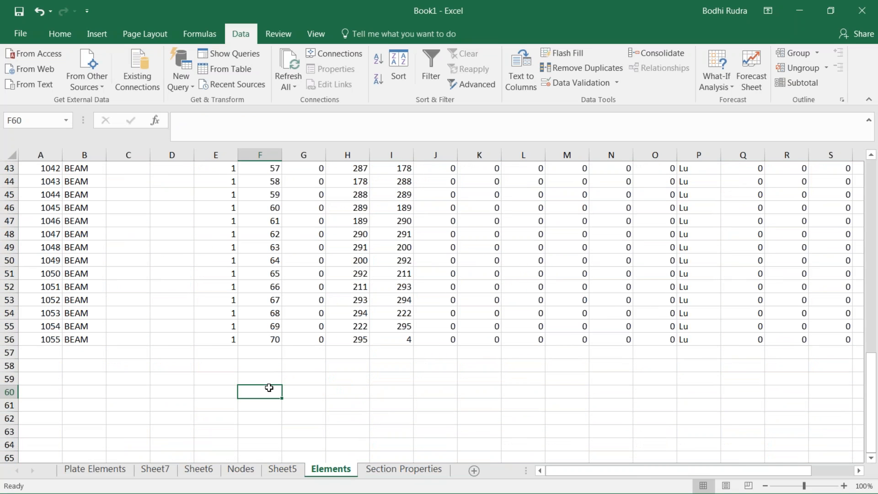
type("15")
key("Return")
type("16")
key("Return")
type("17")
key("Return")
left_click_drag(272, 391, 271, 242)
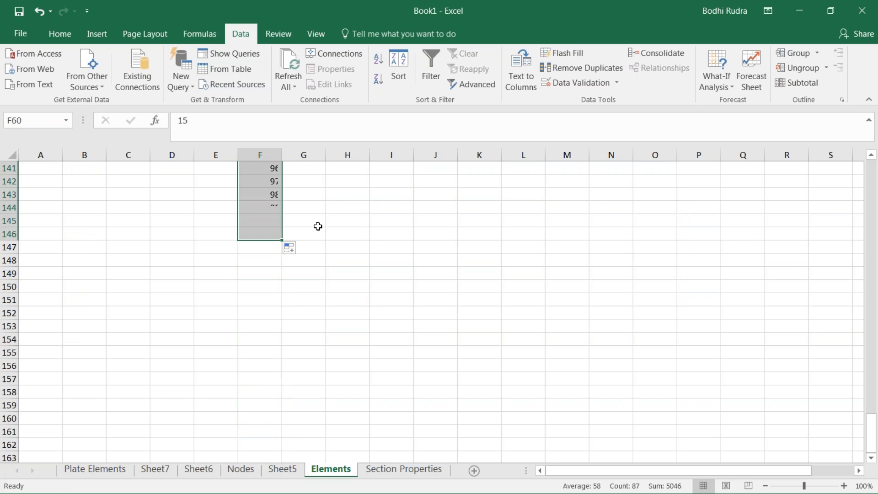
Step: Copy the section numbers 15 to 69 from the filled series in F60:F114
left_click(317, 226)
scroll(313, 226, "up", 20)
scroll(272, 380, "down", 1)
left_click_drag(276, 329, 272, 280)
key("ctrl+c")
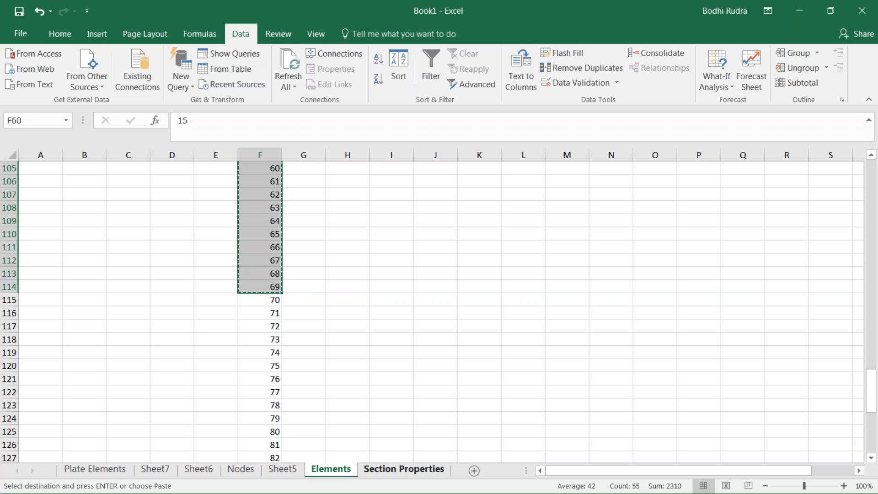
Step: Switch to midas Civil, paste the copied section numbers into the Property column from element 1000, and check the pasted rows
key("alt+Tab")
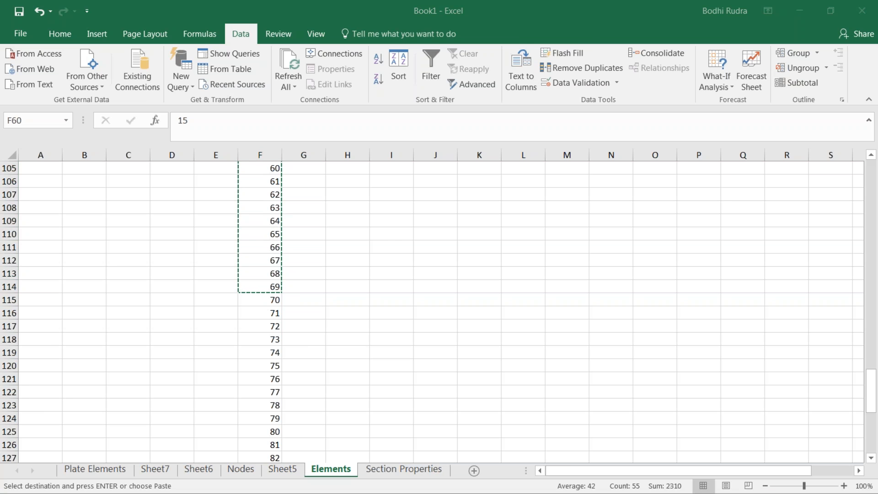
left_click(531, 215)
left_click(533, 213)
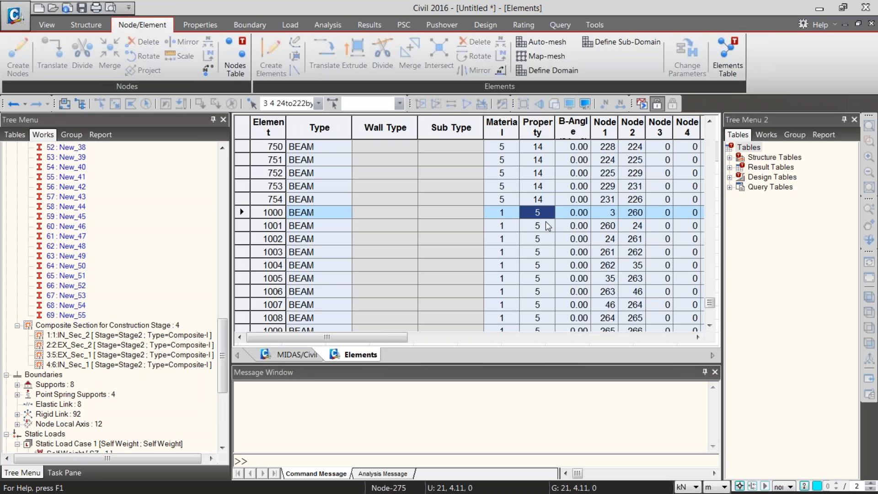
key("ctrl+v")
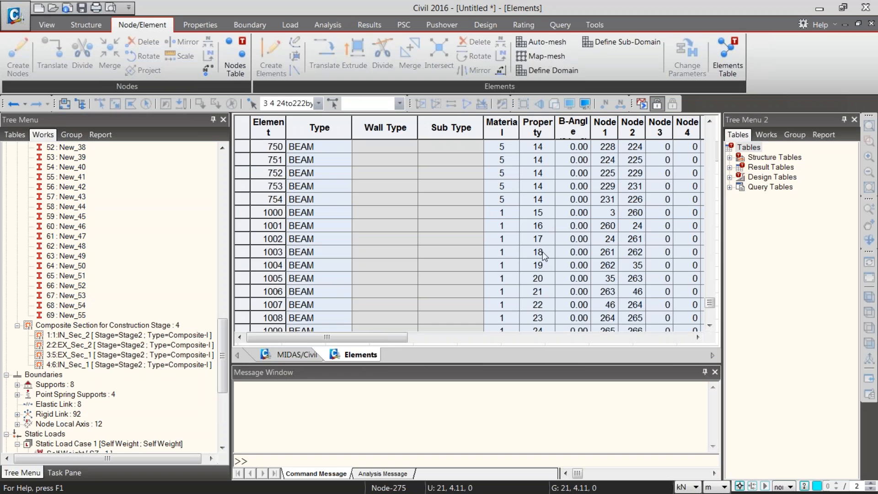
left_click(538, 225)
key("Down")
key("Down")
key("Down")
key("Down")
key("Down")
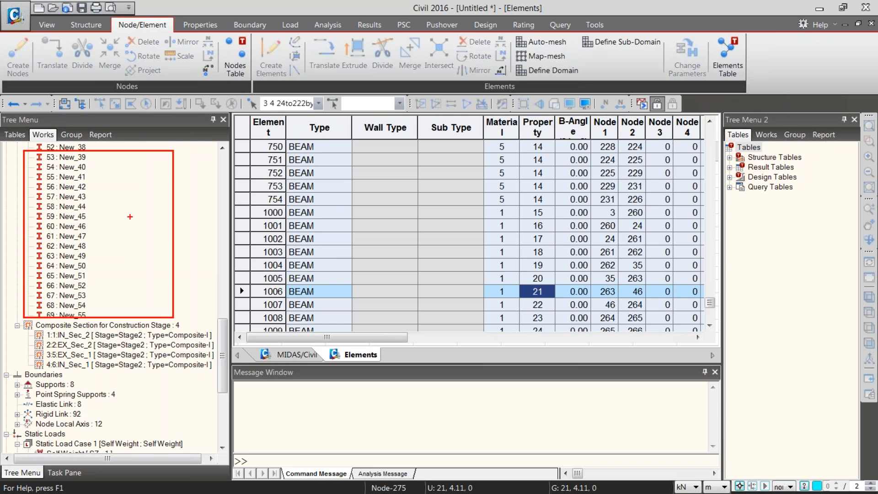
Step: Turn on the hidden-surface display in the model view and inspect the varying section outlines along the girder line
left_click(293, 354)
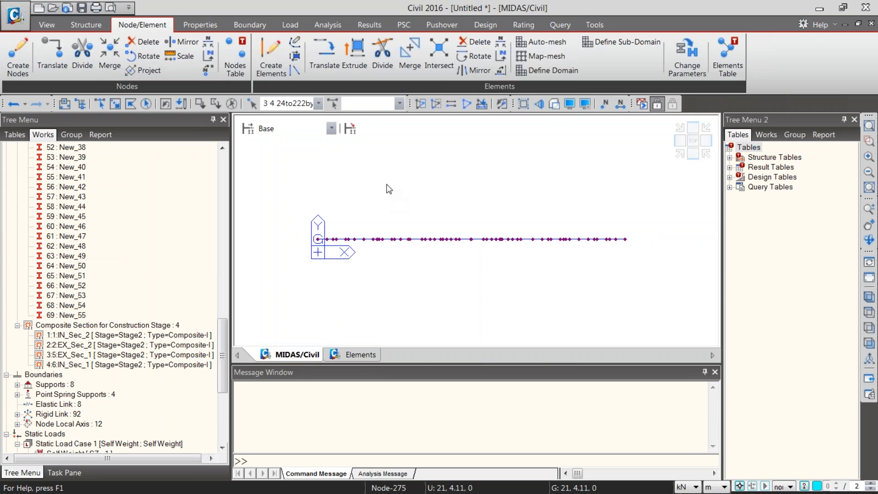
left_click(554, 104)
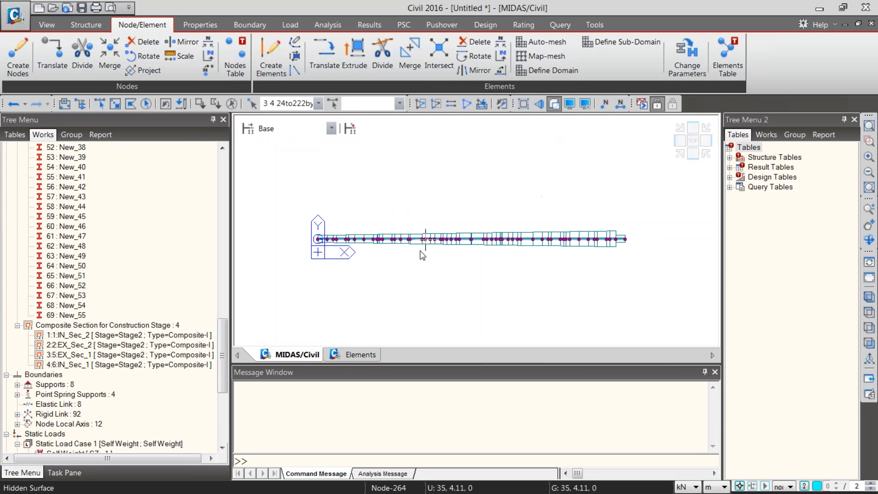
scroll(309, 232, "up", 3)
mouse_move(309, 232)
middle_mouse_down()
mouse_move(378, 249)
mouse_move(308, 234)
middle_mouse_up()
middle_click_drag(475, 259, 416, 253)
middle_click_drag(566, 257, 451, 256)
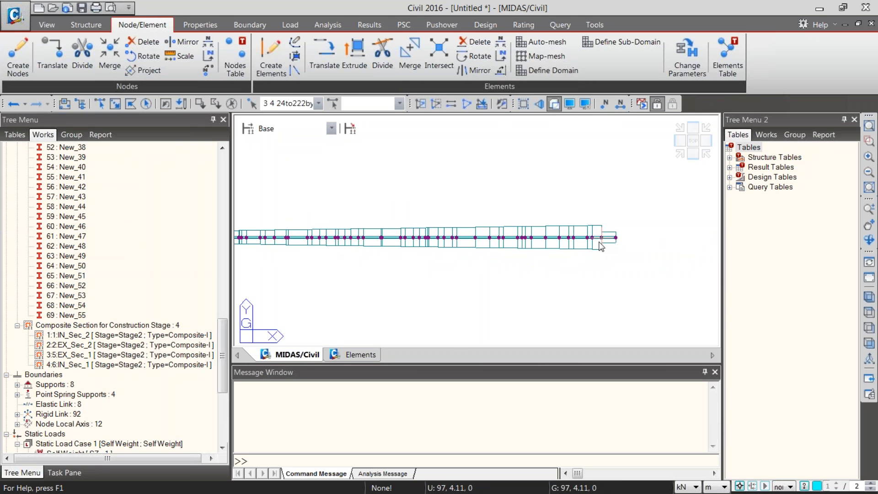
Step: Clear the selection and inspect the section outlines over the whole girder length, closing the Elements table
left_click(231, 104)
middle_click_drag(308, 237, 422, 228)
middle_click_drag(670, 241, 562, 241)
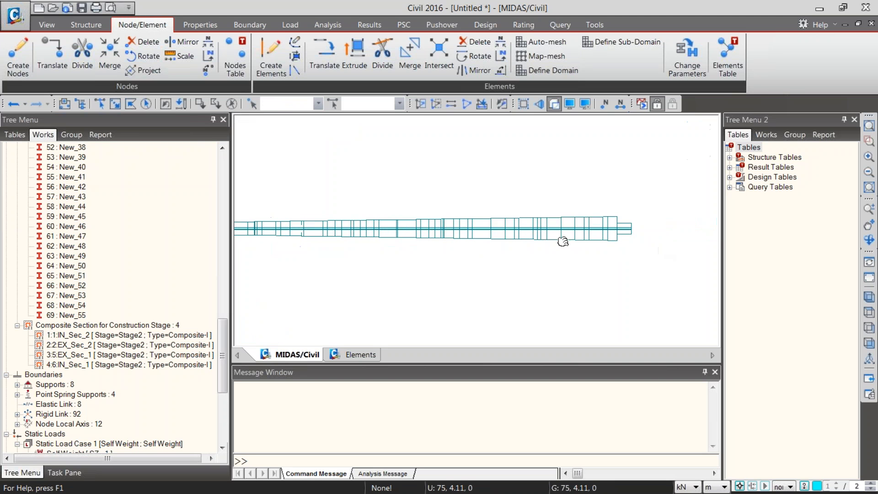
middle_click_drag(271, 215, 396, 223)
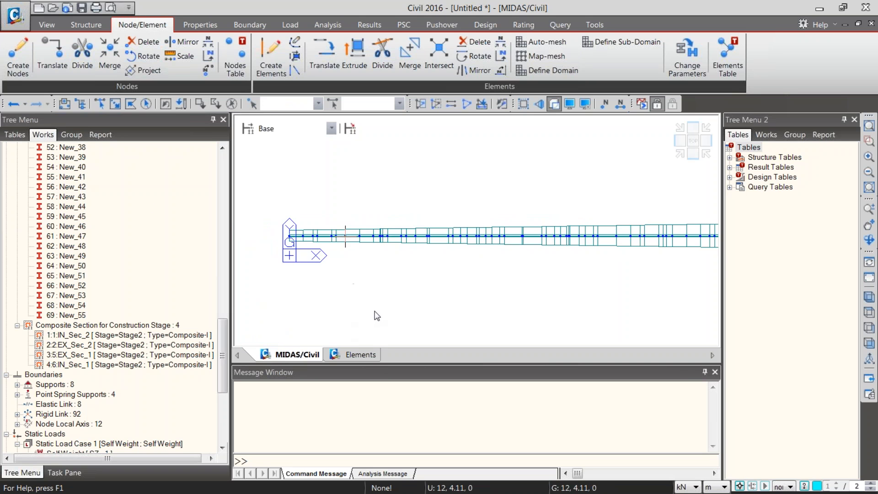
scroll(394, 309, "down", 3)
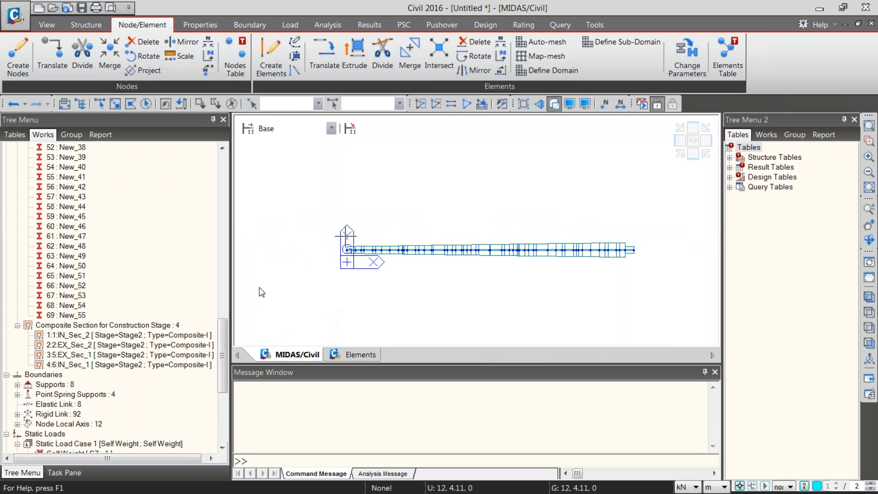
mouse_move(227, 335)
left_mouse_down()
mouse_move(227, 158)
mouse_move(212, 250)
mouse_move(216, 345)
left_mouse_up()
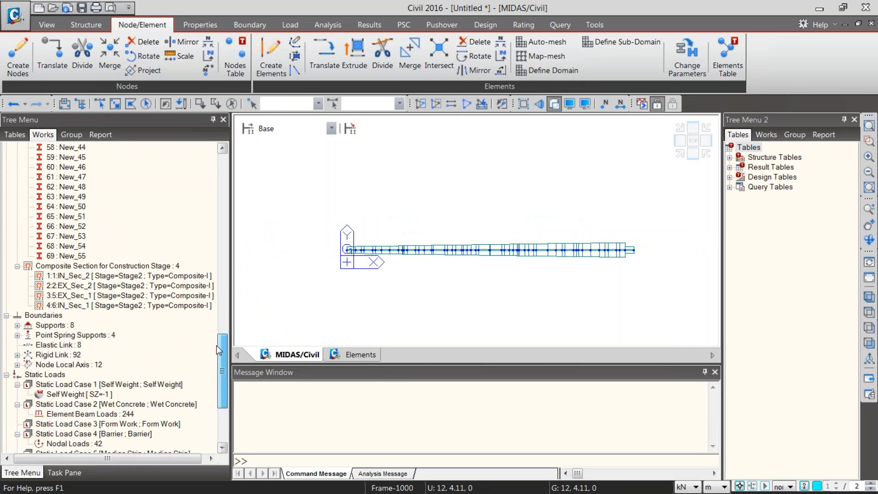
middle_click(356, 357)
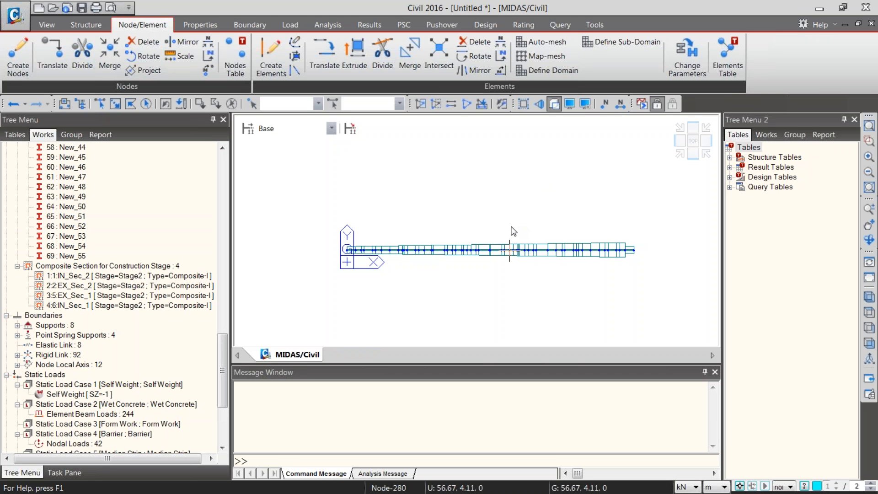
mouse_move(509, 249)
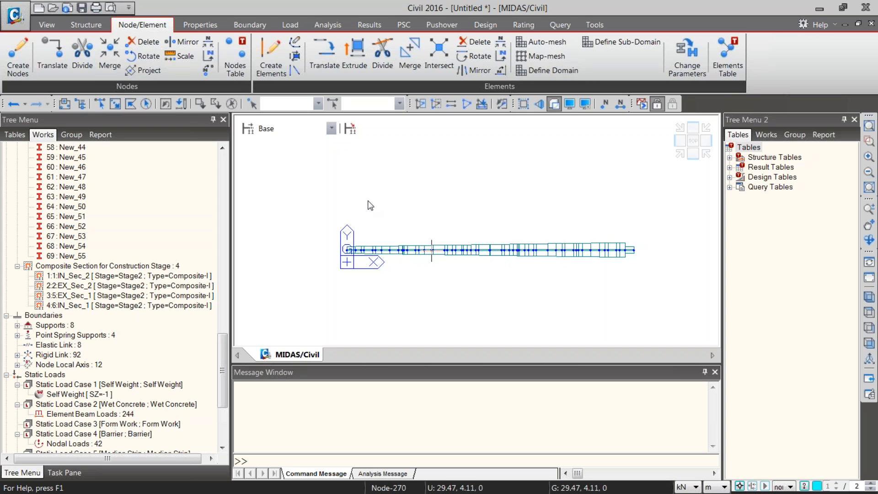
key("ctrl+2")
type("t")
type("Task Pane")
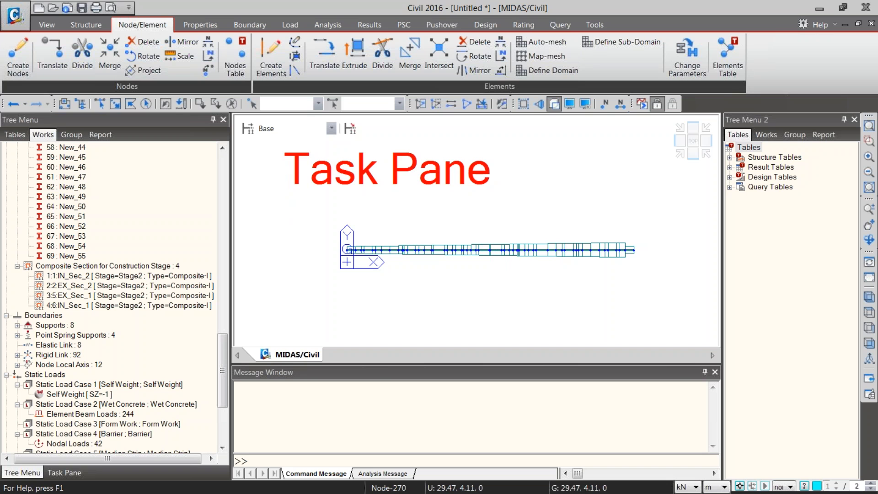
key("Escape")
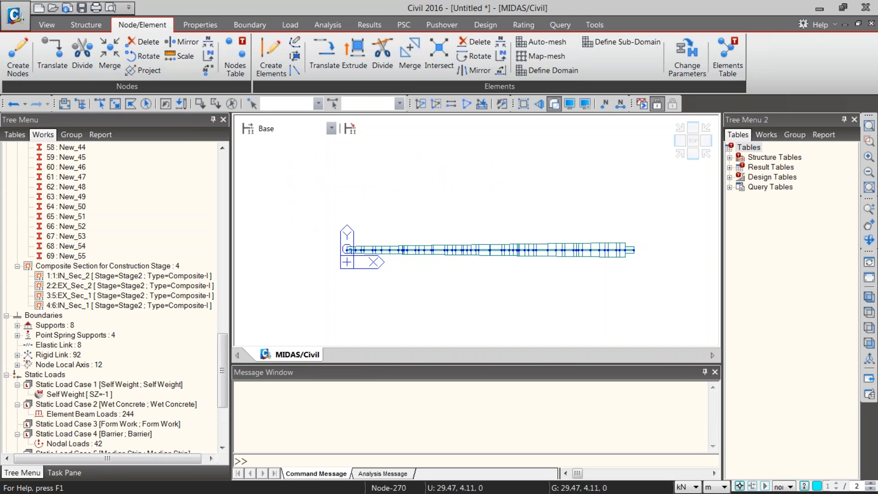
mouse_move(30, 457)
left_mouse_down("ctrl")
mouse_move(85, 482)
mouse_move(117, 482)
left_mouse_up("ctrl")
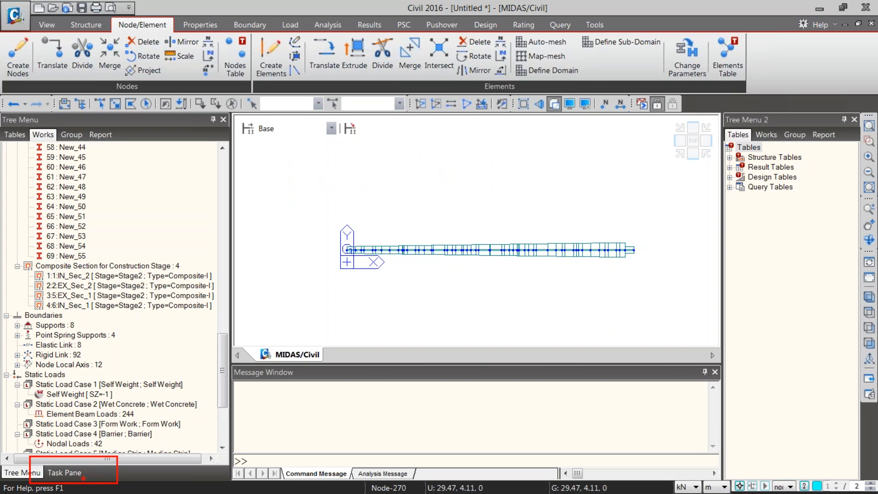
key("Escape")
Step: Bring up the Task Pane and change its page from User Define to Task Pane
left_click(64, 472)
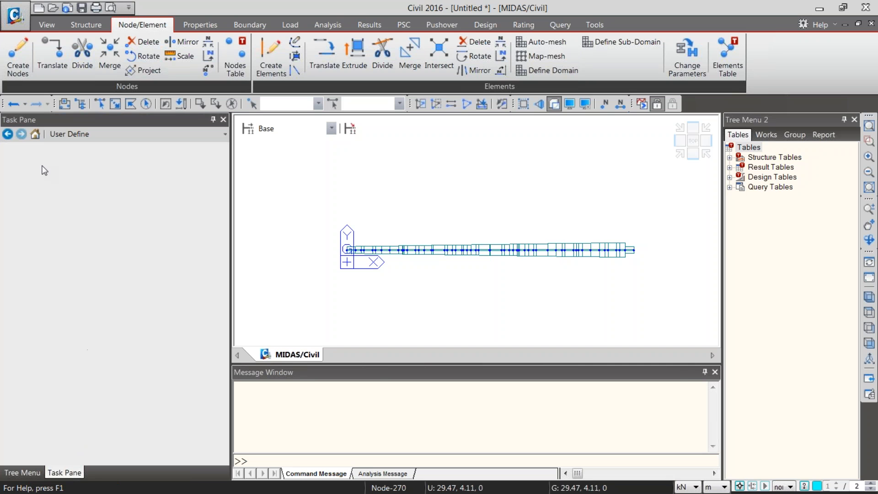
left_click(106, 133)
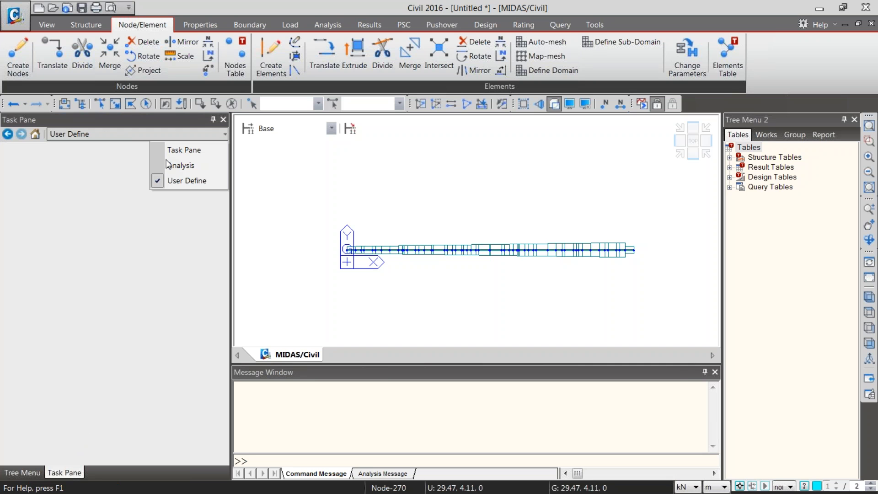
left_click(169, 151)
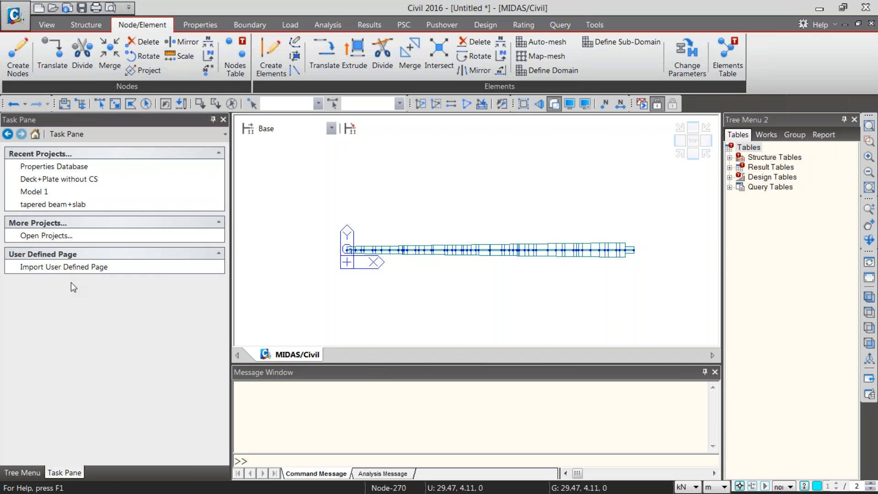
Step: Try to import Taskflow from the Desktop's steel composite wizard folder as a user-defined Task Pane page
left_click(73, 268)
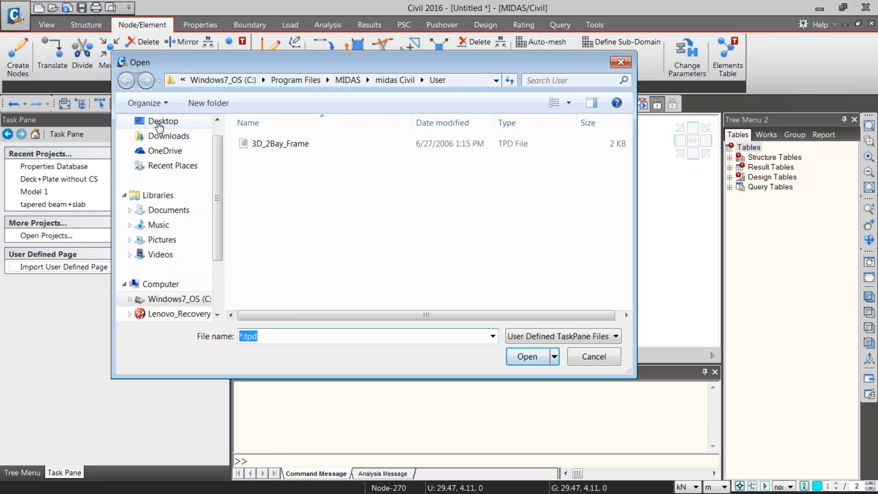
left_click(159, 122)
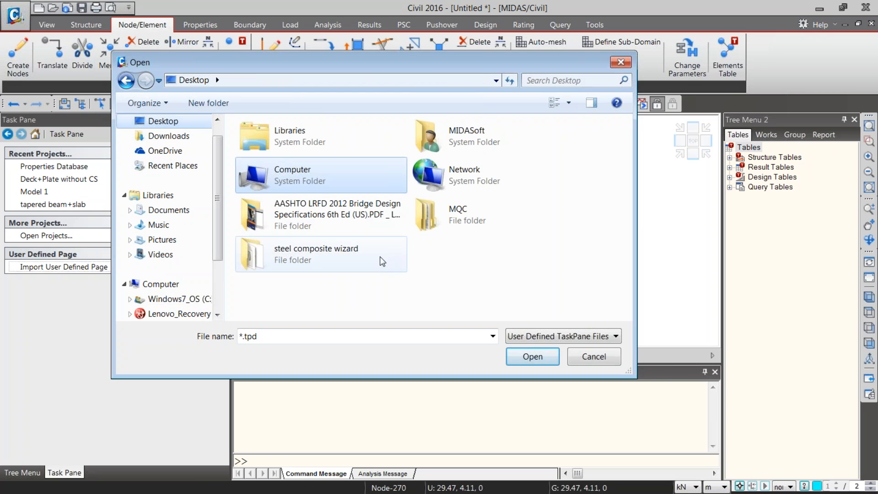
double_click(339, 254)
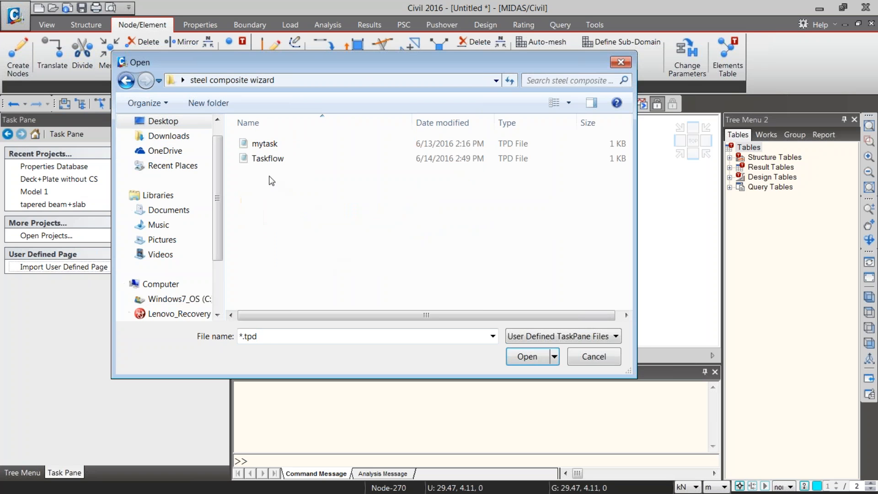
left_click(269, 159)
left_click(527, 357)
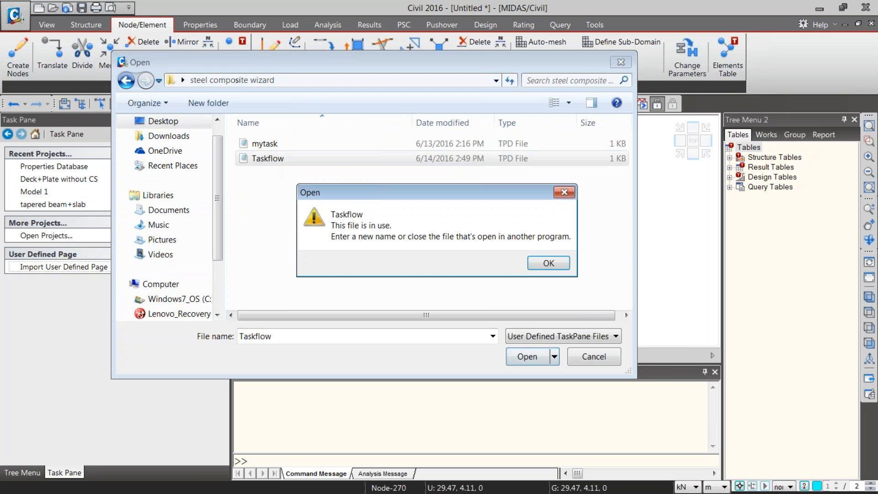
left_click(547, 262)
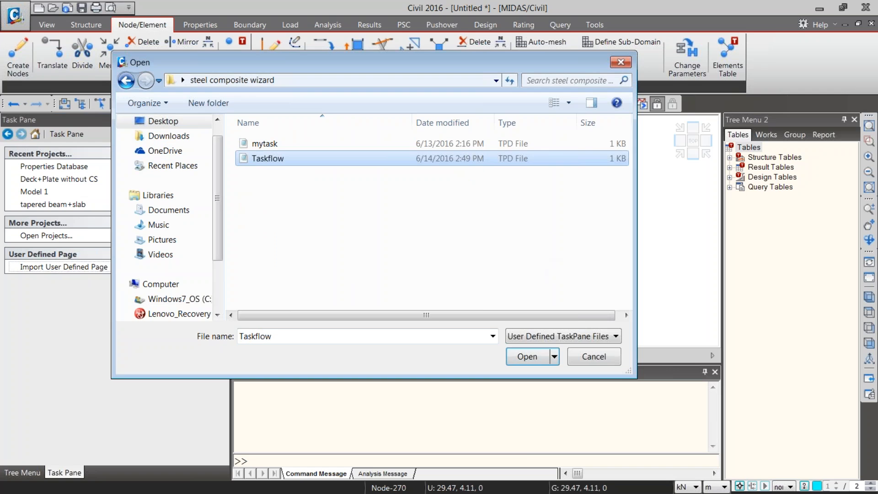
Step: Switch to Notepad++ and show Taskflow.tpd in the maximized window, placing the cursor at the end of the Command Shell line
left_click(554, 300)
left_click(147, 55)
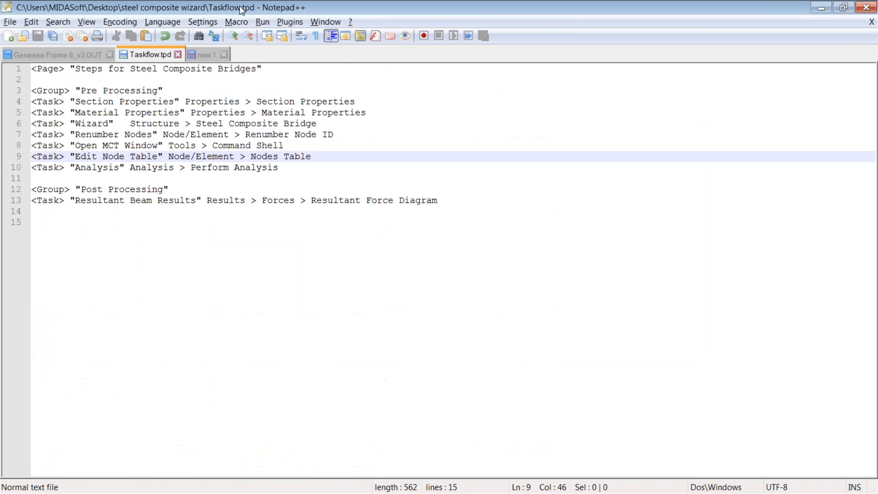
double_click(242, 10)
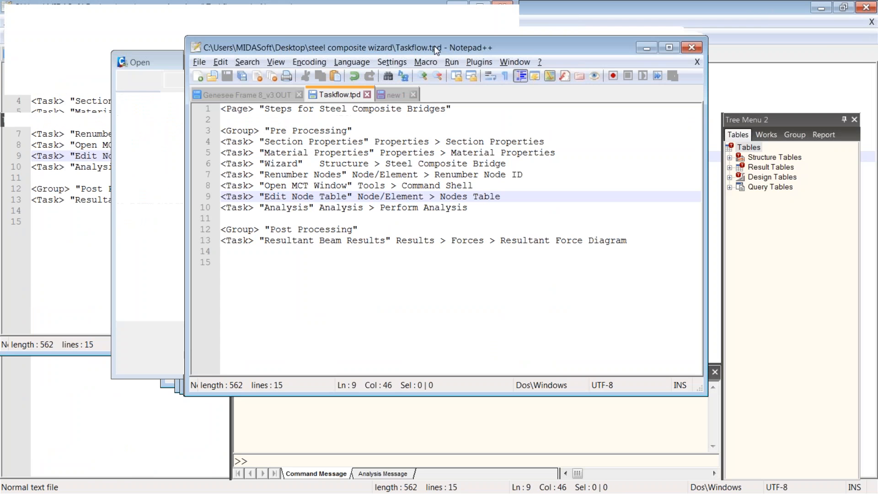
double_click(384, 50)
key("Up")
key("End")
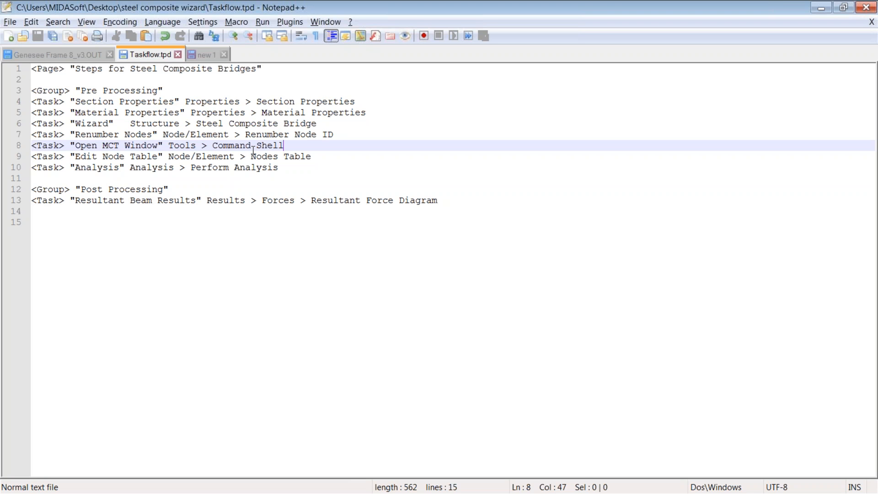
Step: Examine the Page title line and the Pre Processing group with its tasks in Taskflow.tpd
left_click(29, 69)
left_click(33, 69)
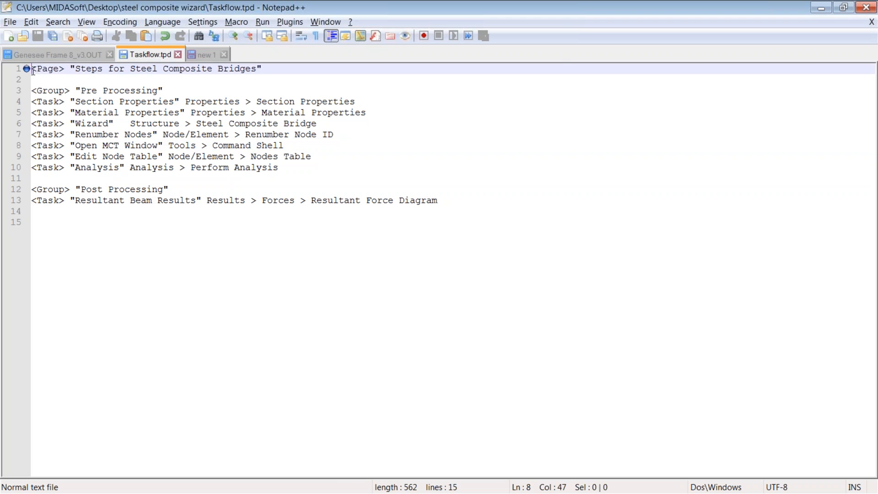
left_click_drag(64, 69, 29, 70)
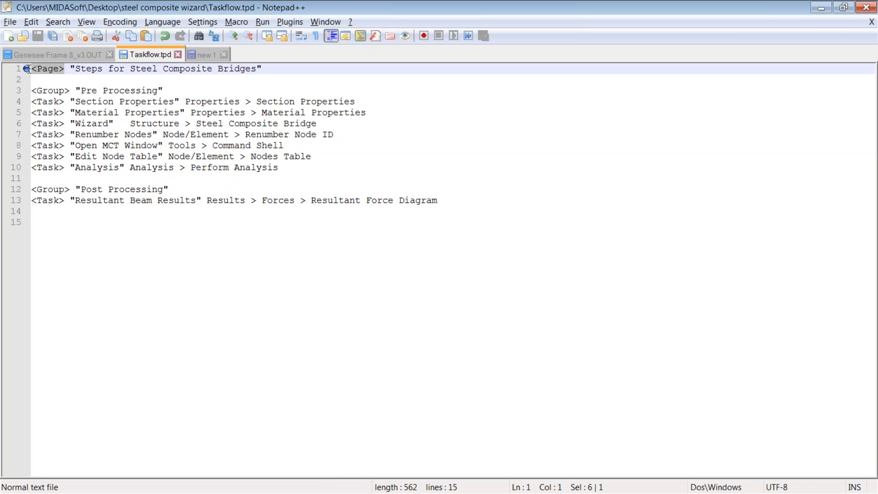
left_click_drag(70, 69, 276, 73)
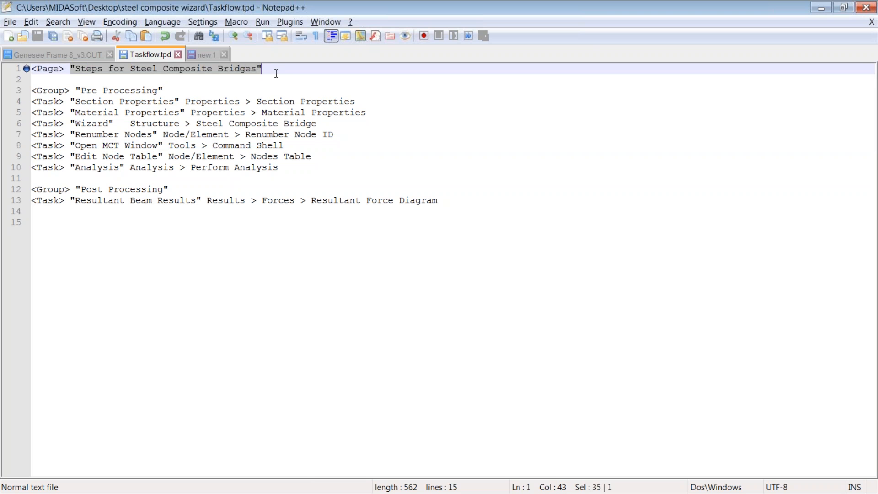
left_click(25, 67)
left_click_drag(31, 90, 211, 148)
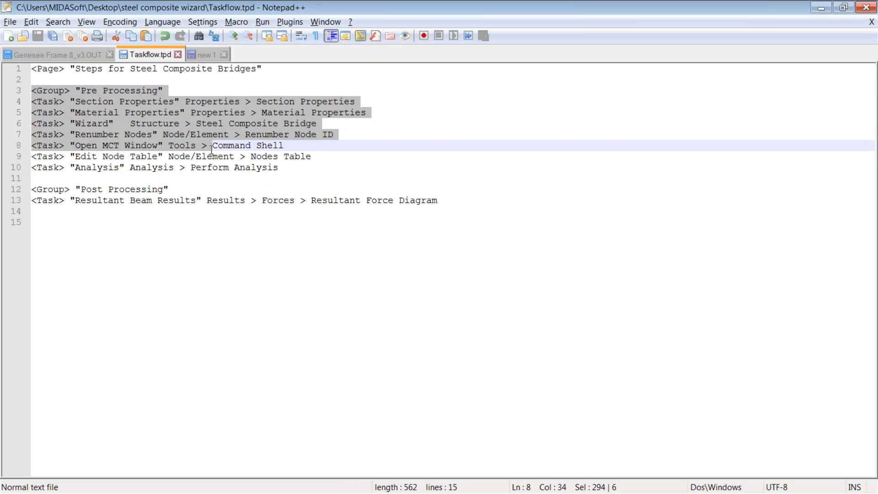
left_click_drag(211, 148, 208, 148)
left_click(107, 101)
left_click_drag(82, 91, 163, 91)
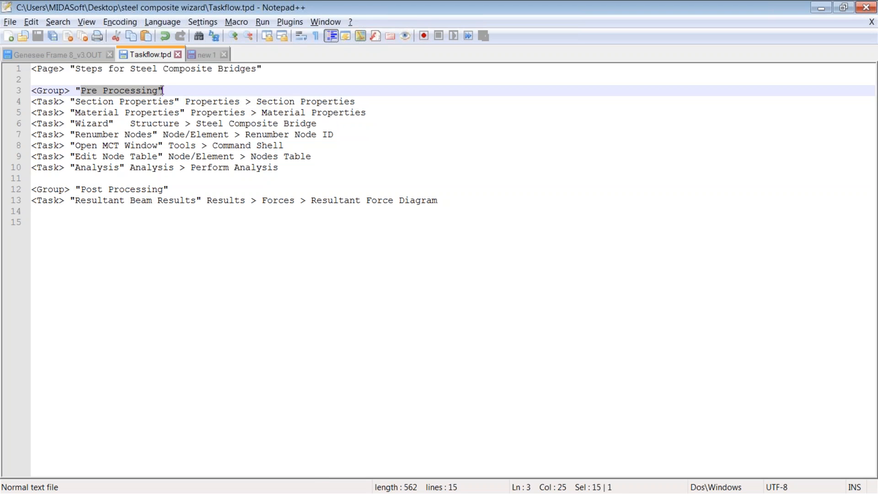
Step: Switch to MIDAS Civil, cancel the pending file selection, and locate the Section Properties command among the property commands
left_click(162, 91)
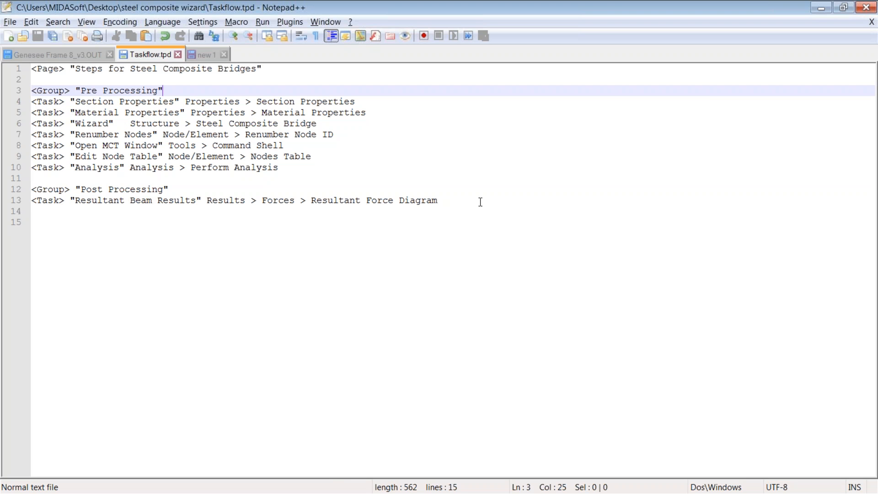
key("alt+Tab")
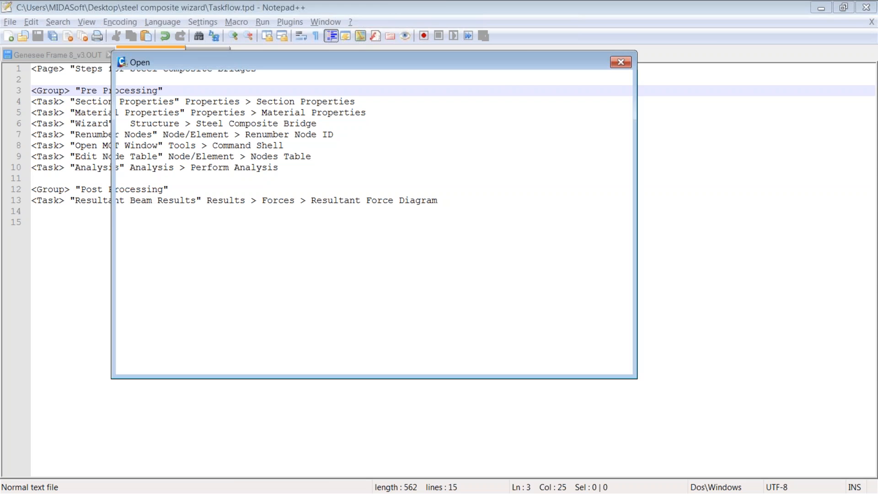
left_click(591, 357)
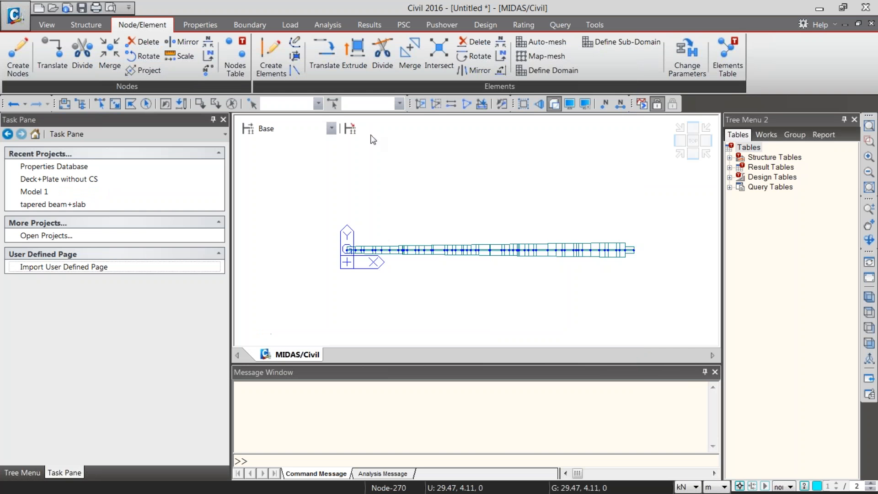
left_click(200, 25)
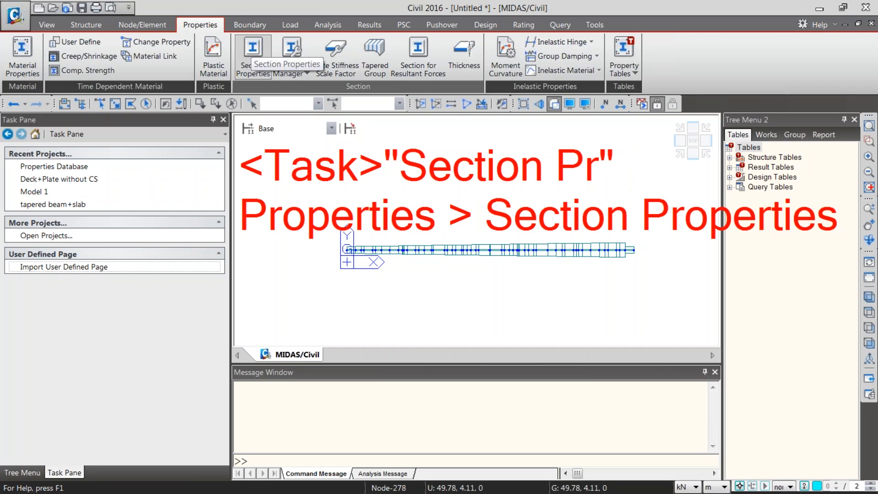
key("Escape")
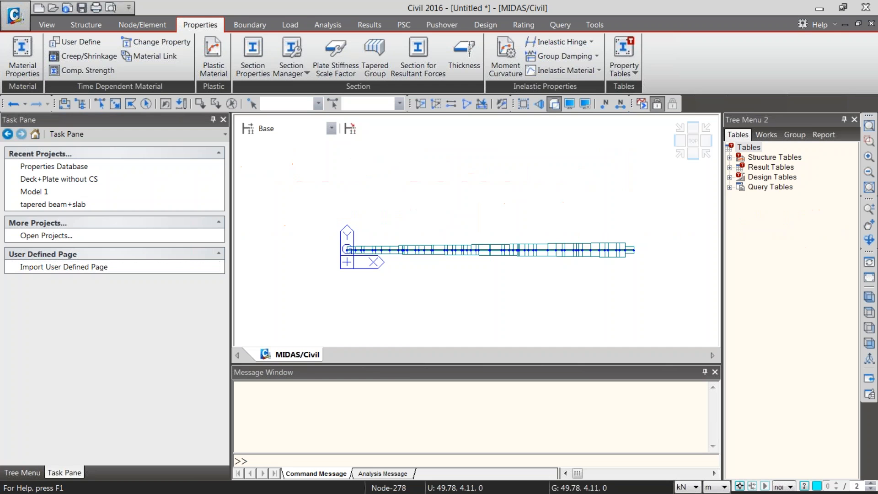
Step: Switch back to Notepad++ and examine the Section Properties, Material Properties, Wizard, Renumber Nodes and Open MCT Window task lines
key("alt+Tab")
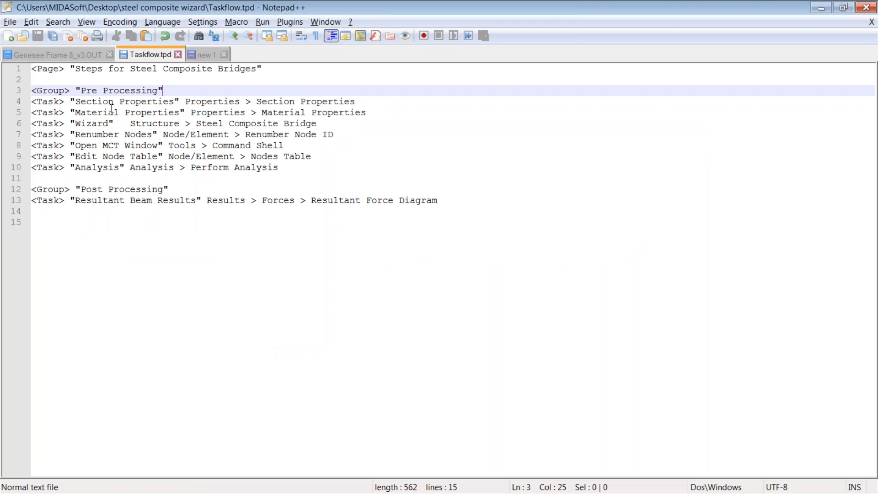
left_click_drag(75, 105, 190, 106)
left_click_drag(71, 115, 179, 114)
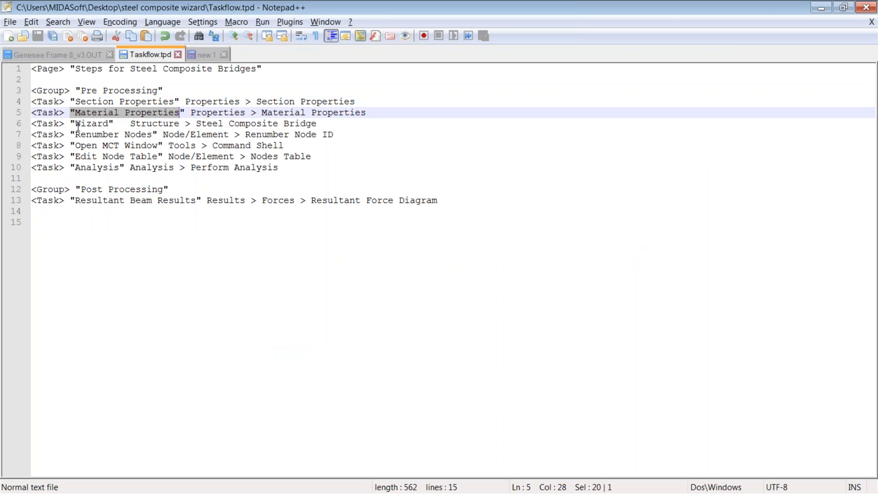
left_click_drag(71, 123, 169, 123)
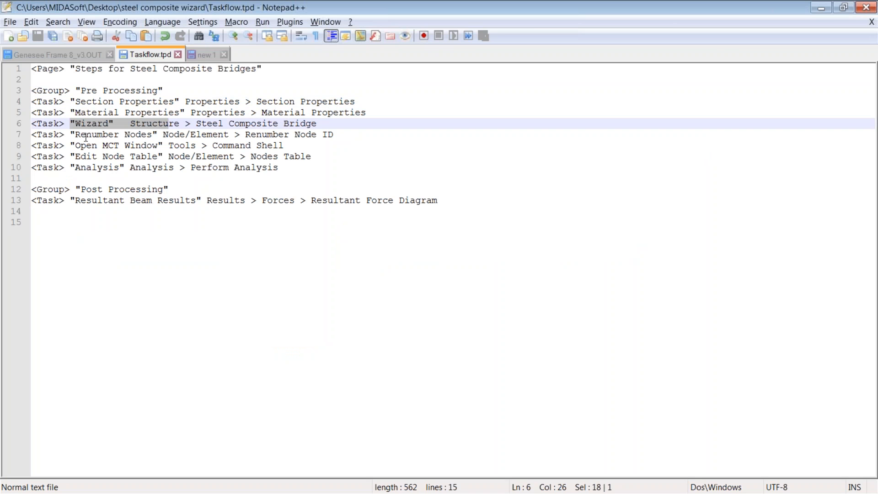
left_click_drag(75, 136, 184, 146)
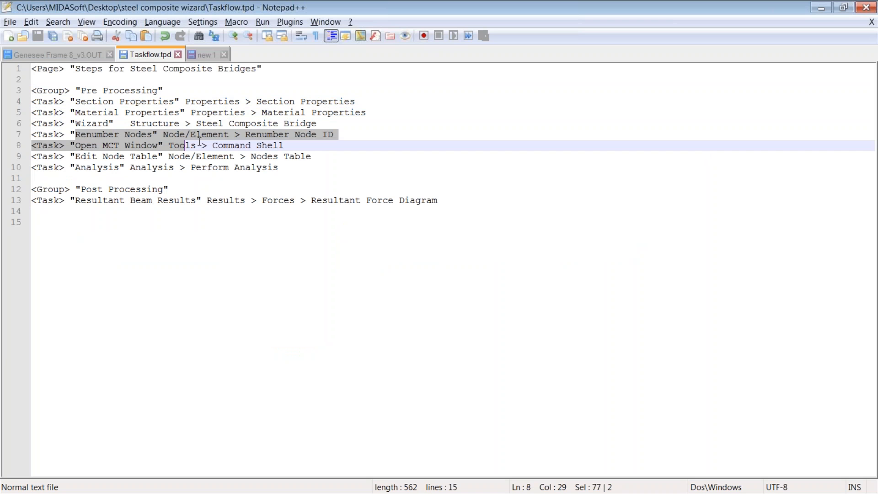
Step: Save a copy of the task file as Composite Tasks.tpd in the steel composite wizard folder
left_click(10, 23)
left_click(52, 114)
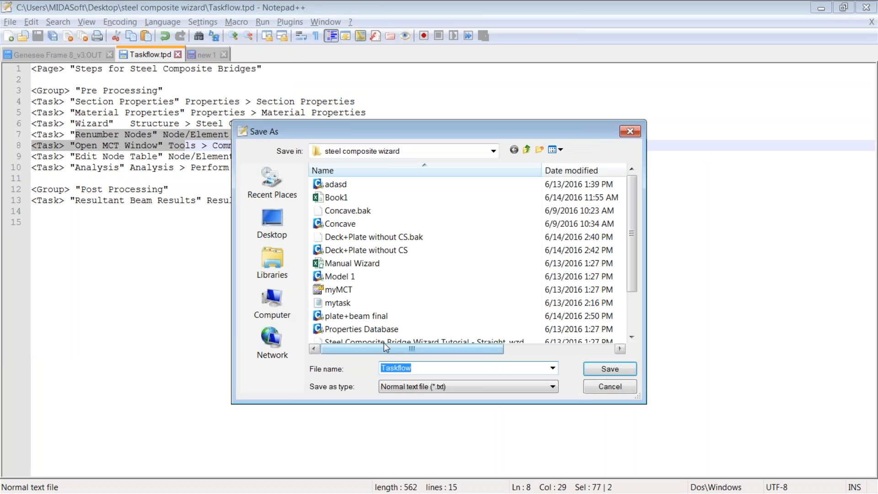
left_click_drag(418, 369, 371, 363)
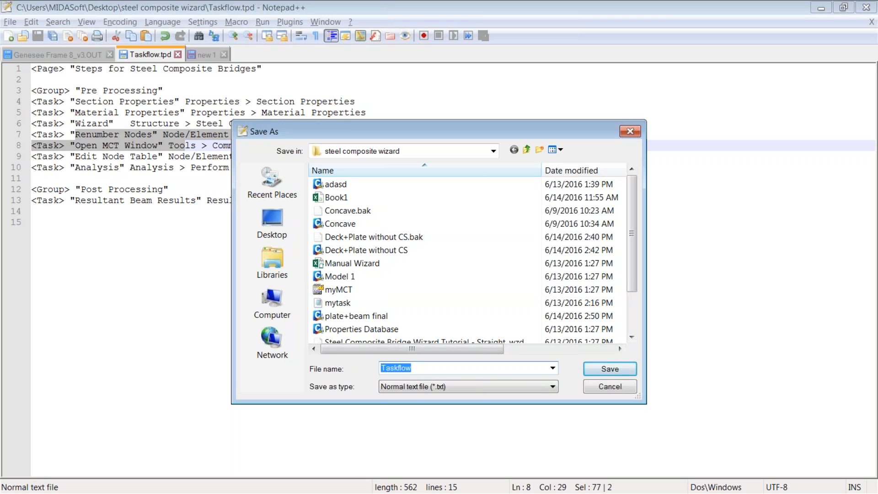
type("Steel")
key("BackSpace")
key("BackSpace")
key("BackSpace")
key("BackSpace")
type("Composte ")
type("ite ")
type("Taks")
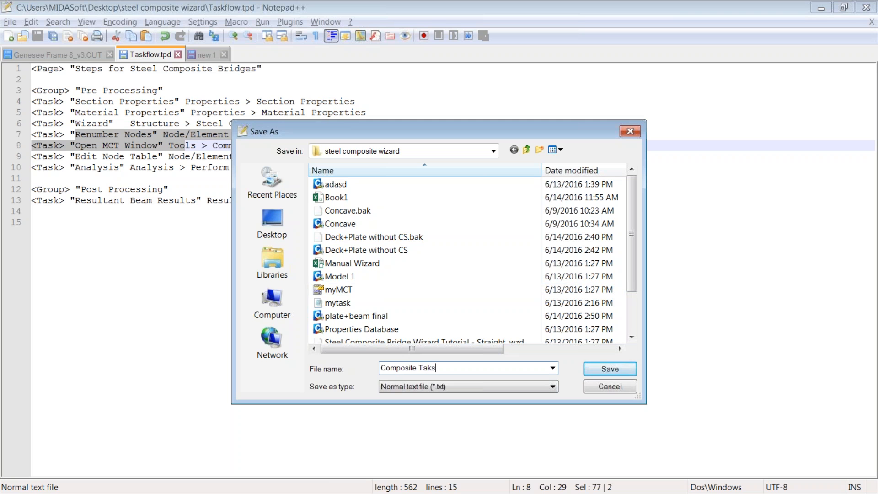
key("BackSpace")
key("BackSpace")
type("sks.tpd")
left_click(597, 371)
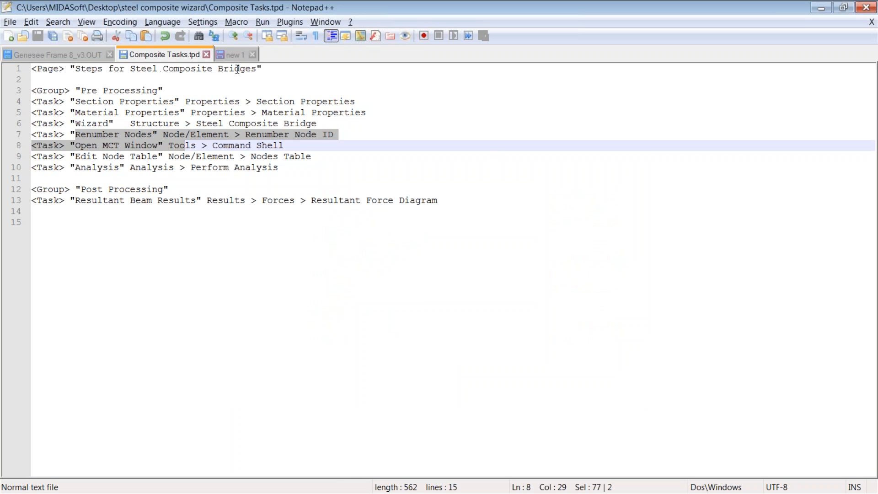
Step: Switch to MIDAS Civil and import the task file for "Steps for Steel Composite Bridges" as a user-defined Task Pane page
key("alt+Tab")
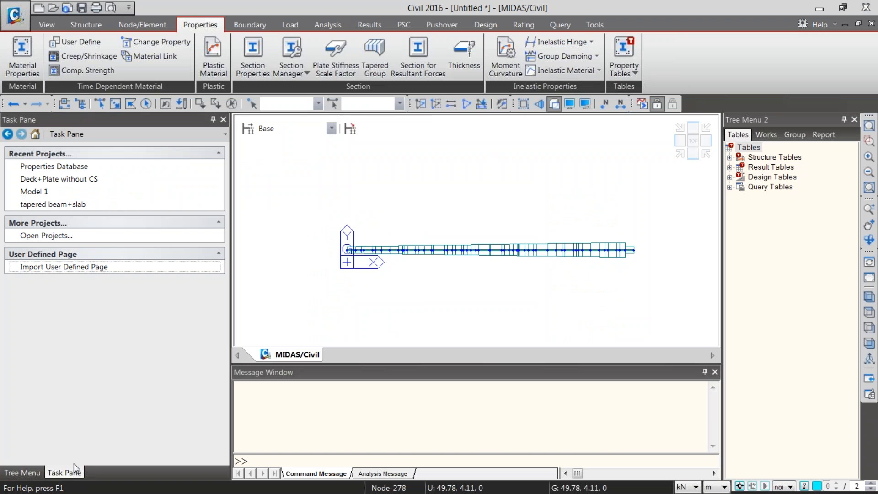
left_click(106, 136)
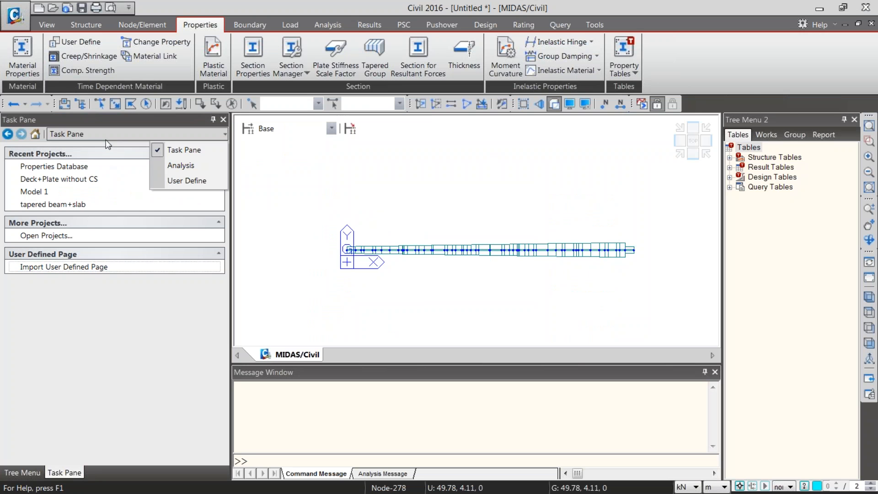
left_click(171, 147)
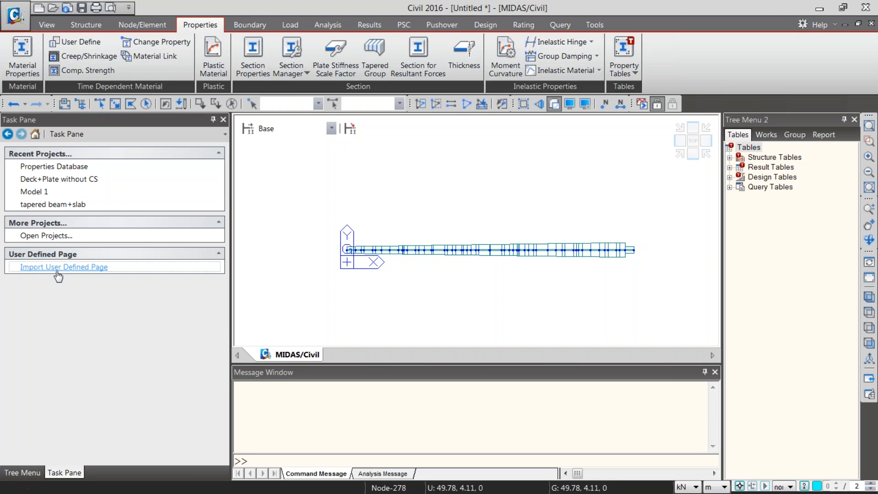
left_click(65, 269)
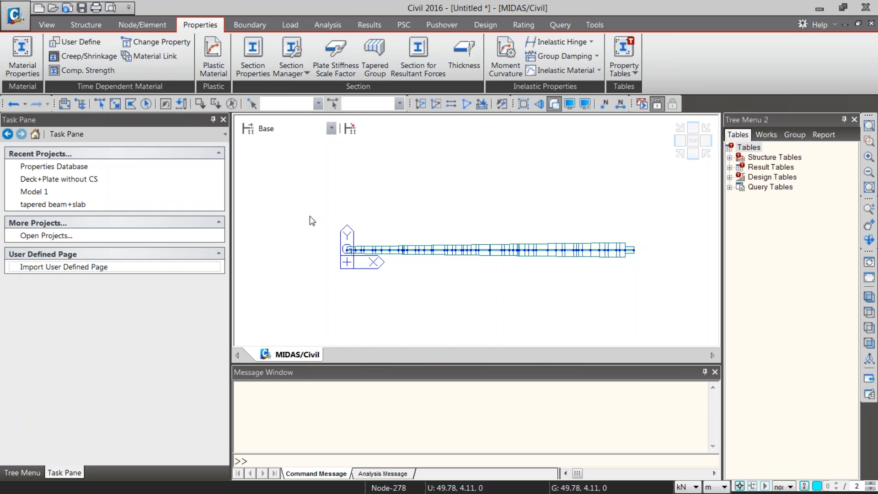
double_click(265, 158)
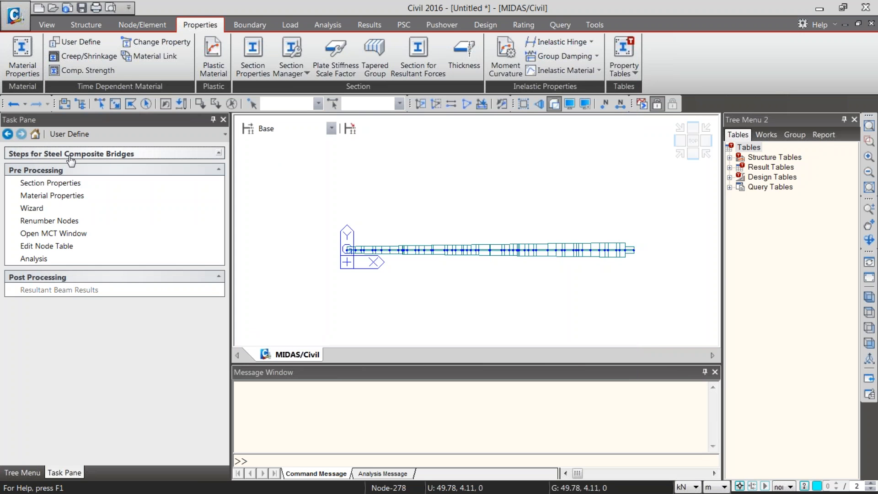
Step: Place the Notepad++ window beside the Task Pane to compare the task file with the imported page, and minimize it
key("alt+Tab")
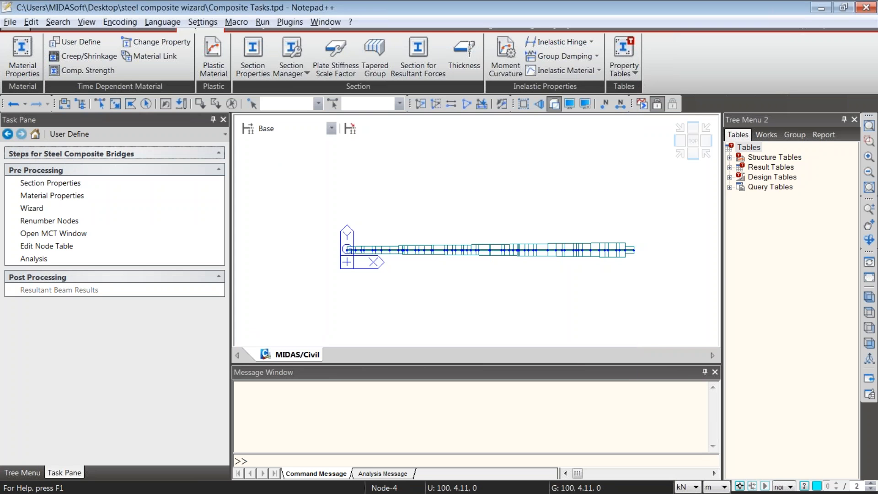
left_click_drag(253, 8, 642, 70)
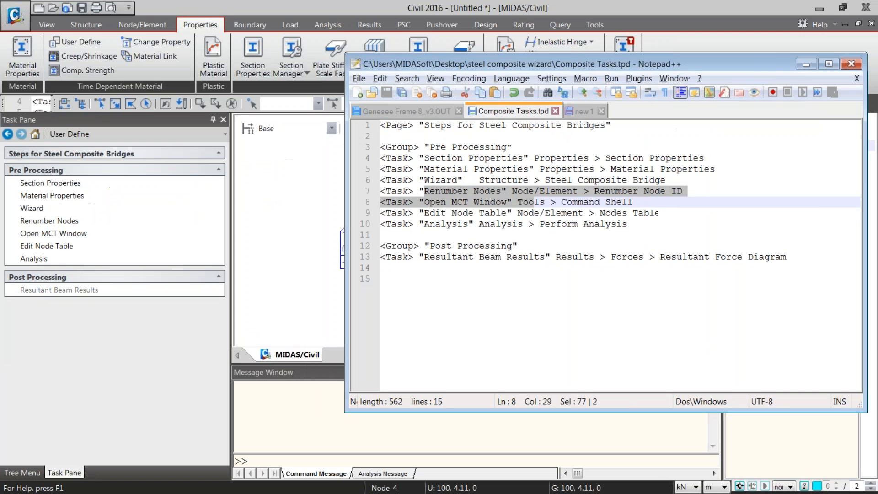
left_click(412, 168)
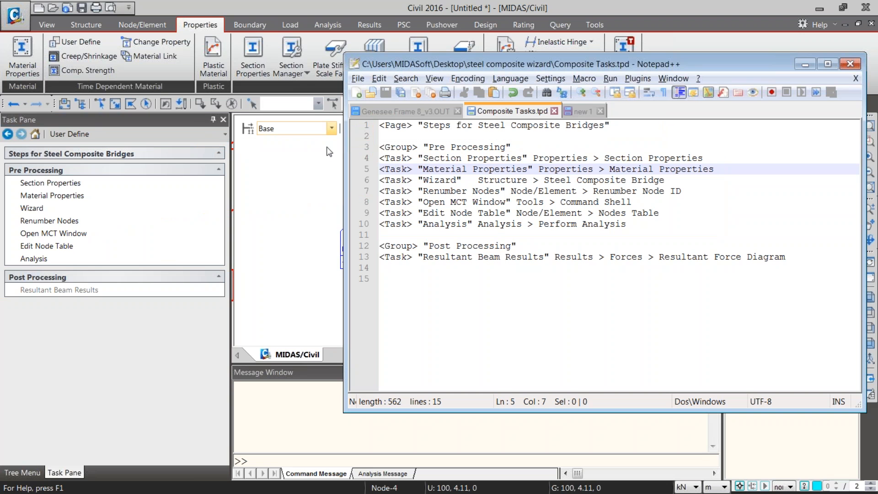
left_click(804, 63)
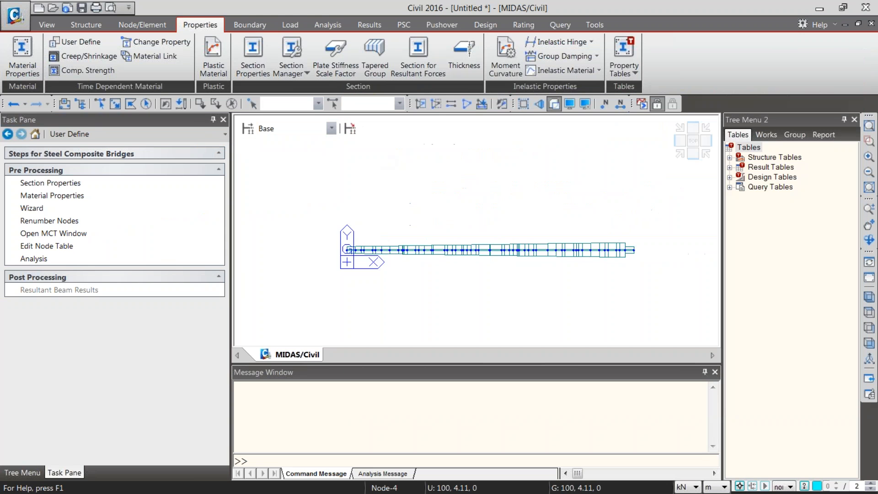
Step: Open the Section Properties and Material Properties tasks from the user-defined page, review their lists, and close each one
left_click(50, 185)
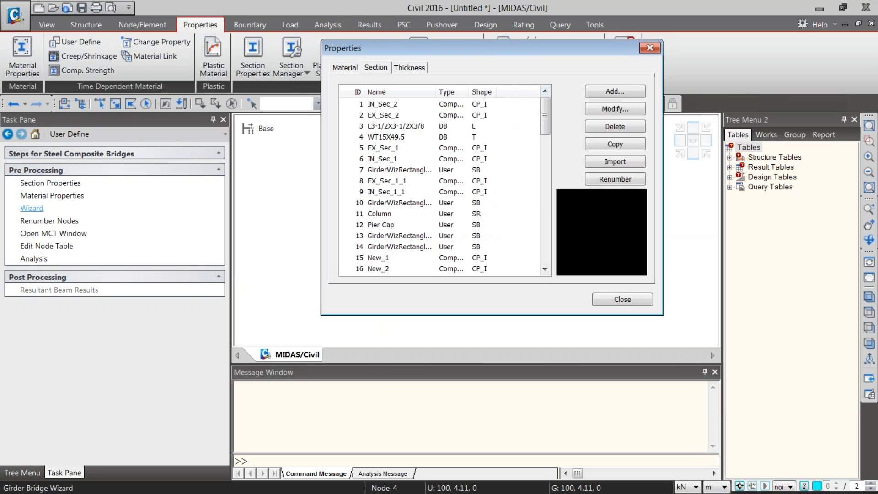
scroll(502, 196, "down", 10)
scroll(502, 196, "down", 5)
left_click(590, 304)
left_click(74, 196)
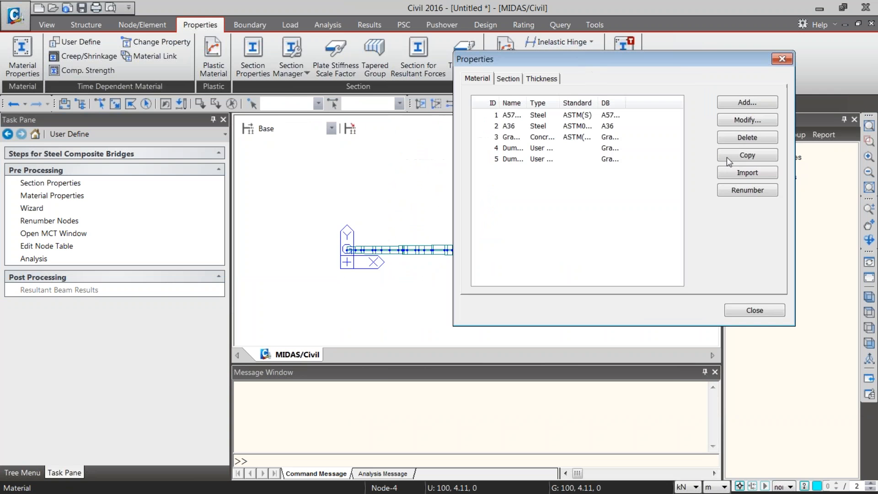
left_click(755, 310)
Step: Check the page's Wizard and Renumber Nodes tasks by opening each one, and return to the Task Pane
left_click(32, 209)
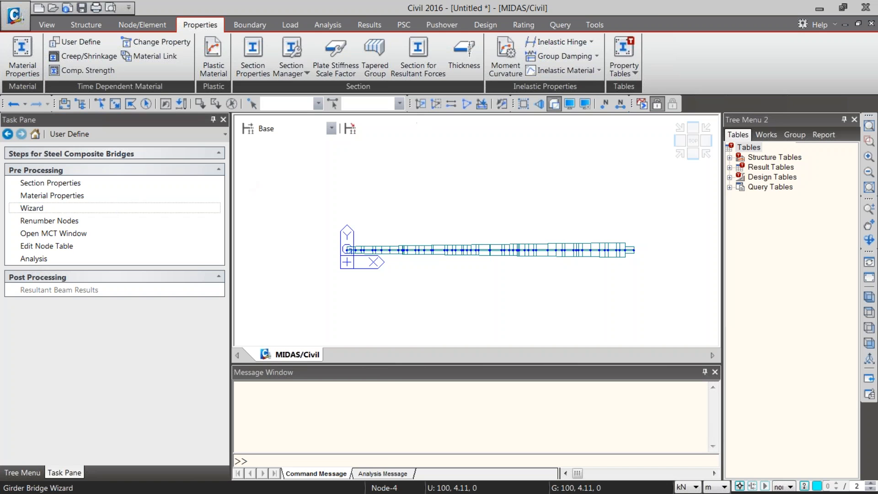
left_click_drag(431, 60, 306, 6)
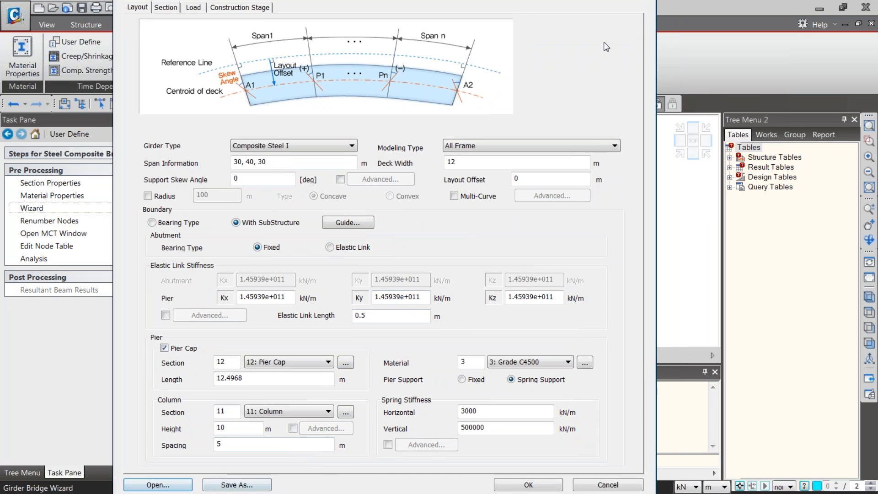
left_click(74, 221)
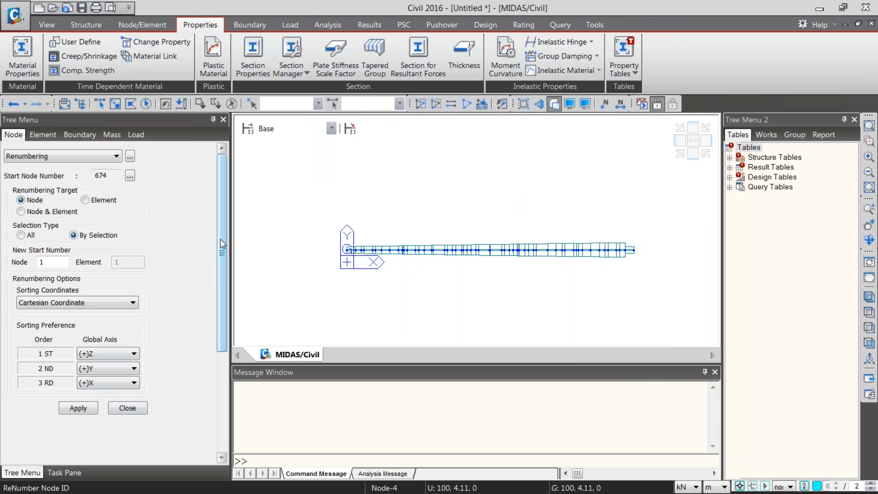
left_click(64, 471)
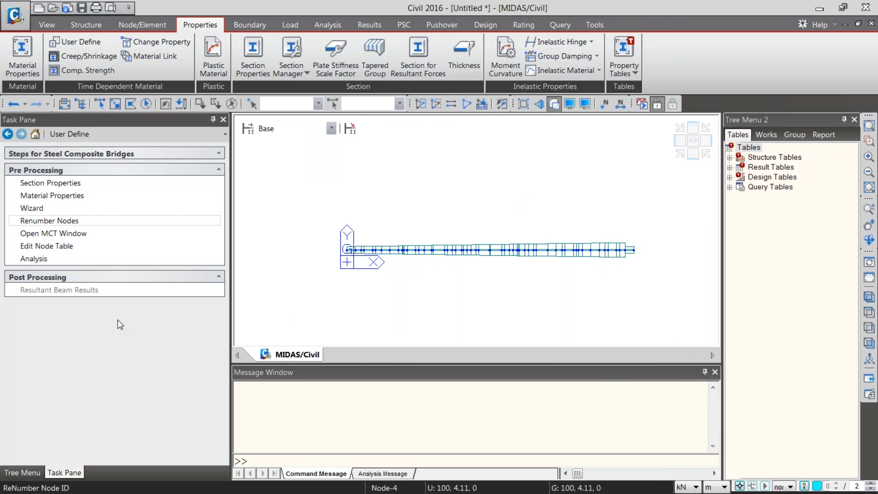
Step: Open the MCT Command Shell through the page's Open MCT Window task, view it, and close it
left_click(57, 235)
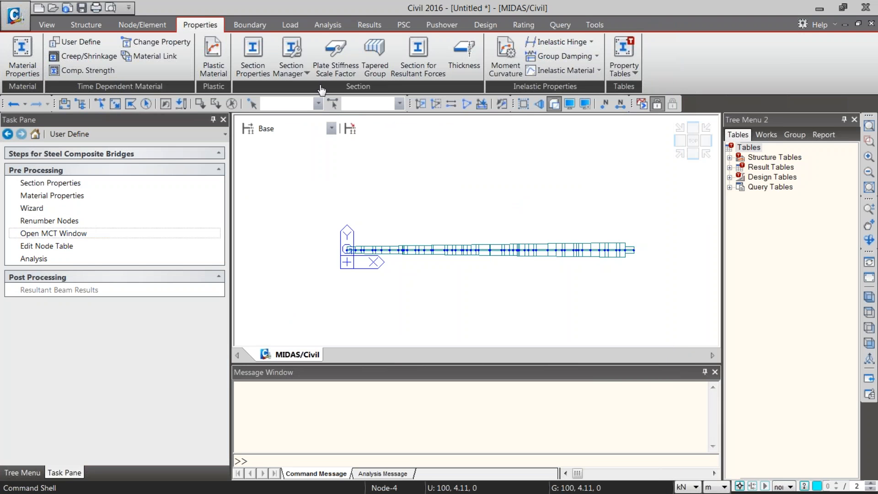
left_click_drag(206, 10, 389, 37)
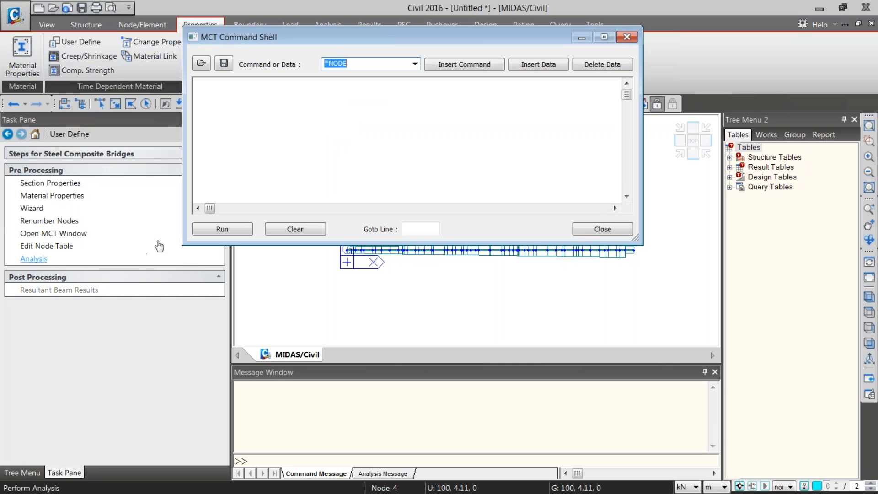
left_click(627, 36)
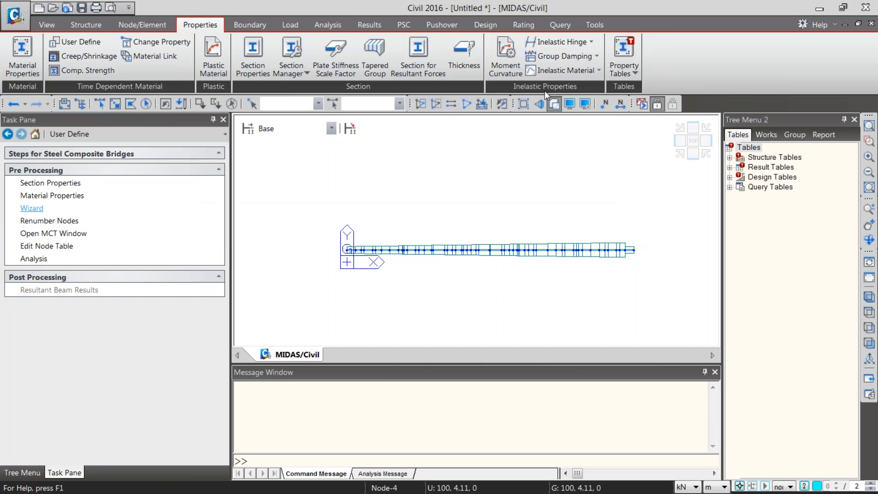
Step: Try to run the analysis through the page's Analysis task, dismiss saving the project, and show the Tree Menu
left_click(44, 258)
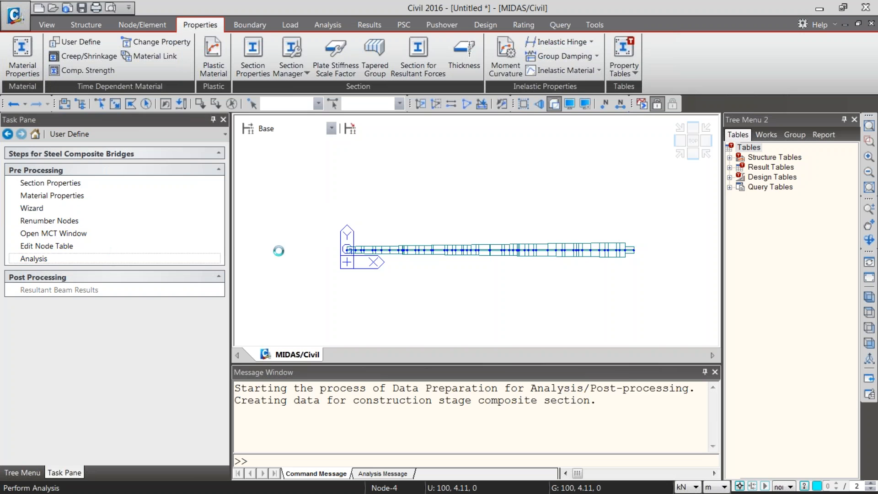
left_click(582, 350)
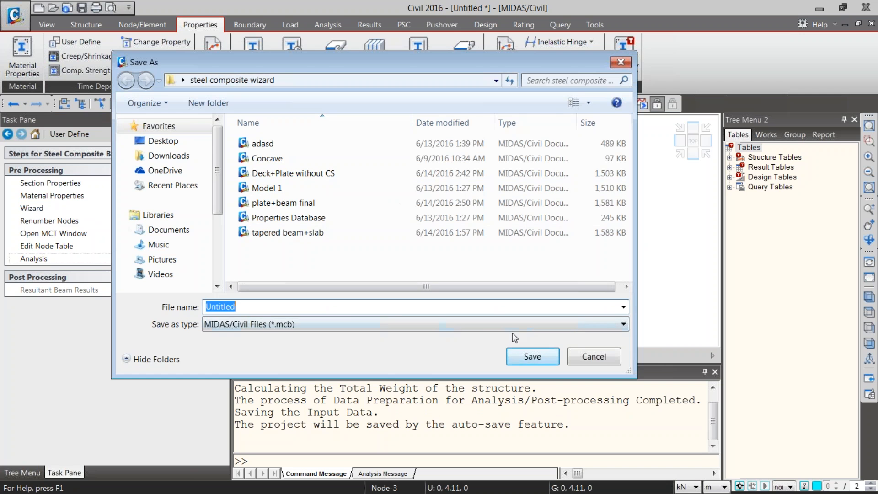
left_click(575, 357)
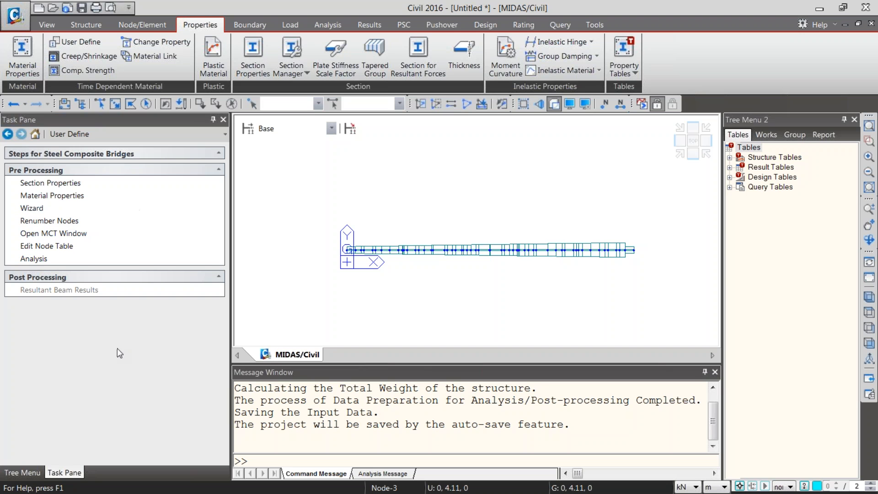
left_click(29, 472)
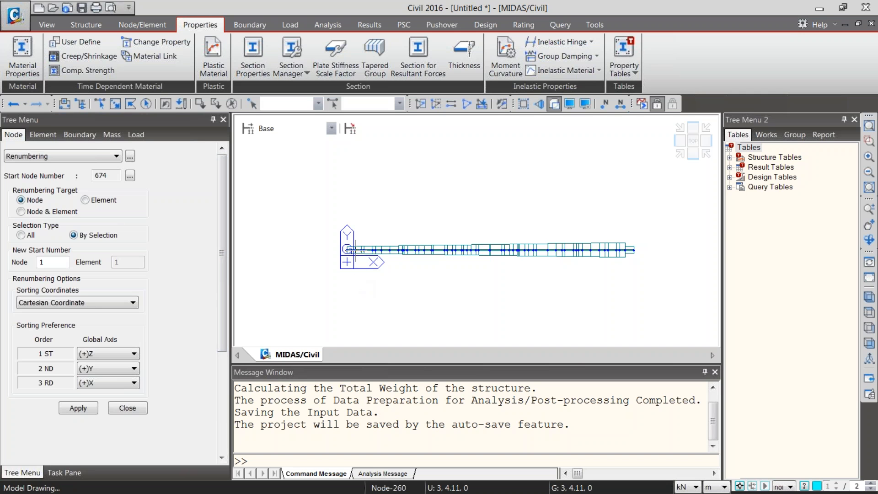
Step: Move the selected nodes on the outer girder line near the start of the bridge by 0,4,0 m with Translate Nodes
left_click(554, 104)
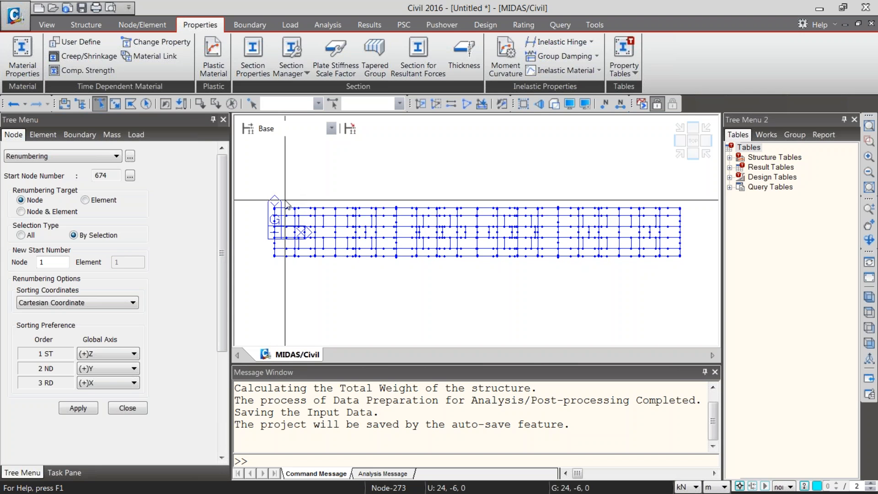
left_click_drag(329, 211, 281, 205)
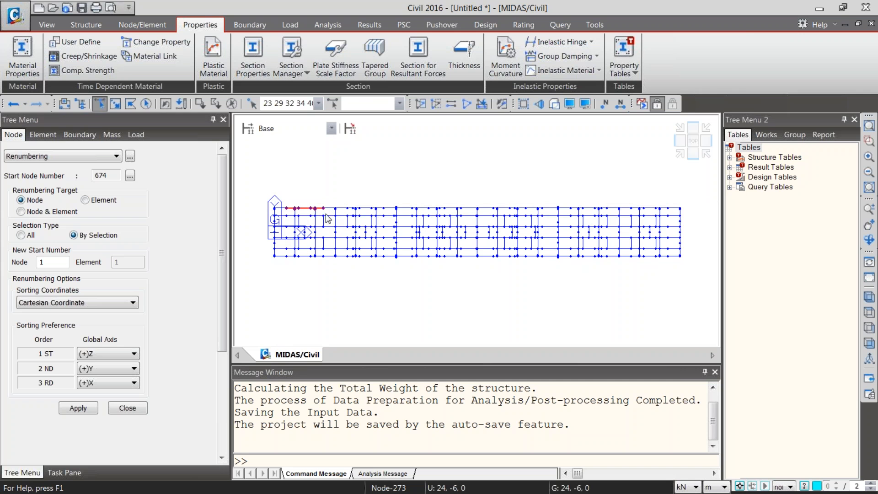
left_click(142, 25)
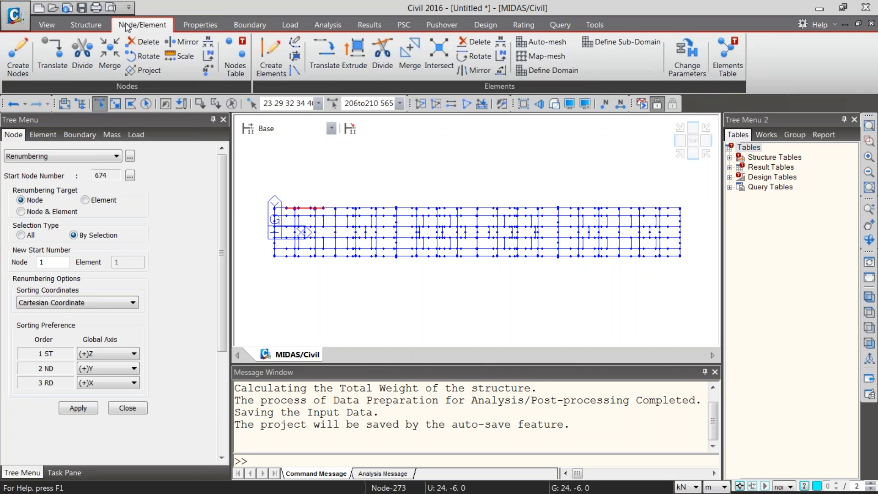
left_click(63, 67)
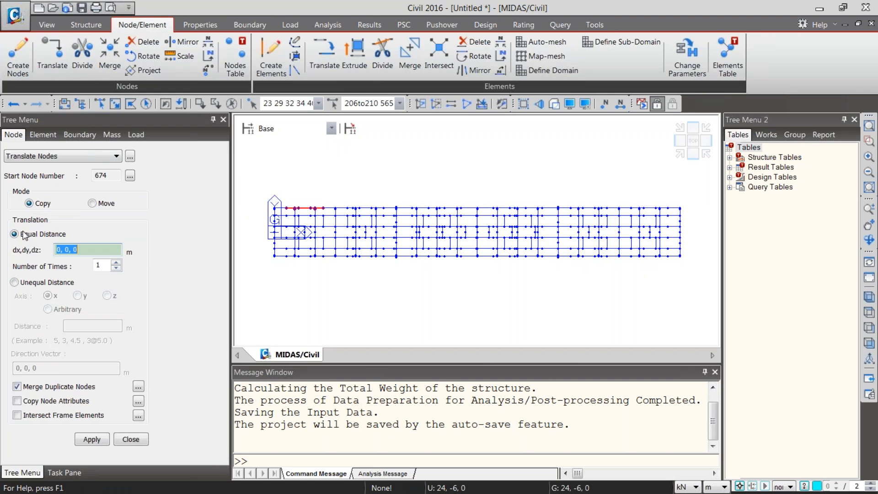
left_click(92, 203)
left_click(94, 250)
double_click(66, 249)
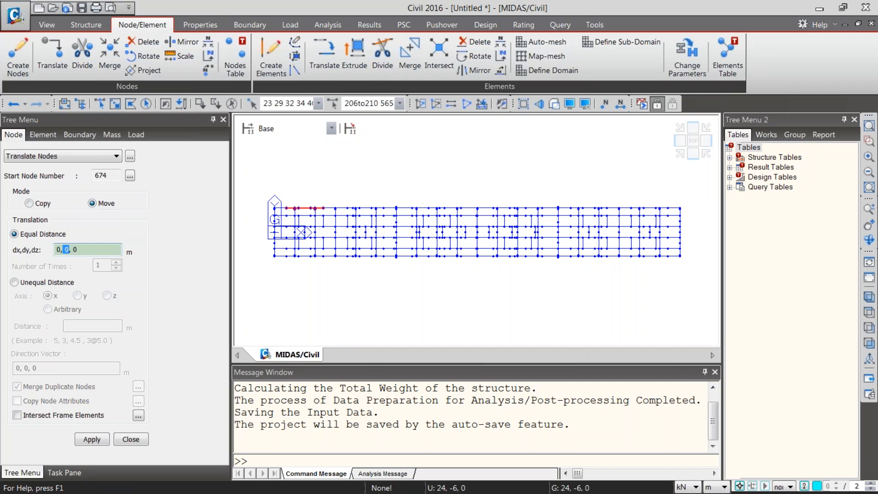
type("4")
left_click(91, 439)
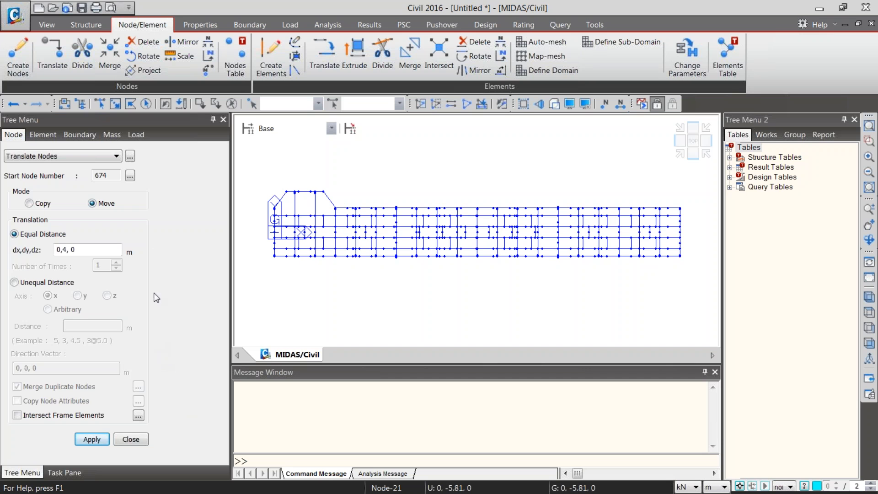
mouse_move(311, 241)
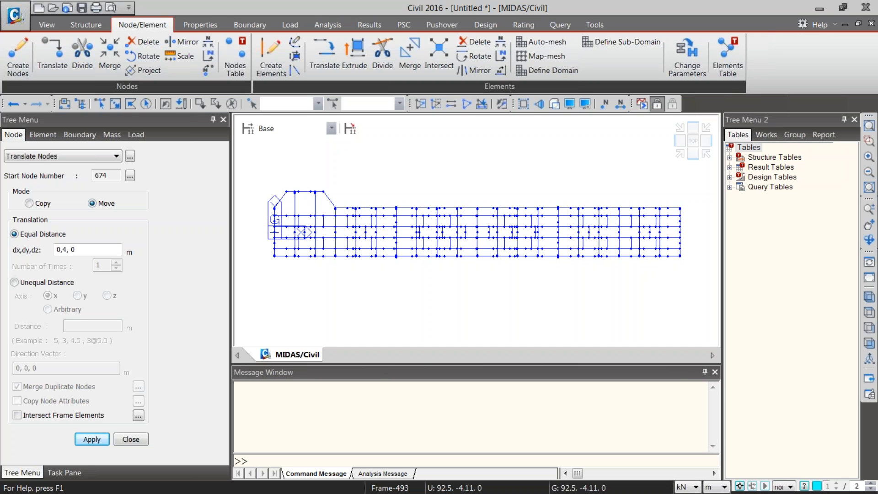
Step: Open the Steel Composite Girder Bridge Wizard, review the section list behind the pier cap selection, and close the wizard
left_click(85, 25)
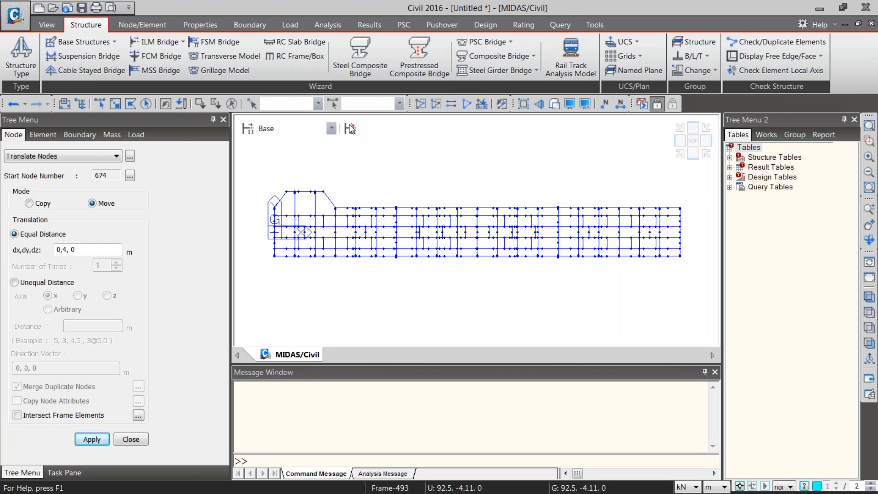
left_click(360, 56)
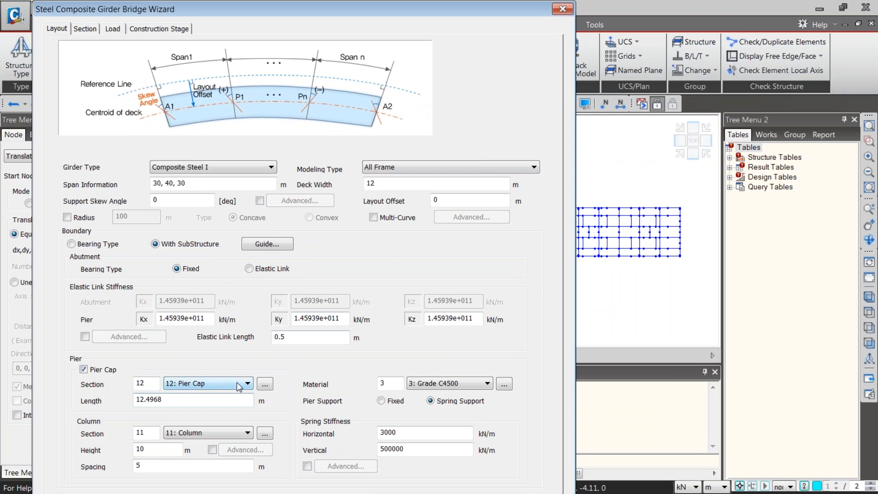
left_click(264, 385)
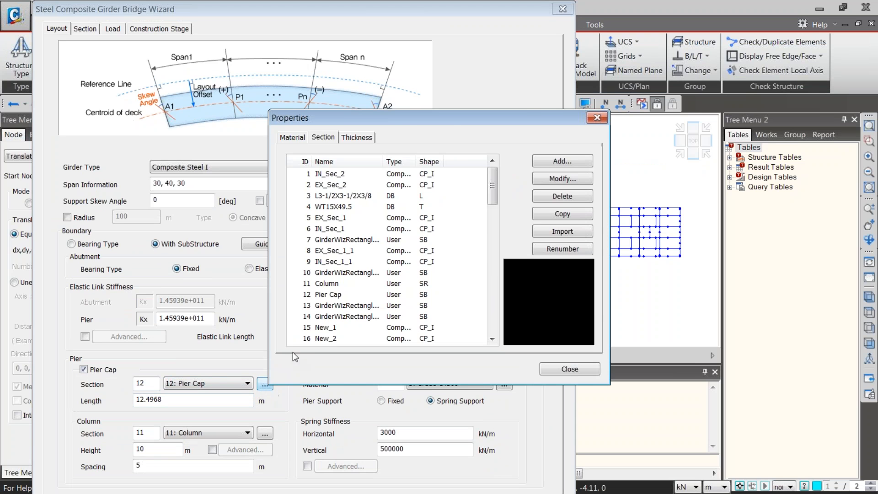
left_click_drag(338, 118, 369, 72)
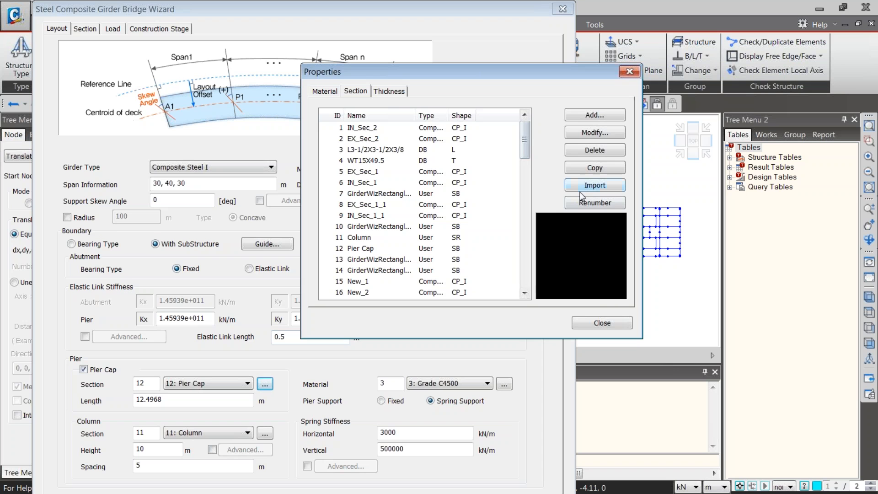
left_click(602, 322)
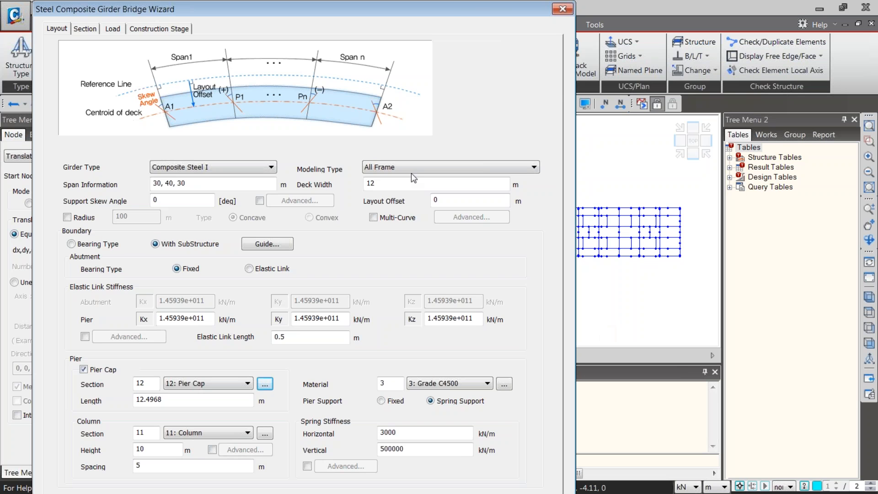
left_click(562, 9)
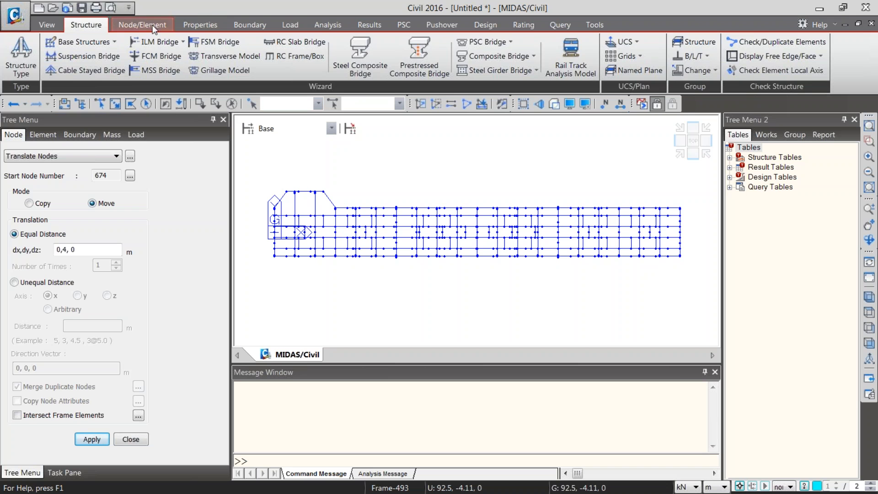
Step: Open Stage2 in the construction stage definition and review its load groups, duration, and active day options
left_click(290, 24)
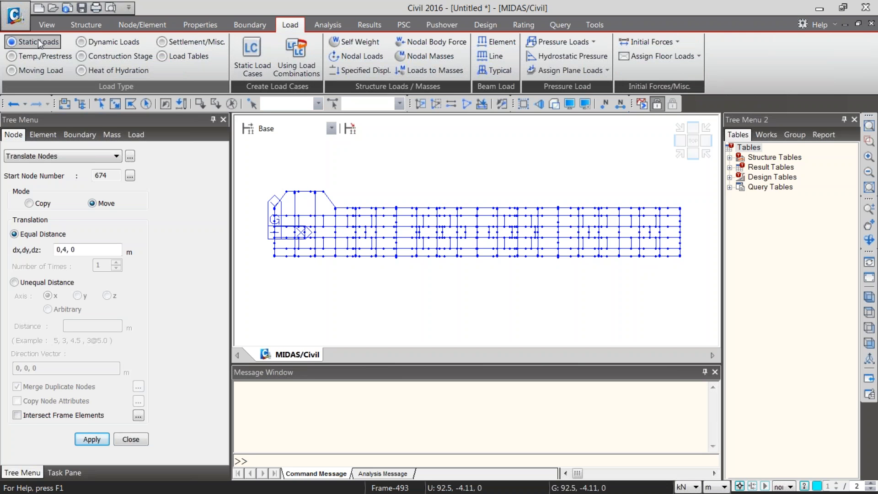
left_click(114, 56)
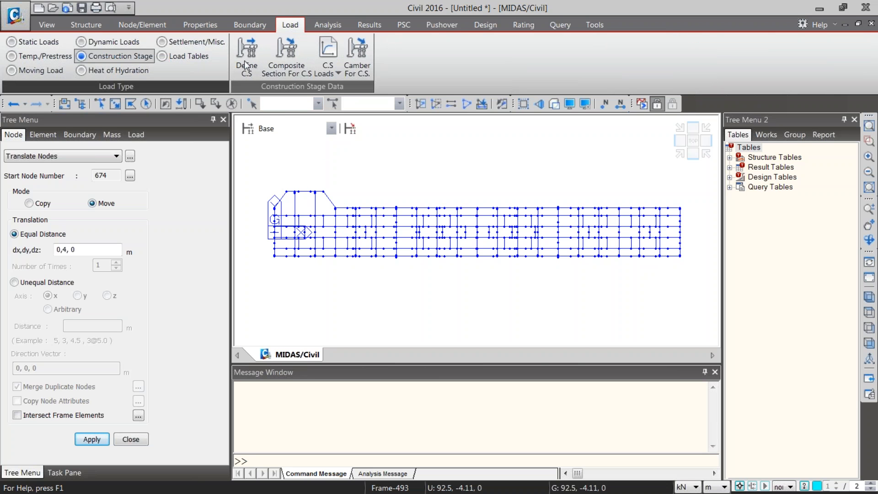
left_click(247, 52)
double_click(256, 160)
left_click(201, 156)
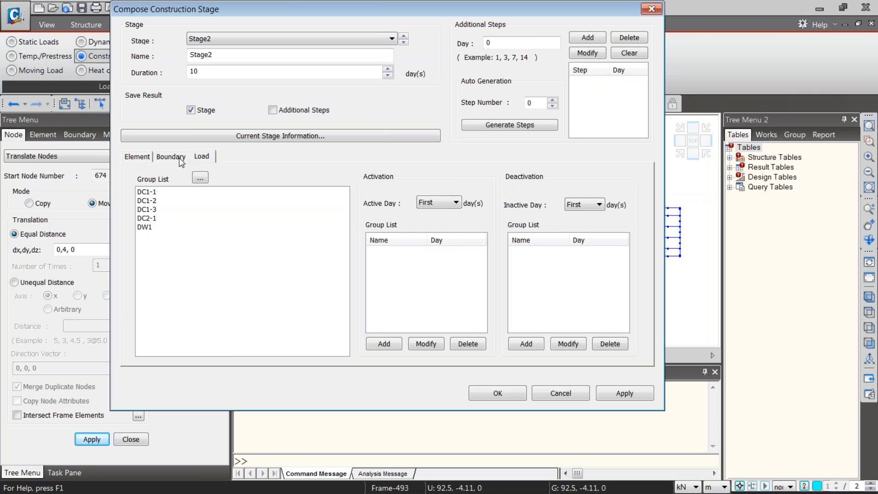
left_click(147, 193)
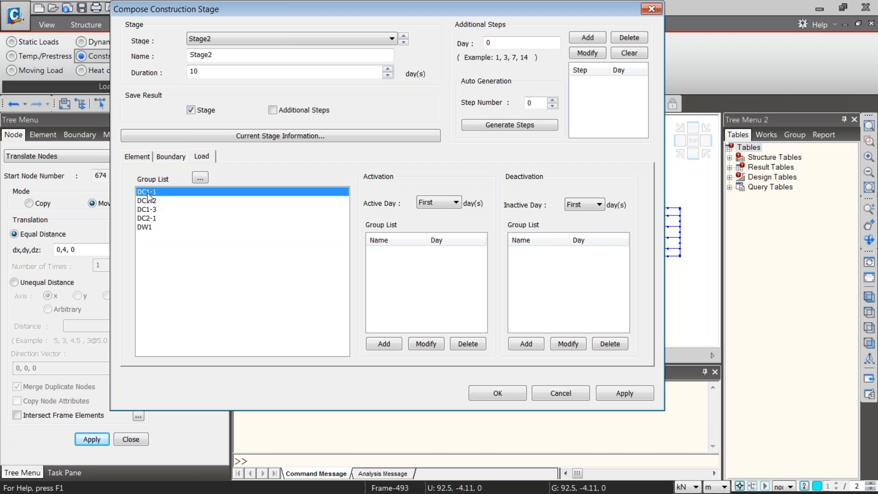
left_click_drag(209, 71, 153, 75)
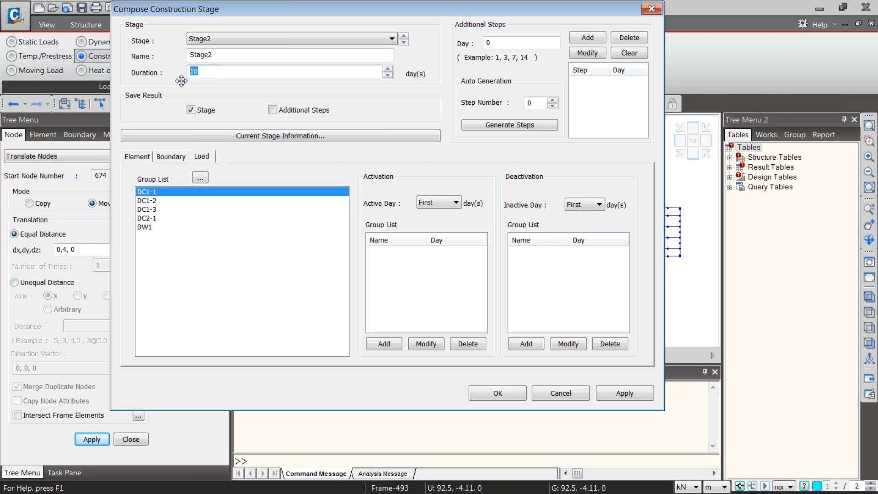
left_click_drag(154, 200, 192, 204)
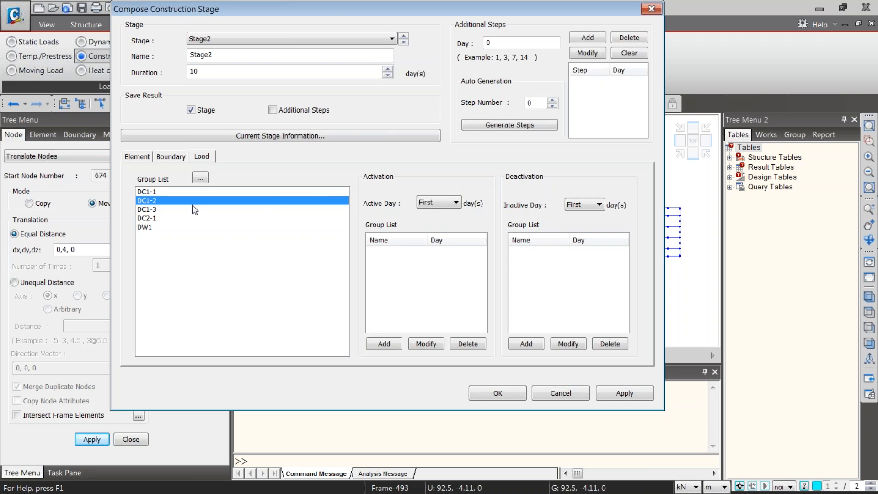
left_click(456, 203)
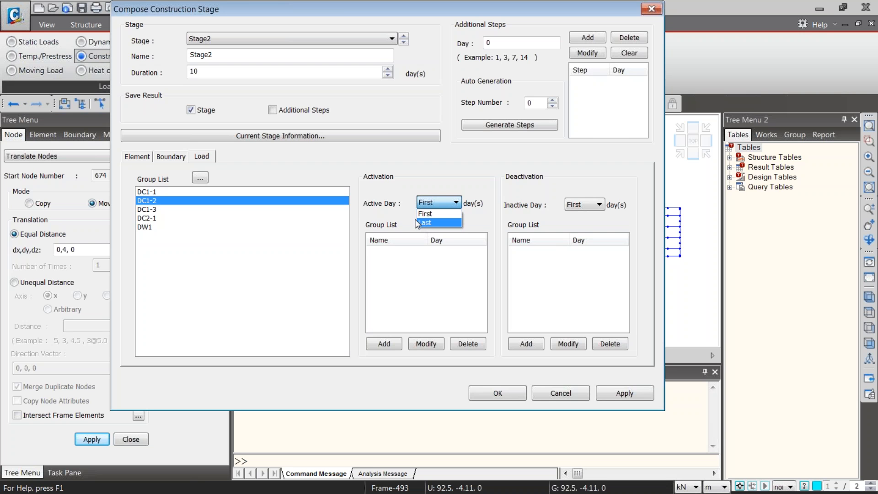
Step: Add an additional step at day 2 to Stage2 and check the active day options for load groups
left_click(506, 43)
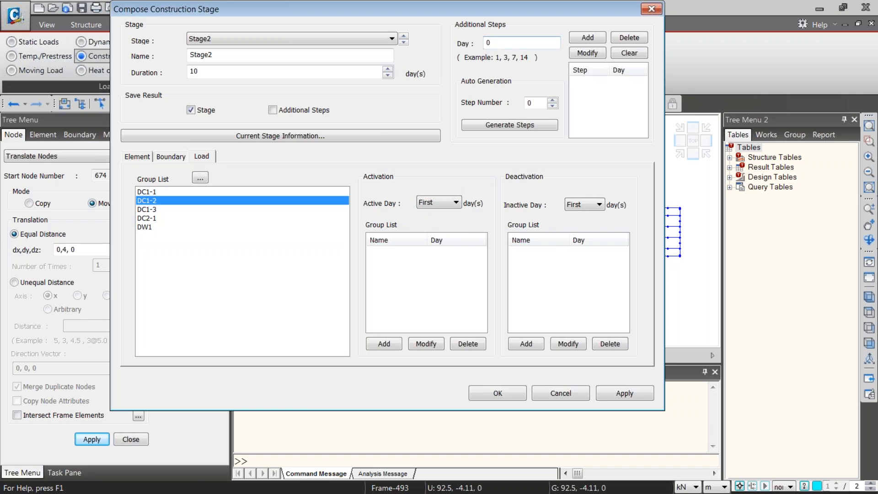
double_click(487, 42)
type("2")
double_click(500, 40)
left_click(587, 38)
left_click(444, 202)
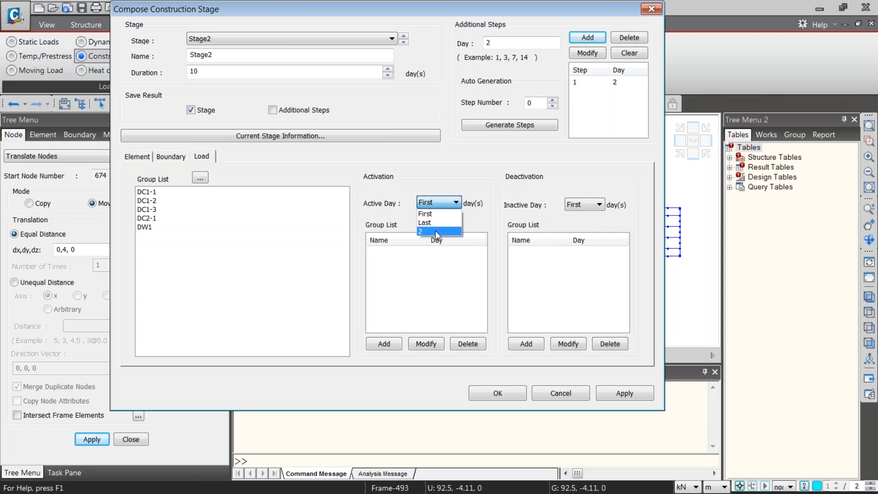
left_click(656, 11)
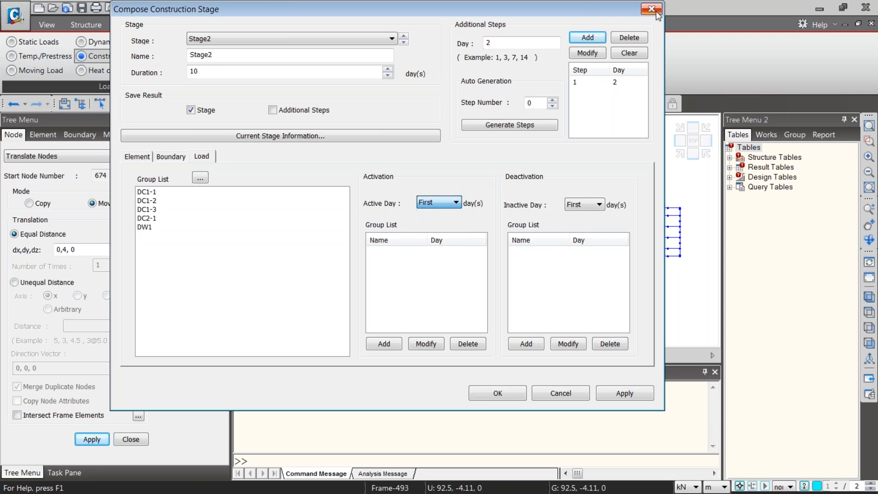
Step: Switch to MIDAS/Text Editor, examine the *SECTION format comments in the frame file, then return and close the construction stage dialogs
key("alt+Tab")
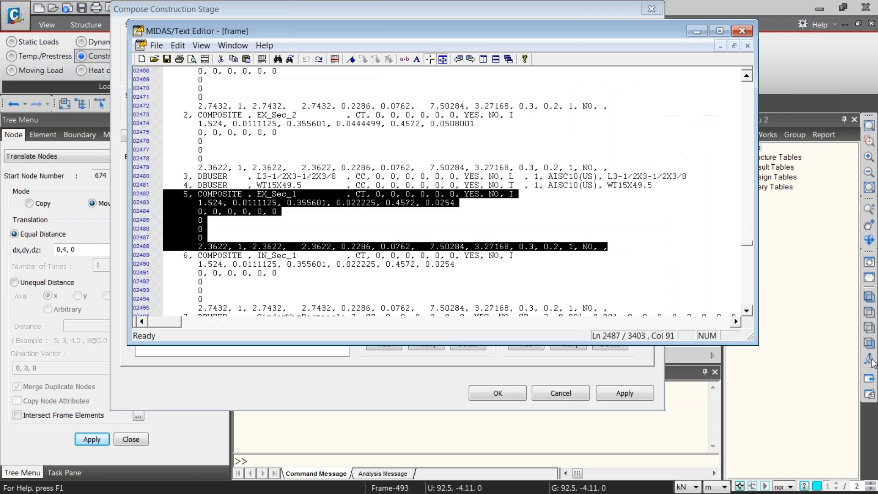
left_click(449, 273)
scroll(442, 254, "up", 2)
scroll(443, 253, "up", 20)
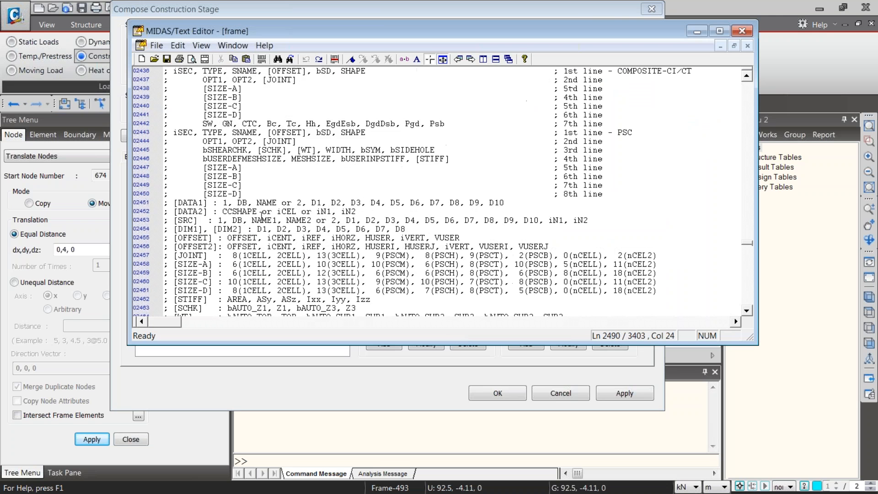
scroll(232, 172, "up", 12)
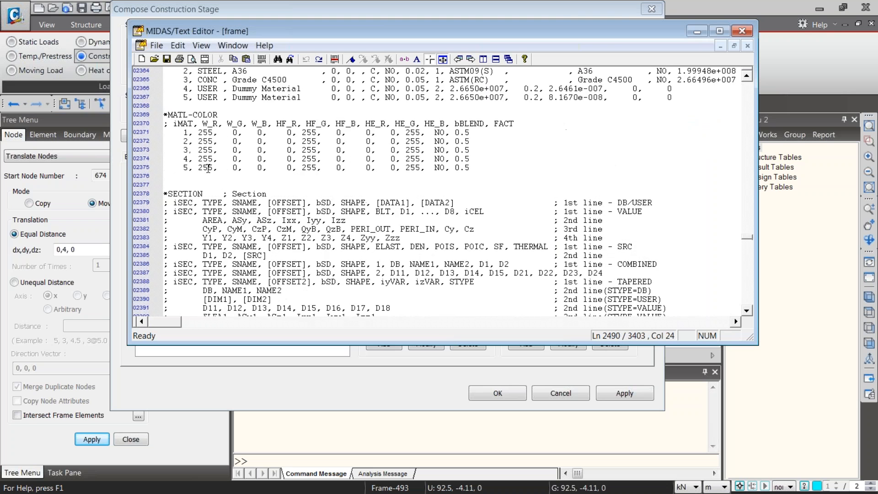
left_click_drag(178, 202, 340, 273)
left_click_drag(380, 300, 559, 159)
scroll(561, 211, "up", 11)
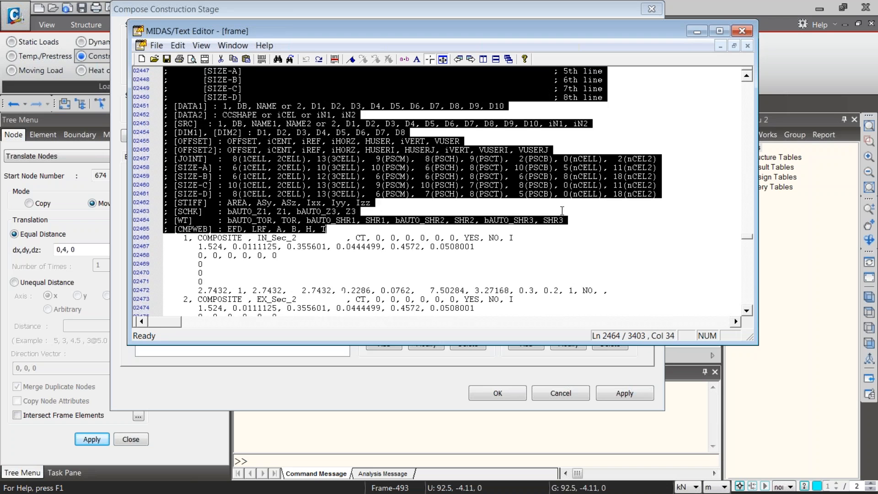
scroll(560, 212, "up", 19)
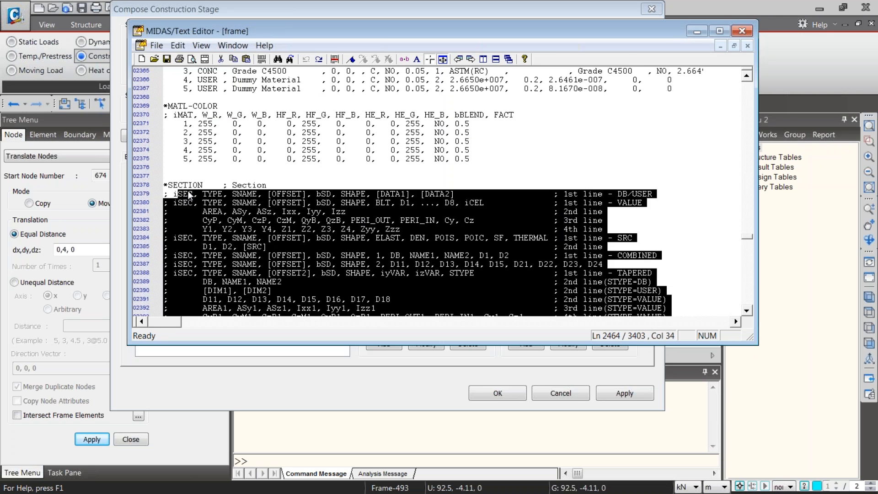
scroll(496, 215, "down", 4)
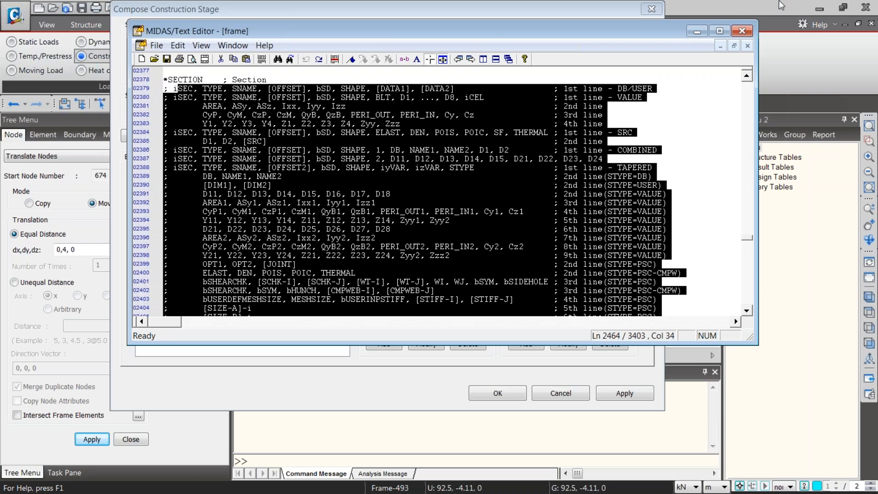
left_click(696, 32)
left_click(653, 9)
left_click(524, 115)
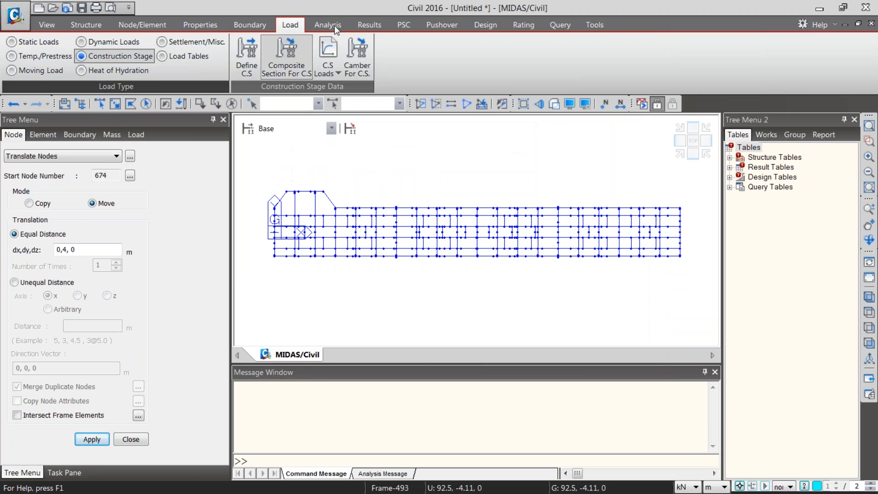
Step: Review the composite design commands offered for the EN 1994-2 design code
left_click(442, 24)
left_click(478, 25)
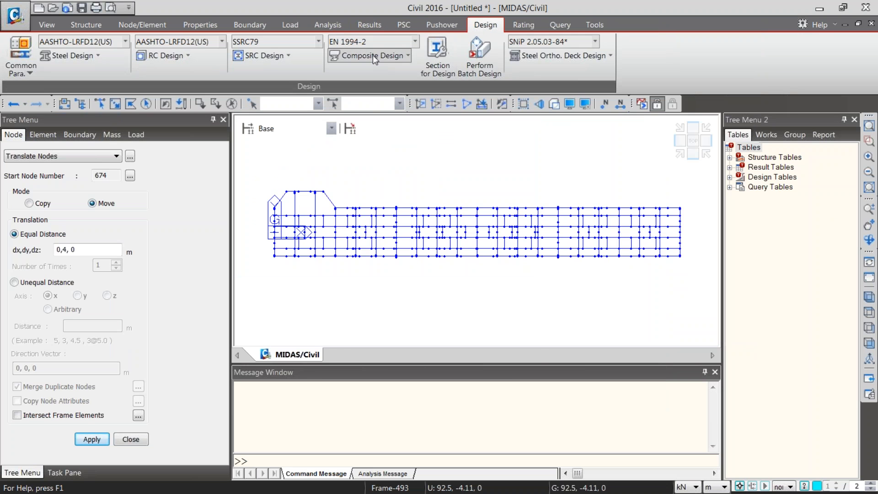
left_click(408, 56)
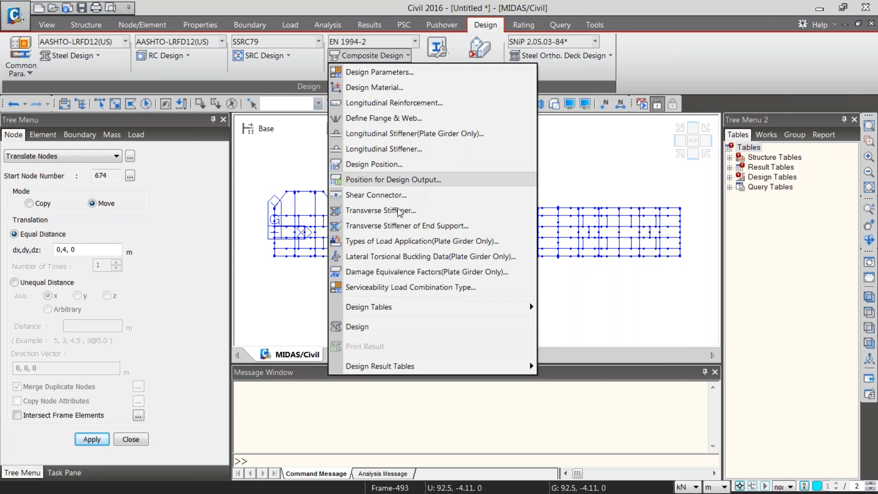
mouse_move(419, 312)
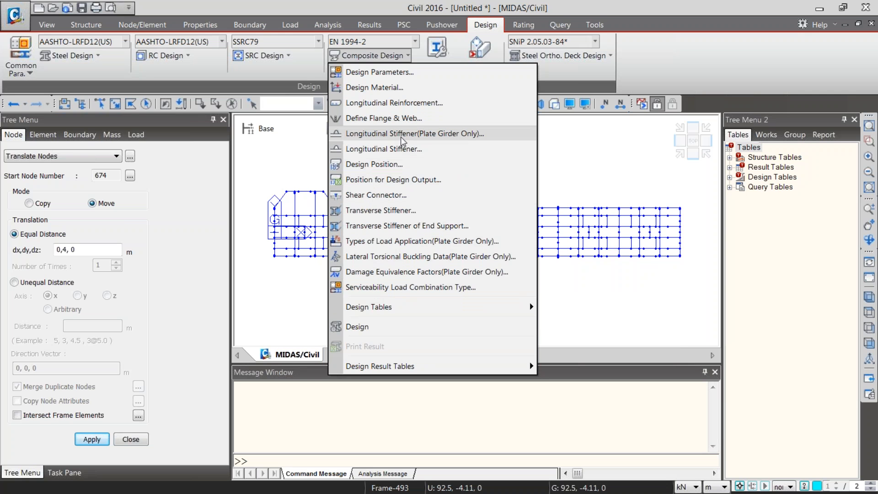
Step: Set the composite design code to AASHTO-LRFD12 and review its composite design commands, including Curved Bridge Info
left_click(391, 43)
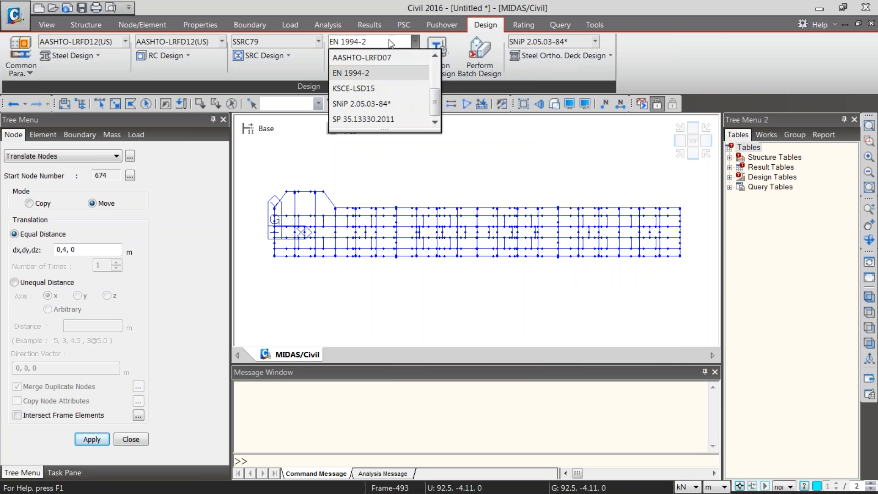
scroll(398, 93, "up", 1)
left_click(379, 58)
left_click(407, 57)
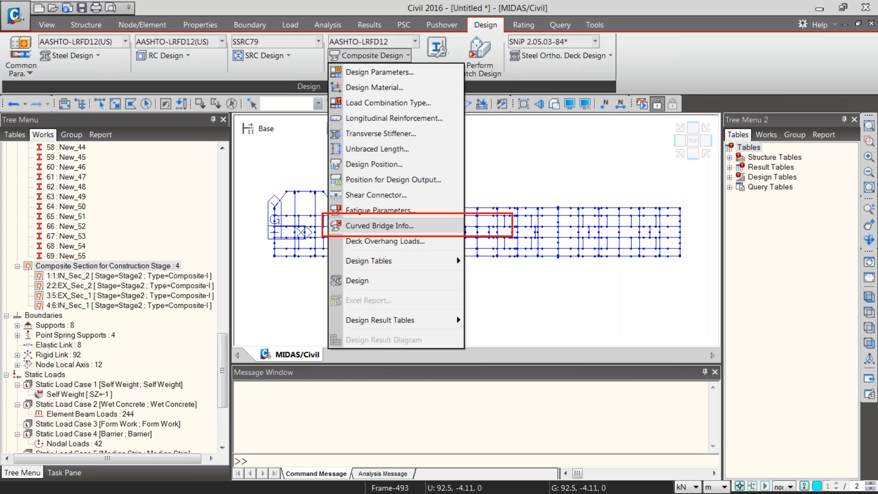
left_click(594, 301)
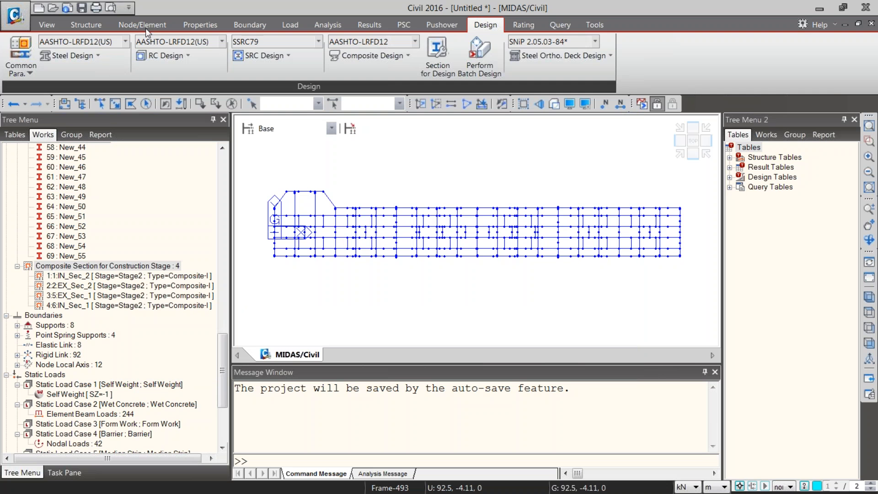
Step: Open the Steel Composite Girder Bridge Wizard and reposition it to view the layout settings
left_click(86, 24)
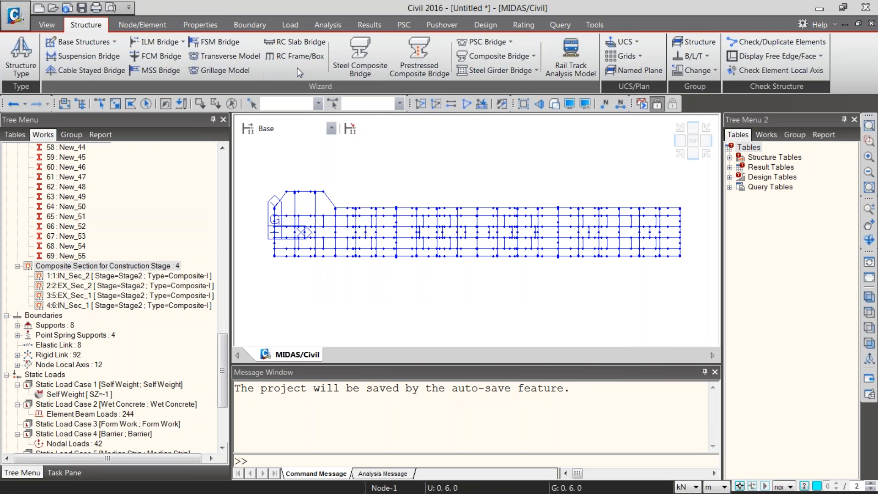
left_click(359, 55)
left_click_drag(859, 9, 326, 3)
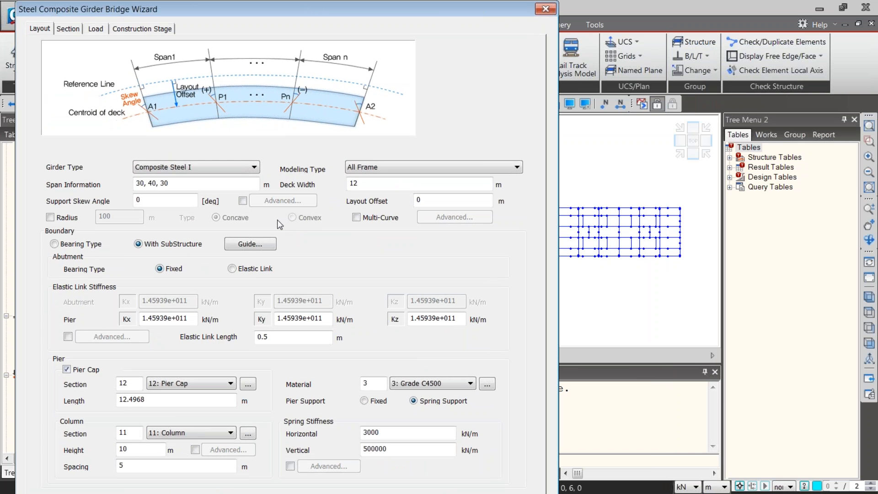